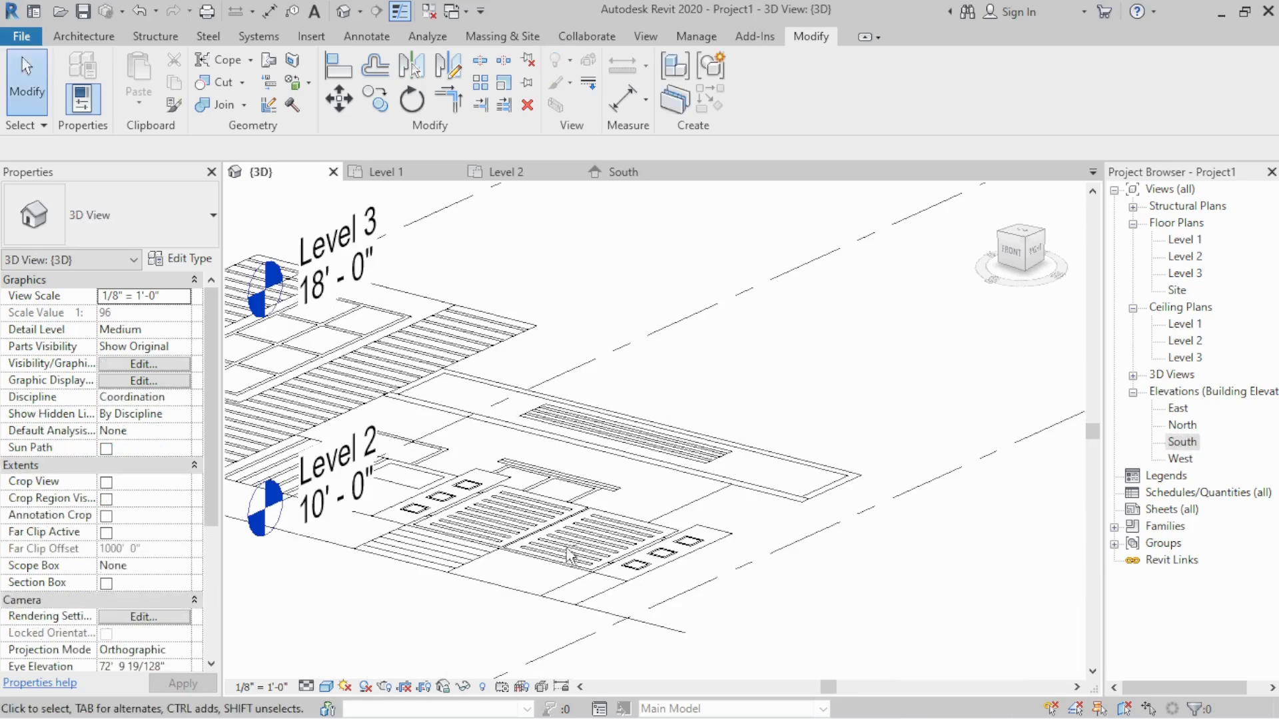
Examine the balcony and parapet details in the house elevation drawing placed beside the model
{"action": "middle_click_drag", "start_coordinate": [548, 423], "coordinate": [618, 356], "text": "shift"}
{"action": "scroll", "coordinate": [617, 355], "scroll_direction": "up", "scroll_amount": 6}
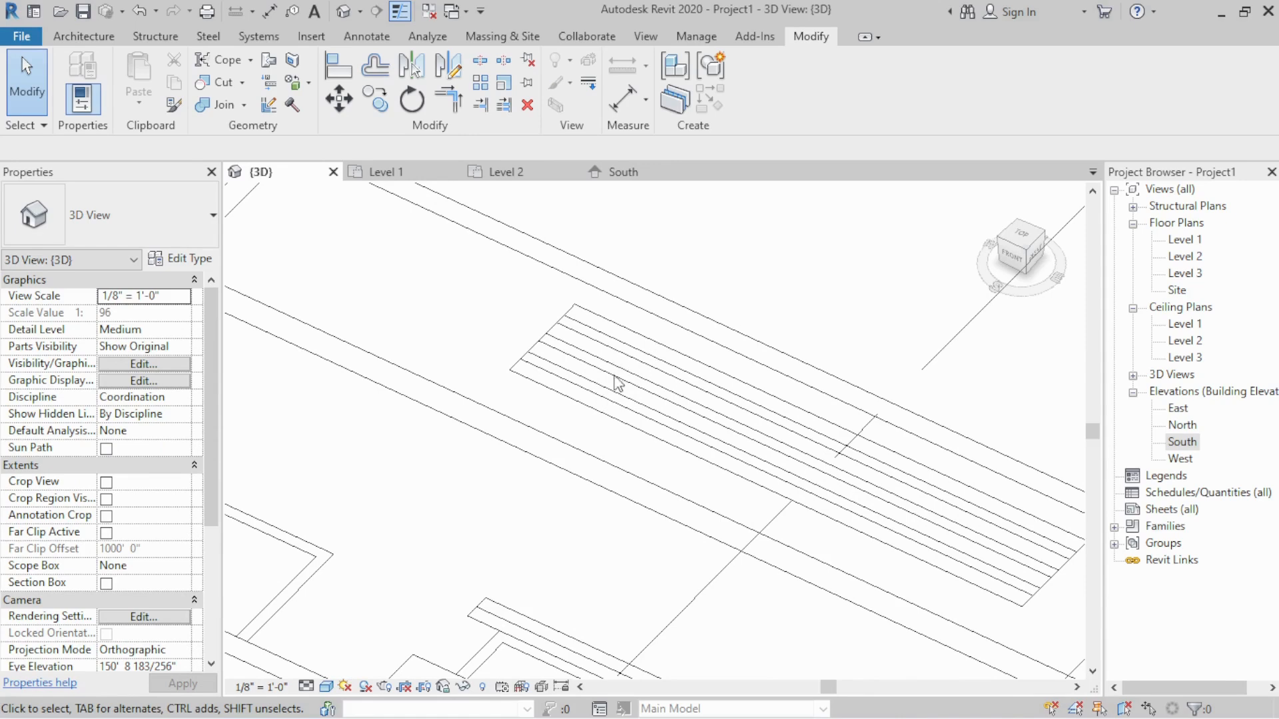
{"action": "scroll", "coordinate": [632, 370], "scroll_direction": "down", "scroll_amount": 3}
{"action": "scroll", "coordinate": [433, 307], "scroll_direction": "down", "scroll_amount": 3}
{"action": "scroll", "coordinate": [203, 381], "scroll_direction": "down", "scroll_amount": 3}
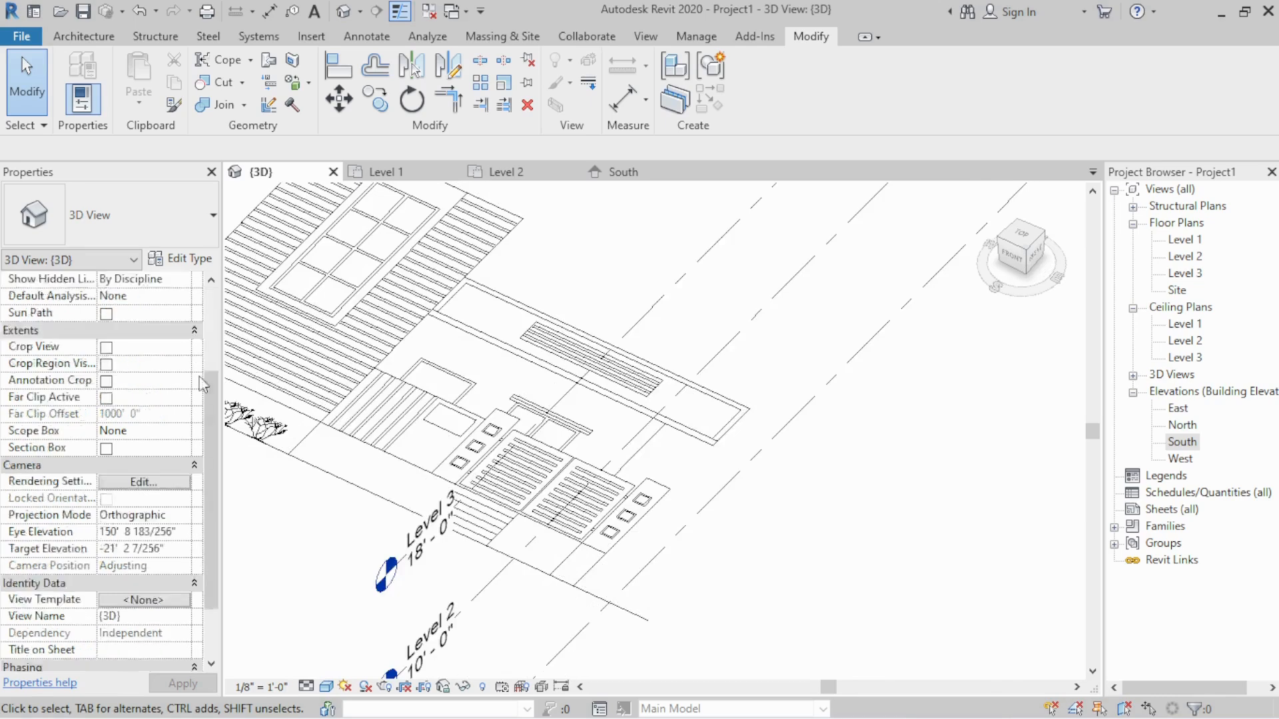
{"action": "scroll", "coordinate": [313, 367], "scroll_direction": "down", "scroll_amount": 2}
{"action": "scroll", "coordinate": [686, 400], "scroll_direction": "down", "scroll_amount": 3}
Delete the railing along the front edge of the upper-floor slab
{"action": "middle_click_drag", "start_coordinate": [895, 485], "coordinate": [486, 393]}
{"action": "scroll", "coordinate": [662, 419], "scroll_direction": "up", "scroll_amount": 6}
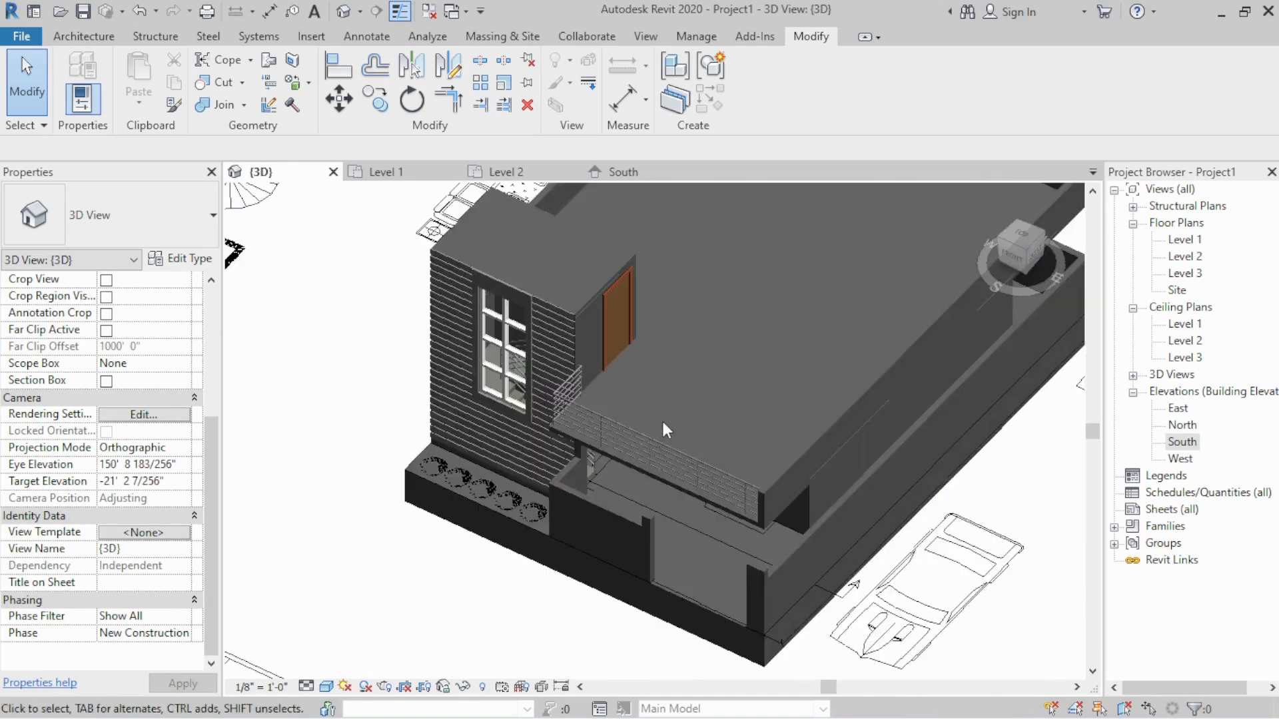
{"action": "left_click", "coordinate": [560, 427]}
{"action": "key", "text": "Delete"}
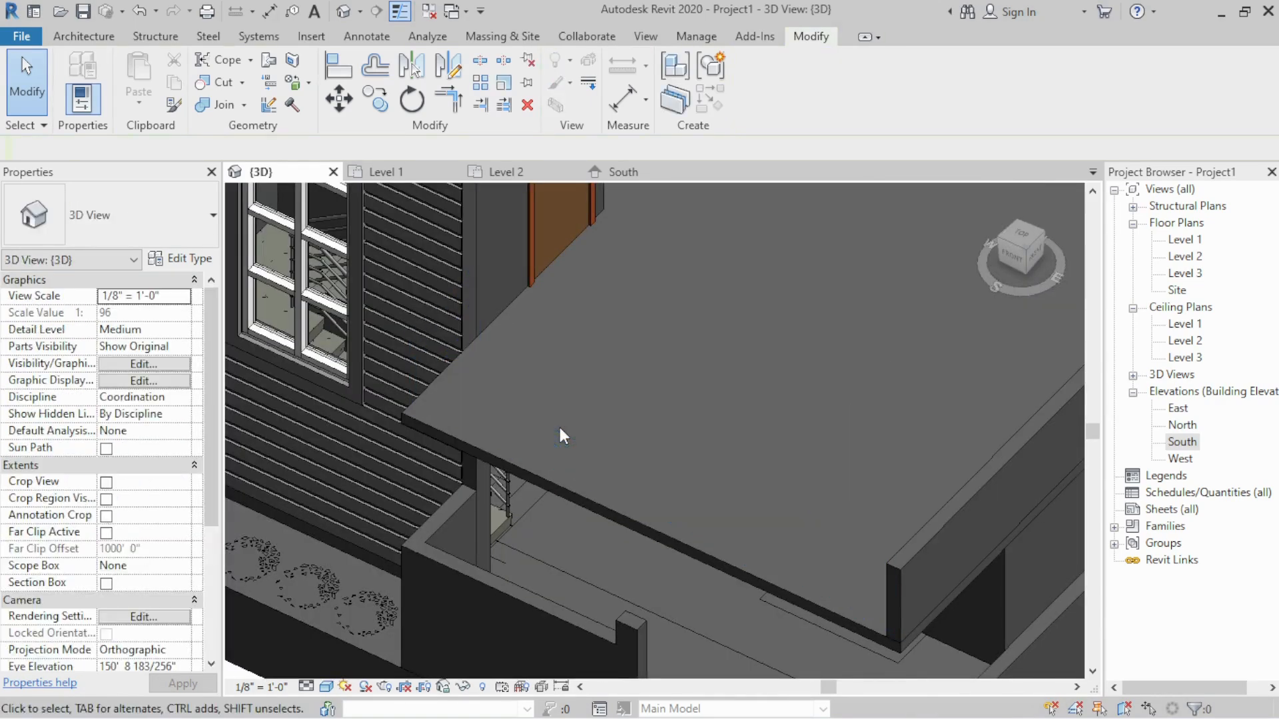
Check the levels in the South elevation, and open the Level 2 floor plan at the gate area
{"action": "double_click", "coordinate": [1180, 443]}
{"action": "scroll", "coordinate": [666, 427], "scroll_direction": "down", "scroll_amount": 4}
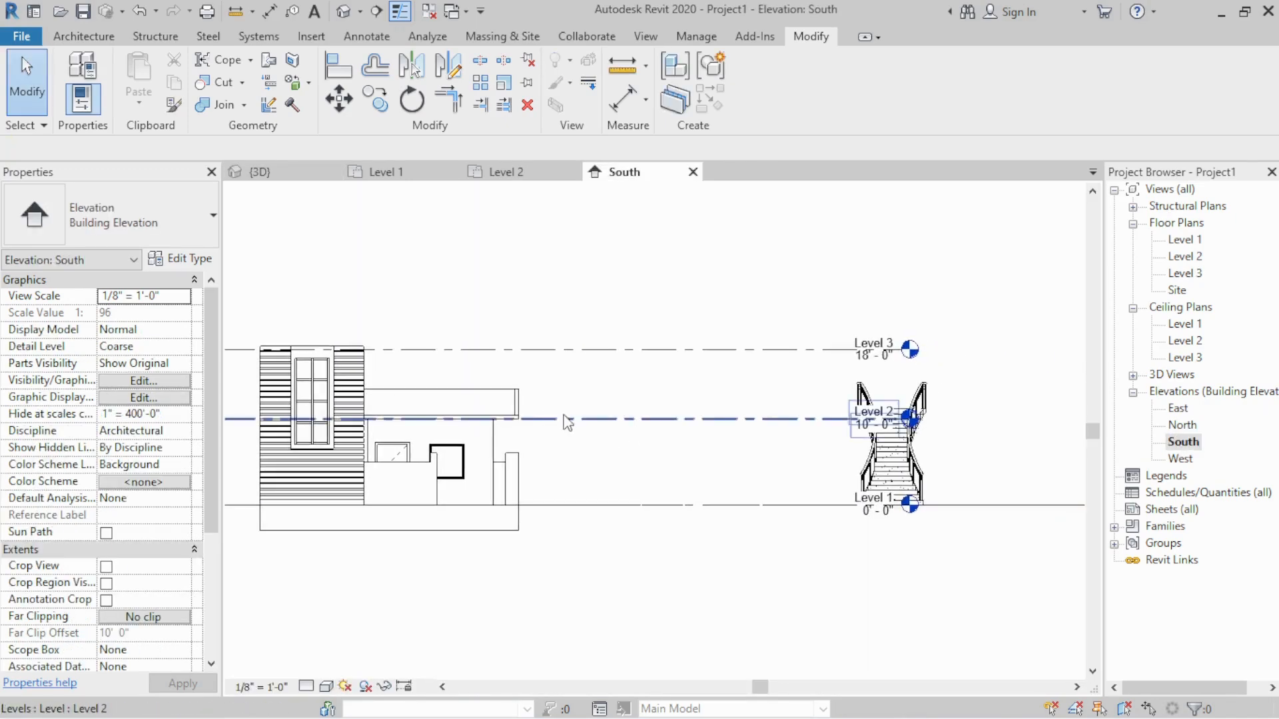
{"action": "scroll", "coordinate": [870, 416], "scroll_direction": "up", "scroll_amount": 4}
{"action": "double_click", "coordinate": [1184, 257]}
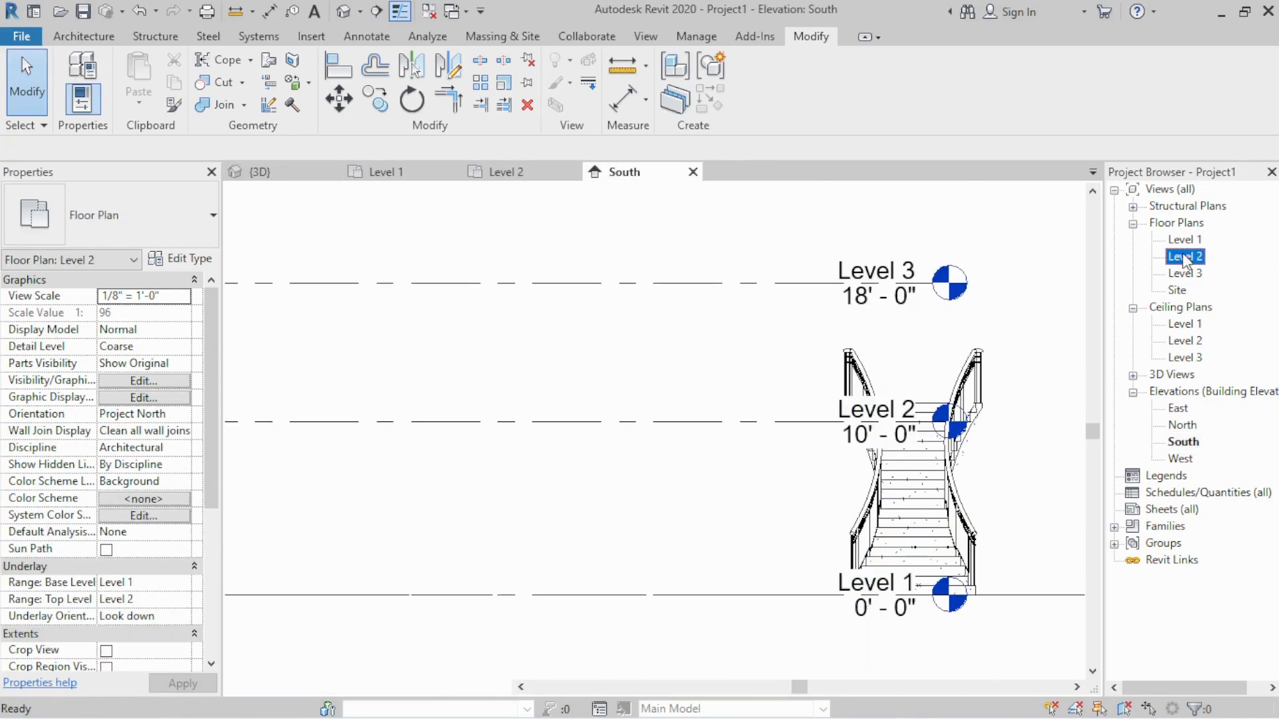
{"action": "scroll", "coordinate": [570, 423], "scroll_direction": "down", "scroll_amount": 5}
{"action": "scroll", "coordinate": [794, 418], "scroll_direction": "up", "scroll_amount": 5}
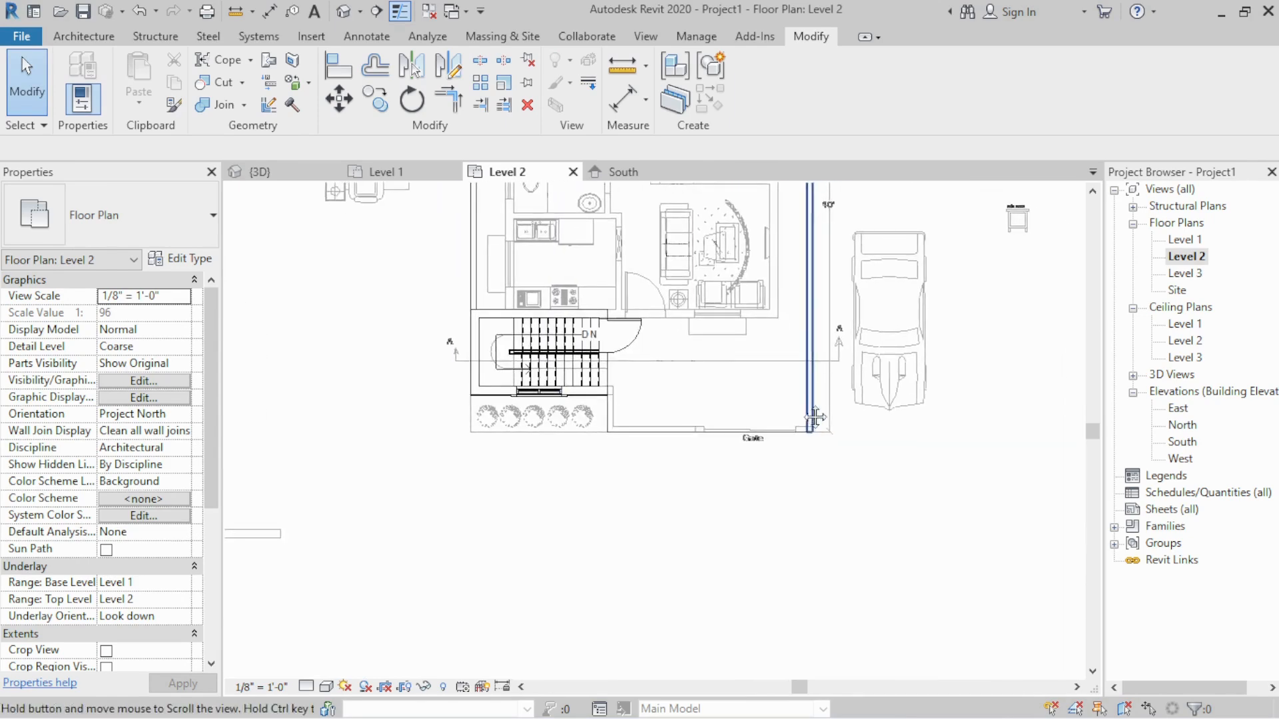
Start a Basic Wall of type Wall 6" on Level 2 with an unconnected height of 3' 0"
{"action": "key", "text": "w"}
{"action": "key", "text": "a"}
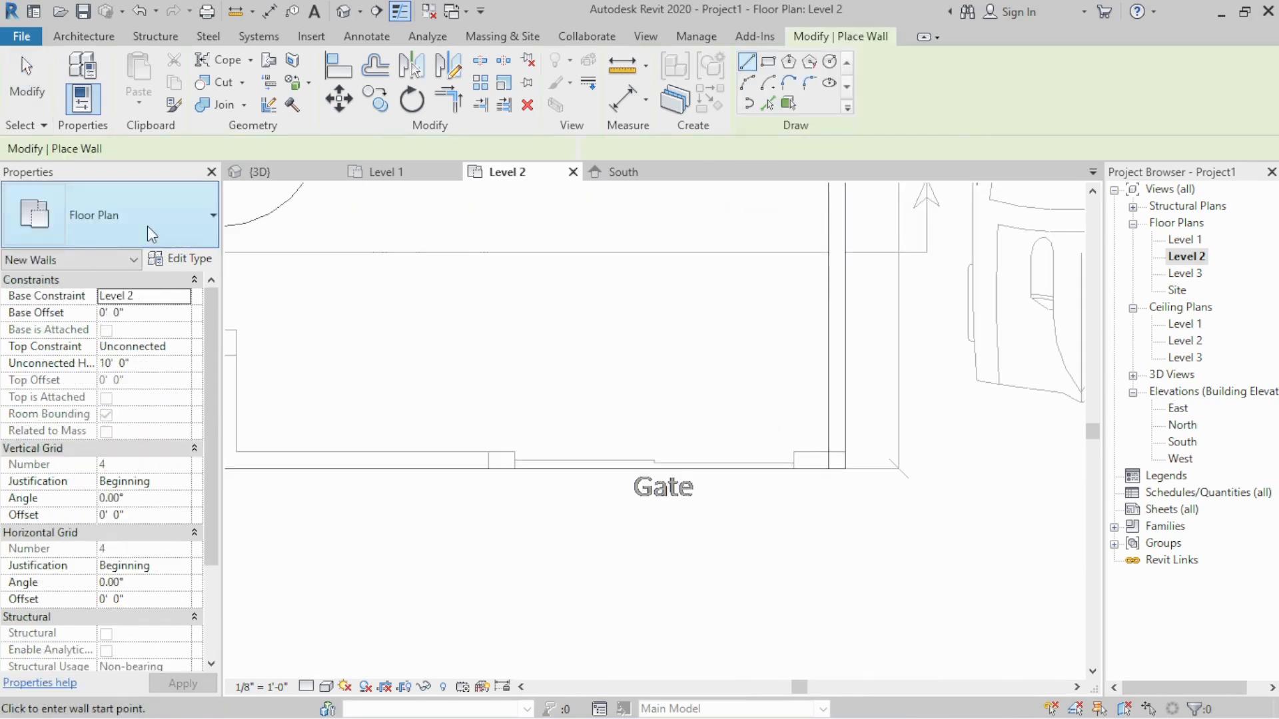
{"action": "left_click", "coordinate": [151, 224]}
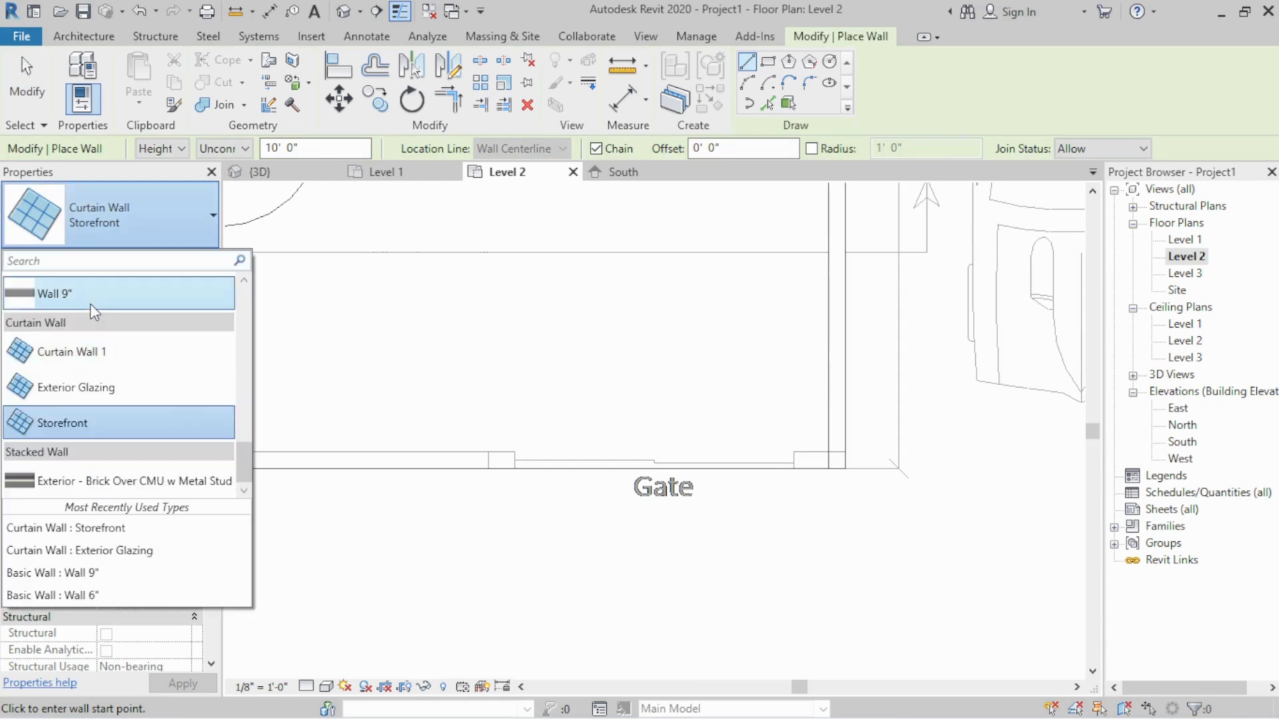
{"action": "scroll", "coordinate": [90, 303], "scroll_direction": "up", "scroll_amount": 2}
{"action": "left_click", "coordinate": [86, 342]}
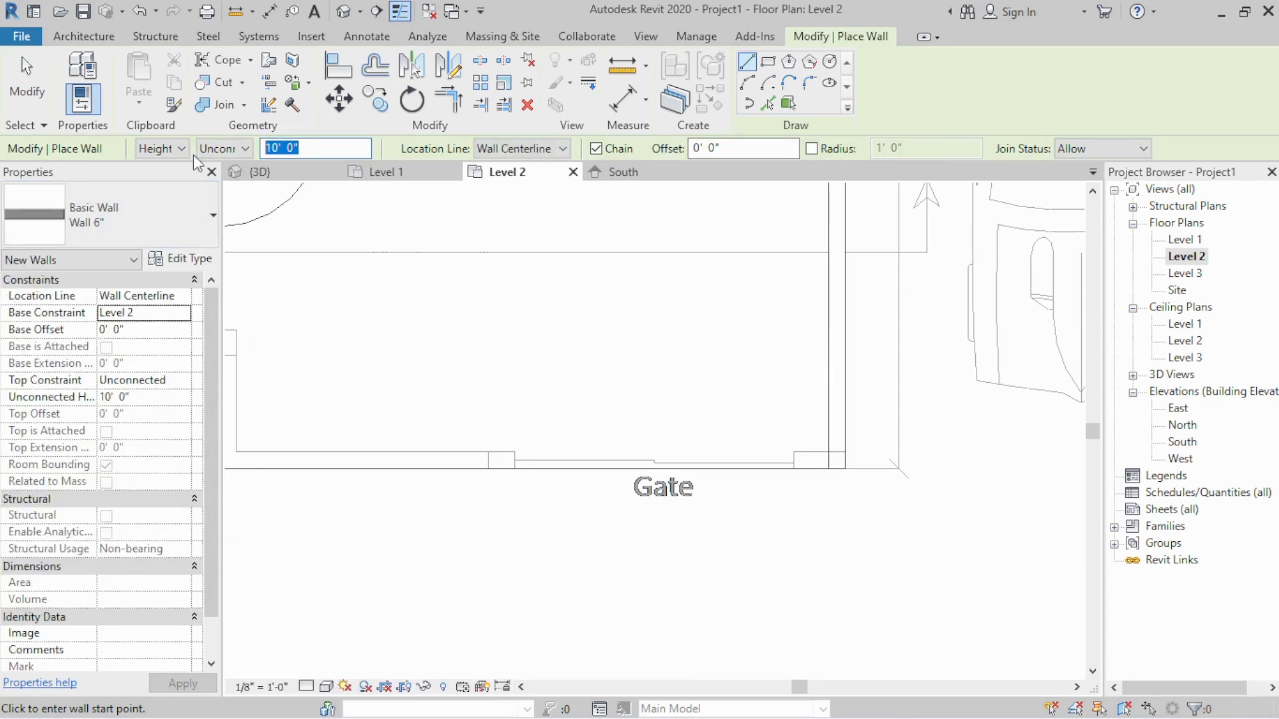
{"action": "key", "text": "Return"}
{"action": "middle_click_drag", "start_coordinate": [687, 425], "coordinate": [832, 423]}
{"action": "scroll", "coordinate": [359, 357], "scroll_direction": "up", "scroll_amount": 4}
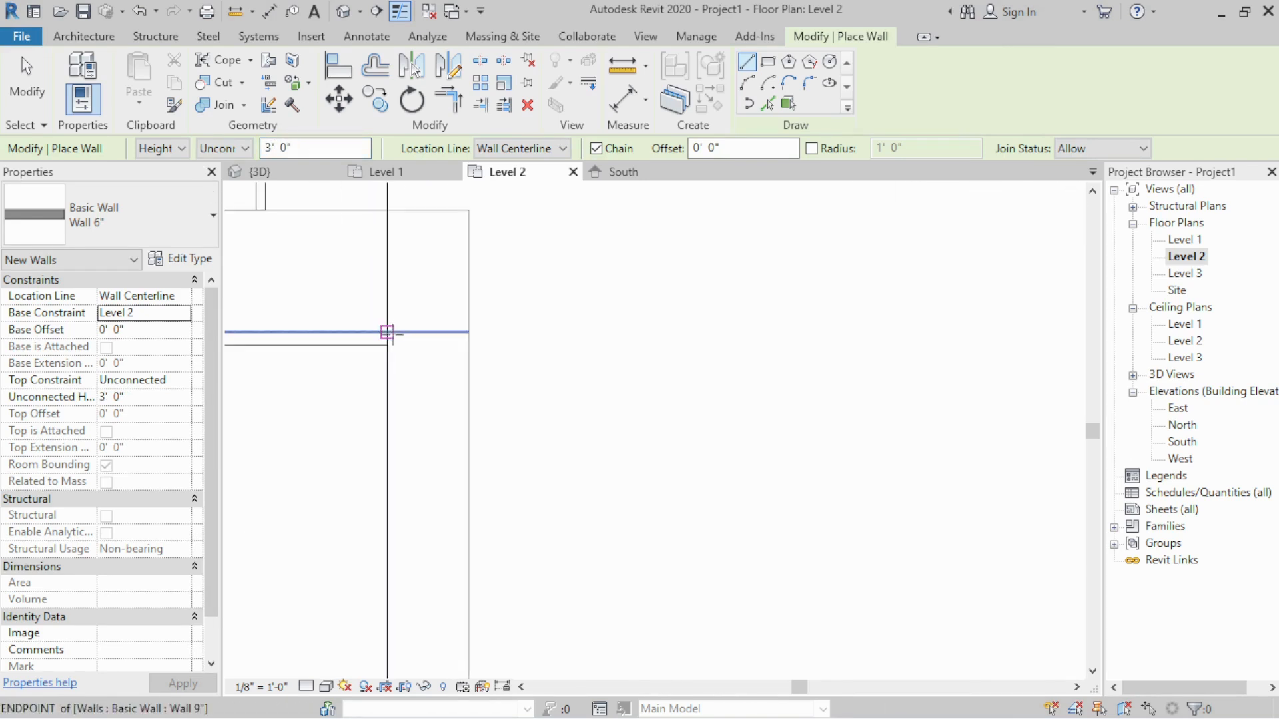
{"action": "left_click", "coordinate": [387, 331]}
{"action": "key", "text": "Escape"}
{"action": "key", "text": "Escape"}
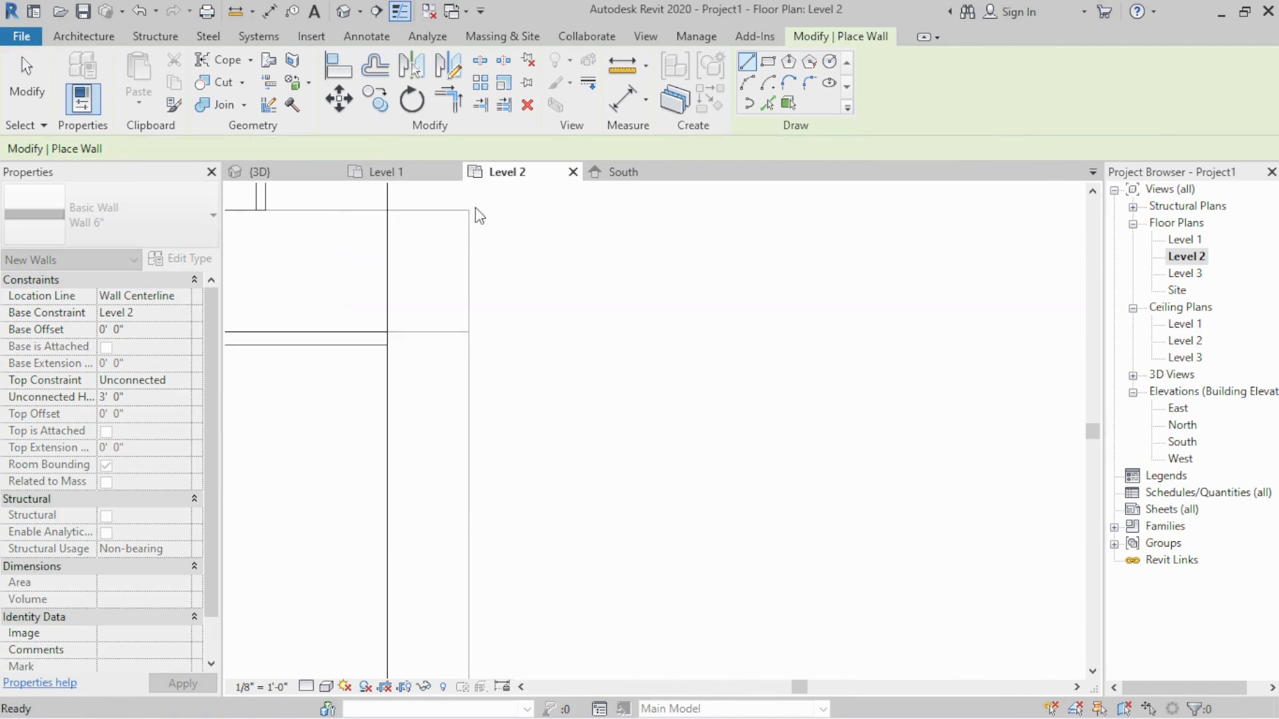
Set the wall location line to Finish Face: Exterior and try starting the wall at the existing wall's endpoint
{"action": "left_click", "coordinate": [523, 148]}
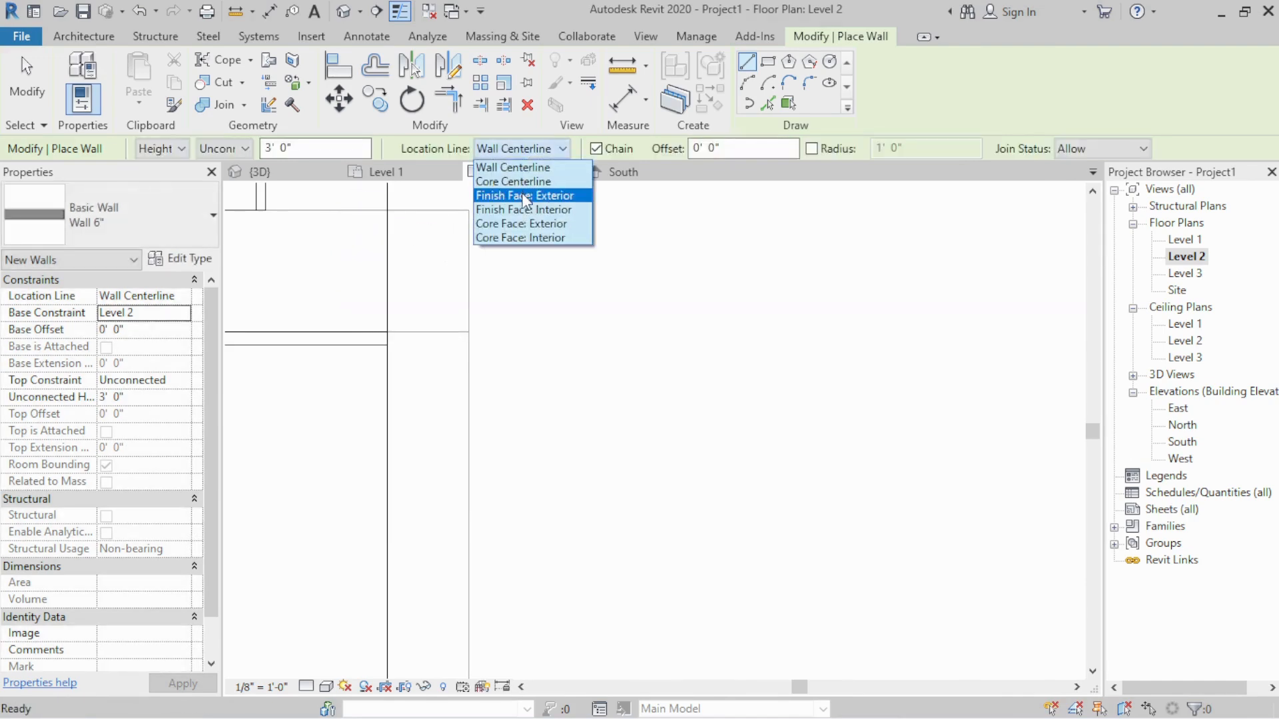
{"action": "left_click", "coordinate": [524, 196]}
{"action": "left_click", "coordinate": [387, 332]}
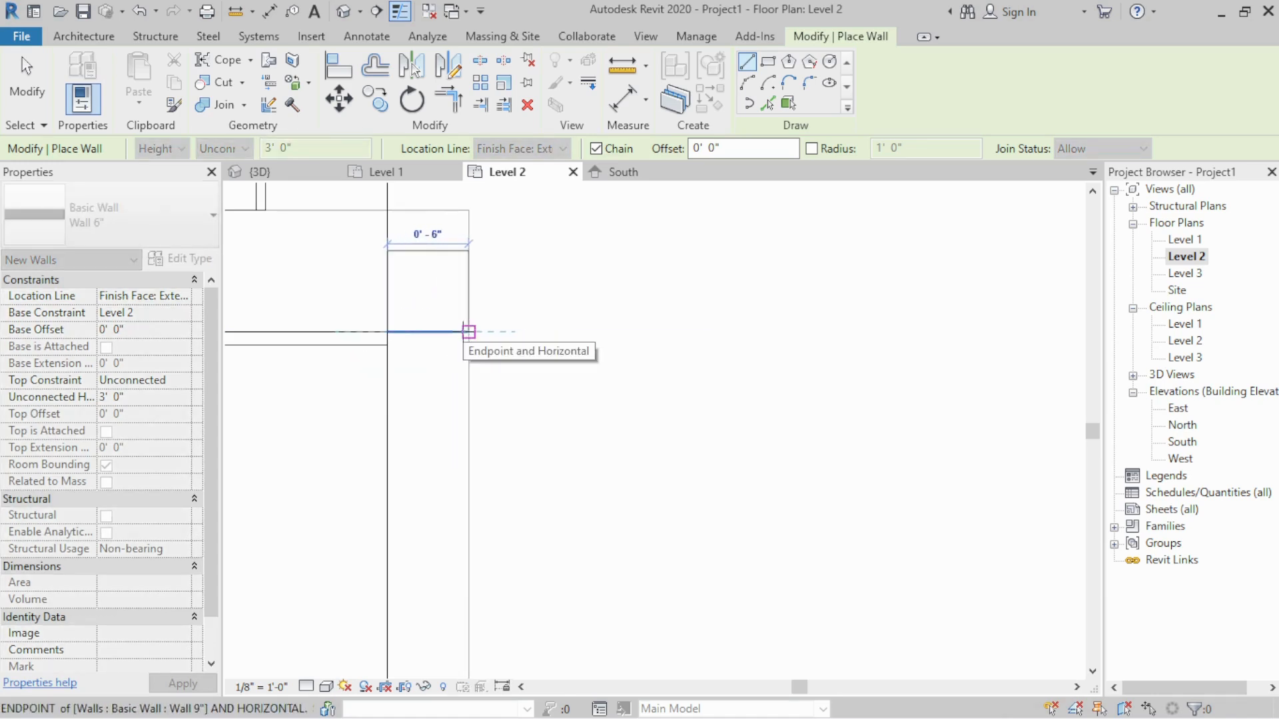
{"action": "key", "text": "Escape"}
Draw the front parapet wall along the slab edge above the gate, from the long side wall to the opposite corner
{"action": "scroll", "coordinate": [411, 334], "scroll_direction": "down", "scroll_amount": 5}
{"action": "middle_click_drag", "start_coordinate": [818, 417], "coordinate": [654, 394]}
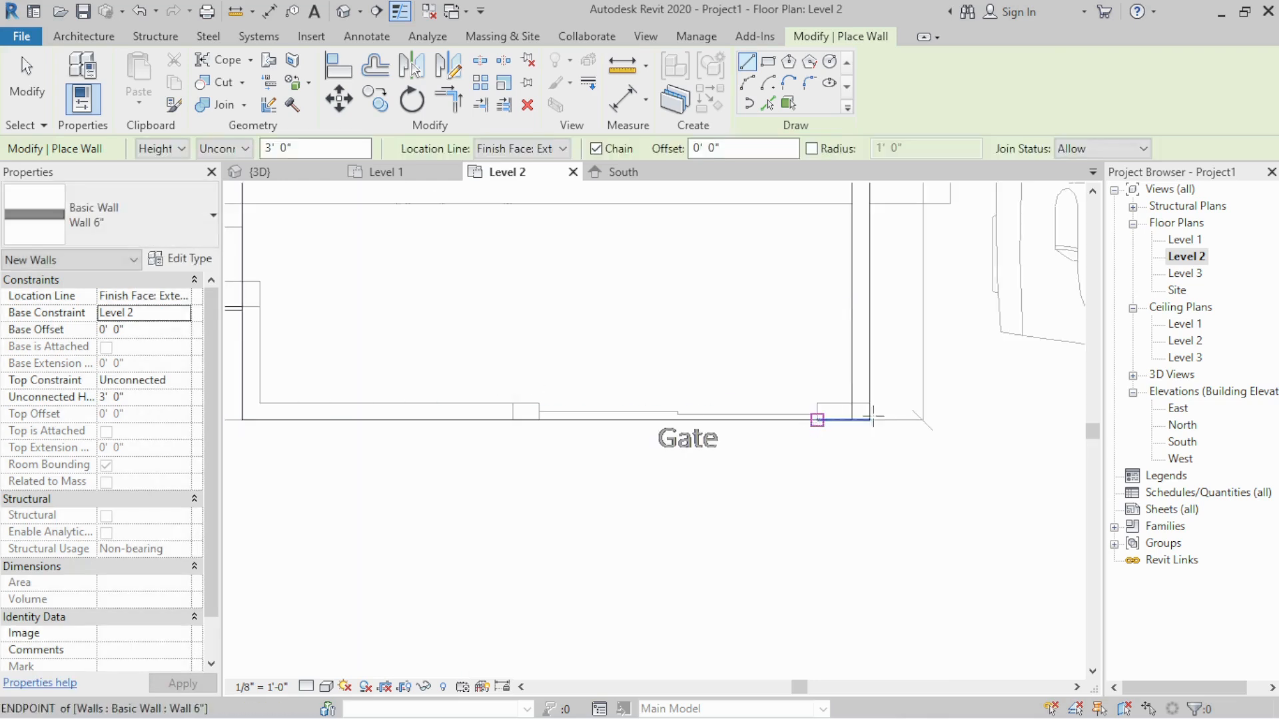
{"action": "scroll", "coordinate": [865, 411], "scroll_direction": "up", "scroll_amount": 2}
{"action": "left_click", "coordinate": [839, 428]}
{"action": "middle_click_drag", "start_coordinate": [735, 413], "coordinate": [1159, 463]}
{"action": "middle_click_drag", "start_coordinate": [334, 445], "coordinate": [688, 449]}
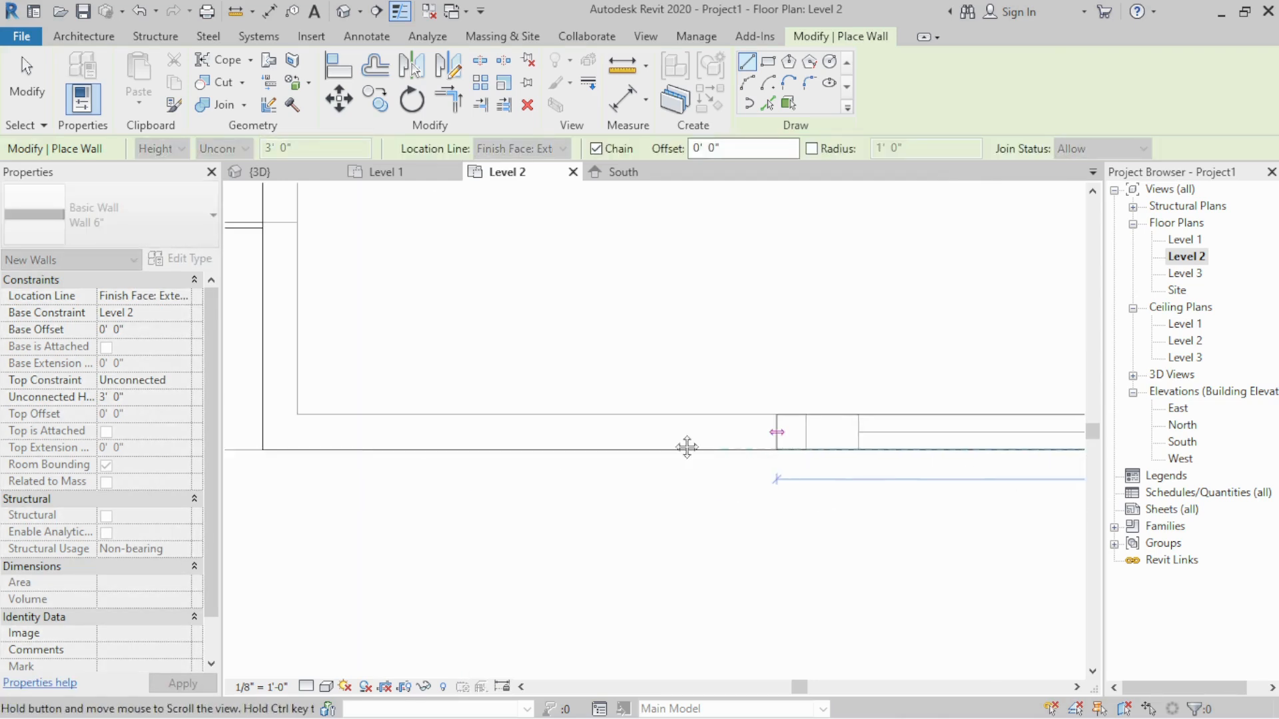
{"action": "left_click", "coordinate": [263, 449]}
Continue the parapet along the short side of the slab to the stair block wall's endpoint, and end the wall command
{"action": "middle_click_drag", "start_coordinate": [283, 366], "coordinate": [391, 560]}
{"action": "scroll", "coordinate": [378, 418], "scroll_direction": "up", "scroll_amount": 3}
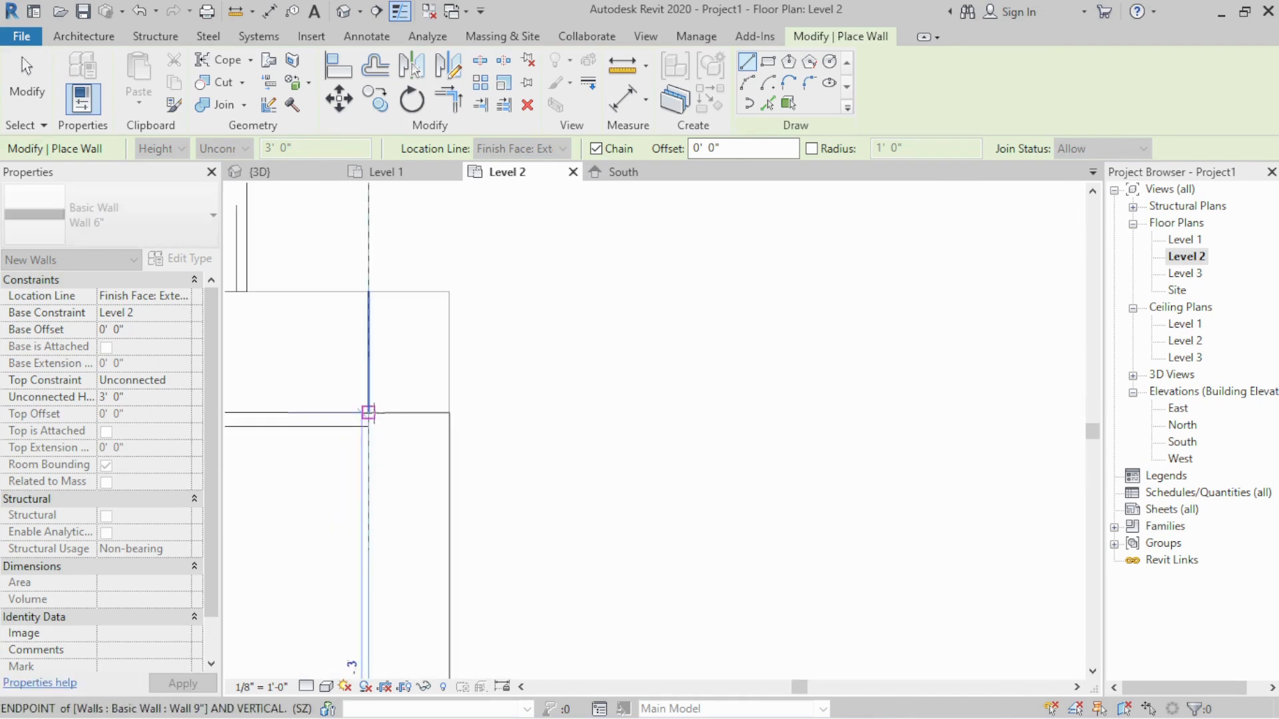
{"action": "scroll", "coordinate": [367, 412], "scroll_direction": "up", "scroll_amount": 2}
{"action": "left_click", "coordinate": [366, 411]}
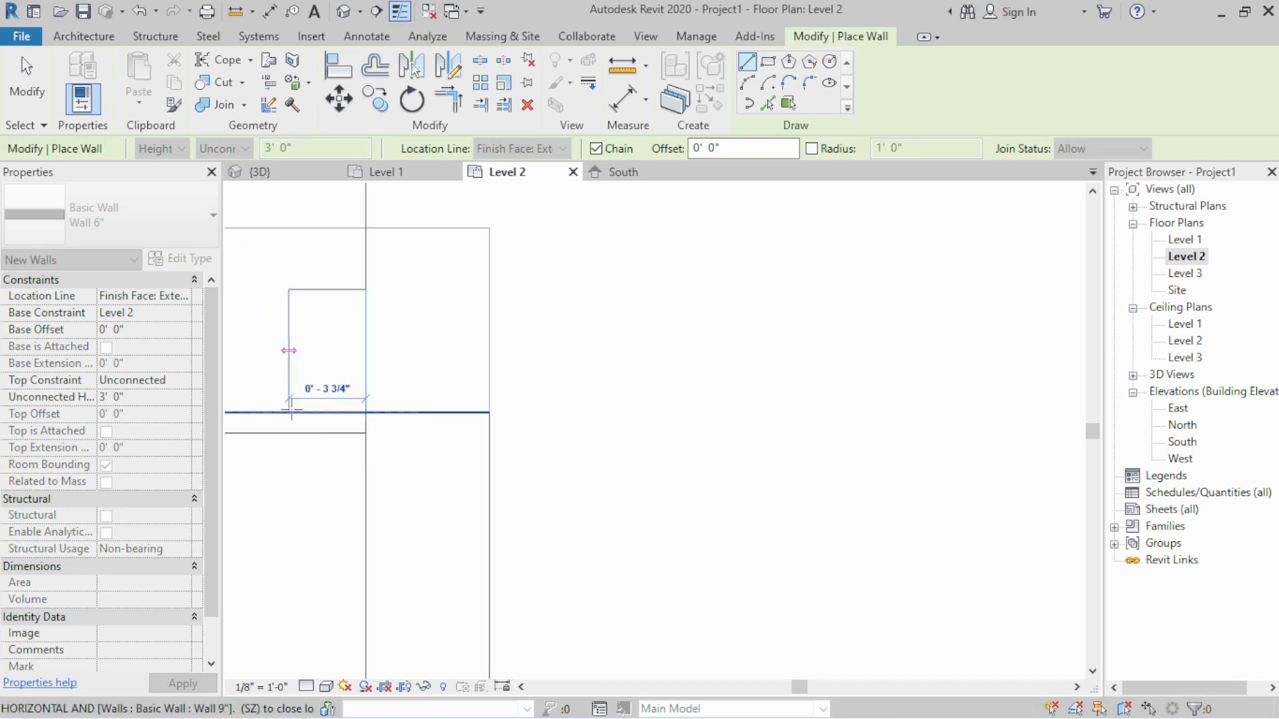
{"action": "key", "text": "Escape"}
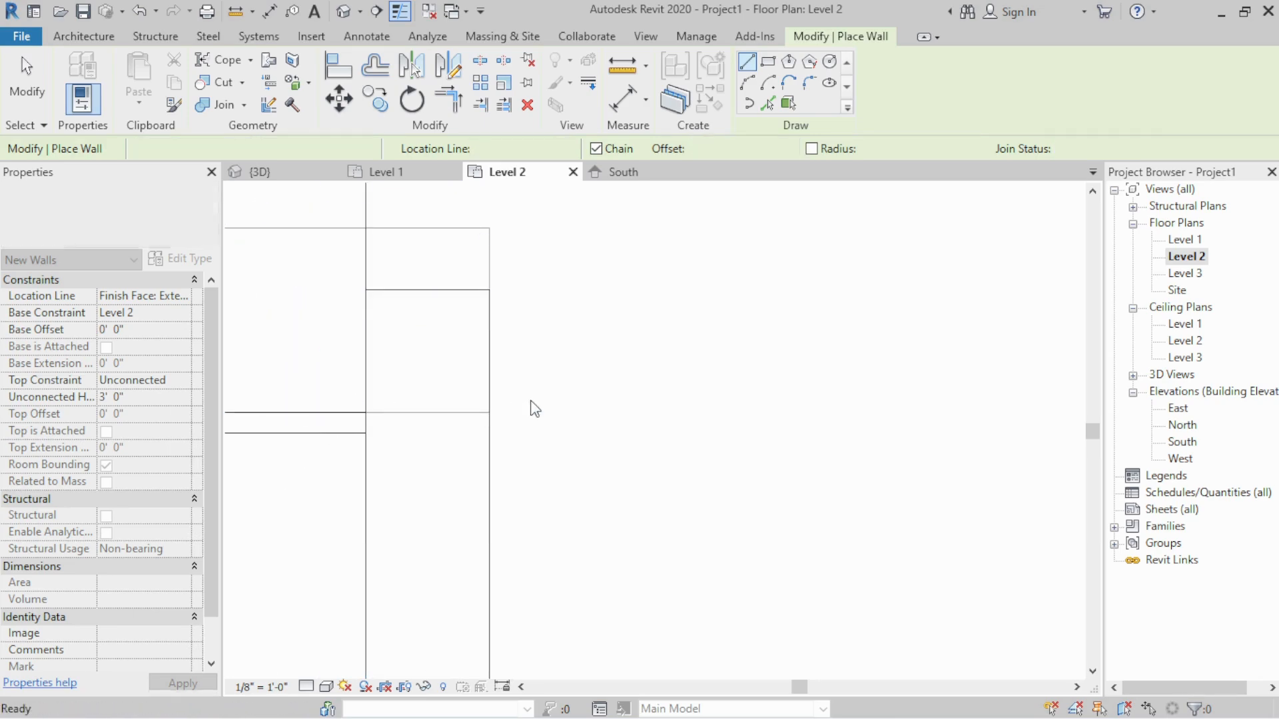
{"action": "key", "text": "Escape"}
Examine the new parapet walls and their corner joint with the long side wall in the 3D view
{"action": "left_click", "coordinate": [260, 172]}
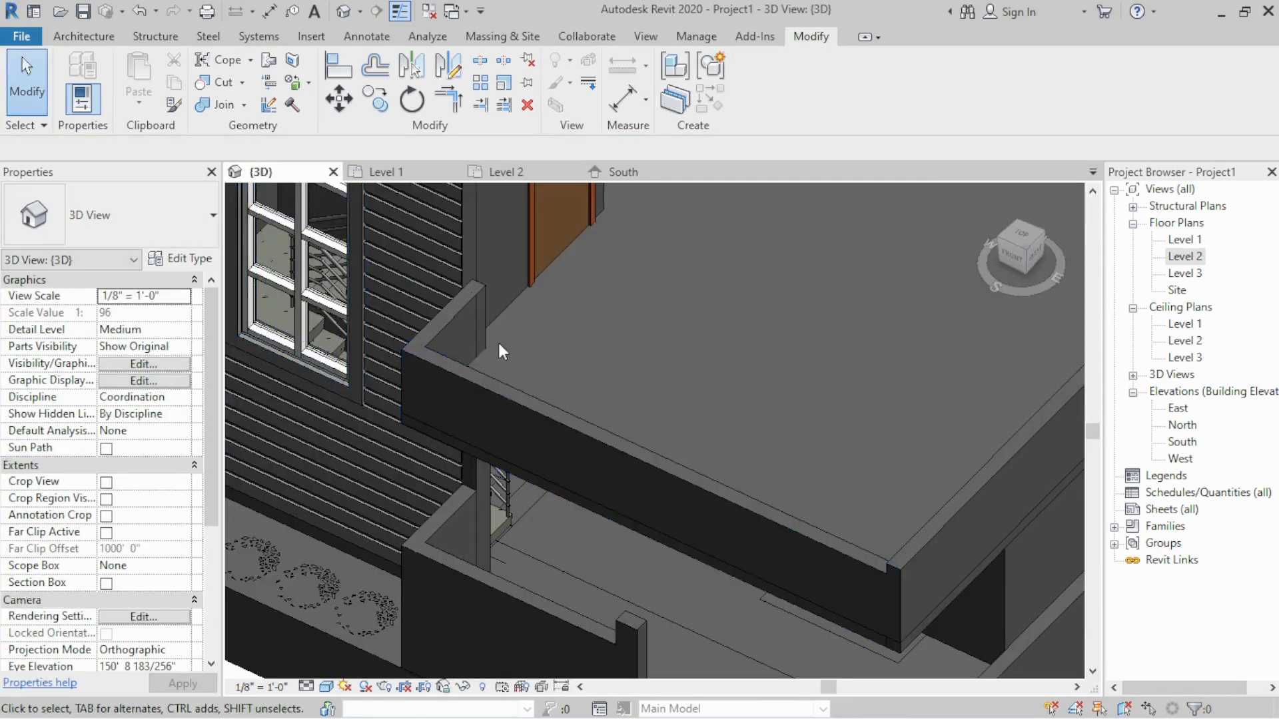
{"action": "middle_click_drag", "start_coordinate": [498, 343], "coordinate": [600, 265], "text": "shift"}
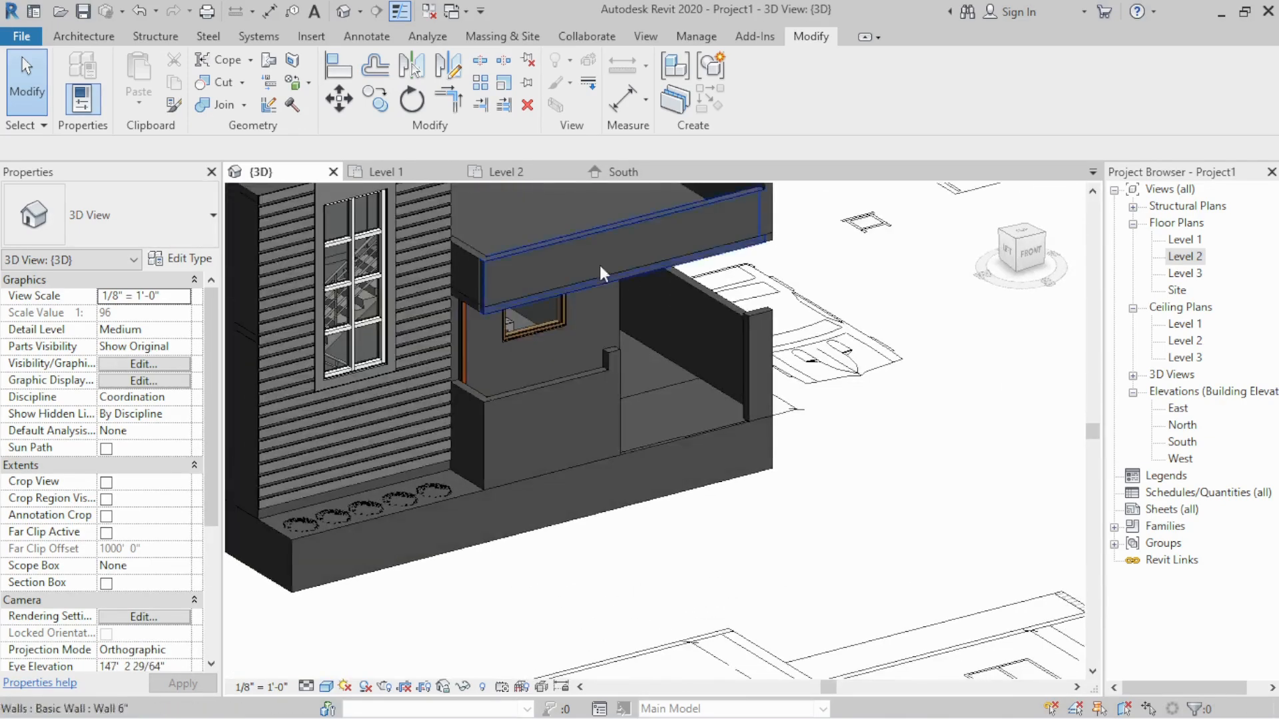
{"action": "scroll", "coordinate": [505, 242], "scroll_direction": "up", "scroll_amount": 3}
{"action": "middle_click_drag", "start_coordinate": [505, 242], "coordinate": [441, 340]}
{"action": "middle_click_drag", "start_coordinate": [760, 336], "coordinate": [660, 443]}
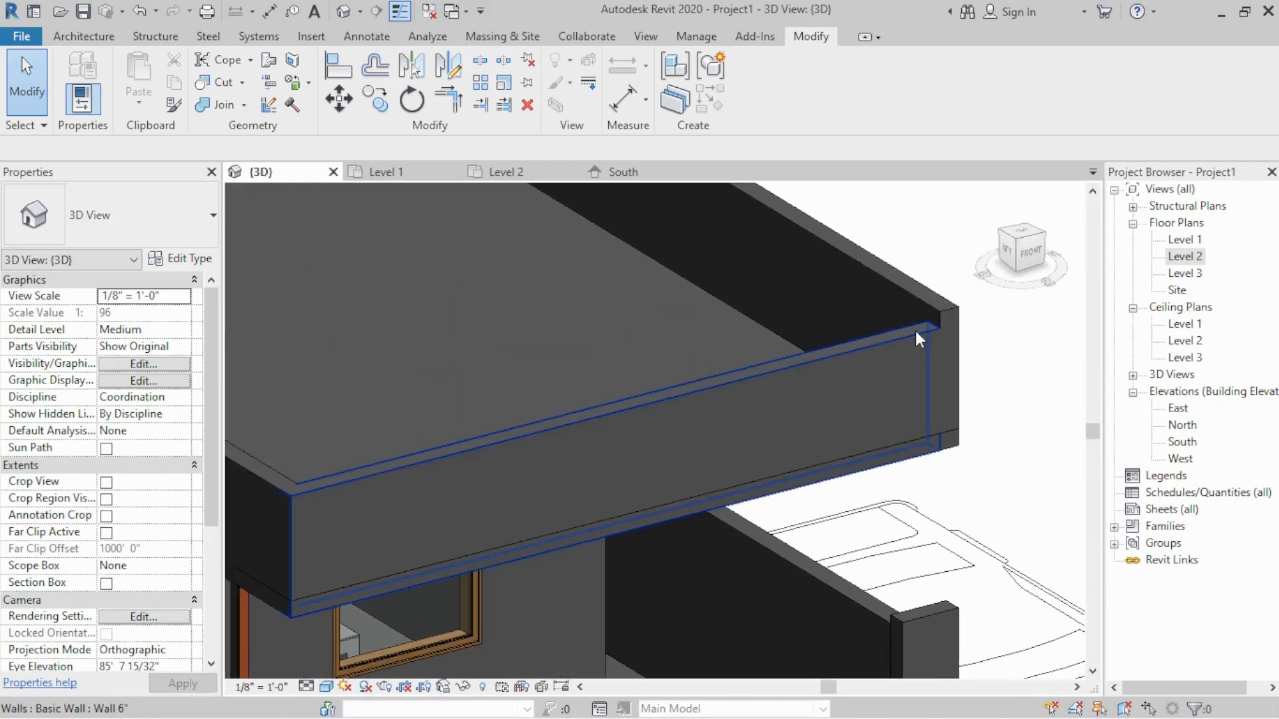
{"action": "middle_click_drag", "start_coordinate": [950, 332], "coordinate": [908, 418]}
{"action": "scroll", "coordinate": [890, 383], "scroll_direction": "up", "scroll_amount": 3}
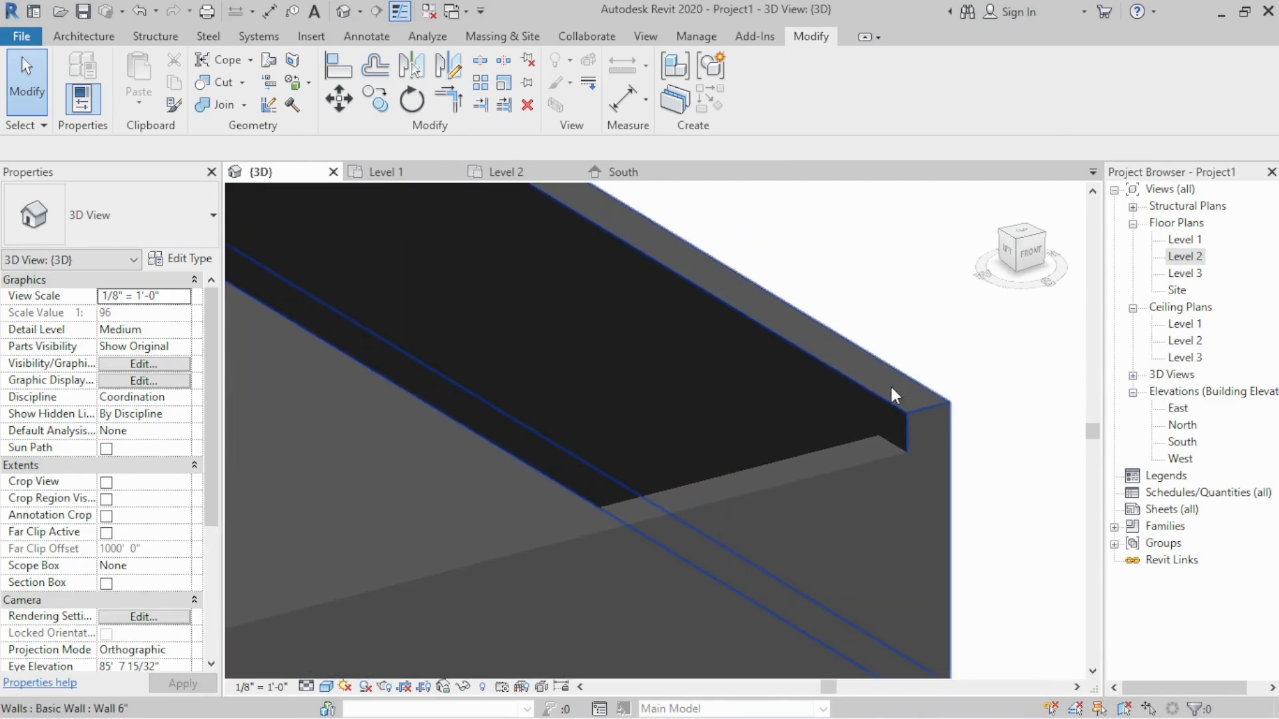
{"action": "scroll", "coordinate": [893, 376], "scroll_direction": "down", "scroll_amount": 2}
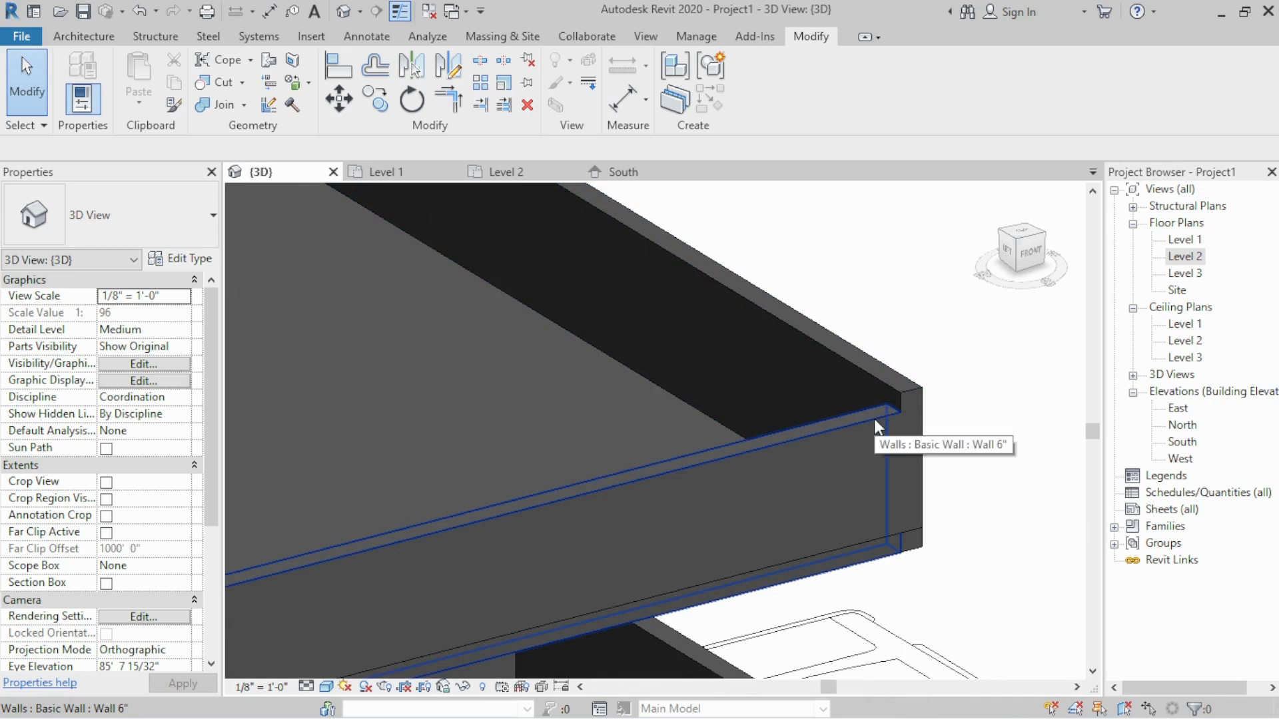
{"action": "scroll", "coordinate": [503, 482], "scroll_direction": "down", "scroll_amount": 5}
{"action": "scroll", "coordinate": [579, 470], "scroll_direction": "up", "scroll_amount": 3}
{"action": "scroll", "coordinate": [579, 477], "scroll_direction": "up", "scroll_amount": 2}
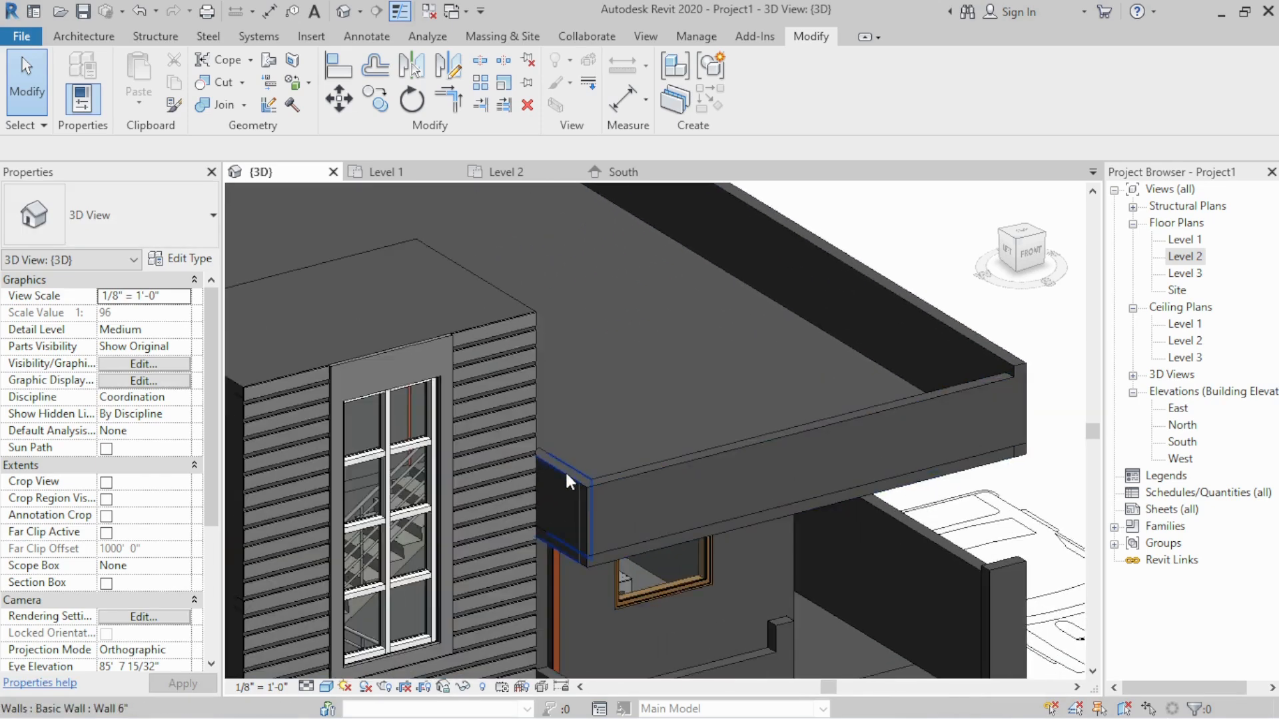
Set the base offset of the three new Wall 6" pieces to 0' 5", unjoining the conflicting elements
{"action": "left_click", "coordinate": [570, 481]}
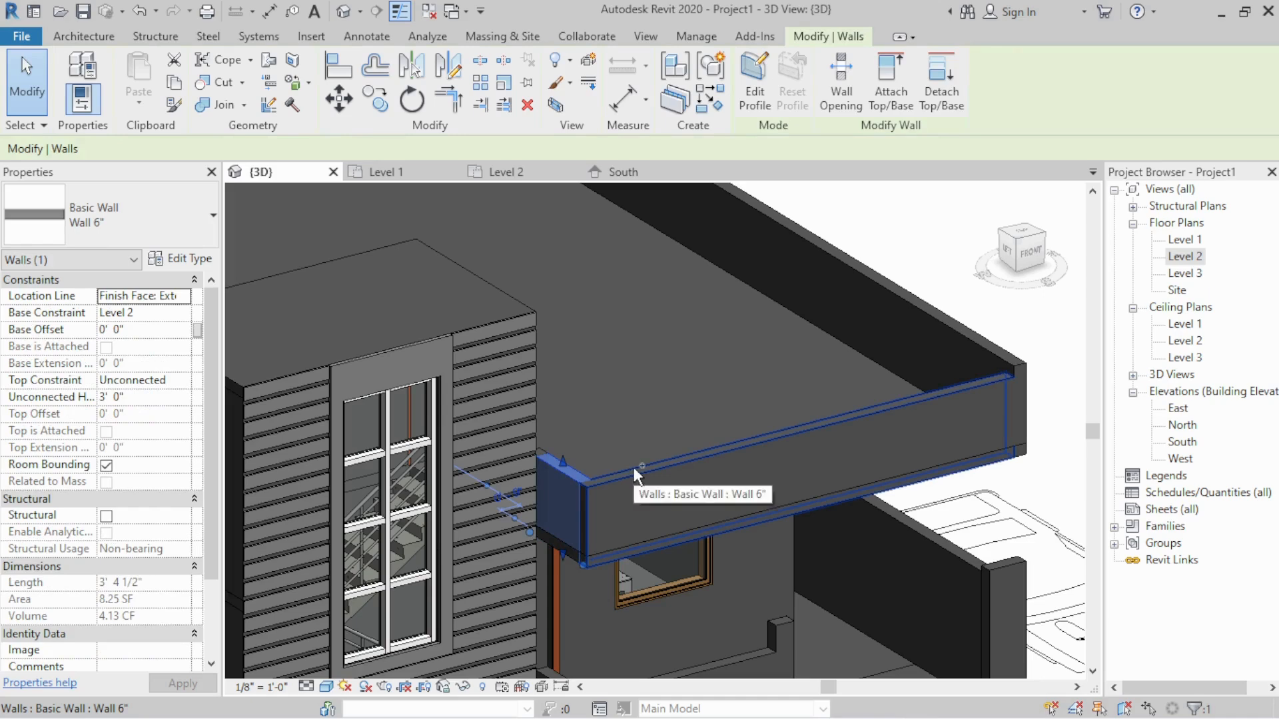
{"action": "left_click", "coordinate": [659, 465], "text": "ctrl"}
{"action": "middle_click_drag", "start_coordinate": [659, 467], "coordinate": [522, 453], "text": "shift"}
{"action": "scroll", "coordinate": [675, 281], "scroll_direction": "up", "scroll_amount": 2}
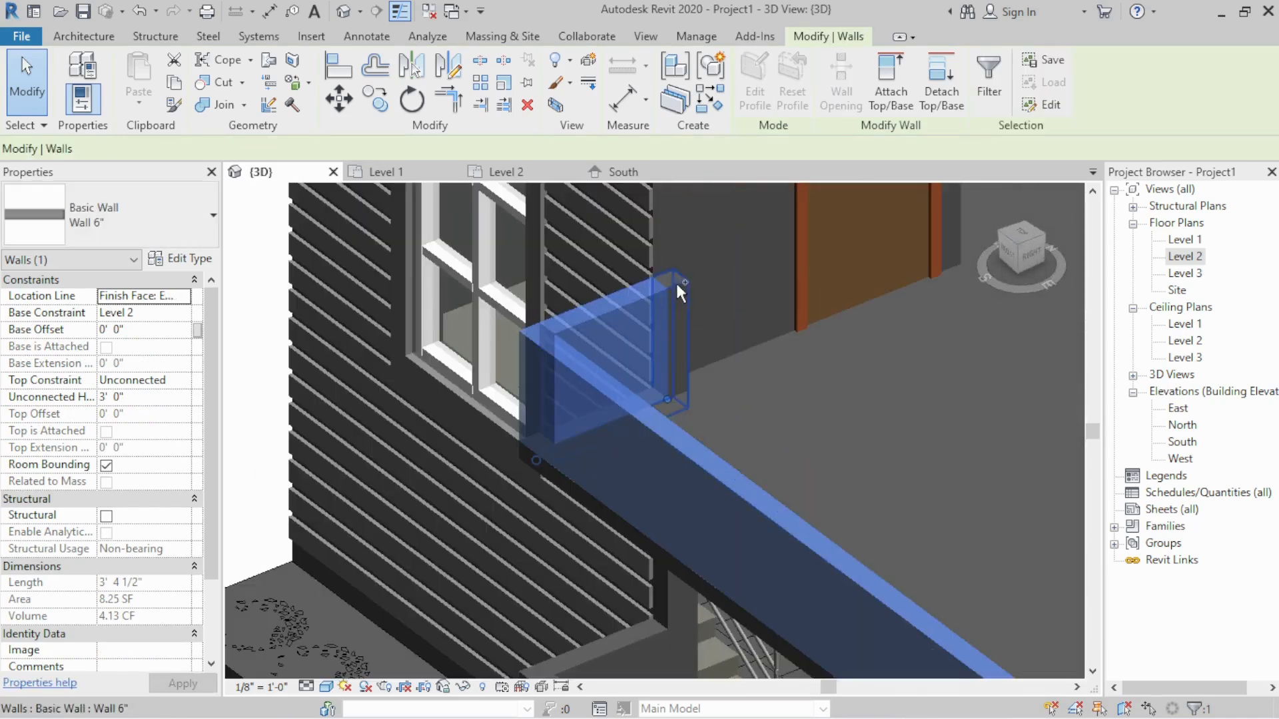
{"action": "left_click", "coordinate": [683, 284], "text": "ctrl"}
{"action": "middle_click_drag", "start_coordinate": [682, 285], "coordinate": [742, 434], "text": "shift"}
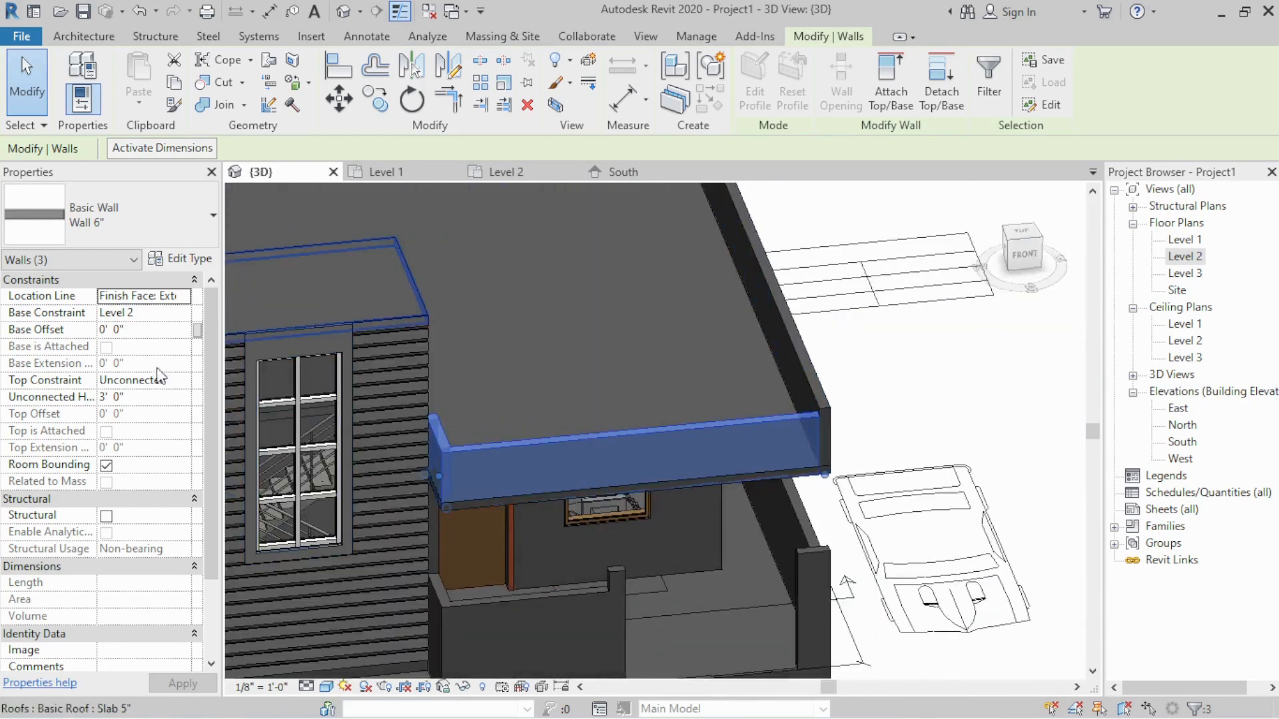
{"action": "left_click", "coordinate": [155, 331]}
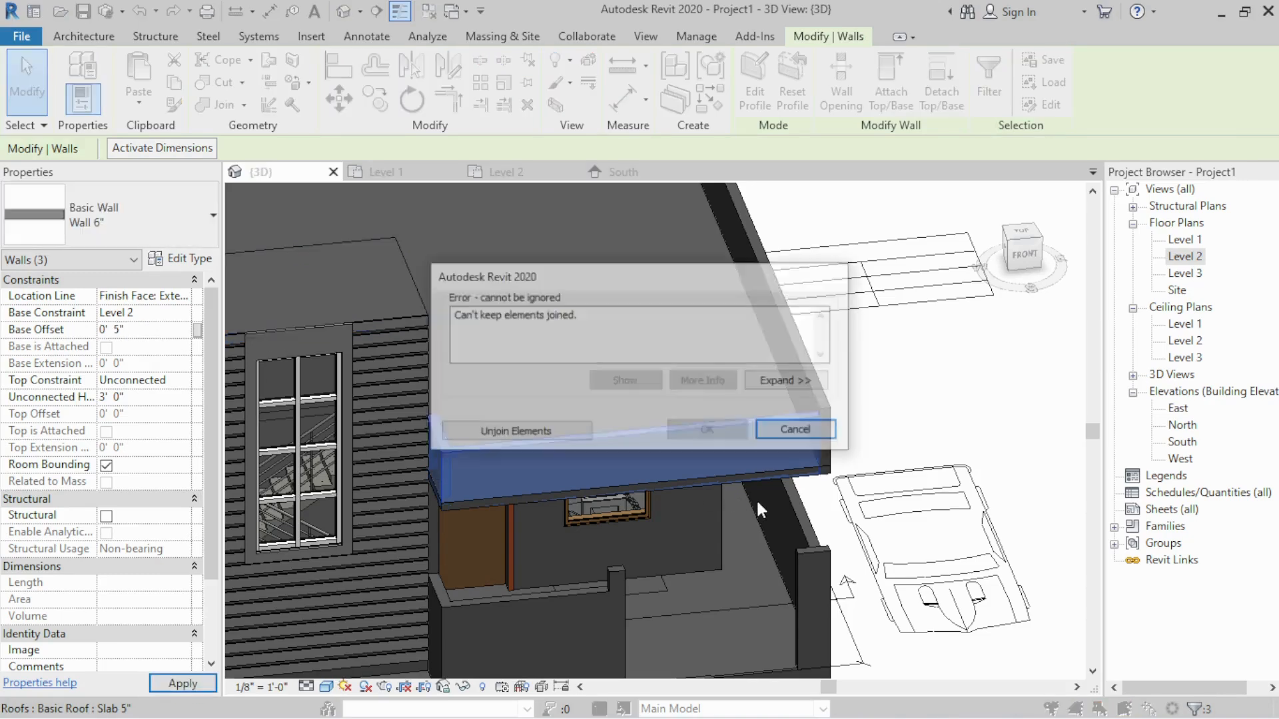
{"action": "key", "text": "Escape"}
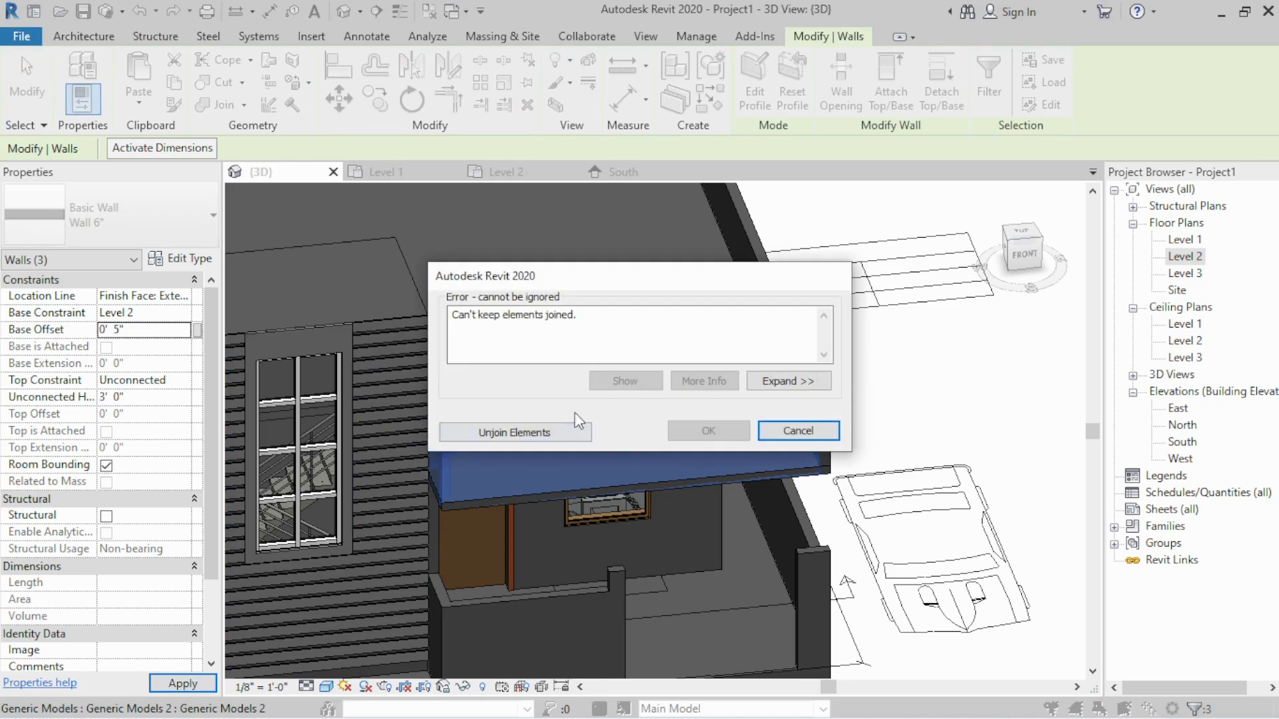
{"action": "left_click", "coordinate": [502, 432]}
{"action": "key", "text": "Escape"}
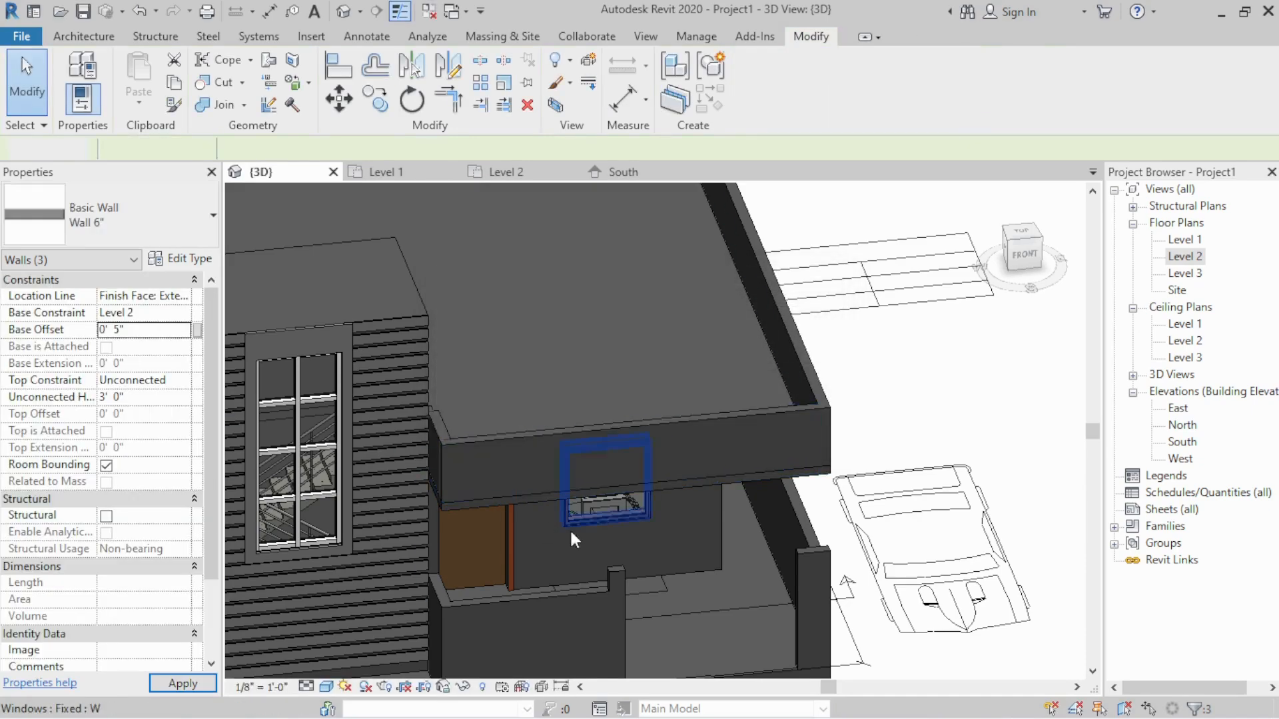
Delete the short leftover wall piece at the end of the side parapet beside the stair block
{"action": "middle_click_drag", "start_coordinate": [571, 532], "coordinate": [373, 550], "text": "shift"}
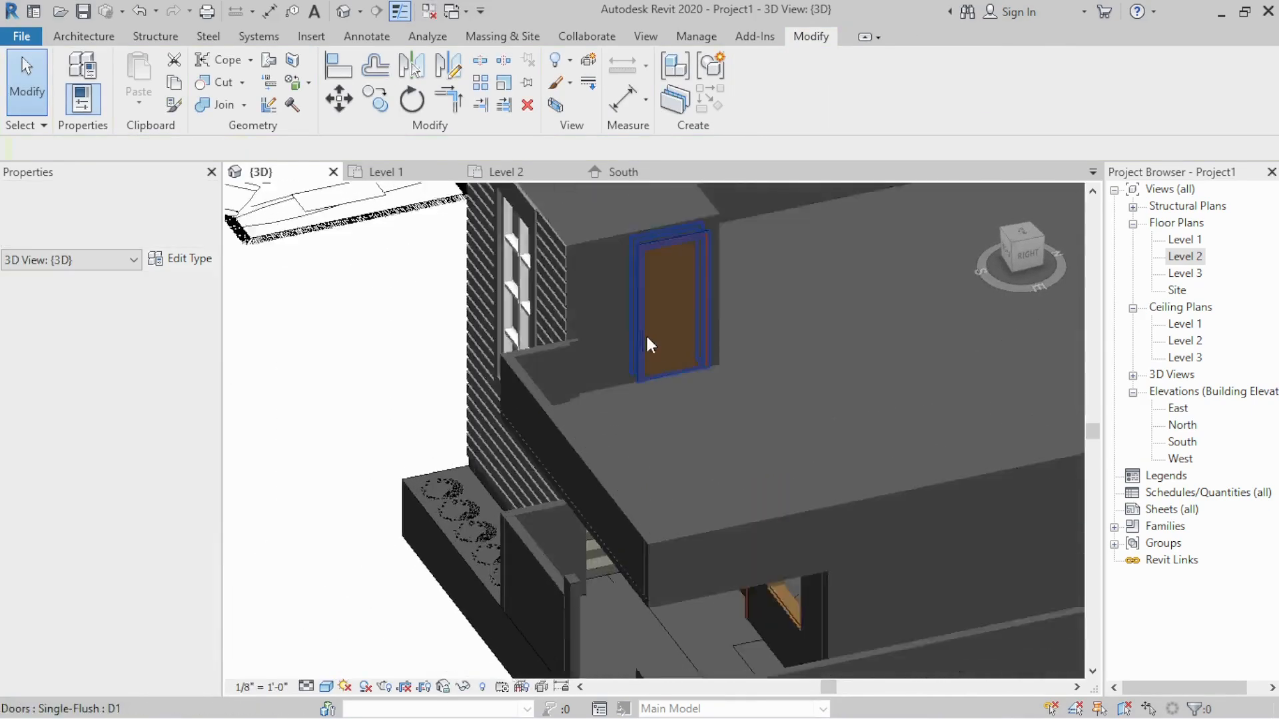
{"action": "scroll", "coordinate": [443, 358], "scroll_direction": "up", "scroll_amount": 3}
{"action": "scroll", "coordinate": [573, 328], "scroll_direction": "up", "scroll_amount": 3}
{"action": "left_click", "coordinate": [566, 353]}
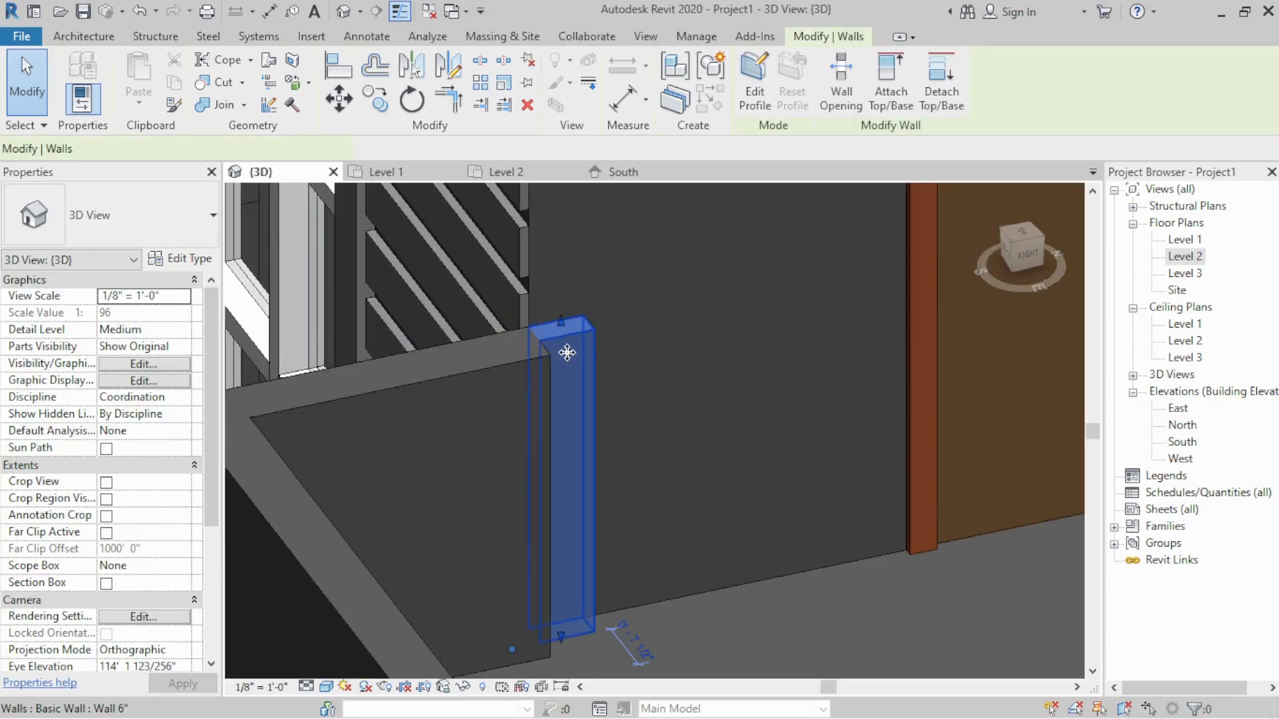
{"action": "key", "text": "Delete"}
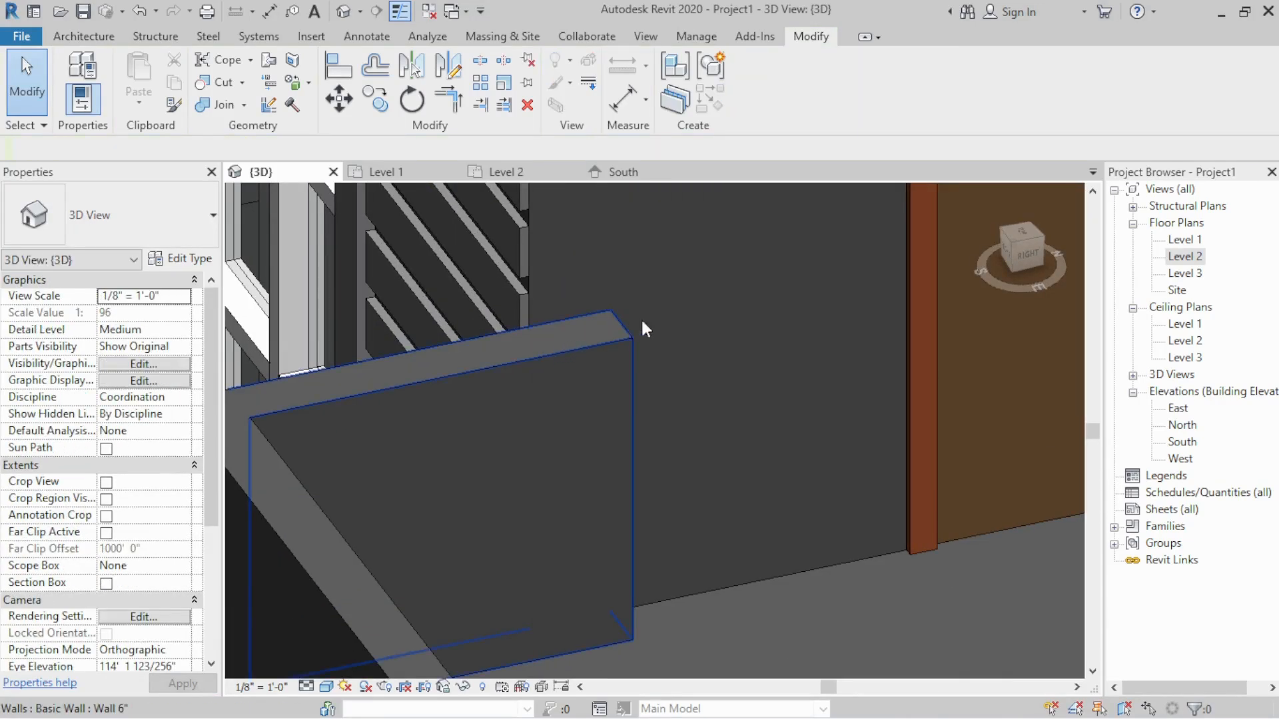
{"action": "middle_click_drag", "start_coordinate": [677, 330], "coordinate": [730, 409], "text": "shift"}
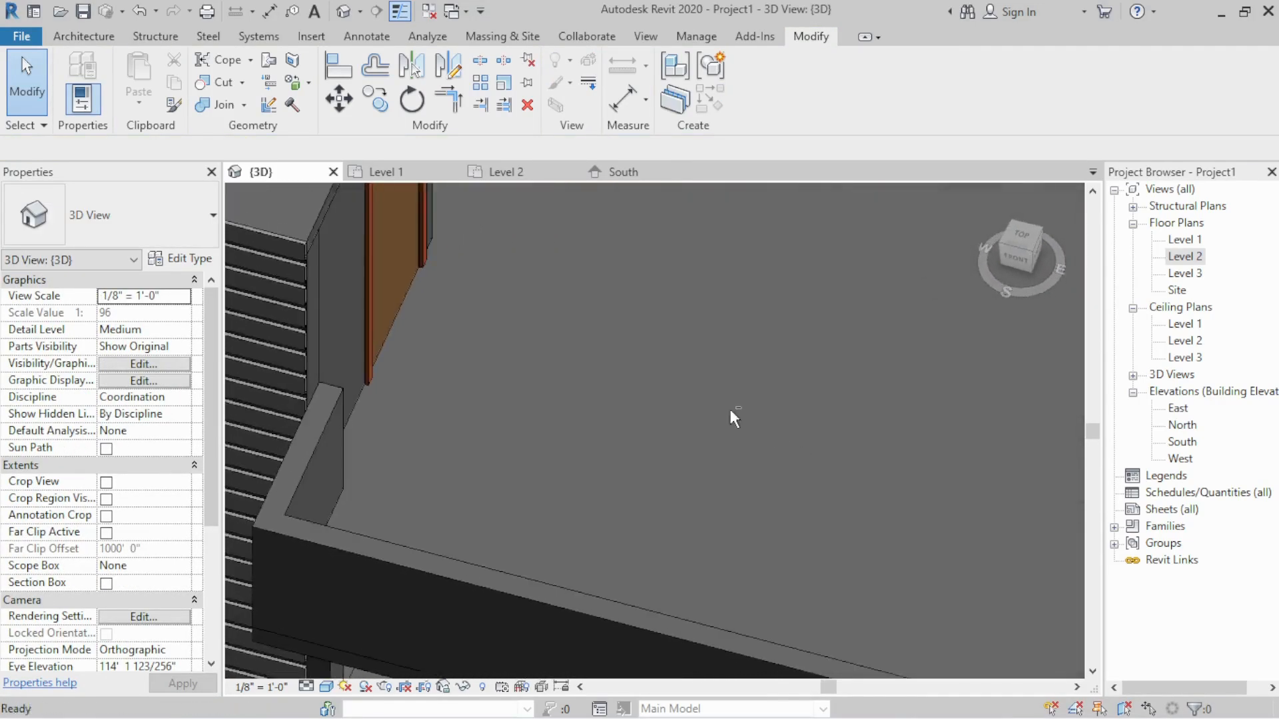
Dimension the overall width of the parapet band in the imported elevation drawing on the Level 1 floor plan
{"action": "scroll", "coordinate": [645, 429], "scroll_direction": "down", "scroll_amount": 4}
{"action": "middle_click_drag", "start_coordinate": [644, 429], "coordinate": [580, 353], "text": "shift"}
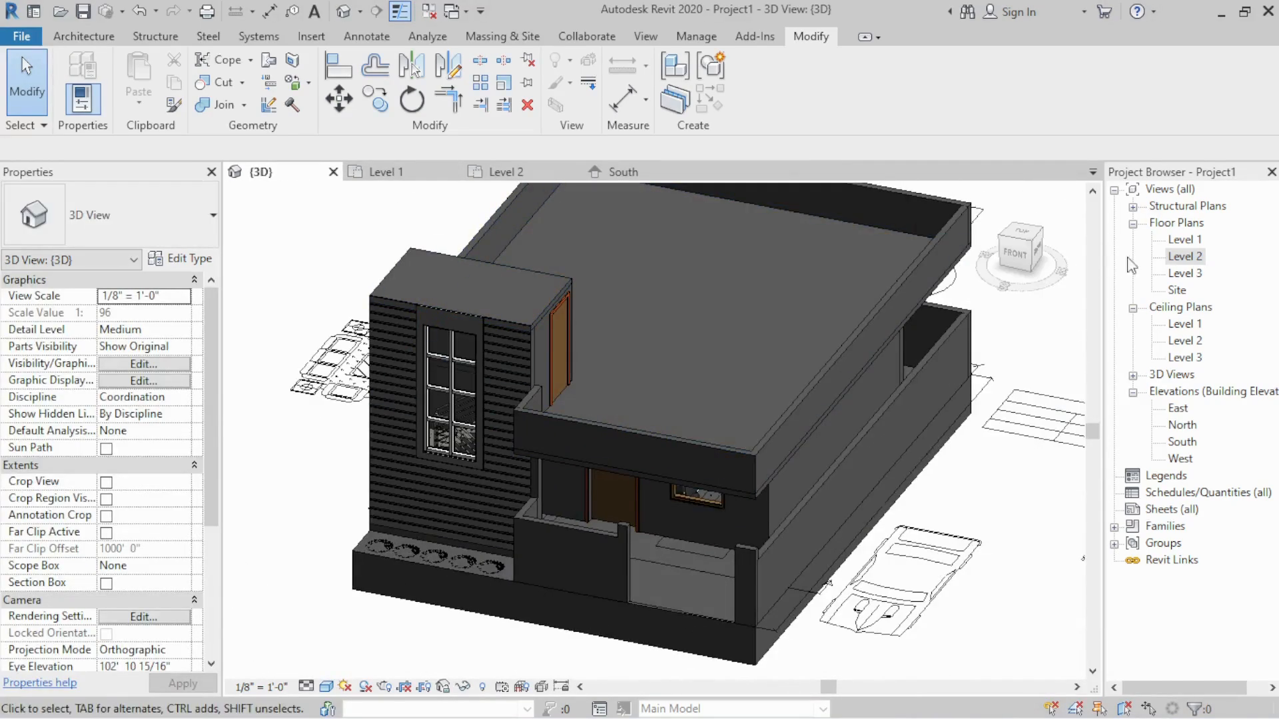
{"action": "double_click", "coordinate": [1185, 241]}
{"action": "scroll", "coordinate": [757, 457], "scroll_direction": "down", "scroll_amount": 5}
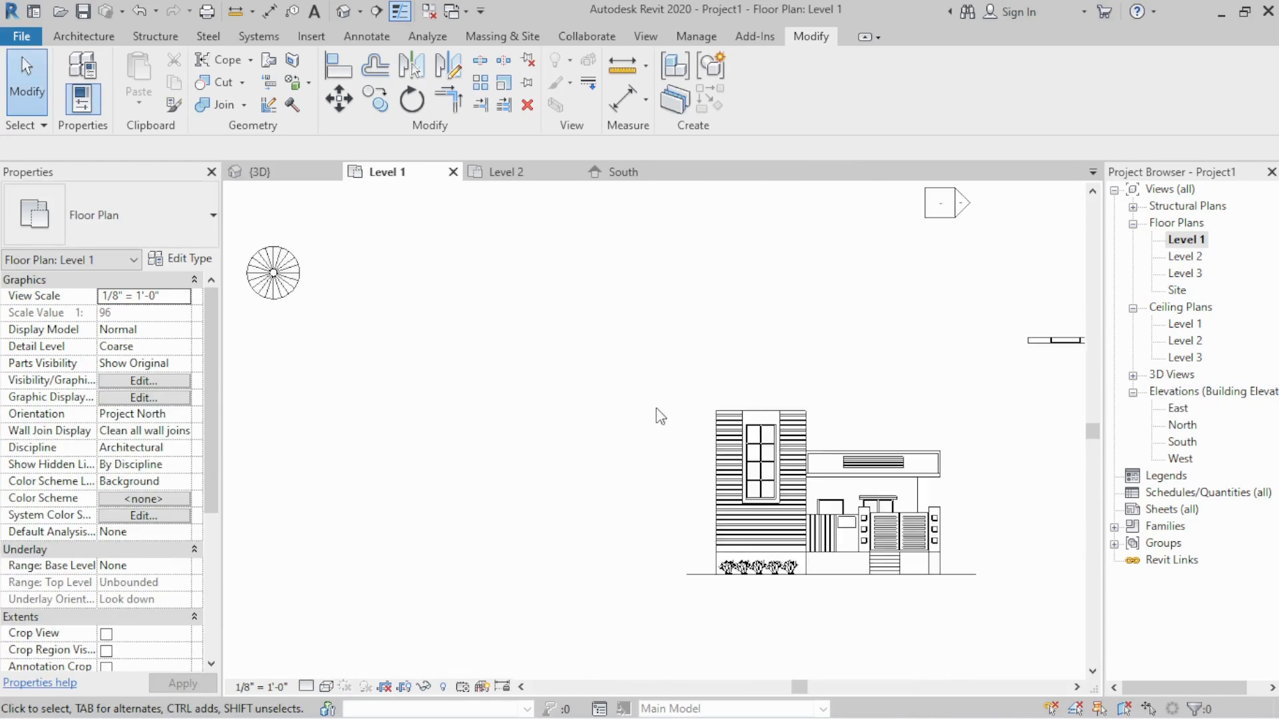
{"action": "scroll", "coordinate": [798, 464], "scroll_direction": "up", "scroll_amount": 8}
{"action": "key", "text": "d"}
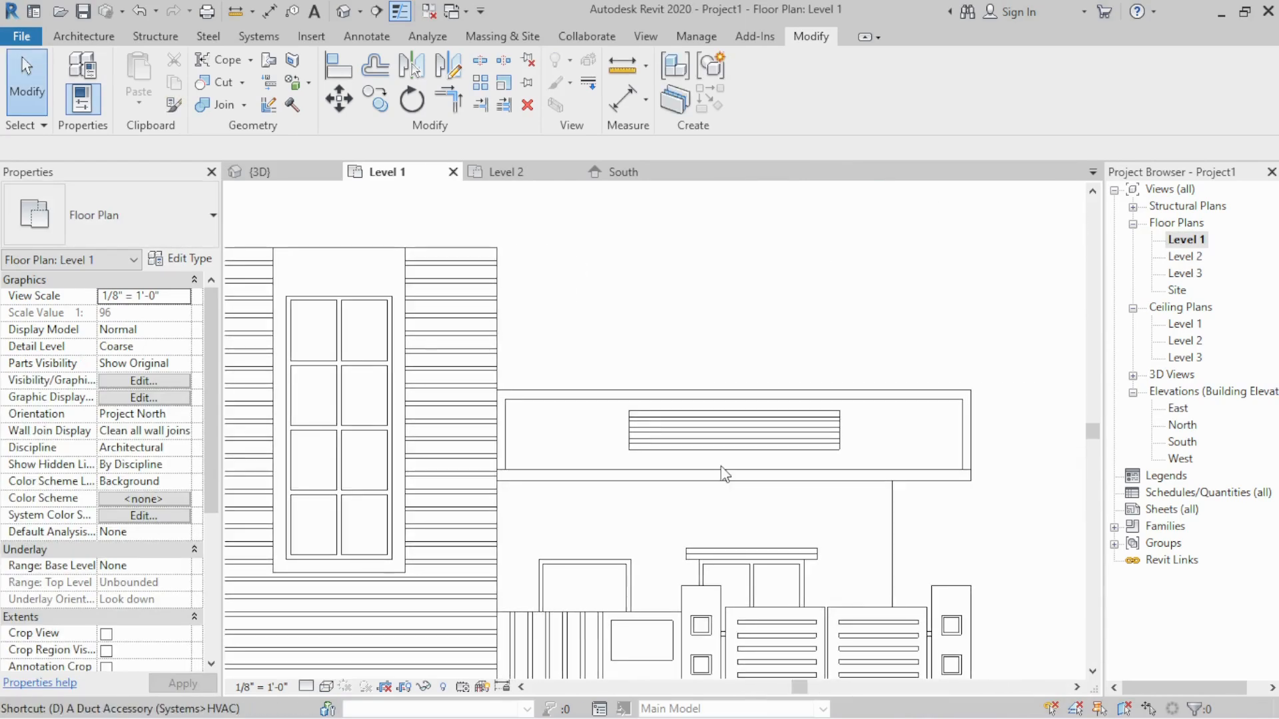
{"action": "key", "text": "i"}
{"action": "scroll", "coordinate": [500, 362], "scroll_direction": "up", "scroll_amount": 4}
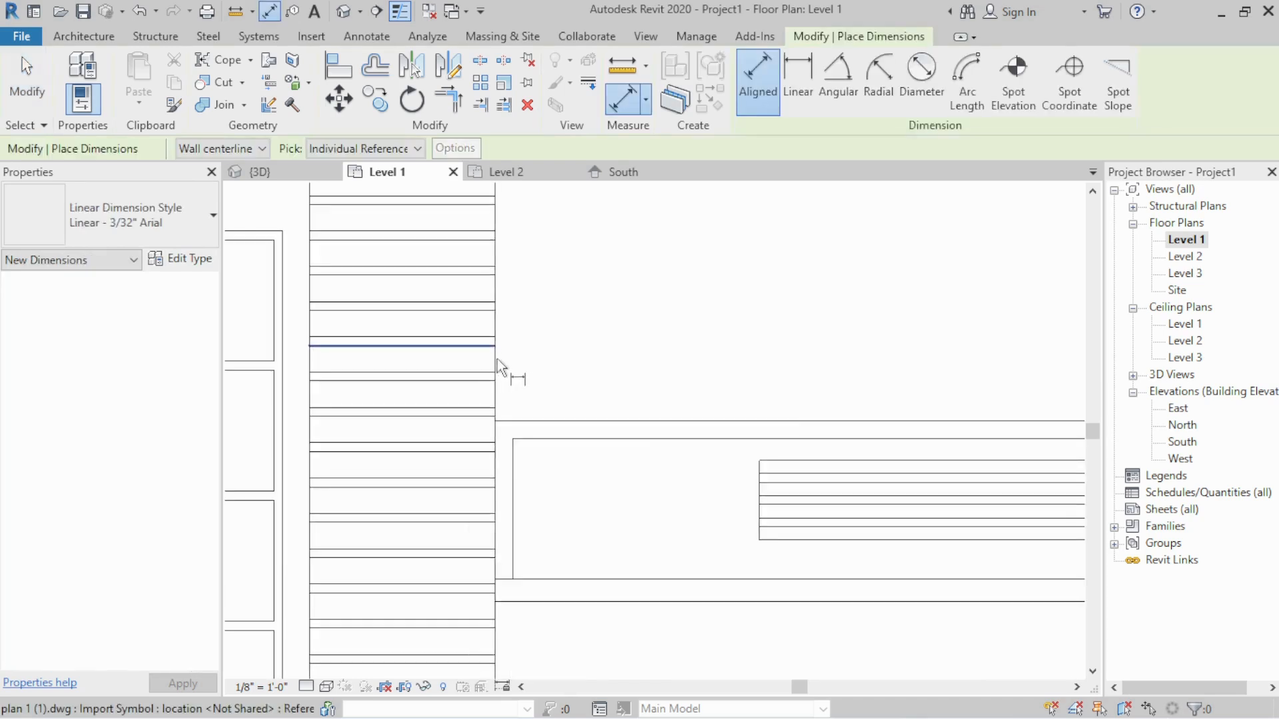
{"action": "left_click", "coordinate": [499, 364]}
{"action": "scroll", "coordinate": [455, 373], "scroll_direction": "down", "scroll_amount": 3}
{"action": "middle_click_drag", "start_coordinate": [1005, 401], "coordinate": [678, 401]}
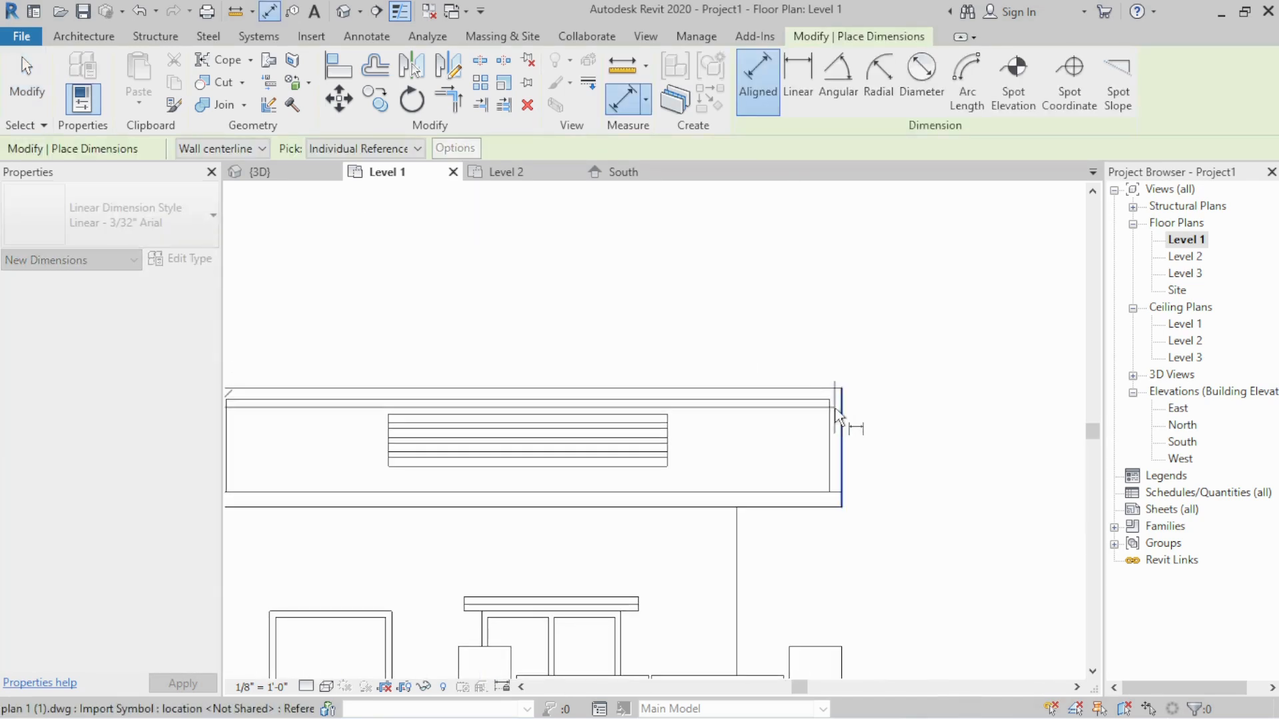
{"action": "left_click", "coordinate": [840, 419]}
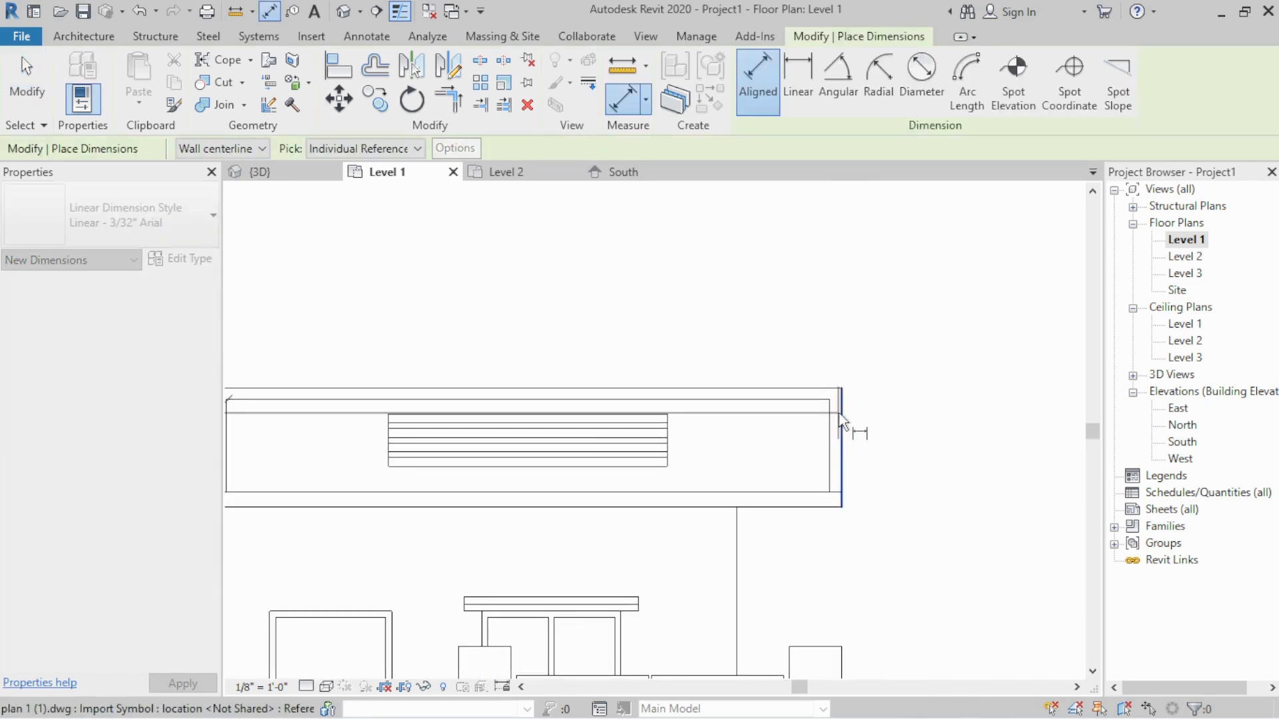
{"action": "left_click", "coordinate": [522, 285]}
{"action": "key", "text": "Escape"}
{"action": "key", "text": "Escape"}
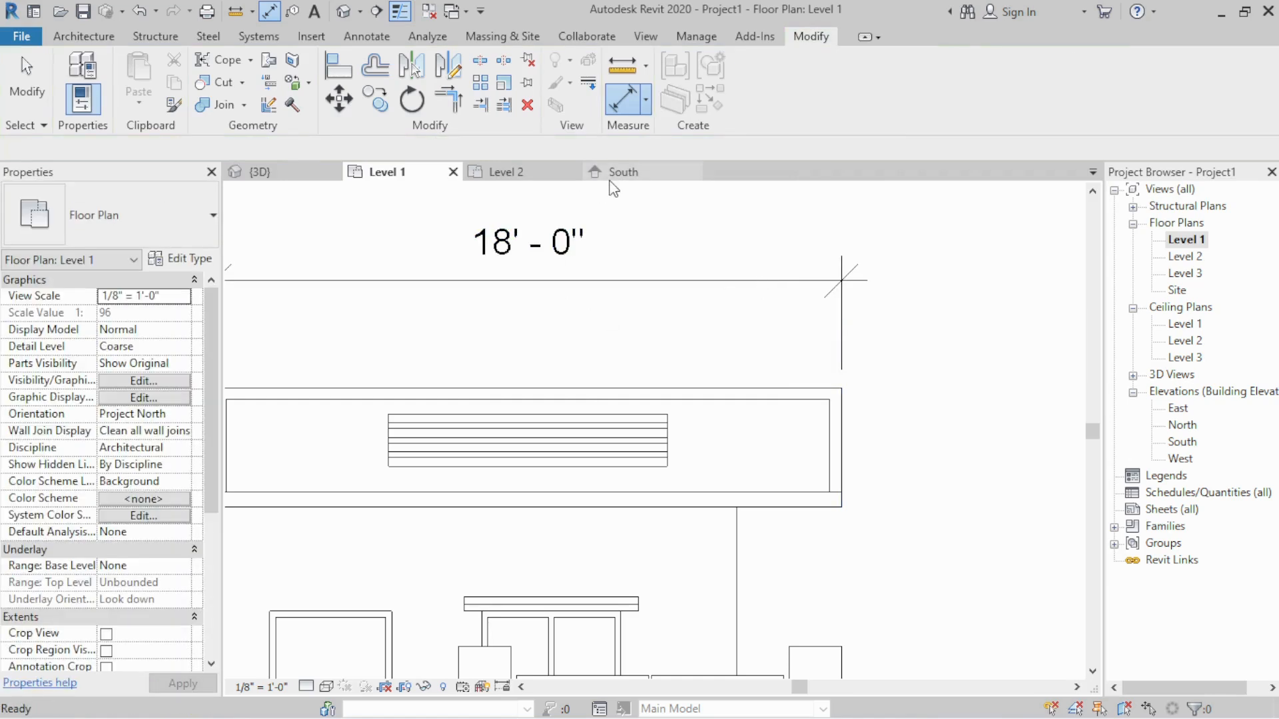
Dimension the front parapet's full width in the South elevation, using wall faces as the reference
{"action": "left_click", "coordinate": [619, 172]}
{"action": "scroll", "coordinate": [423, 480], "scroll_direction": "down", "scroll_amount": 1}
{"action": "middle_click_drag", "start_coordinate": [423, 480], "coordinate": [556, 485]}
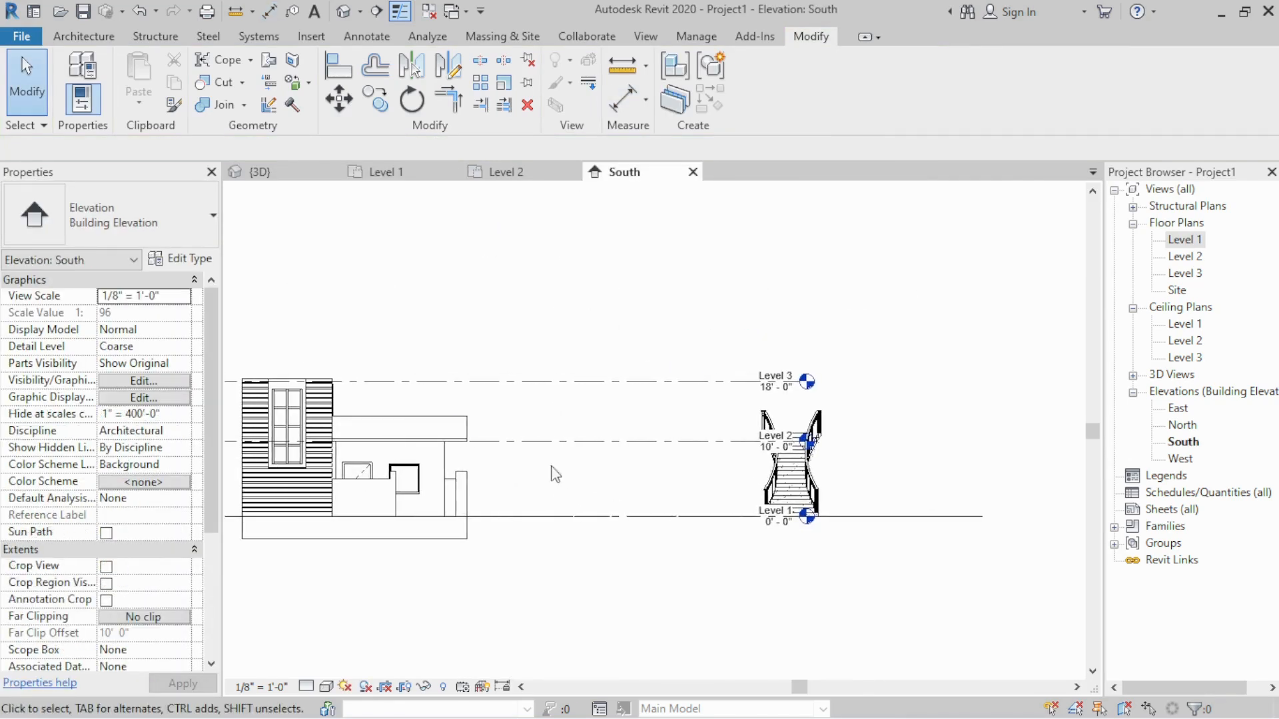
{"action": "scroll", "coordinate": [356, 427], "scroll_direction": "up", "scroll_amount": 3}
{"action": "key", "text": "i"}
{"action": "scroll", "coordinate": [320, 420], "scroll_direction": "up", "scroll_amount": 5}
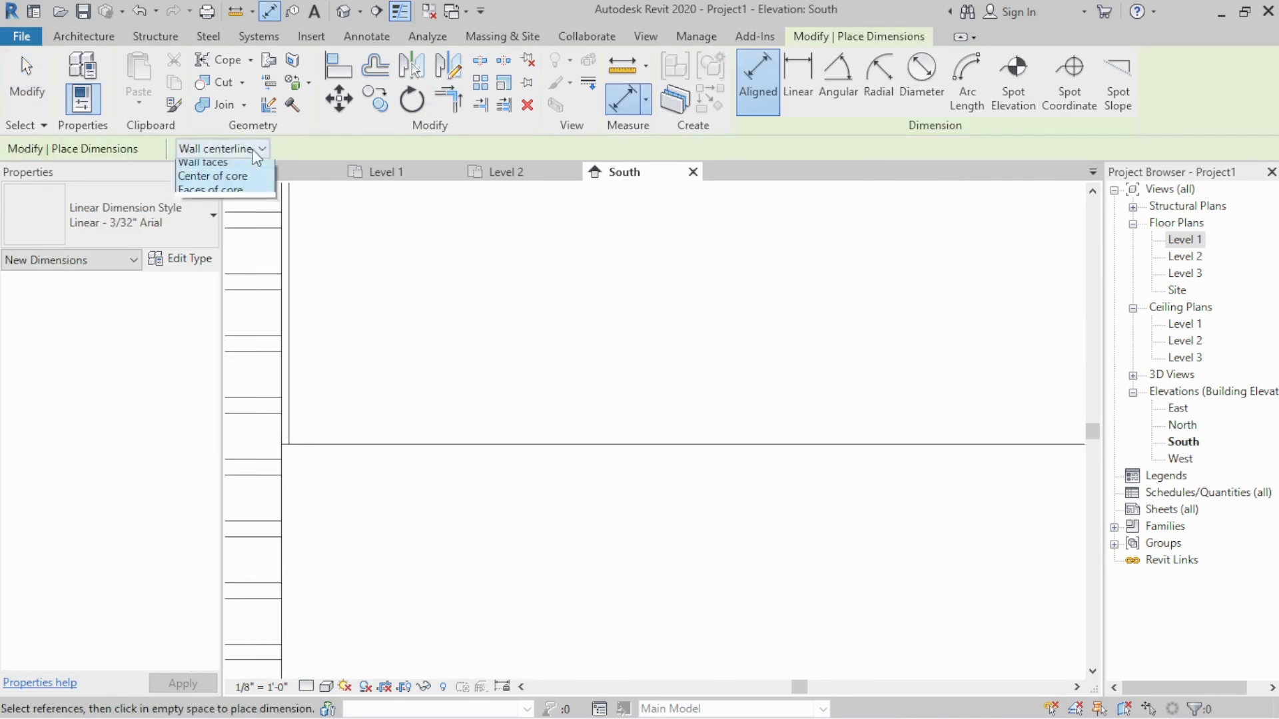
{"action": "left_click", "coordinate": [213, 177]}
{"action": "left_click", "coordinate": [285, 353]}
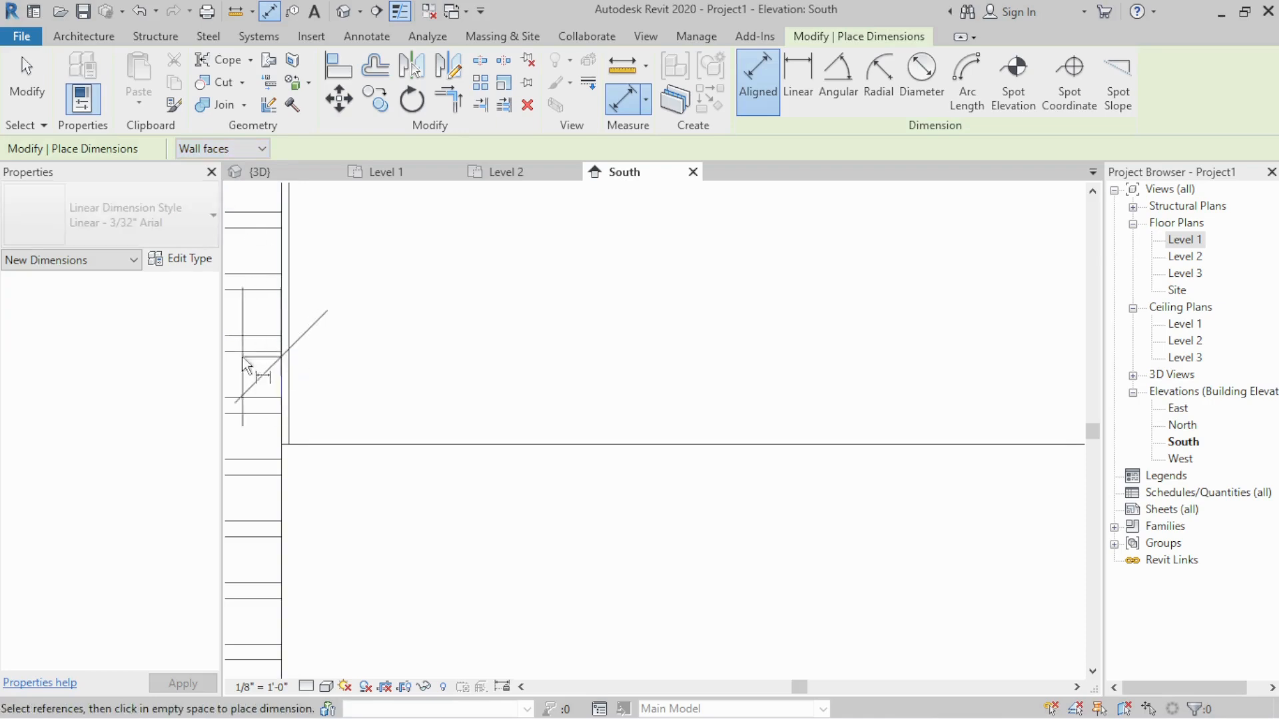
{"action": "scroll", "coordinate": [774, 361], "scroll_direction": "down", "scroll_amount": 3}
{"action": "left_click", "coordinate": [905, 423]}
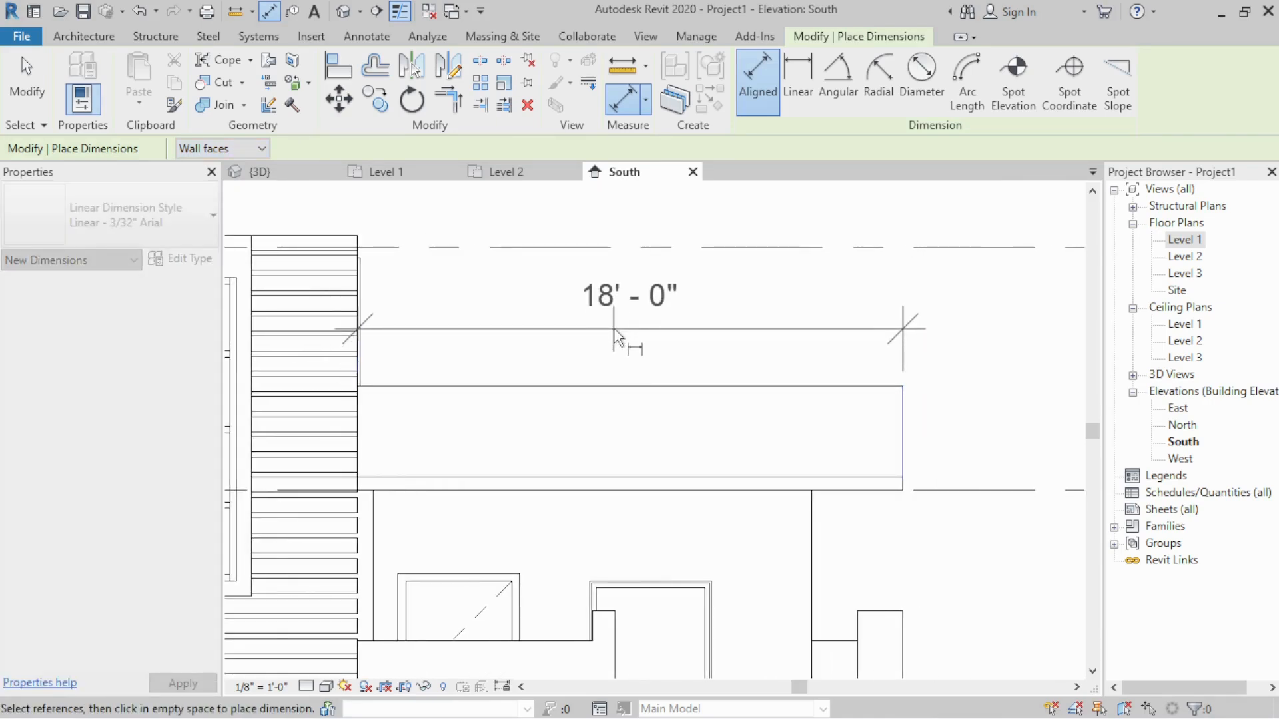
{"action": "left_click", "coordinate": [614, 336]}
{"action": "key", "text": "Escape"}
Dimension the distance from the stair block's edge to the near side of the slatted opening in the Level 1 elevation drawing
{"action": "left_click", "coordinate": [373, 172]}
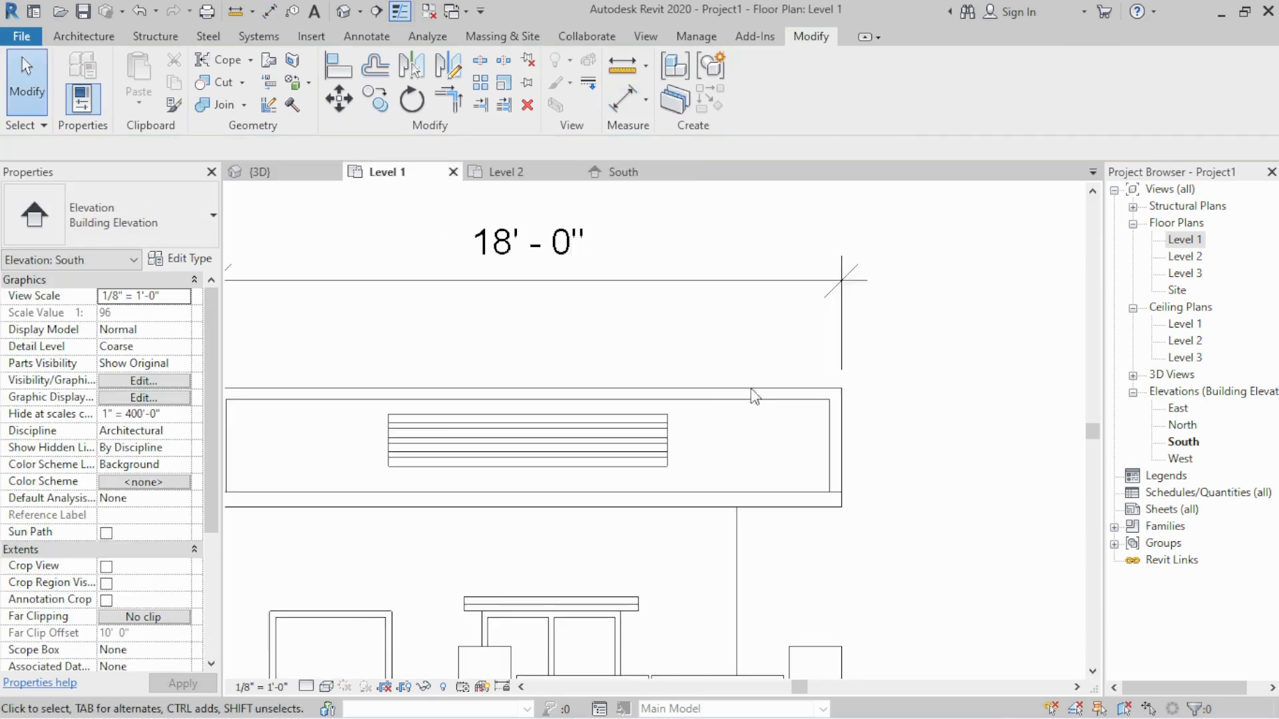
{"action": "scroll", "coordinate": [666, 426], "scroll_direction": "up", "scroll_amount": 4}
{"action": "key", "text": "d"}
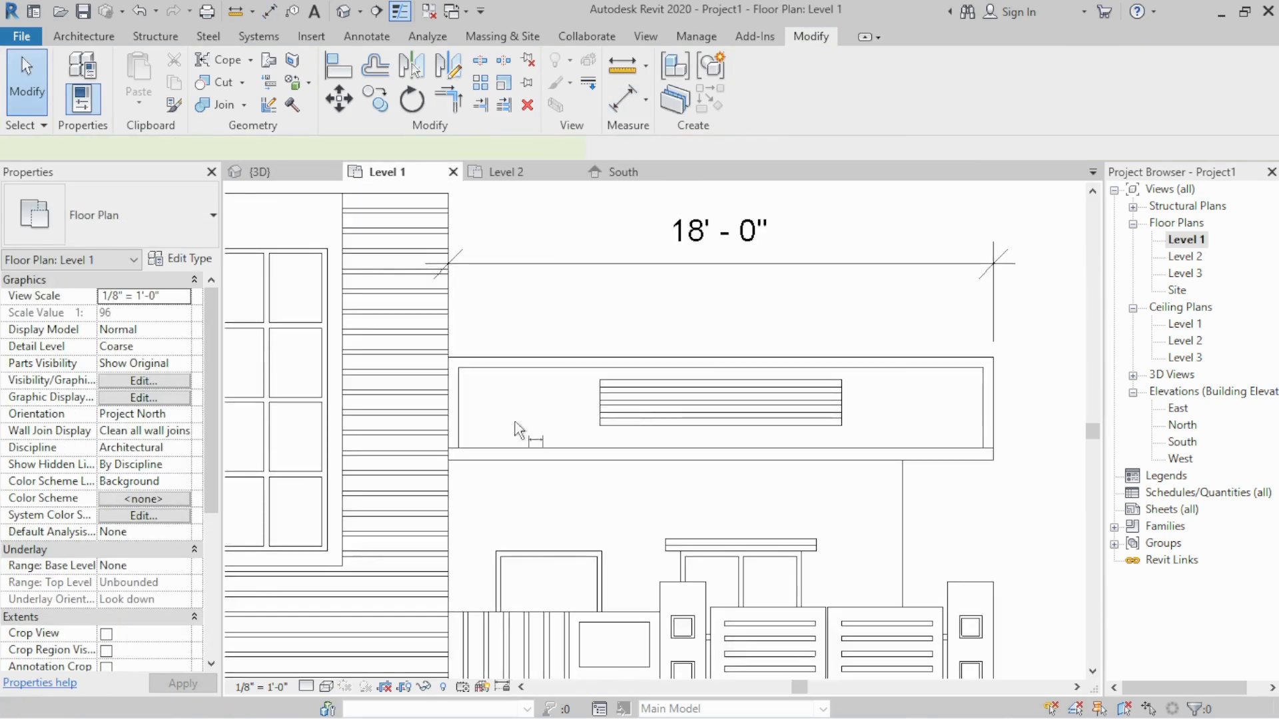
{"action": "key", "text": "i"}
{"action": "scroll", "coordinate": [455, 419], "scroll_direction": "up", "scroll_amount": 2}
{"action": "scroll", "coordinate": [449, 418], "scroll_direction": "up", "scroll_amount": 2}
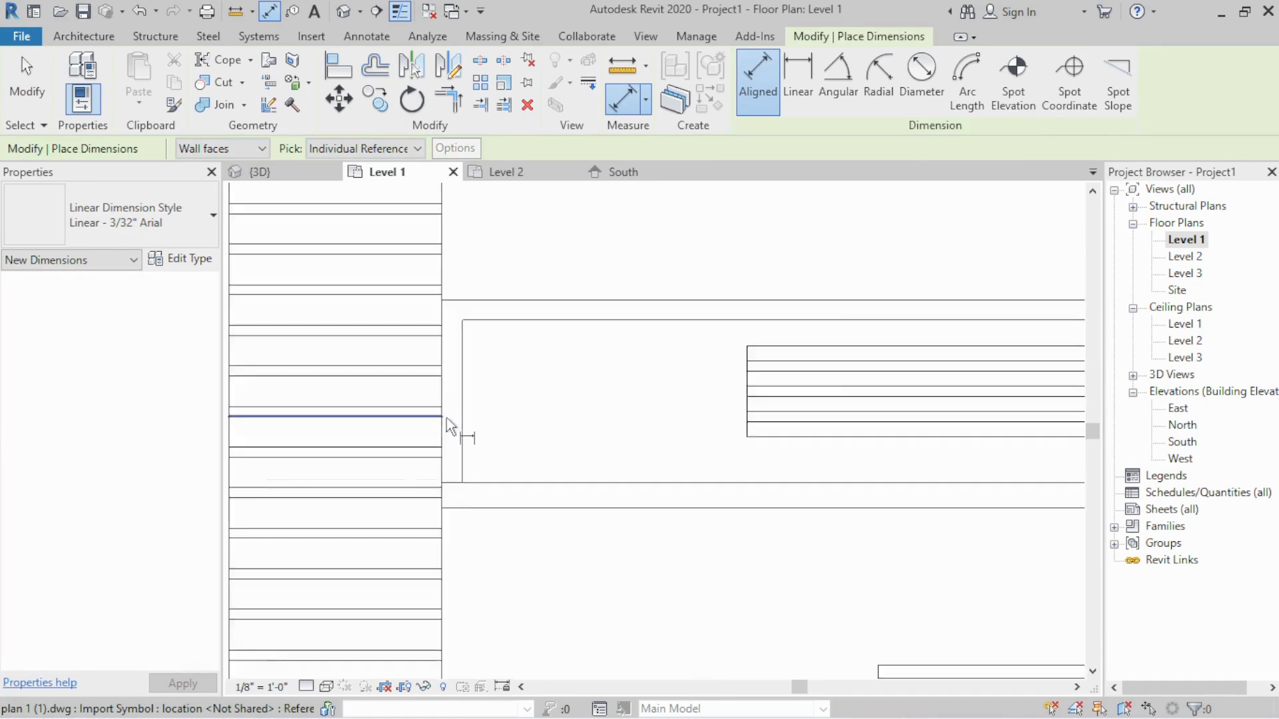
{"action": "scroll", "coordinate": [443, 413], "scroll_direction": "up", "scroll_amount": 2}
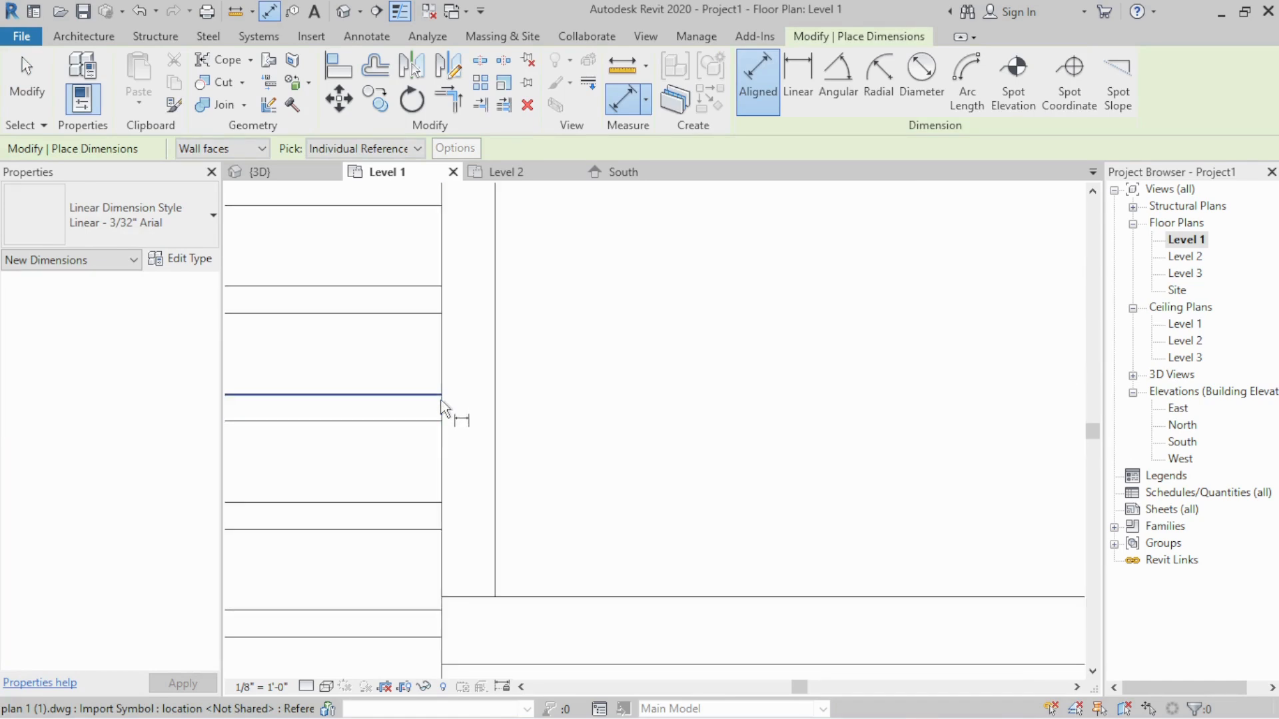
{"action": "left_click", "coordinate": [442, 407]}
{"action": "scroll", "coordinate": [409, 412], "scroll_direction": "down", "scroll_amount": 2}
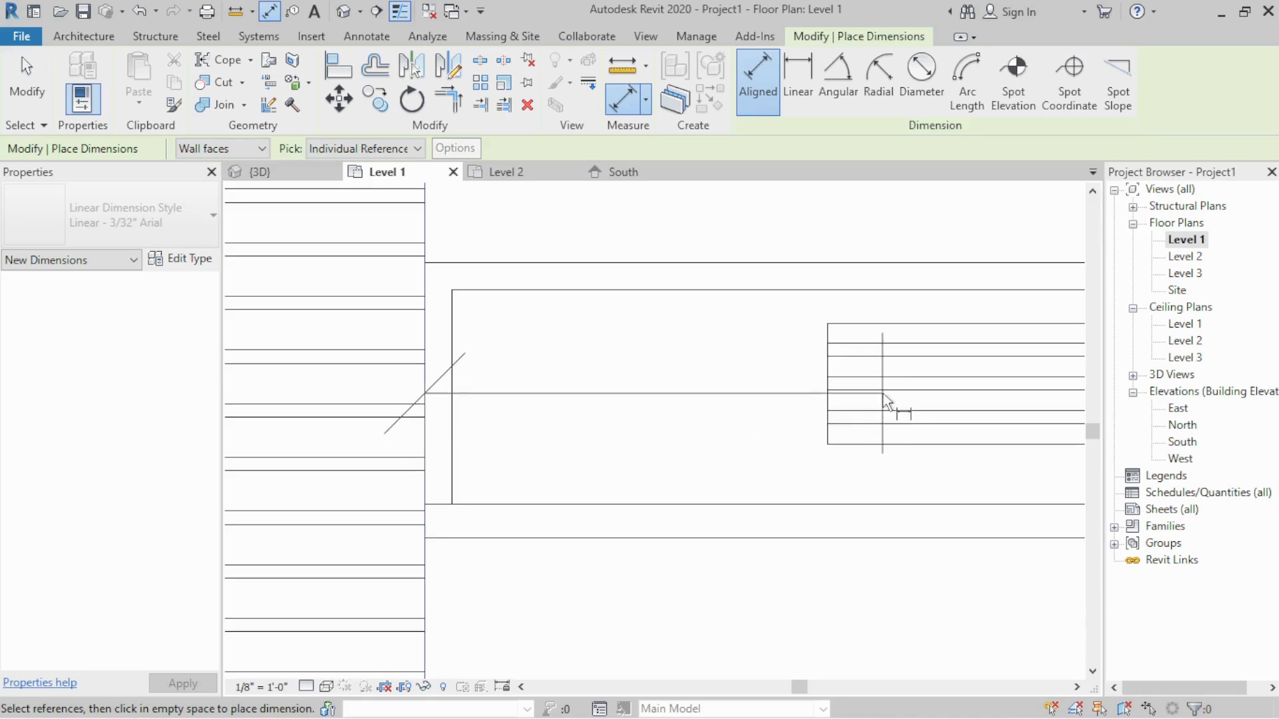
{"action": "left_click", "coordinate": [829, 407]}
{"action": "left_click", "coordinate": [687, 402]}
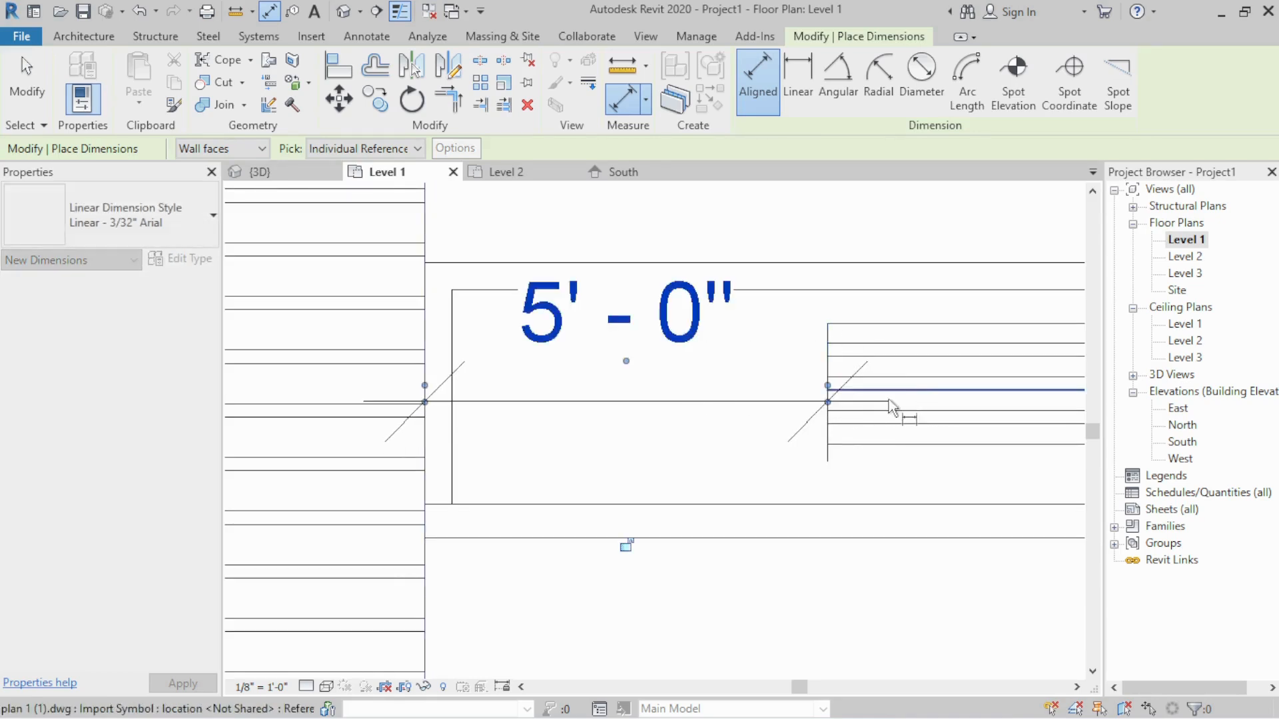
Measure the width of the slatted opening in the elevation drawing without placing a dimension
{"action": "middle_click_drag", "start_coordinate": [986, 408], "coordinate": [469, 384]}
{"action": "middle_click_drag", "start_coordinate": [931, 389], "coordinate": [625, 390]}
{"action": "scroll", "coordinate": [727, 373], "scroll_direction": "down", "scroll_amount": 1}
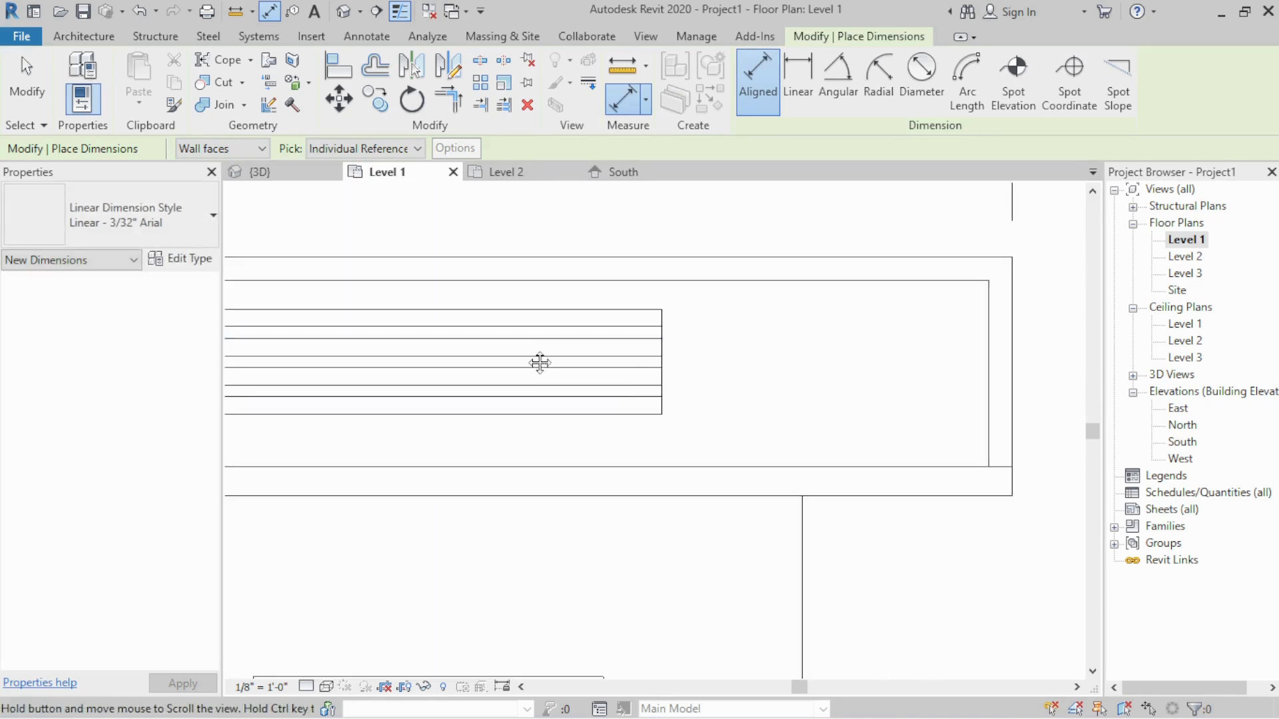
{"action": "middle_click_drag", "start_coordinate": [540, 362], "coordinate": [678, 395]}
{"action": "middle_click_drag", "start_coordinate": [268, 360], "coordinate": [329, 361]}
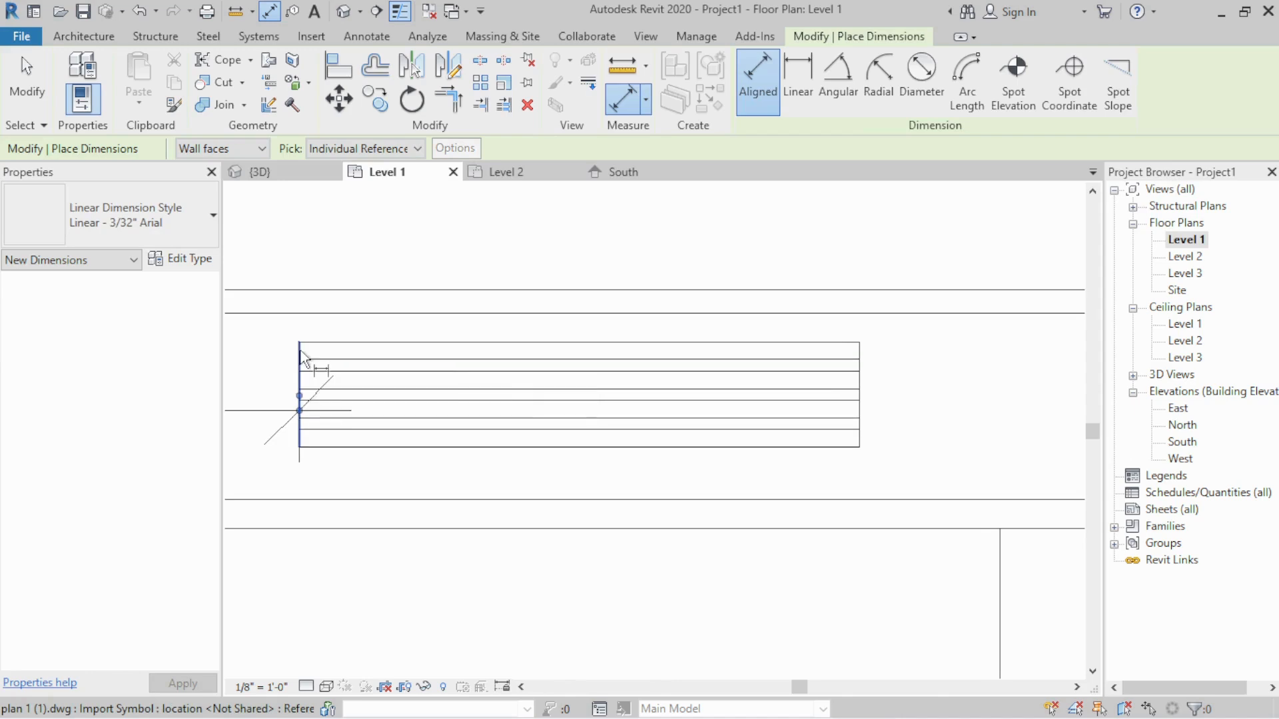
{"action": "left_click", "coordinate": [300, 358]}
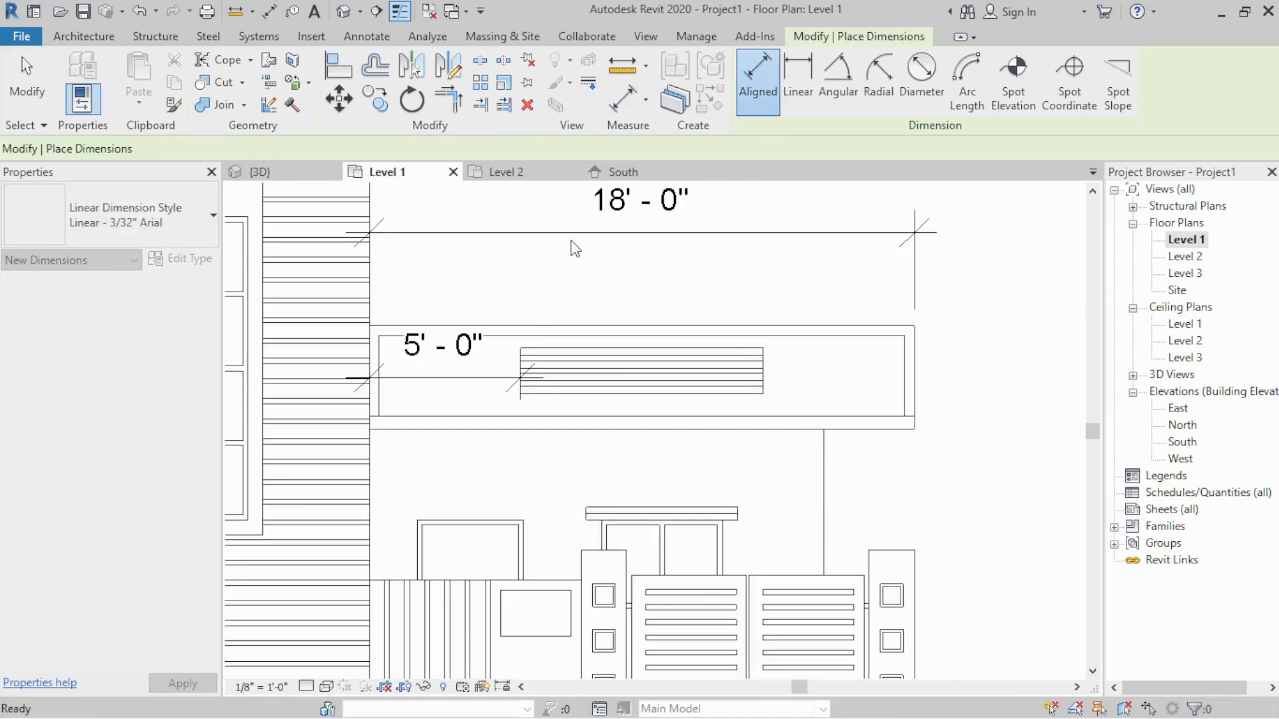
{"action": "key", "text": "Escape"}
{"action": "key", "text": "Escape"}
Open the profile of the front Wall 6" parapet for editing in the South elevation
{"action": "left_click", "coordinate": [627, 172]}
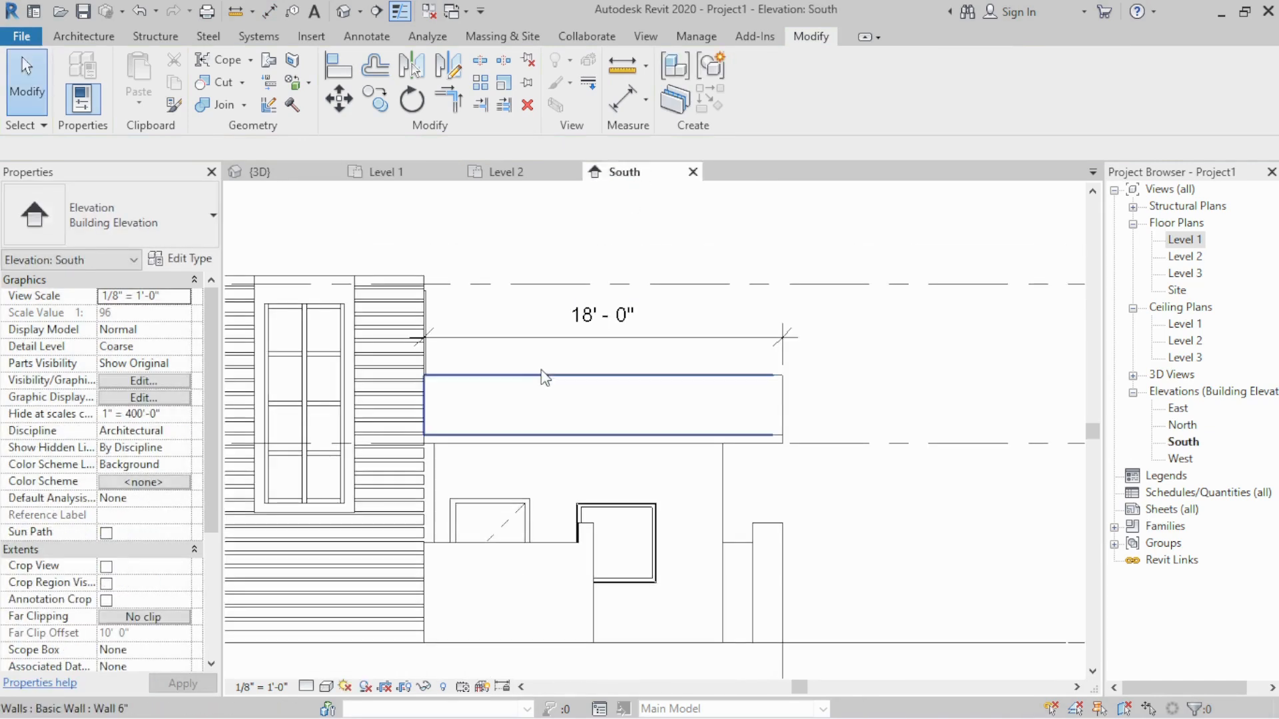
{"action": "left_click", "coordinate": [542, 381]}
{"action": "scroll", "coordinate": [533, 383], "scroll_direction": "up", "scroll_amount": 2}
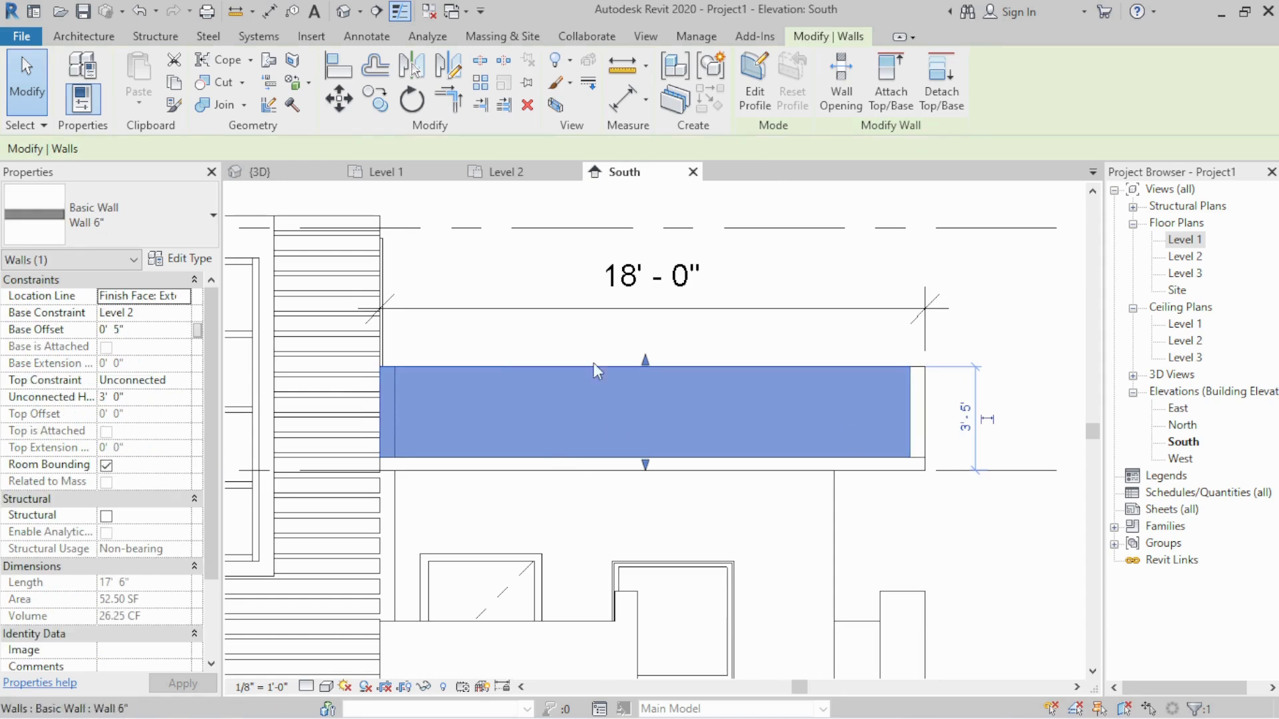
{"action": "left_click", "coordinate": [750, 92]}
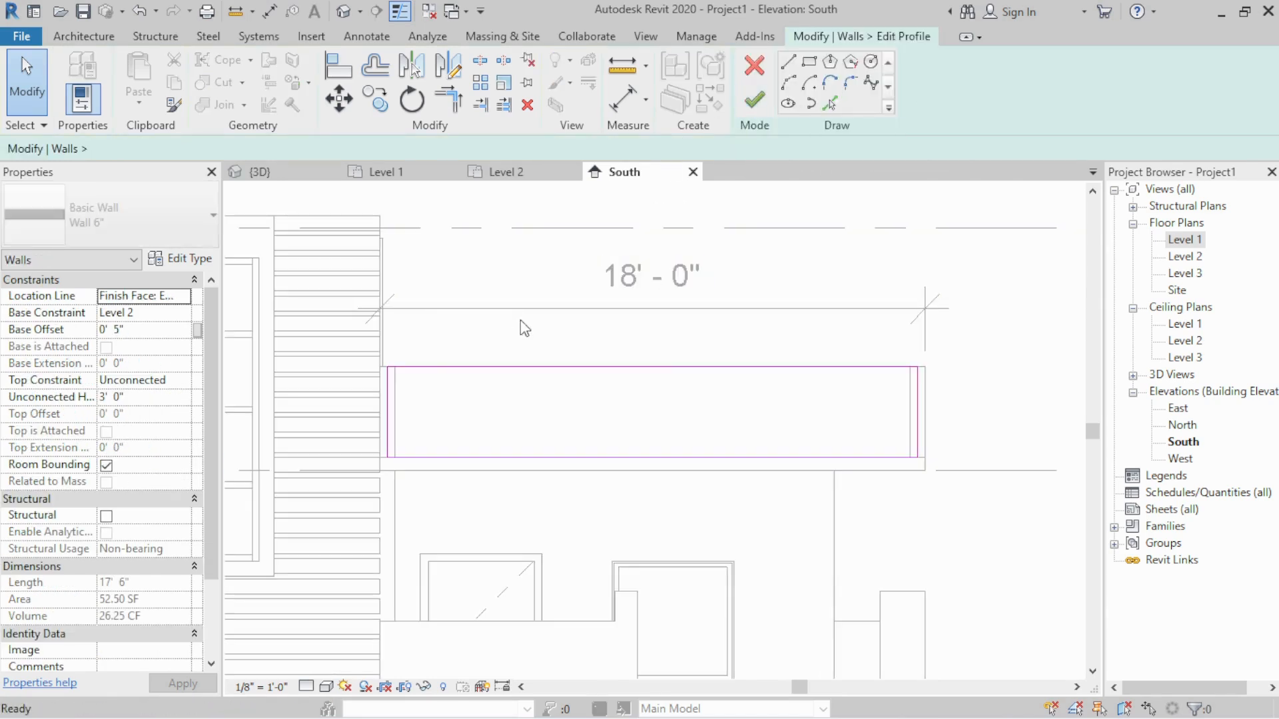
Draw a vertical line across the parapet profile from the midpoint of its upper edge to the midpoint of its lower edge
{"action": "scroll", "coordinate": [380, 398], "scroll_direction": "up", "scroll_amount": 1}
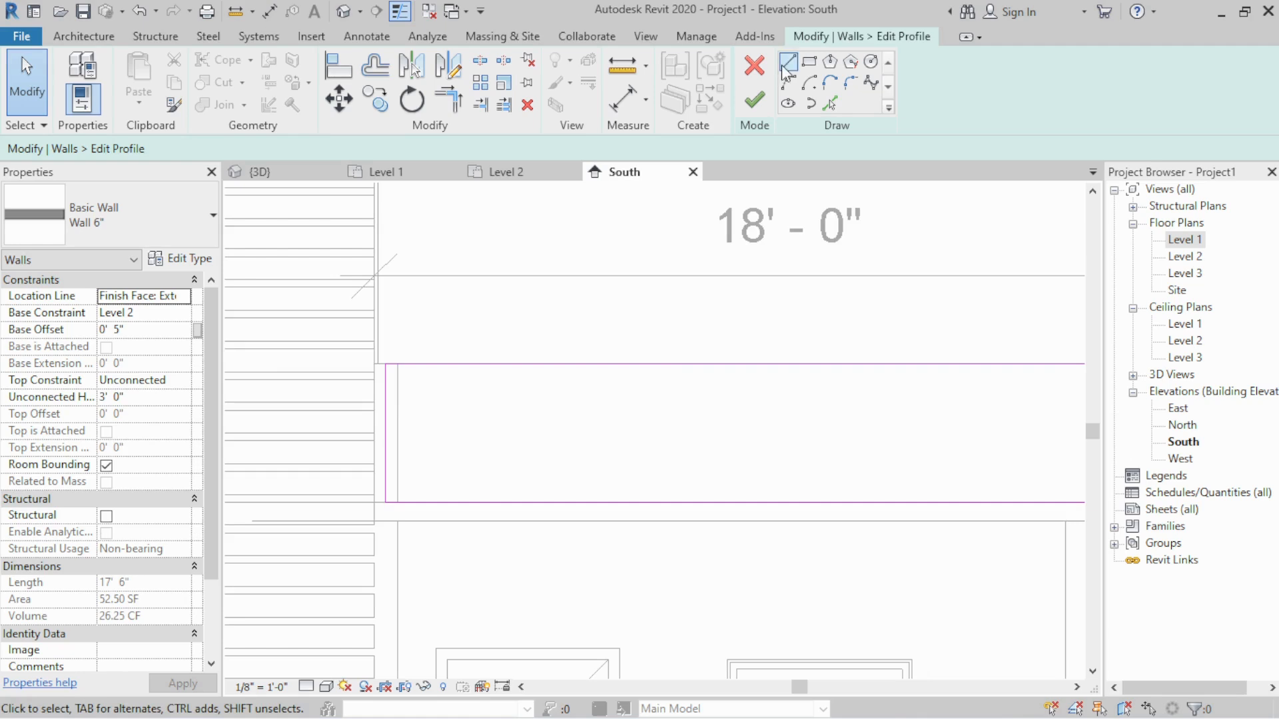
{"action": "middle_click_drag", "start_coordinate": [764, 407], "coordinate": [725, 371]}
{"action": "scroll", "coordinate": [725, 382], "scroll_direction": "down", "scroll_amount": 2}
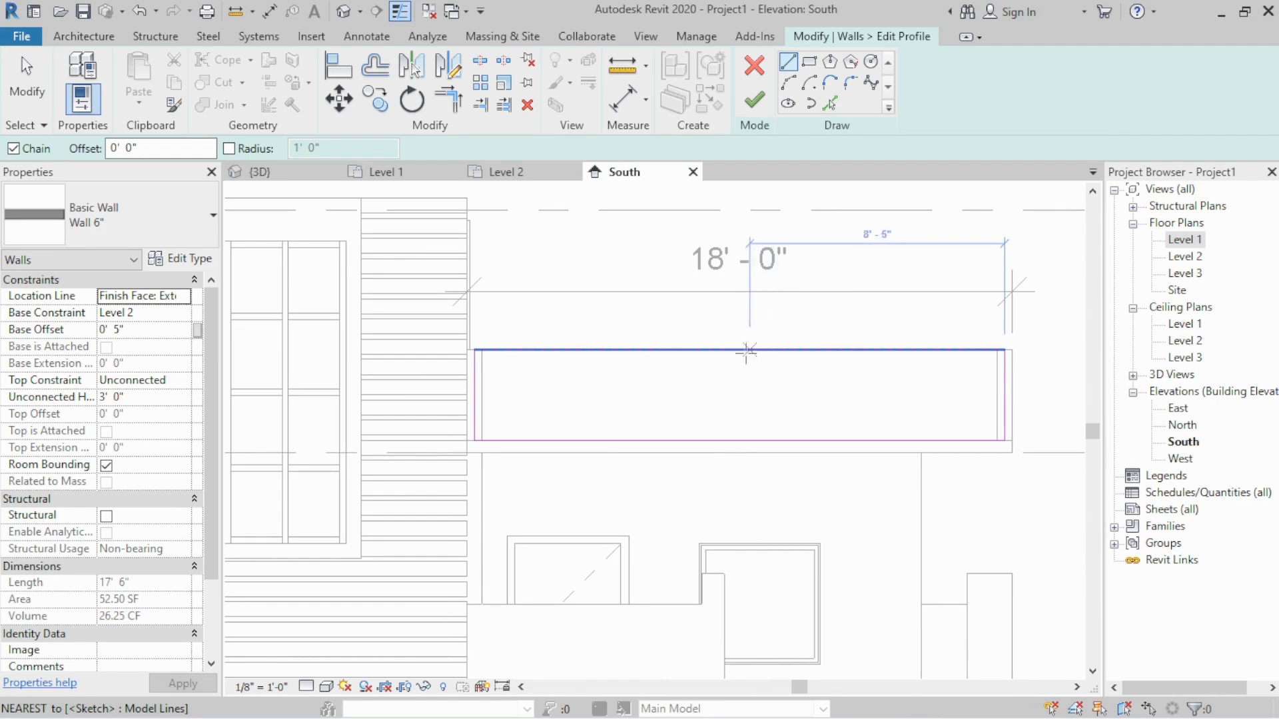
{"action": "left_click", "coordinate": [739, 350]}
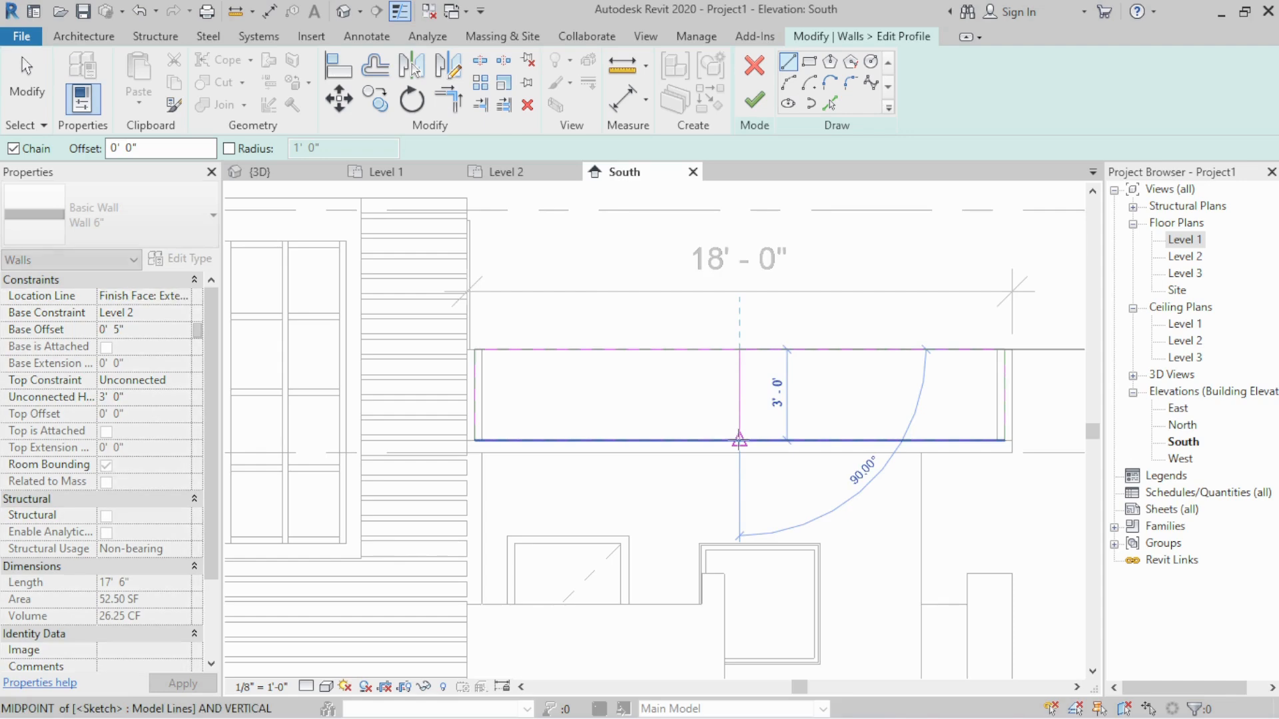
{"action": "key", "text": "Escape"}
Offset copies of the vertical centre line 4' 0" to both sides within the parapet profile
{"action": "scroll", "coordinate": [752, 403], "scroll_direction": "up", "scroll_amount": 2}
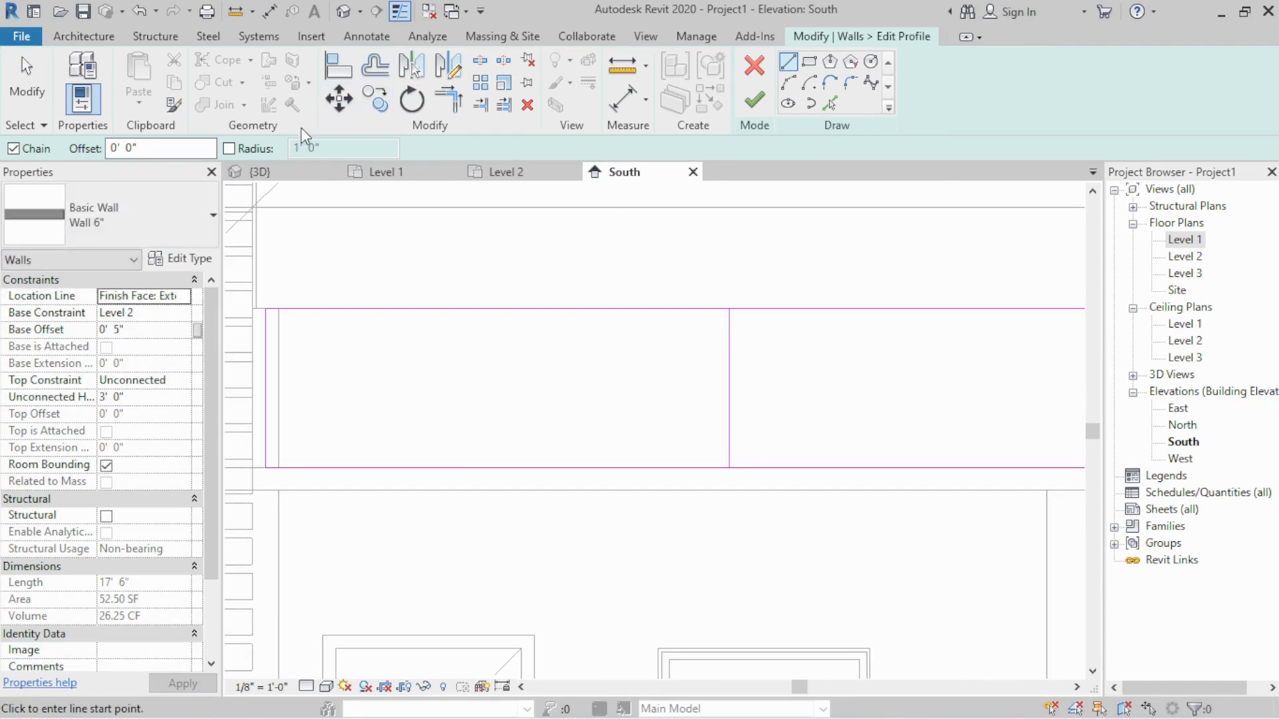
{"action": "left_click", "coordinate": [375, 67]}
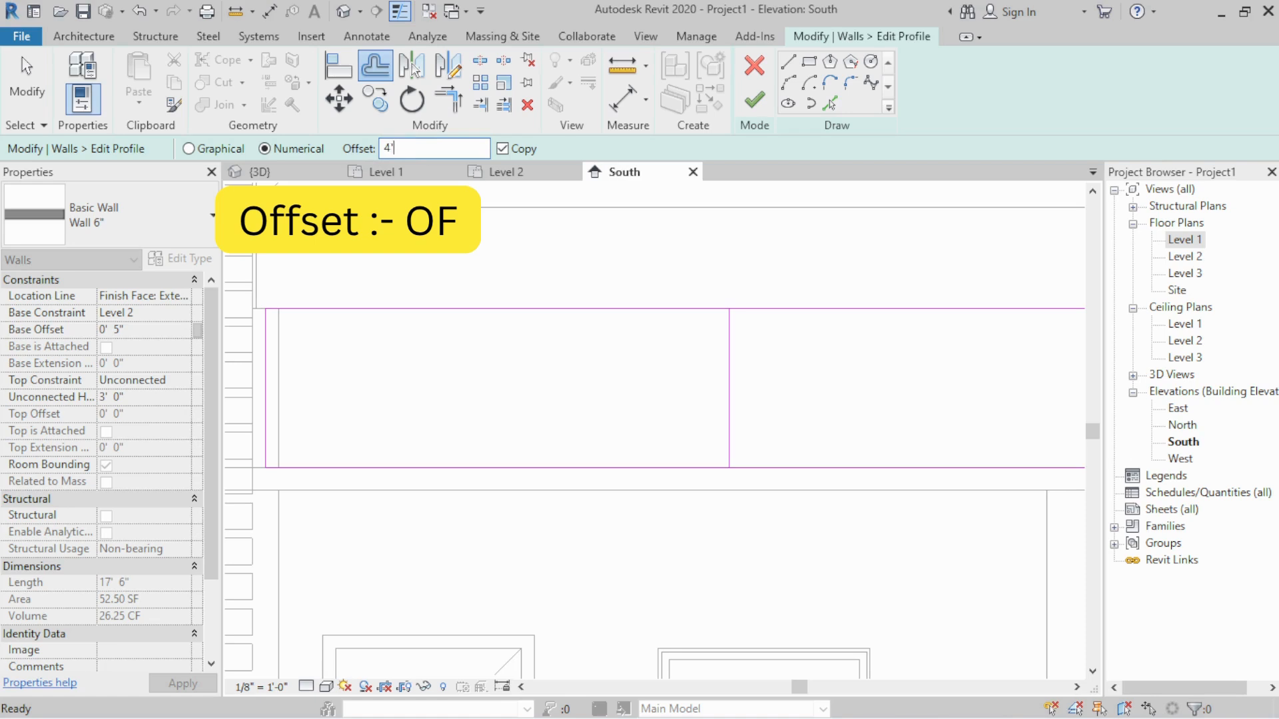
{"action": "left_click", "coordinate": [724, 371]}
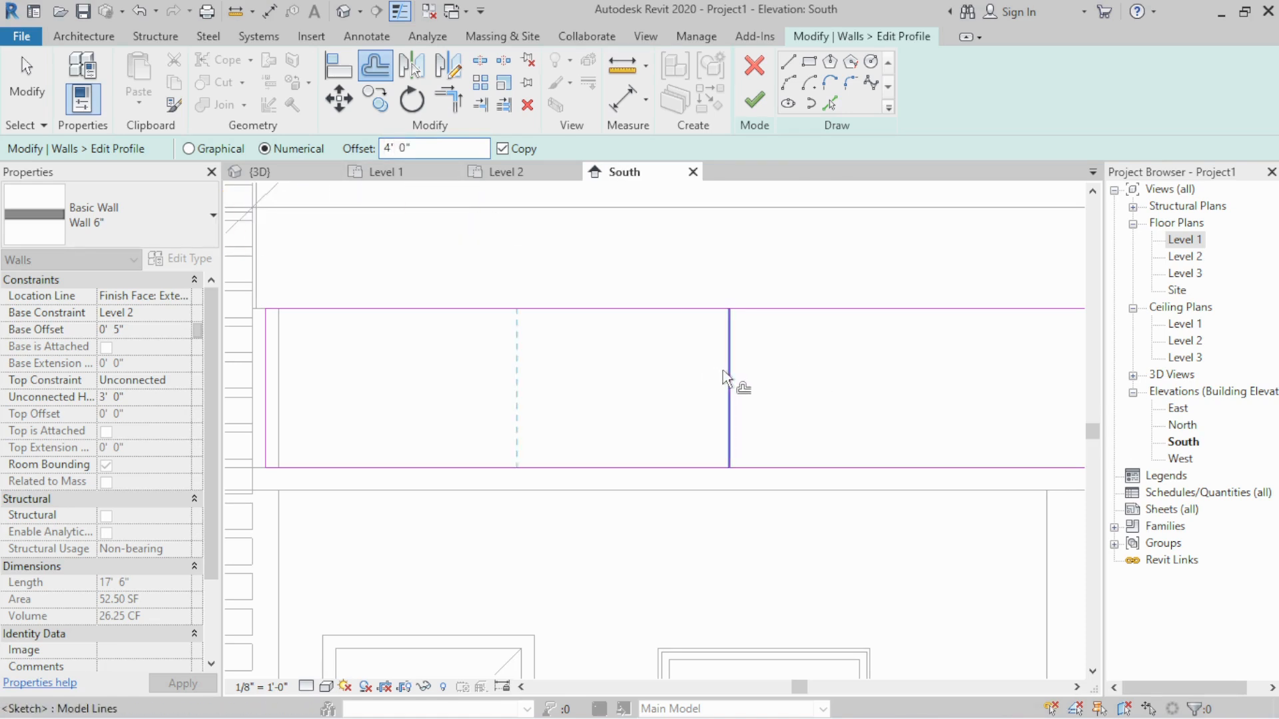
{"action": "left_click", "coordinate": [728, 380]}
{"action": "key", "text": "Escape"}
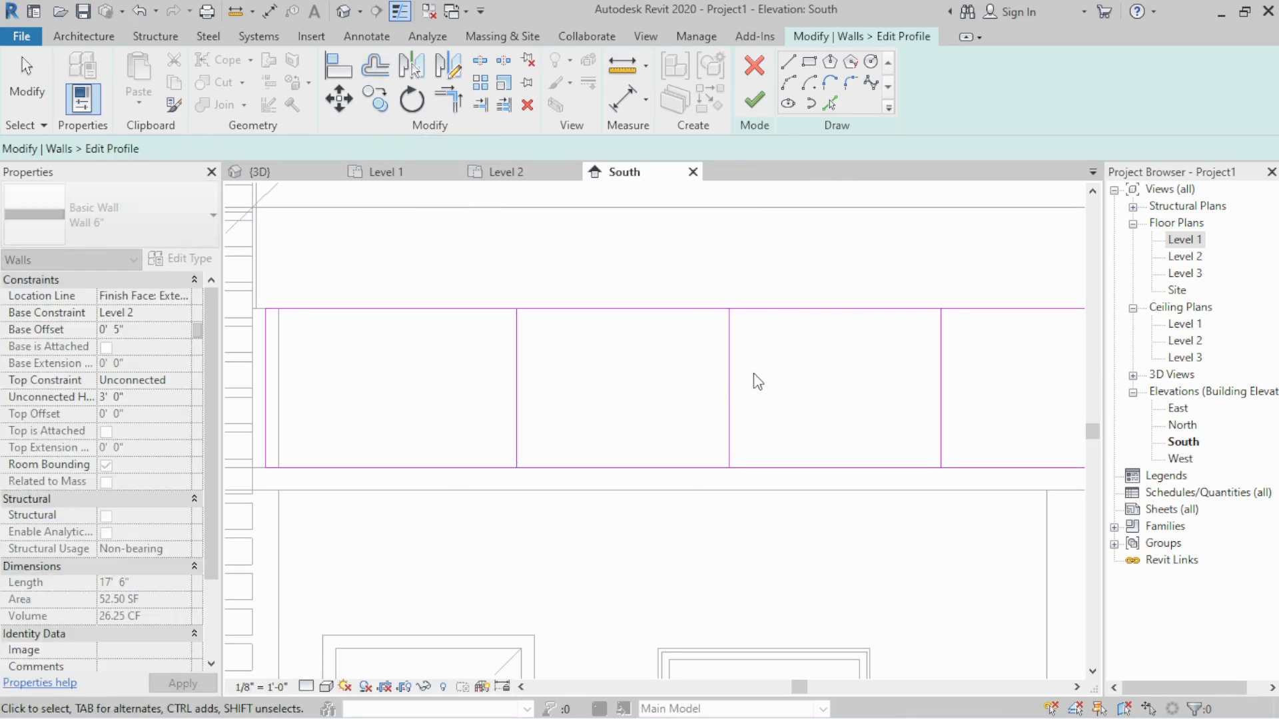
Offset copies of the profile's upper and lower edges 0' 9" inward, and delete the vertical centre line
{"action": "left_click", "coordinate": [378, 70]}
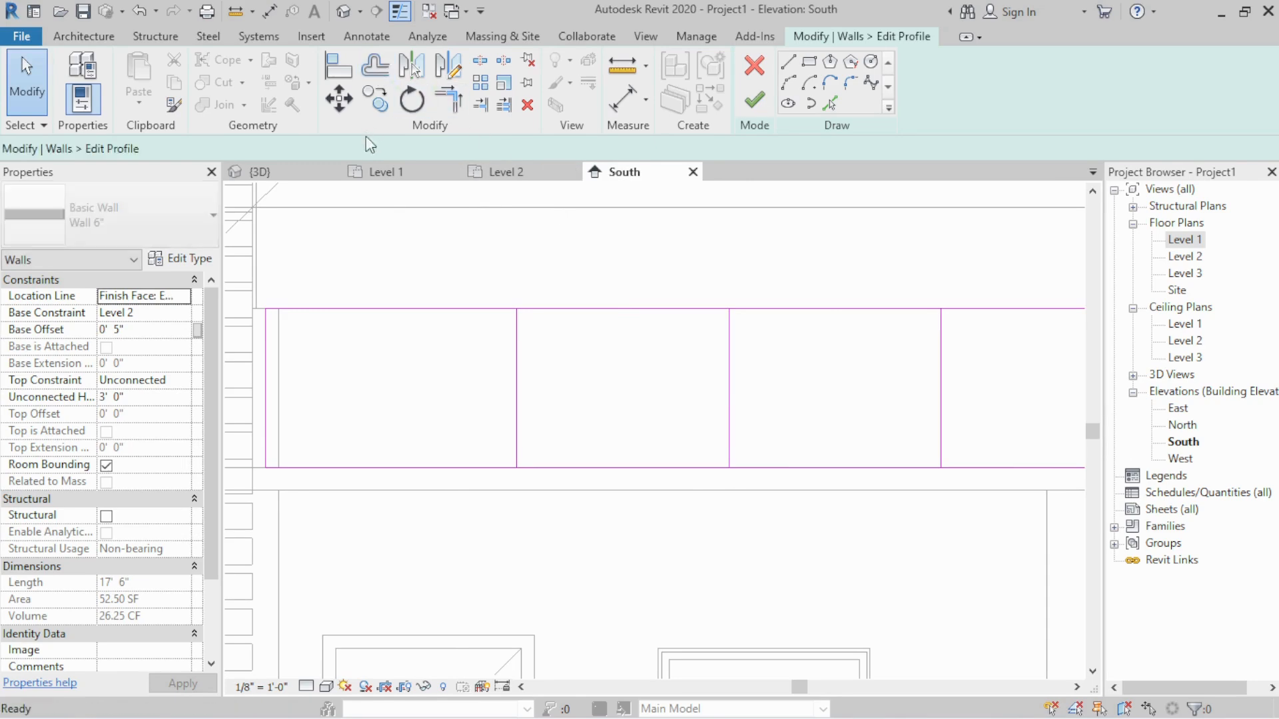
{"action": "left_click_drag", "start_coordinate": [413, 149], "coordinate": [379, 154]}
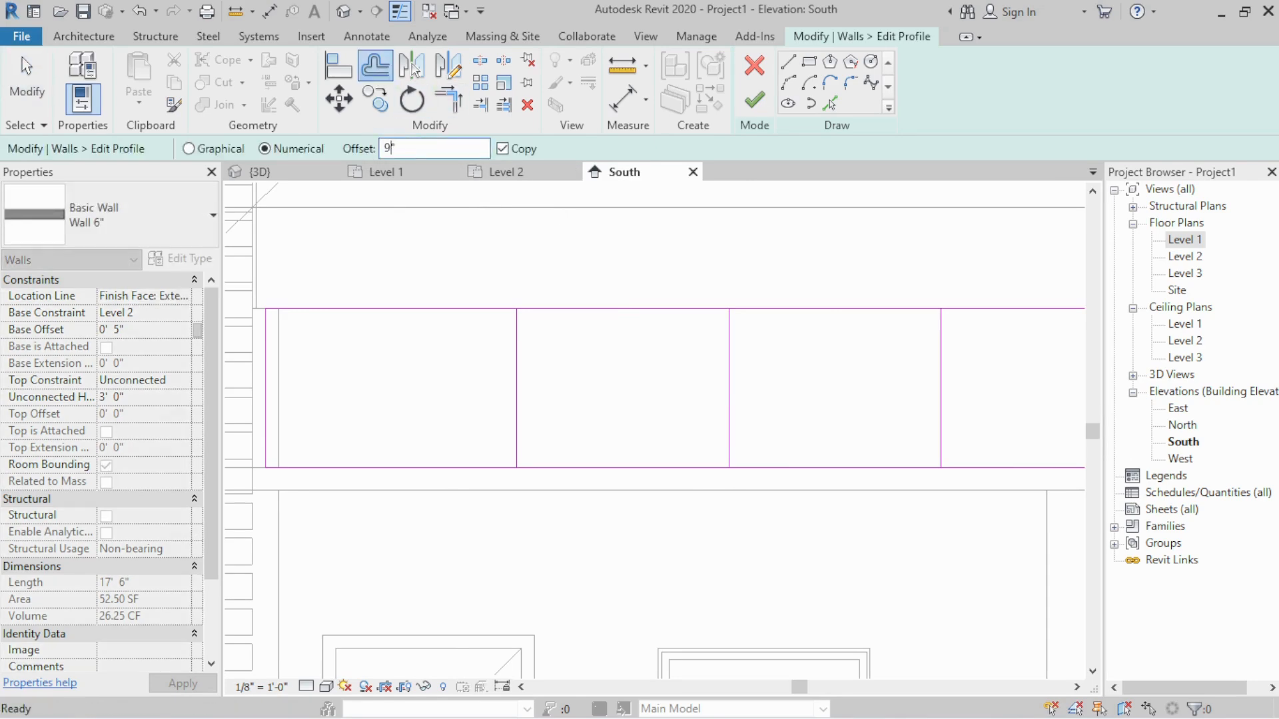
{"action": "left_click", "coordinate": [808, 321]}
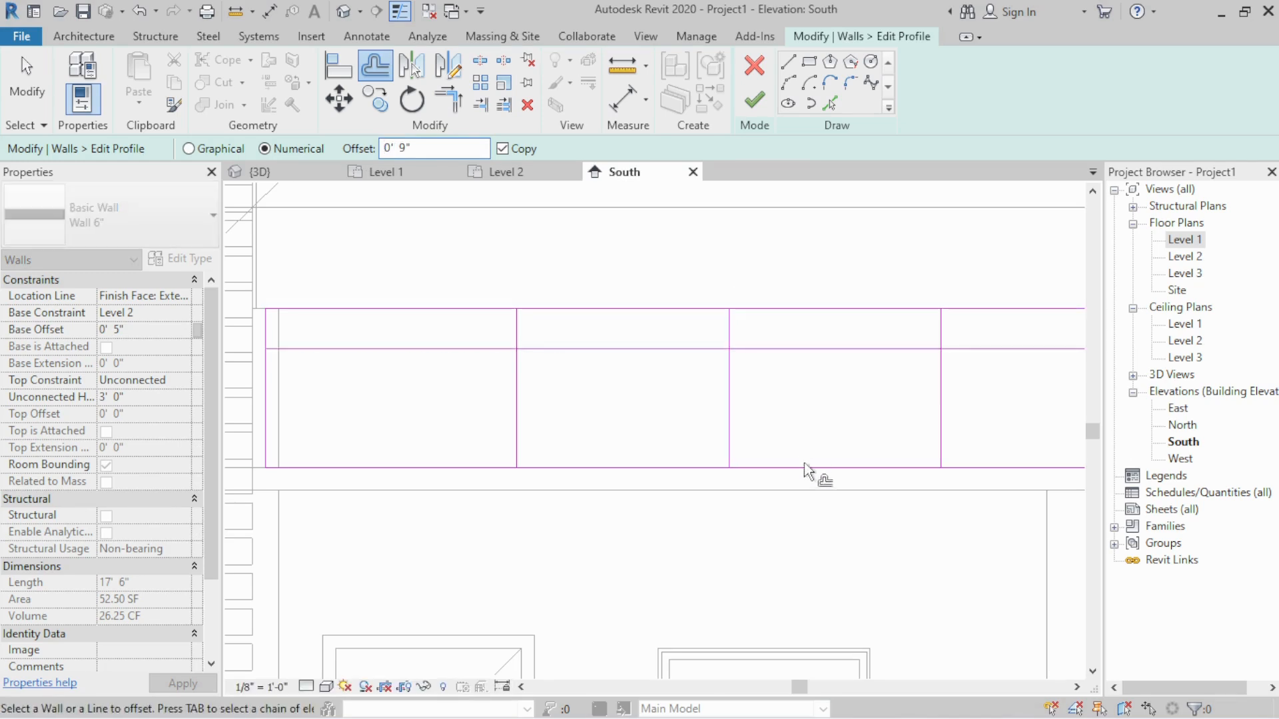
{"action": "left_click", "coordinate": [818, 479]}
{"action": "key", "text": "Escape"}
{"action": "left_click", "coordinate": [728, 394]}
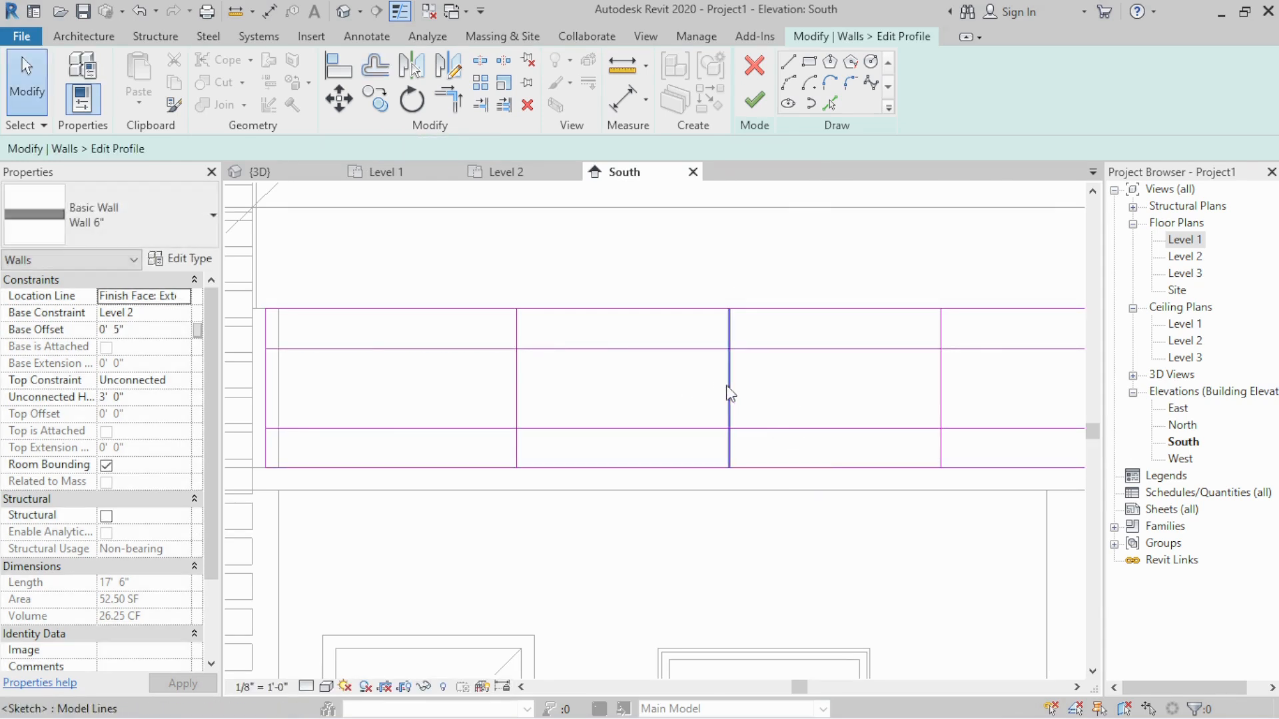
{"action": "key", "text": "Delete"}
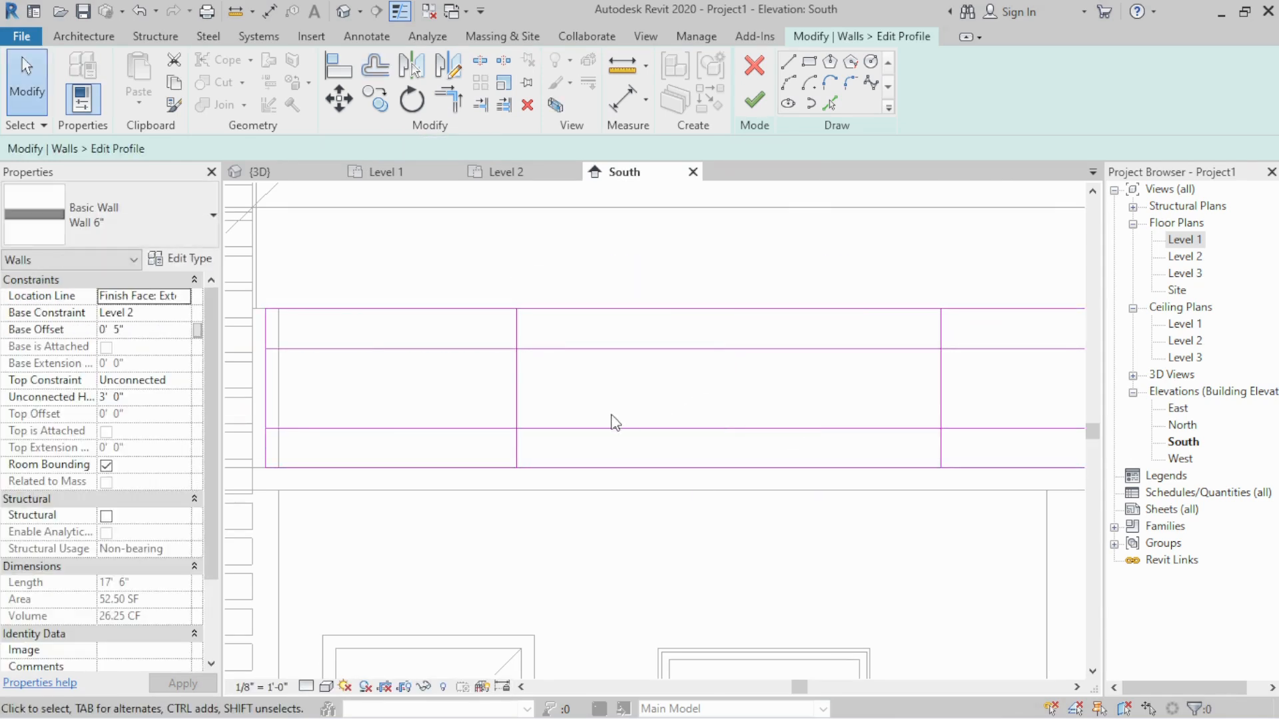
Trim the offset lines into a closed rectangular opening in the parapet profile and finish the profile edit
{"action": "key", "text": "t"}
{"action": "key", "text": "r"}
{"action": "left_click", "coordinate": [523, 396]}
{"action": "left_click", "coordinate": [620, 429]}
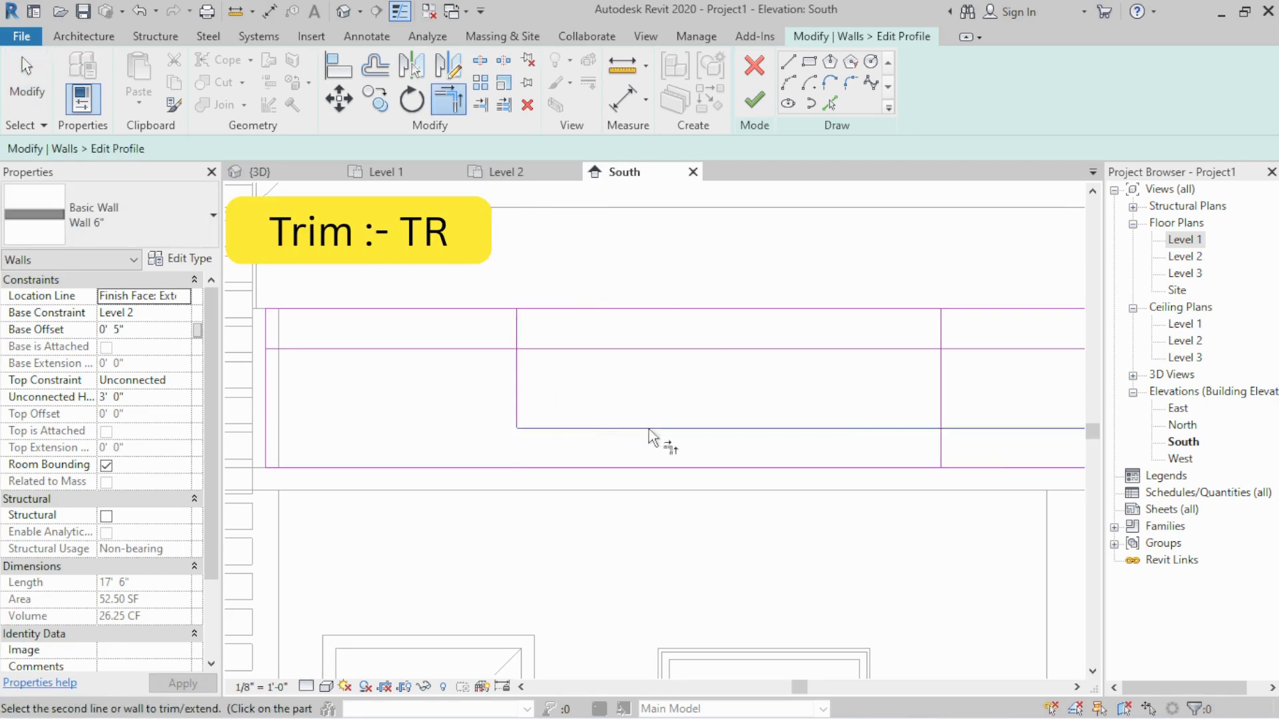
{"action": "left_click", "coordinate": [942, 386]}
{"action": "left_click", "coordinate": [928, 351]}
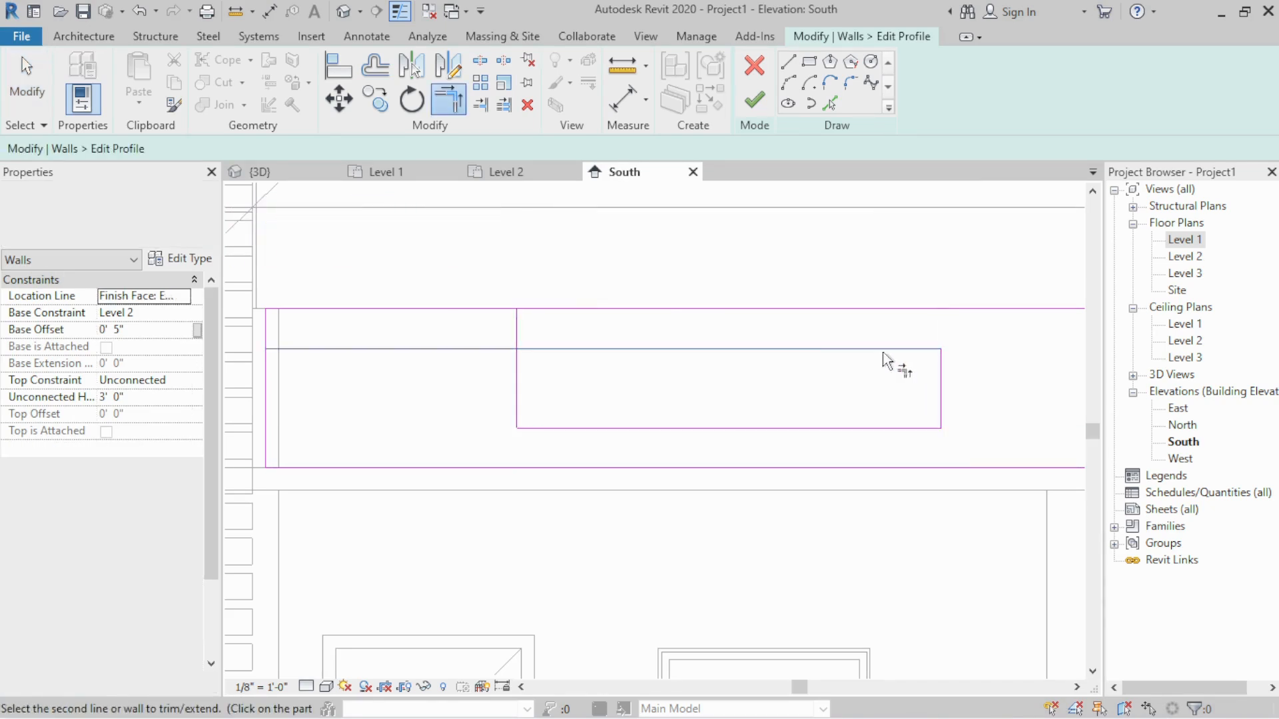
{"action": "left_click", "coordinate": [753, 112]}
Measure the distance from the parapet's left end to the opening and the opening's width, without keeping the dimensions
{"action": "middle_click_drag", "start_coordinate": [539, 314], "coordinate": [669, 341]}
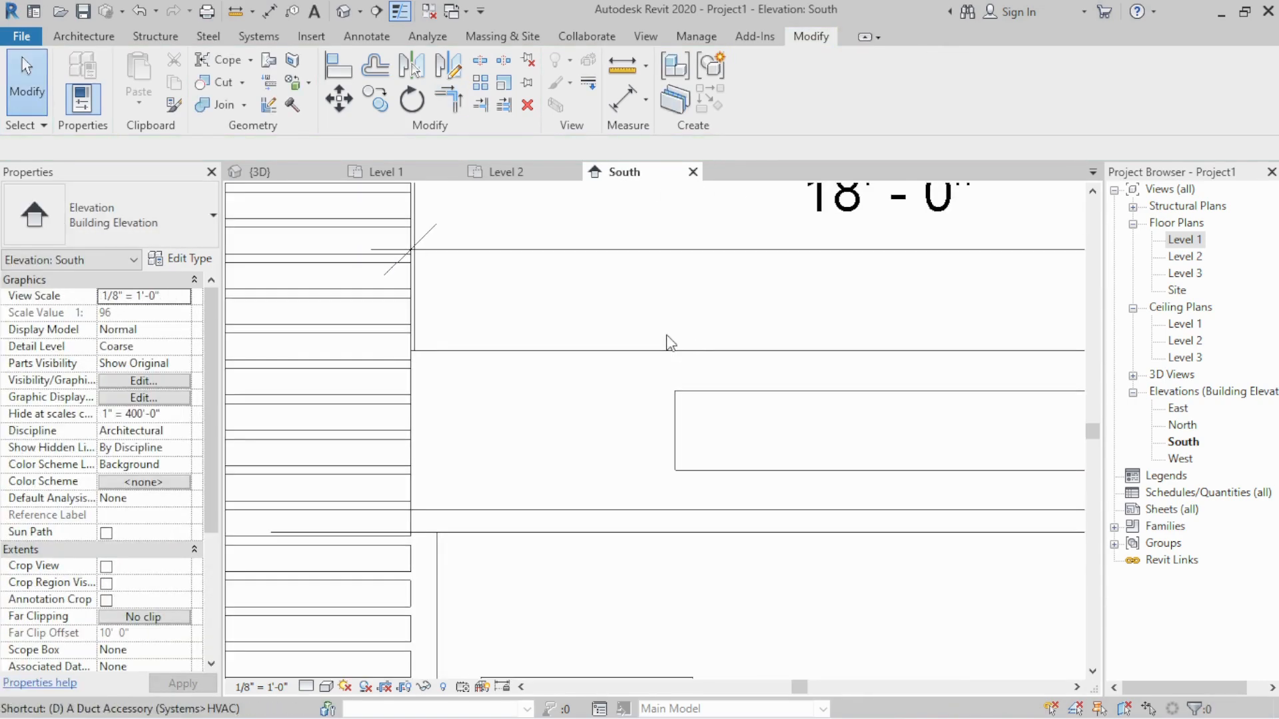
{"action": "key", "text": "d"}
{"action": "key", "text": "i"}
{"action": "scroll", "coordinate": [443, 343], "scroll_direction": "up", "scroll_amount": 3}
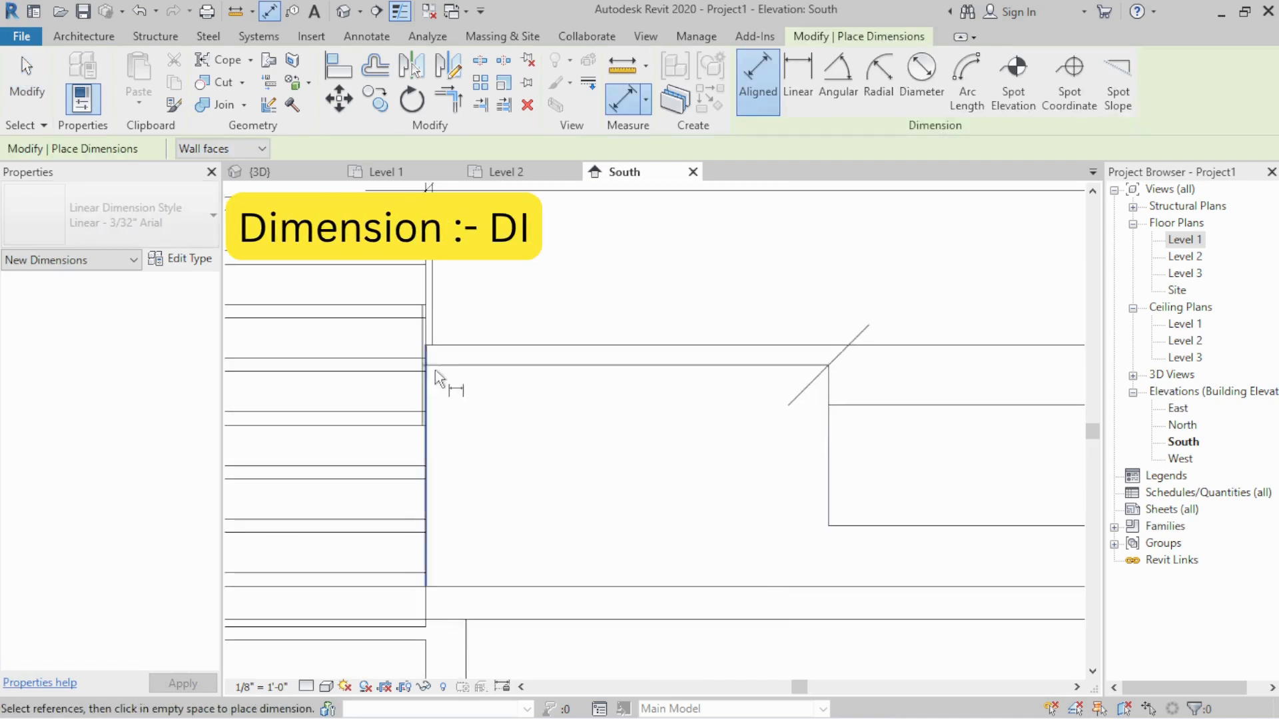
{"action": "left_click", "coordinate": [433, 372]}
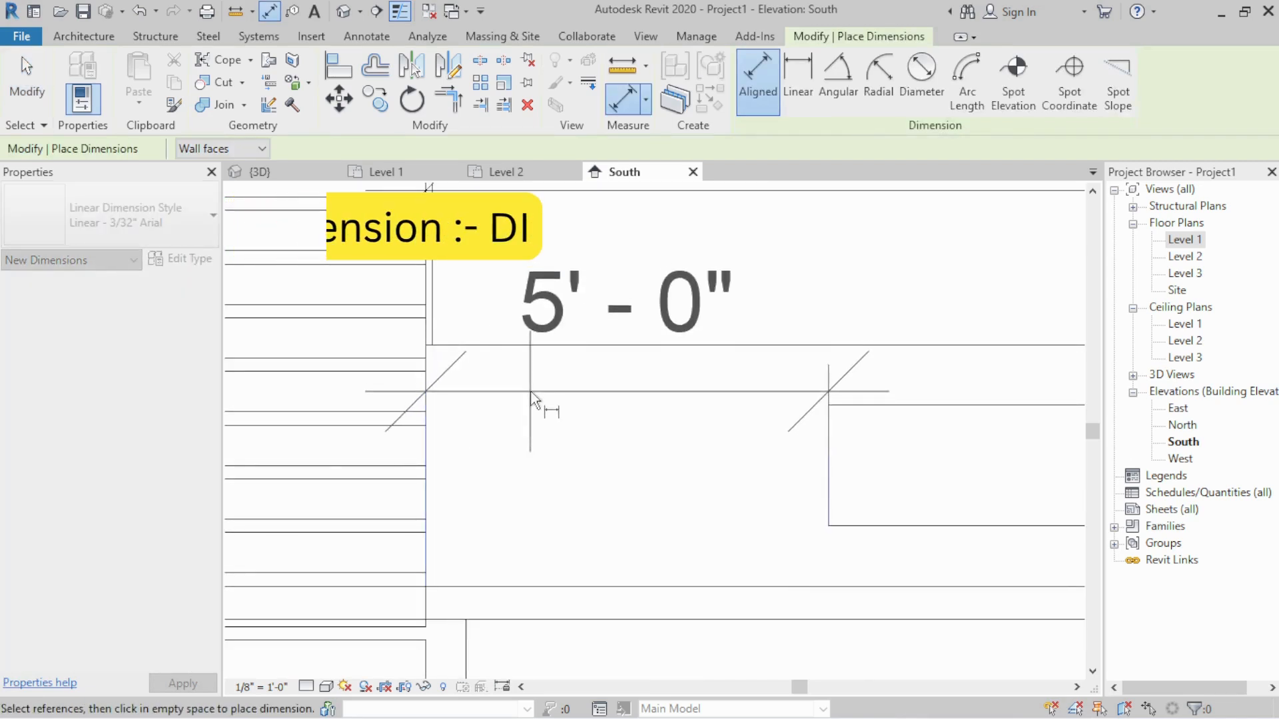
{"action": "key", "text": "Escape"}
{"action": "scroll", "coordinate": [530, 392], "scroll_direction": "down", "scroll_amount": 3}
{"action": "middle_click_drag", "start_coordinate": [730, 434], "coordinate": [589, 413]}
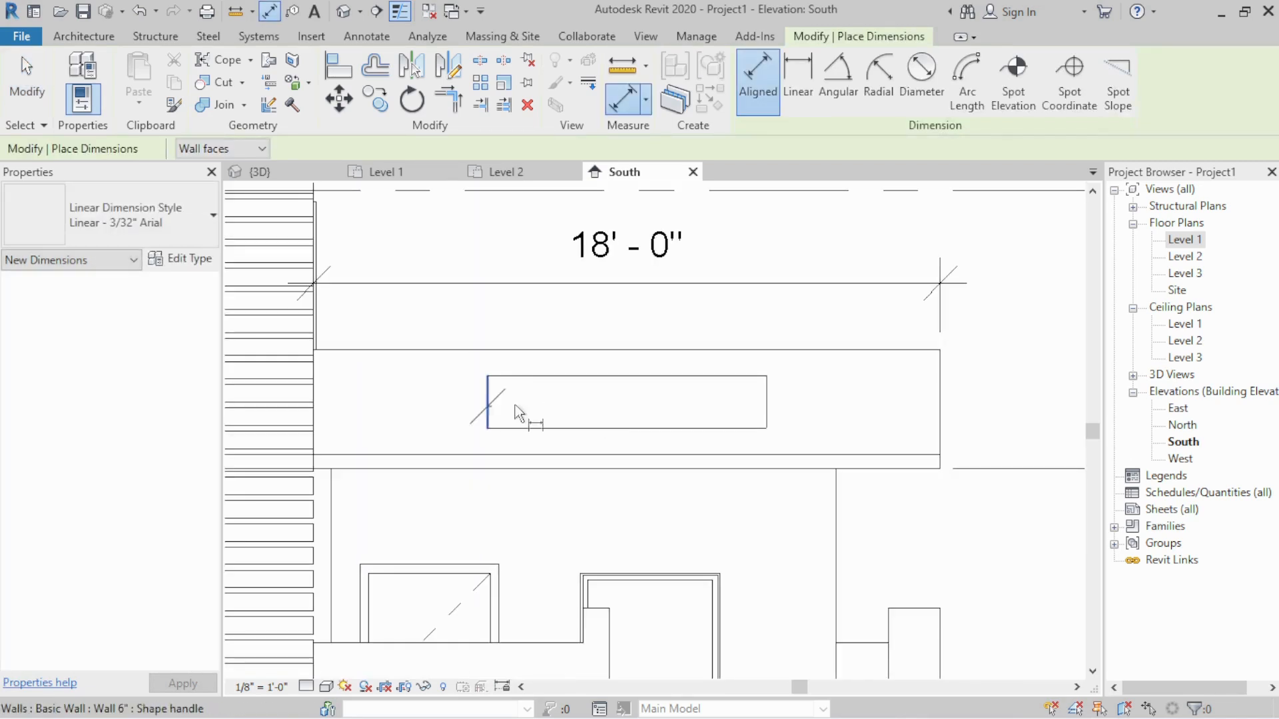
{"action": "left_click", "coordinate": [764, 402]}
{"action": "key", "text": "Escape"}
{"action": "key", "text": "Escape"}
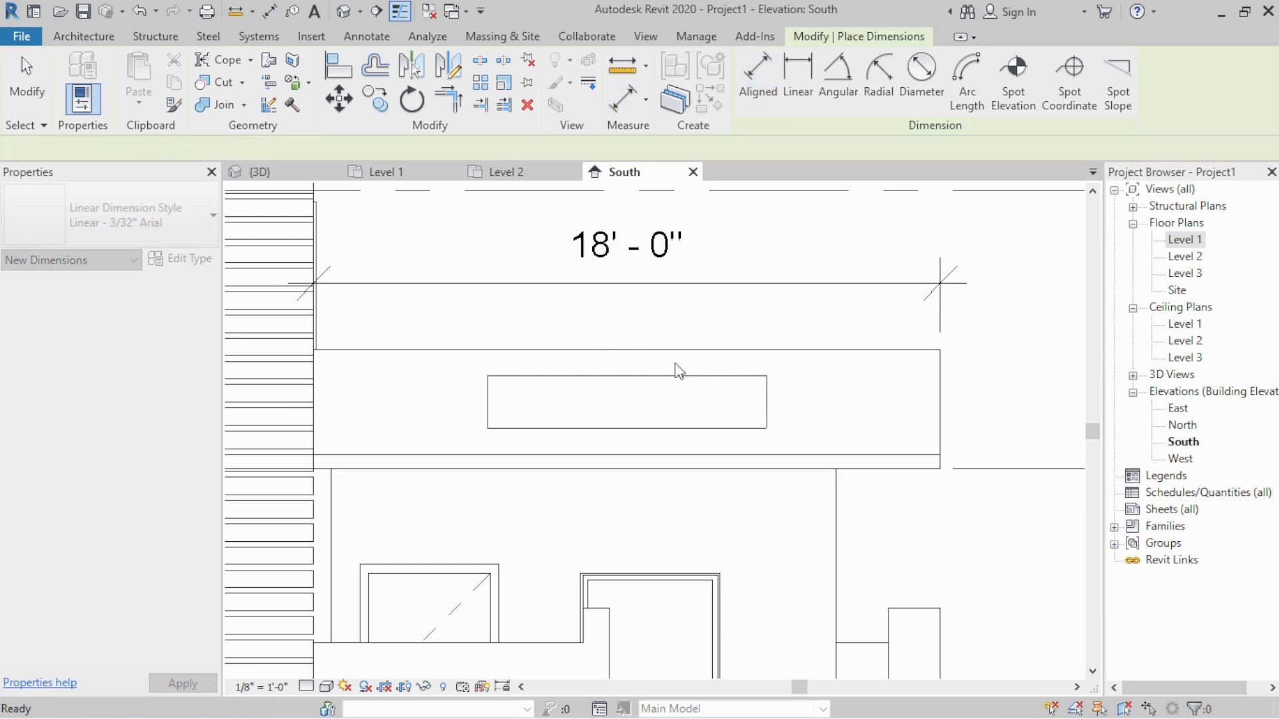
Examine the new parapet opening and the house front from several angles in the 3D view
{"action": "scroll", "coordinate": [660, 303], "scroll_direction": "down", "scroll_amount": 2}
{"action": "scroll", "coordinate": [659, 299], "scroll_direction": "down", "scroll_amount": 3}
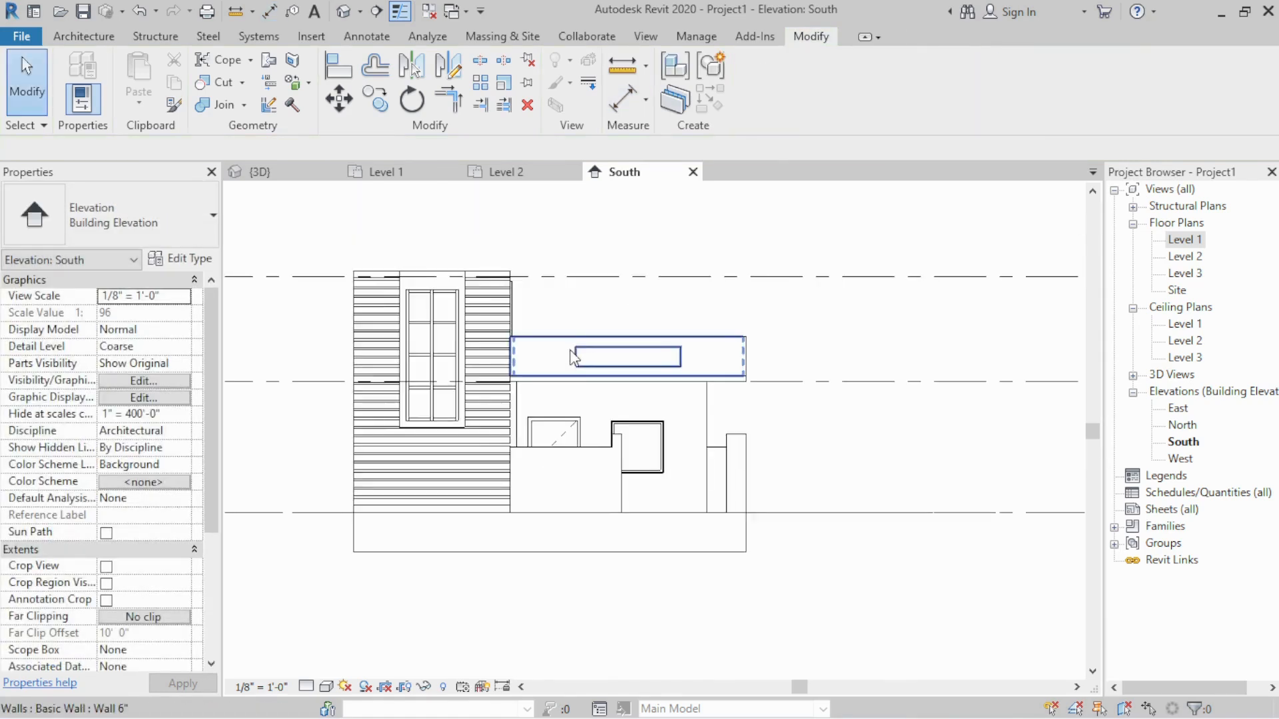
{"action": "left_click", "coordinate": [267, 173]}
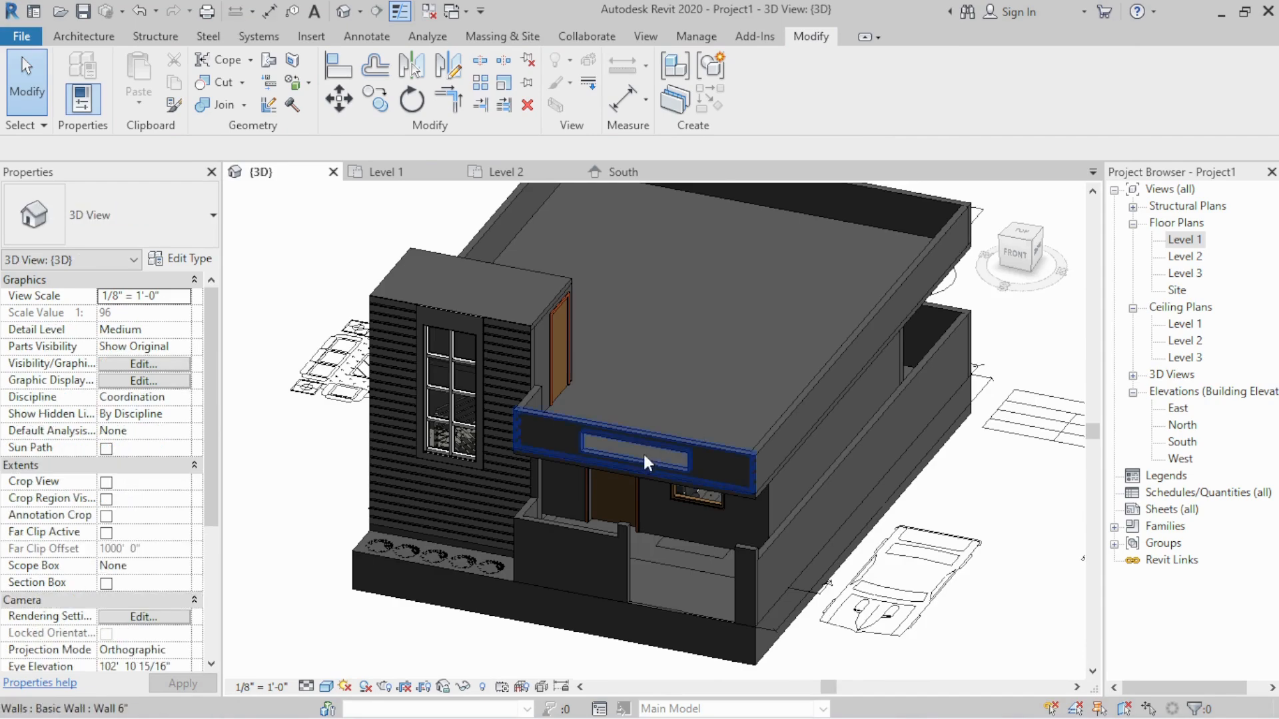
{"action": "middle_click_drag", "start_coordinate": [625, 464], "coordinate": [577, 399], "text": "shift"}
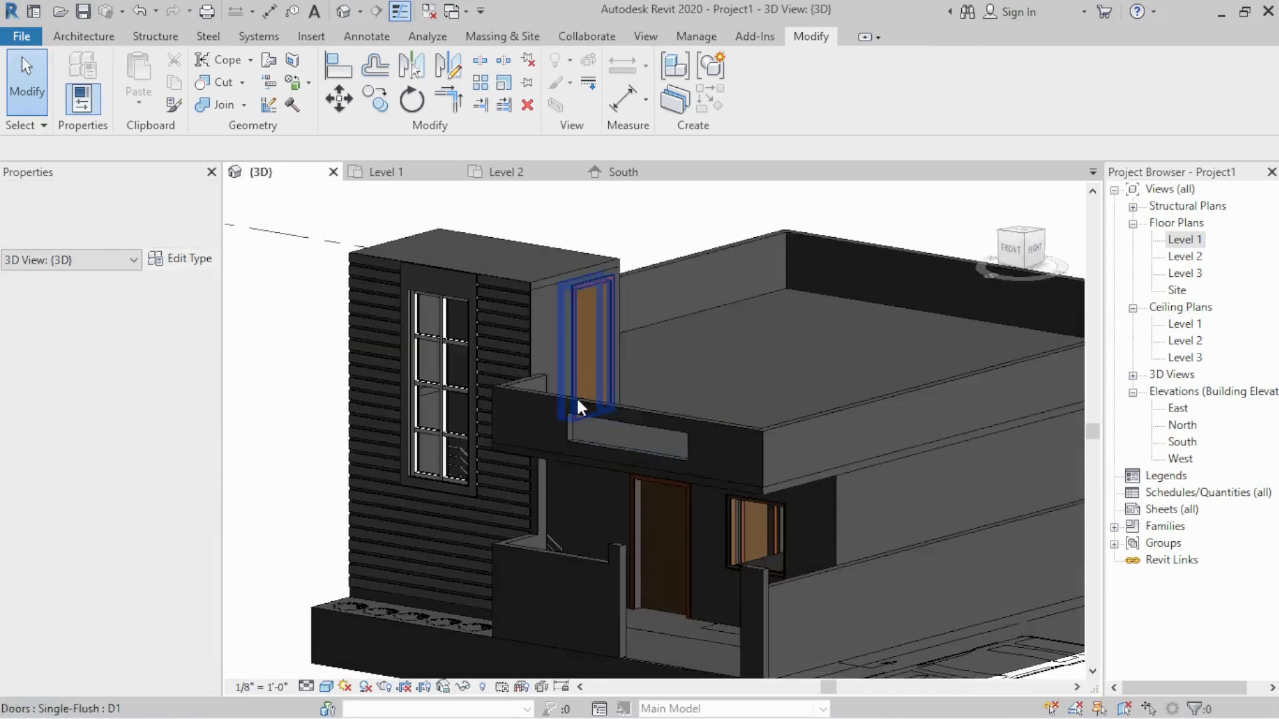
{"action": "scroll", "coordinate": [578, 403], "scroll_direction": "up", "scroll_amount": 3}
{"action": "middle_click_drag", "start_coordinate": [586, 460], "coordinate": [548, 460], "text": "shift"}
{"action": "scroll", "coordinate": [572, 449], "scroll_direction": "up", "scroll_amount": 4}
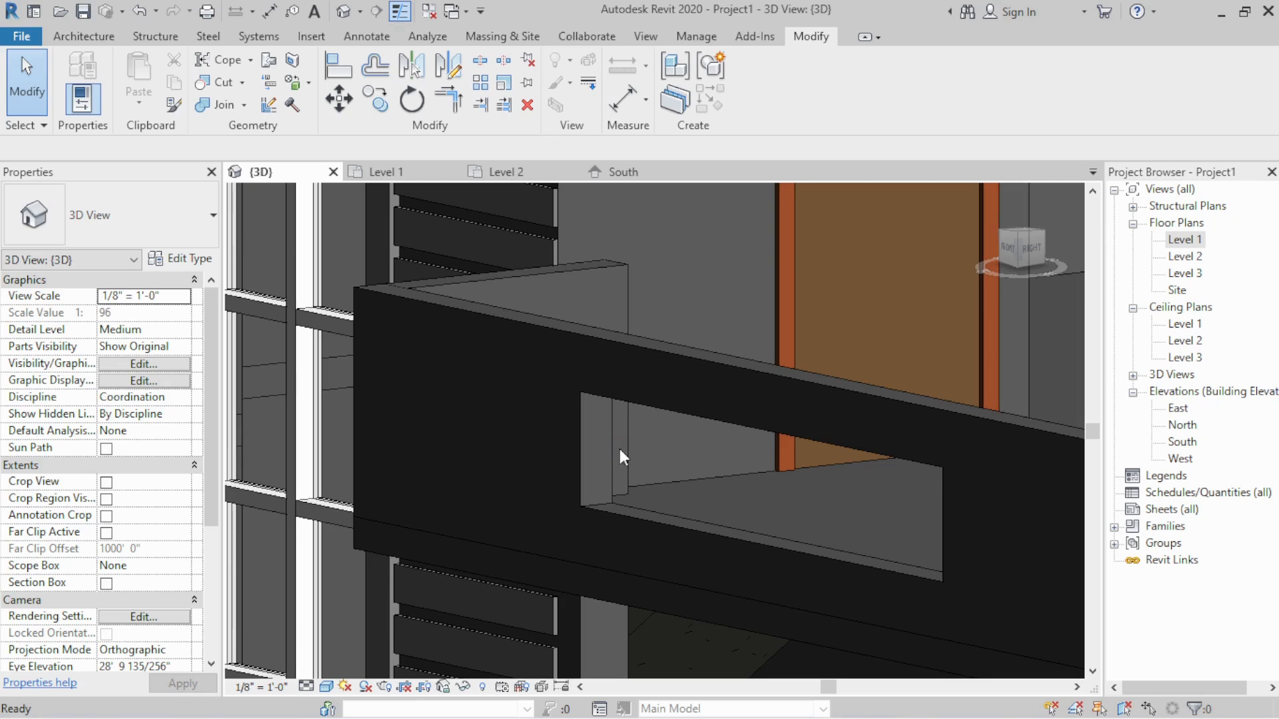
{"action": "scroll", "coordinate": [626, 377], "scroll_direction": "down", "scroll_amount": 4}
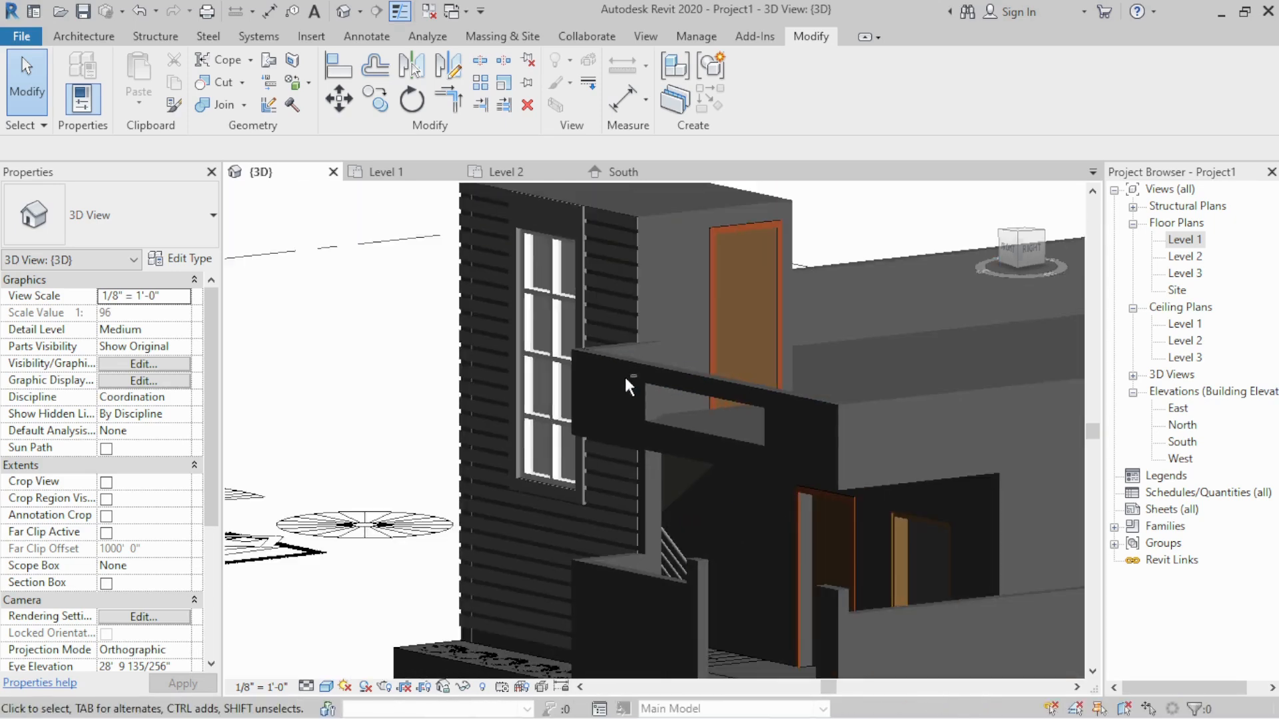
{"action": "scroll", "coordinate": [626, 377], "scroll_direction": "down", "scroll_amount": 4}
{"action": "middle_click_drag", "start_coordinate": [735, 413], "coordinate": [707, 444], "text": "shift"}
{"action": "scroll", "coordinate": [707, 445], "scroll_direction": "down", "scroll_amount": 3}
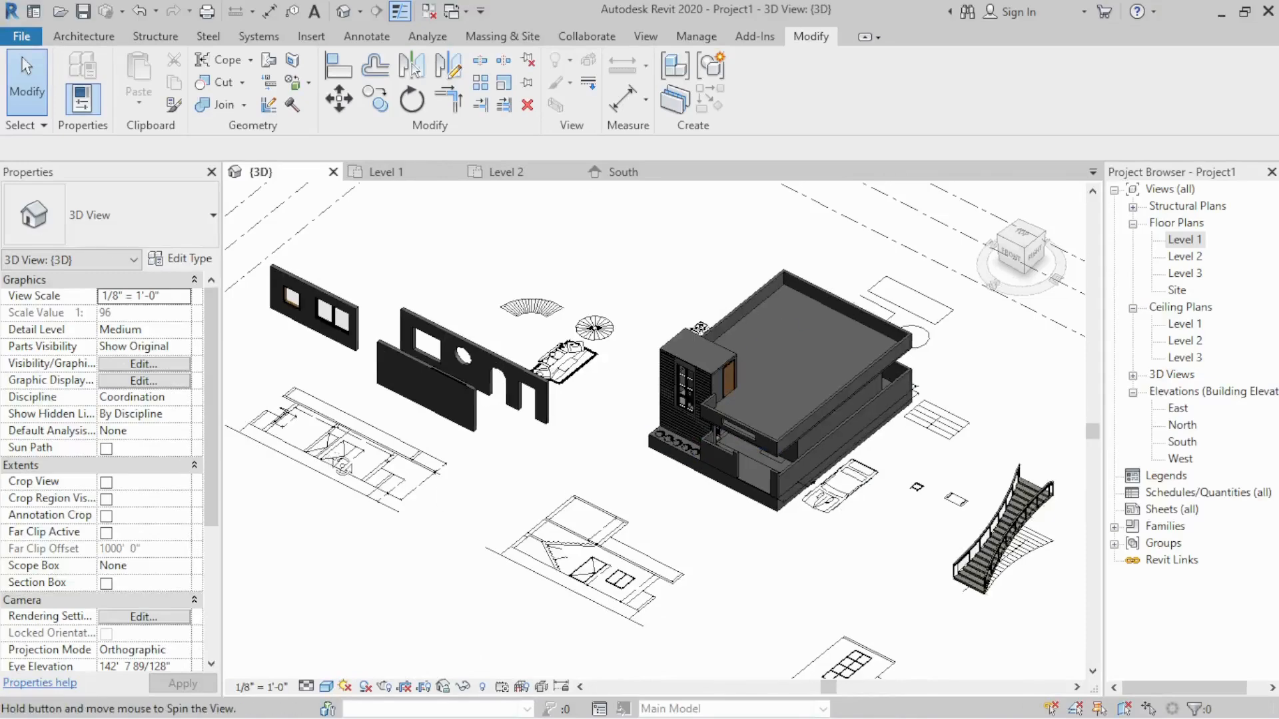
{"action": "scroll", "coordinate": [533, 528], "scroll_direction": "down", "scroll_amount": 5}
{"action": "middle_click_drag", "start_coordinate": [453, 496], "coordinate": [533, 528]}
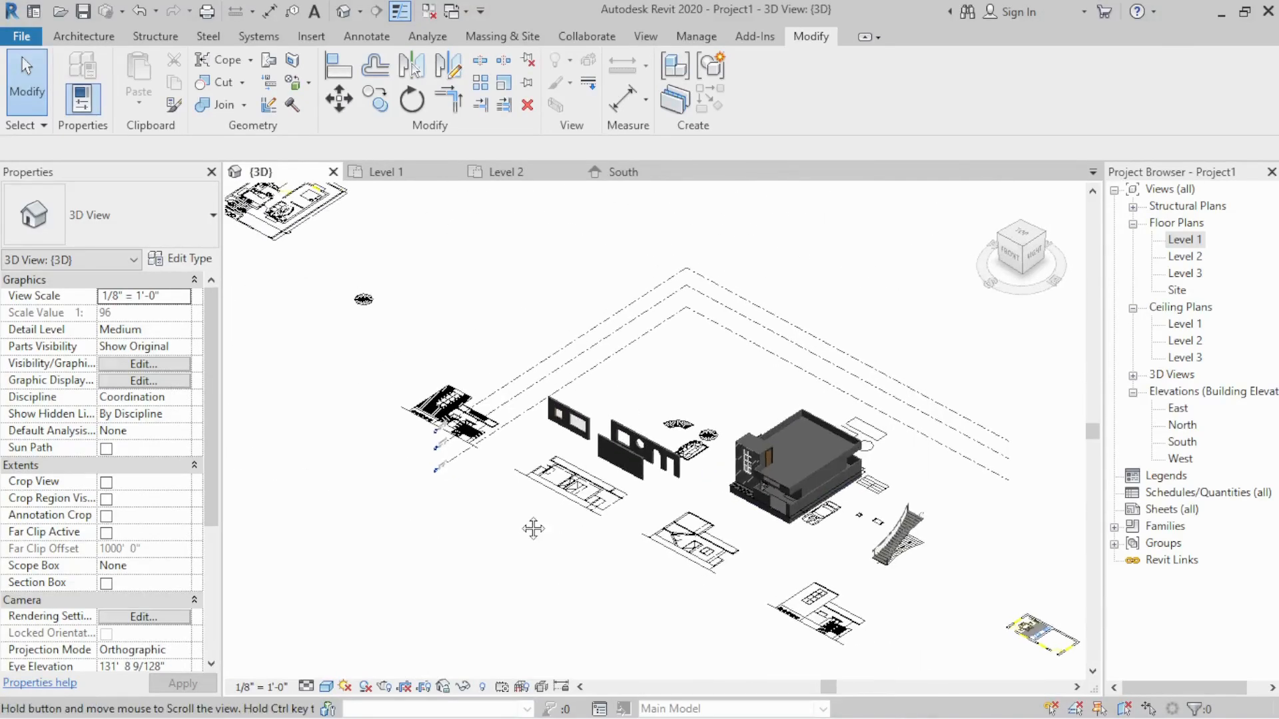
{"action": "scroll", "coordinate": [756, 527], "scroll_direction": "up", "scroll_amount": 3}
{"action": "scroll", "coordinate": [841, 406], "scroll_direction": "up", "scroll_amount": 3}
{"action": "middle_click_drag", "start_coordinate": [842, 407], "coordinate": [500, 422], "text": "shift"}
{"action": "scroll", "coordinate": [524, 457], "scroll_direction": "up", "scroll_amount": 3}
{"action": "scroll", "coordinate": [402, 369], "scroll_direction": "up", "scroll_amount": 3}
{"action": "scroll", "coordinate": [465, 362], "scroll_direction": "up", "scroll_amount": 3}
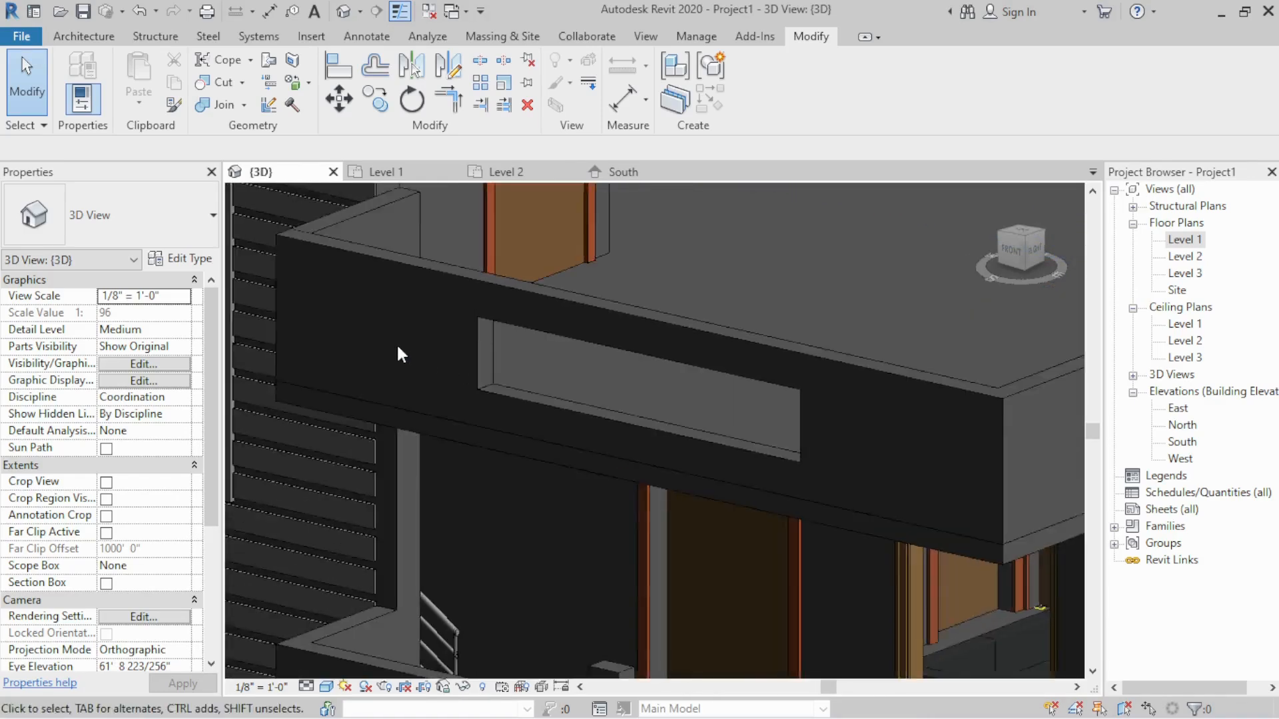
{"action": "scroll", "coordinate": [398, 348], "scroll_direction": "down", "scroll_amount": 3}
Start an in-place component of the Generic Models category in the South elevation, accepting the suggested name
{"action": "left_click", "coordinate": [610, 171]}
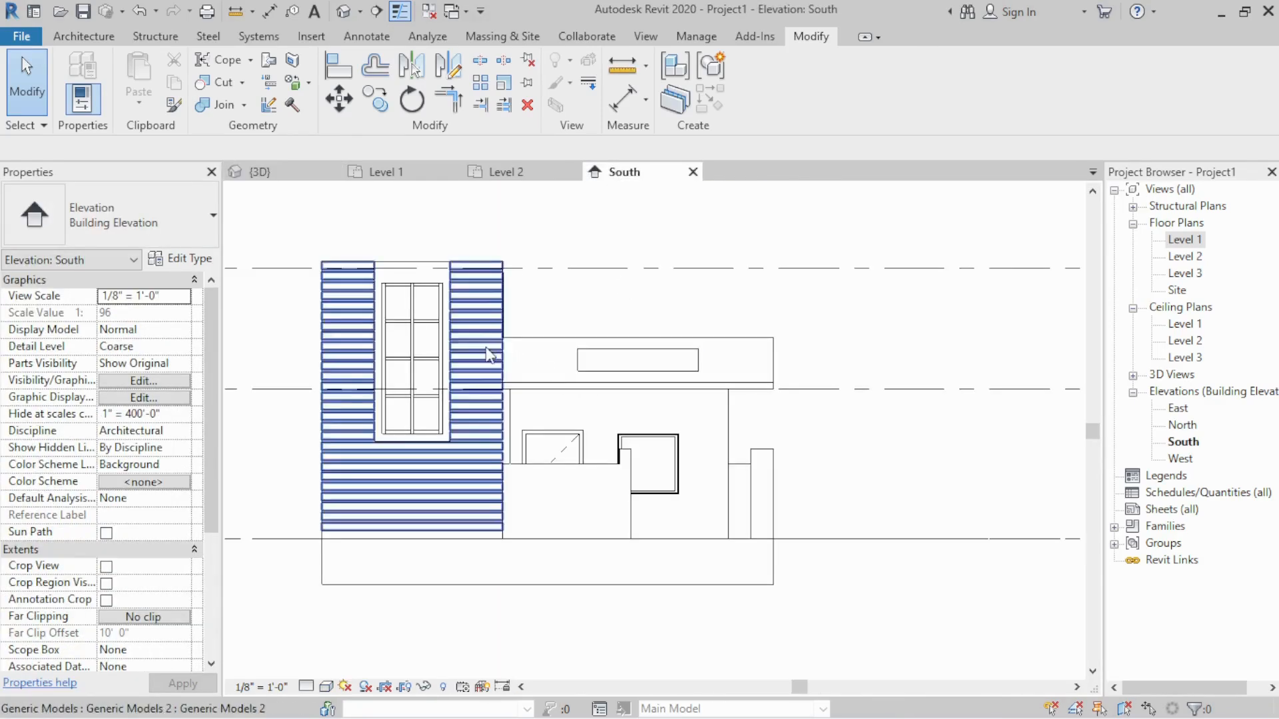
{"action": "scroll", "coordinate": [487, 355], "scroll_direction": "up", "scroll_amount": 3}
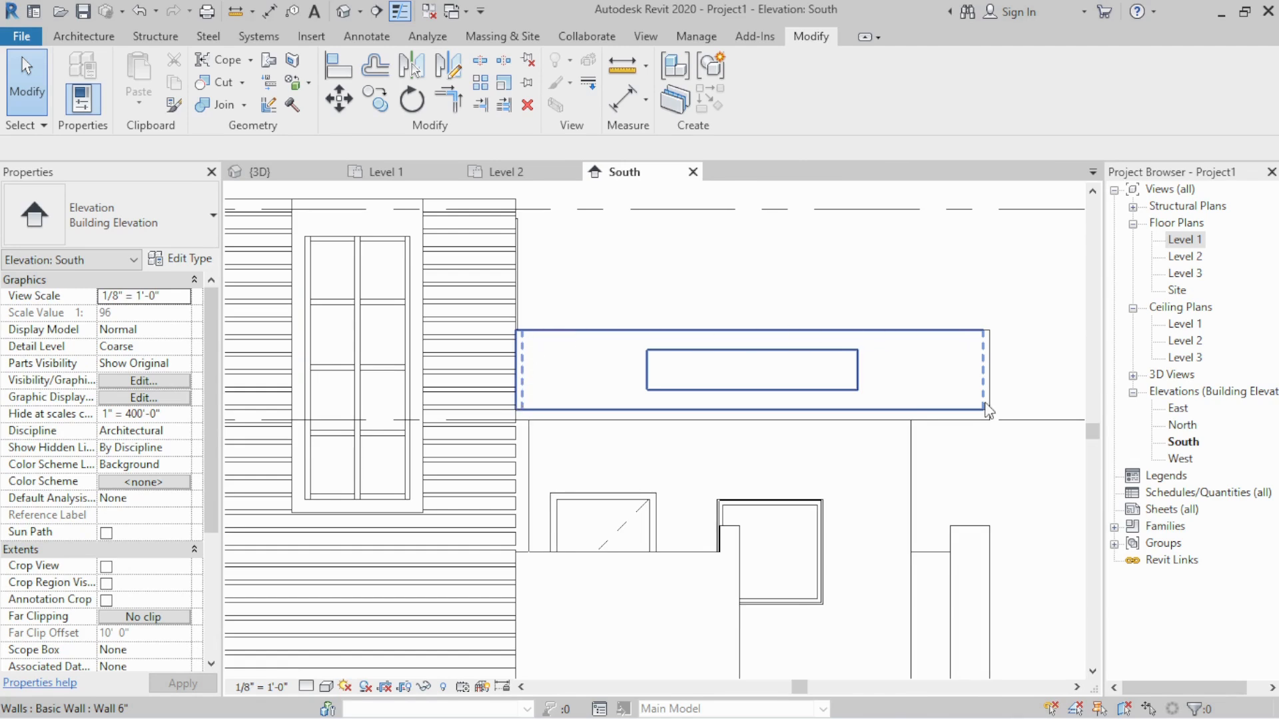
{"action": "left_click", "coordinate": [101, 40]}
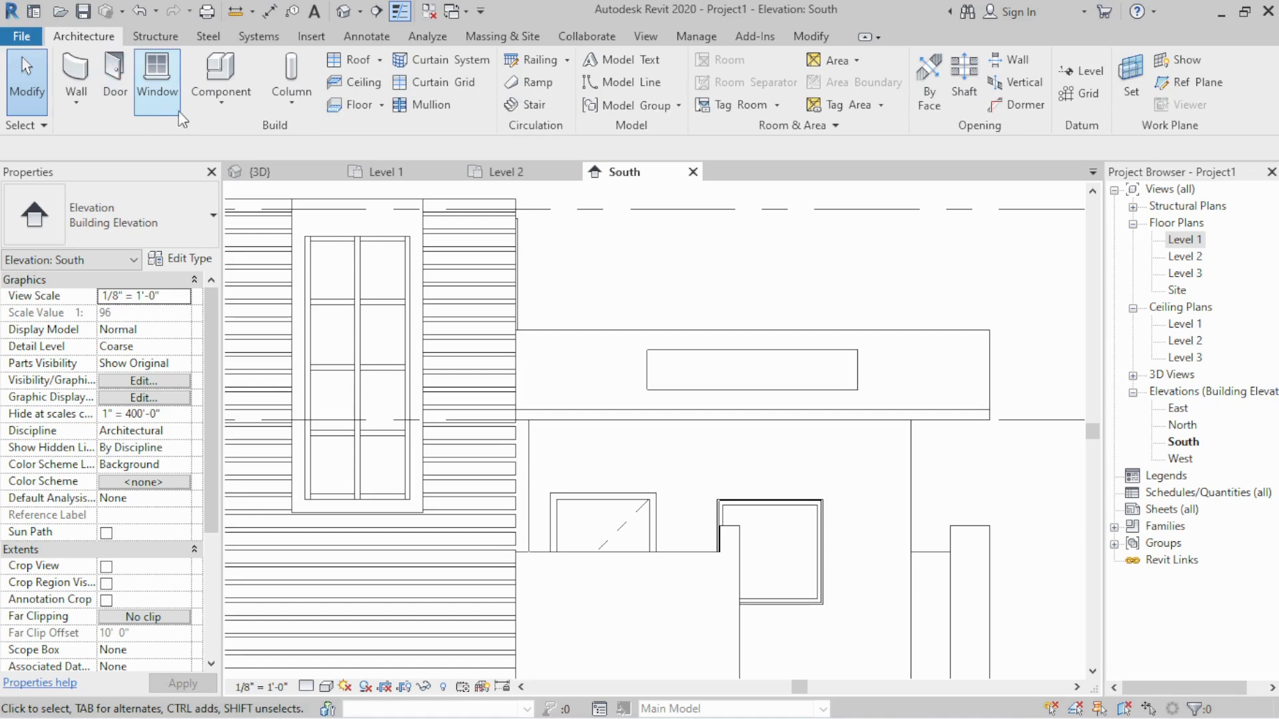
{"action": "left_click", "coordinate": [212, 100]}
{"action": "left_click", "coordinate": [236, 177]}
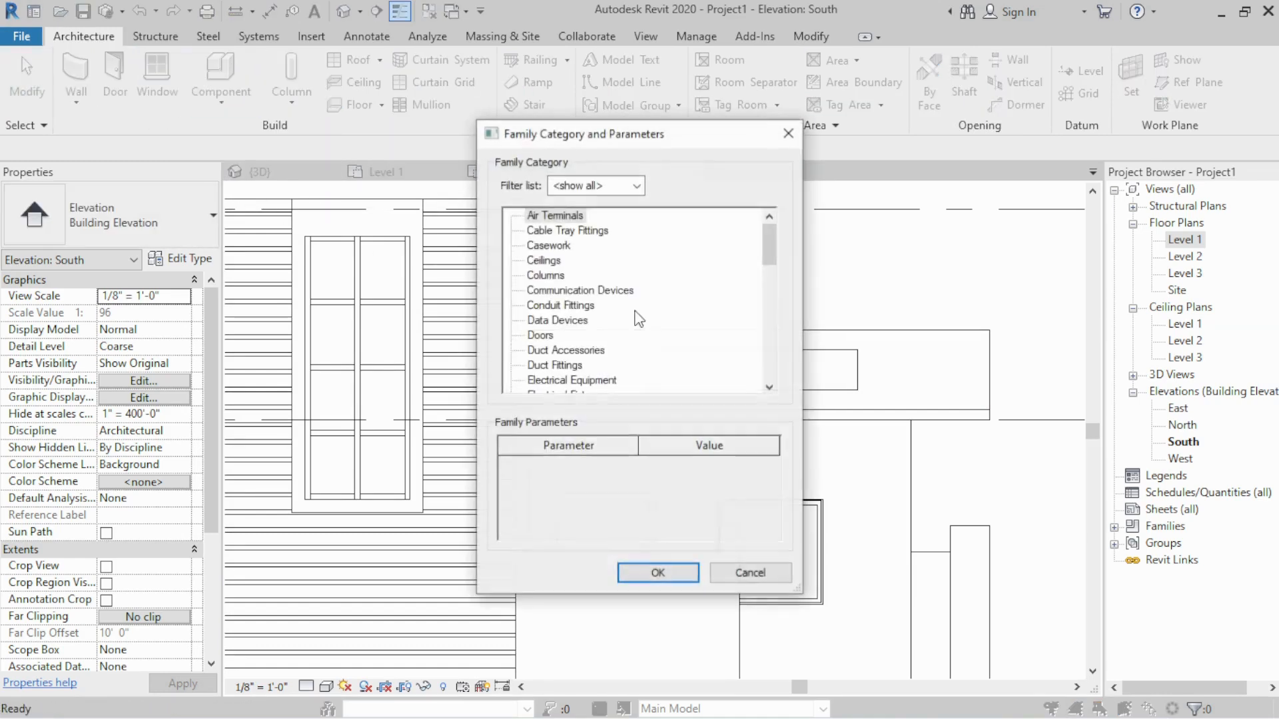
{"action": "left_click", "coordinate": [567, 288]}
{"action": "scroll", "coordinate": [567, 286], "scroll_direction": "down", "scroll_amount": 3}
{"action": "left_click", "coordinate": [563, 365]}
{"action": "left_click", "coordinate": [654, 568]}
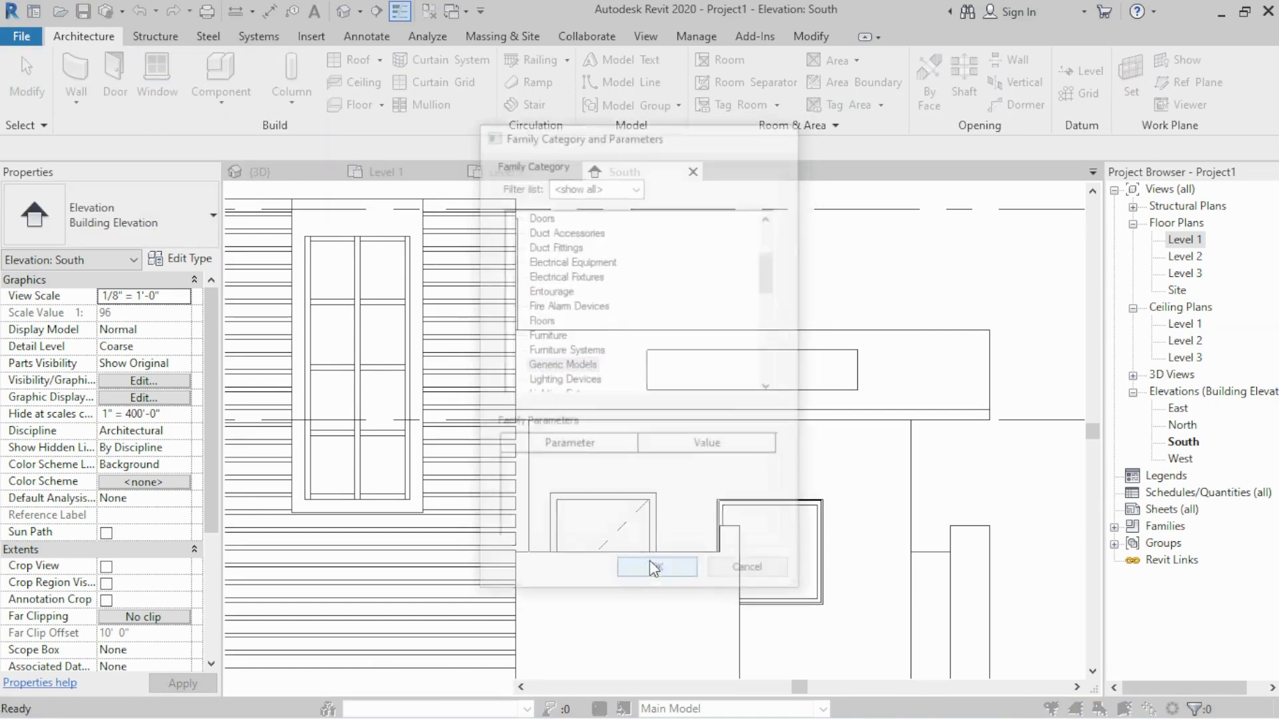
{"action": "left_click", "coordinate": [638, 403]}
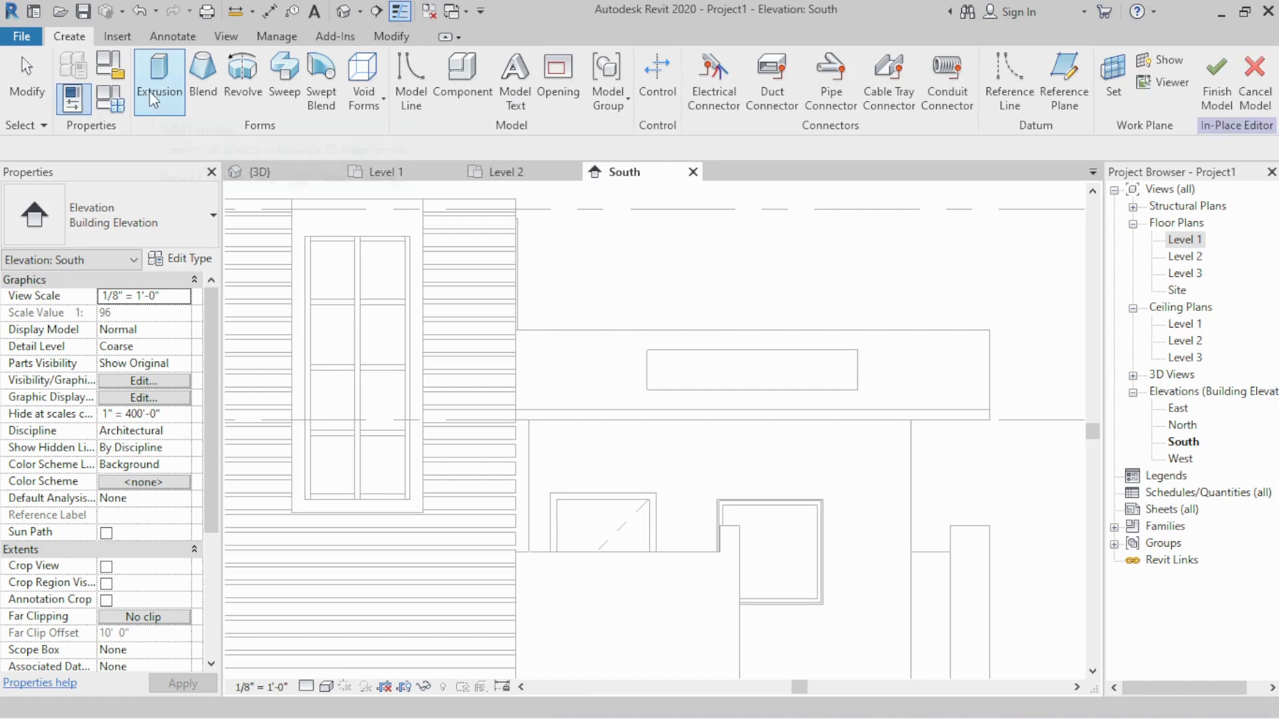
Start a solid extrusion using the front face of the Wall 6" parapet as its work plane
{"action": "left_click", "coordinate": [152, 98]}
{"action": "left_click", "coordinate": [586, 462]}
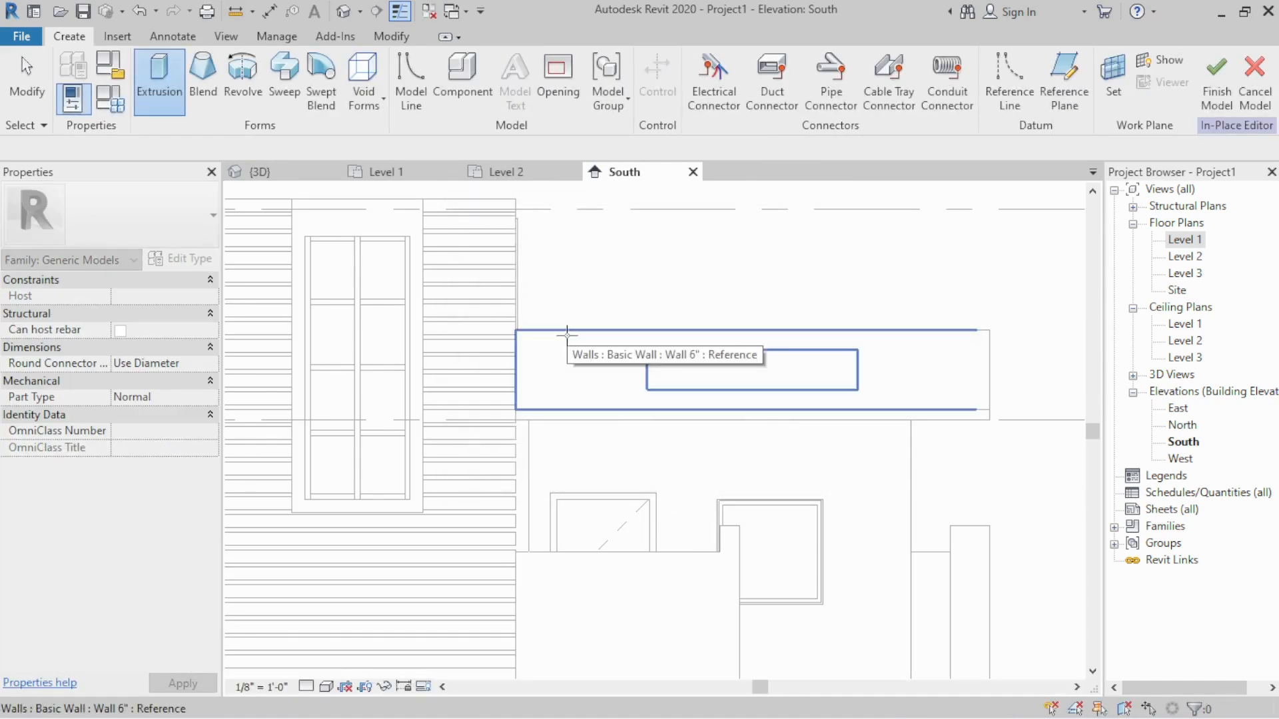
{"action": "left_click", "coordinate": [566, 333]}
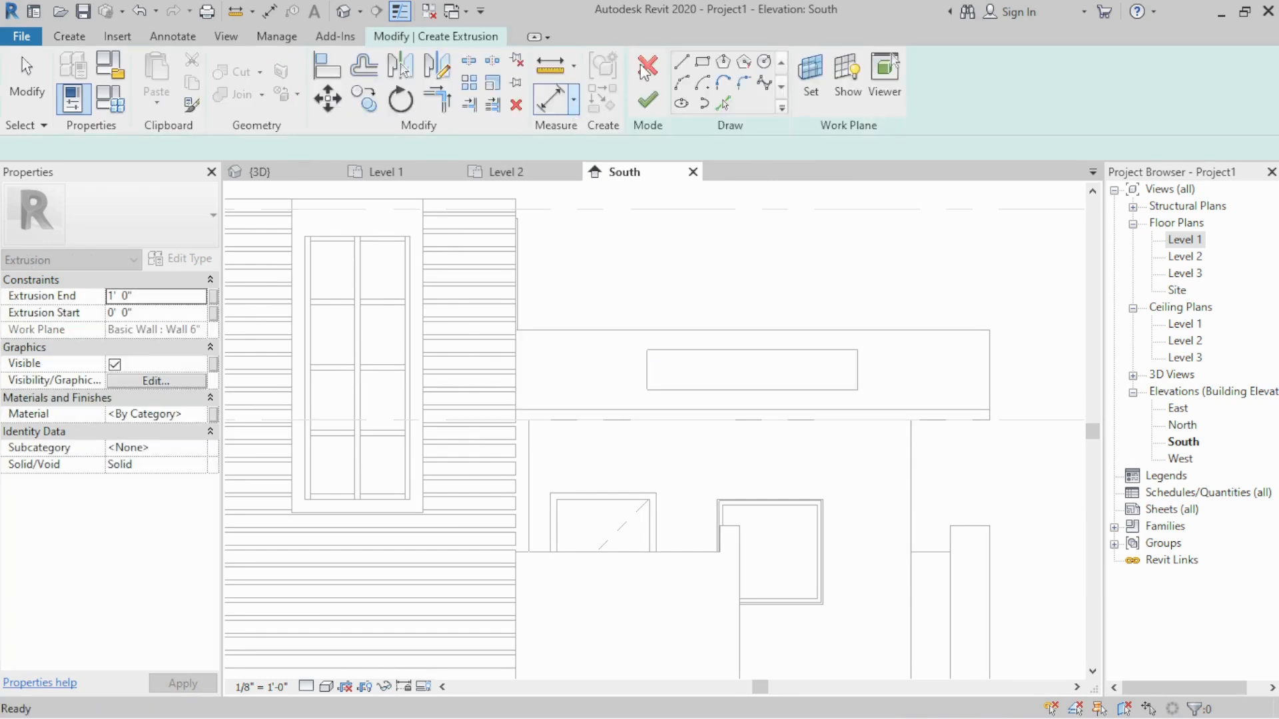
Sketch connected extrusion lines up the parapet's left edge, along its upper edge and down its right edge
{"action": "scroll", "coordinate": [520, 410], "scroll_direction": "up", "scroll_amount": 5}
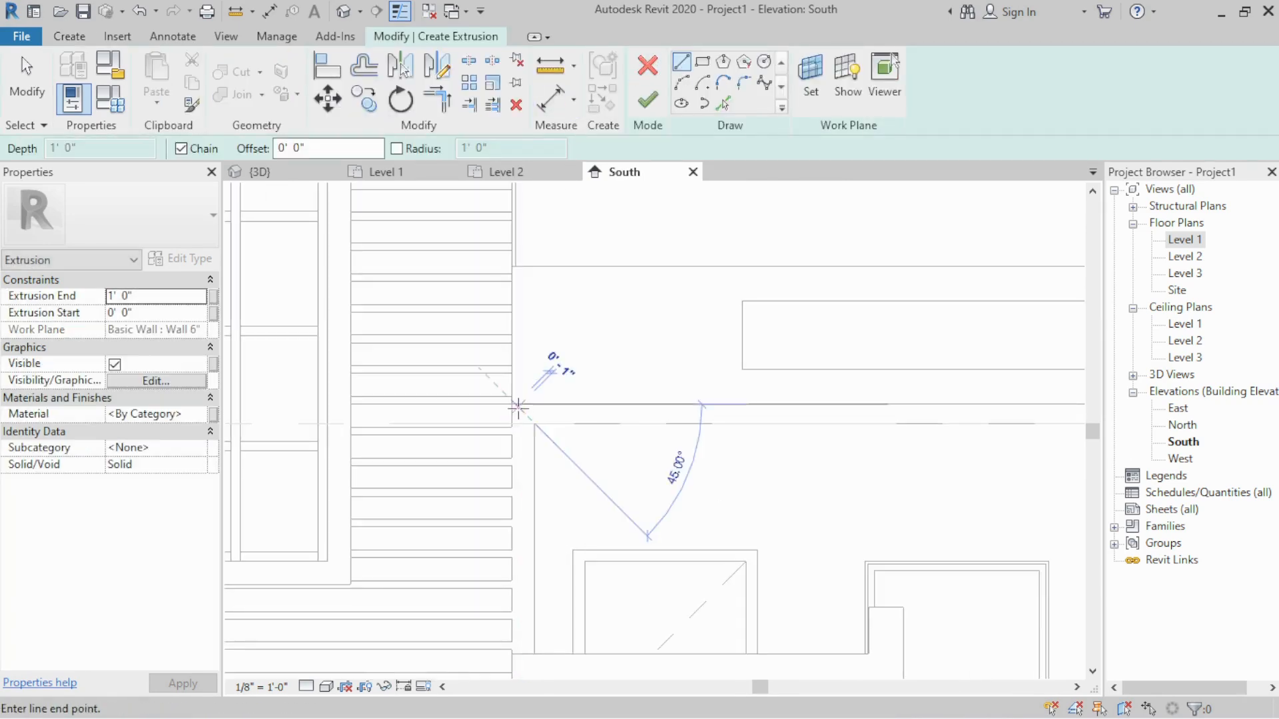
{"action": "left_click", "coordinate": [503, 400]}
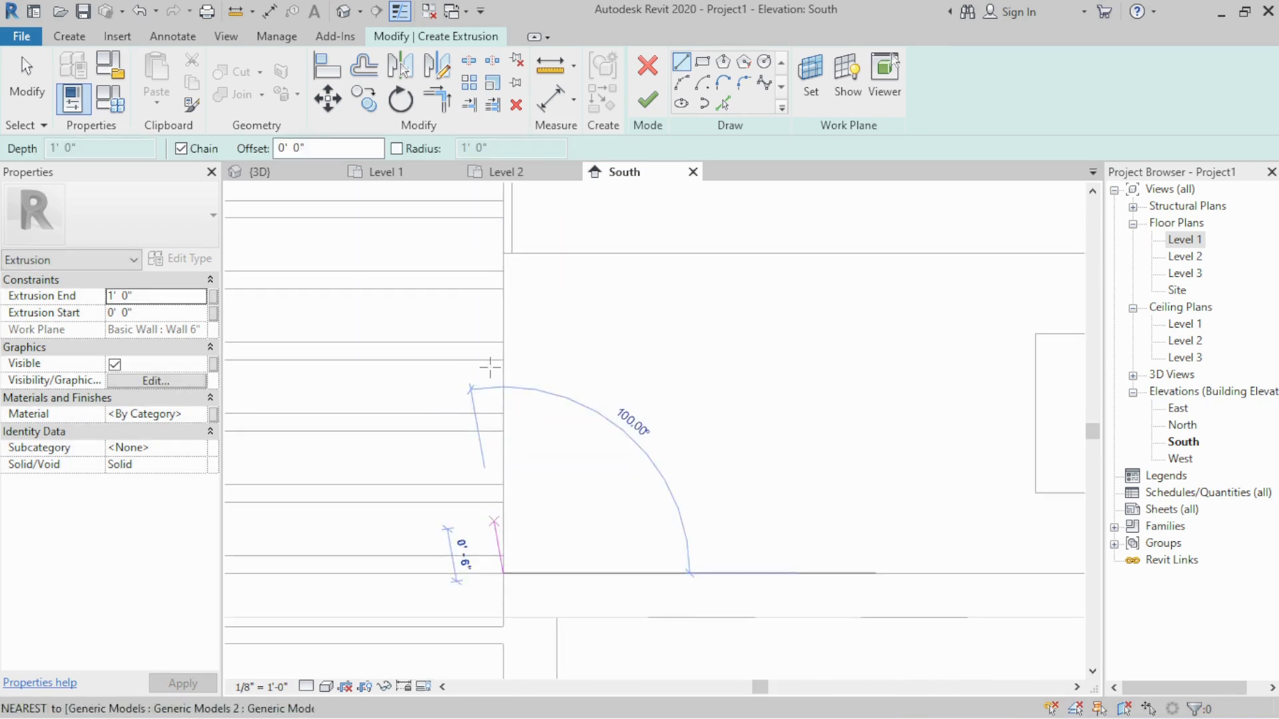
{"action": "left_click", "coordinate": [435, 261]}
{"action": "scroll", "coordinate": [437, 260], "scroll_direction": "down", "scroll_amount": 4}
{"action": "middle_click_drag", "start_coordinate": [706, 284], "coordinate": [509, 287]}
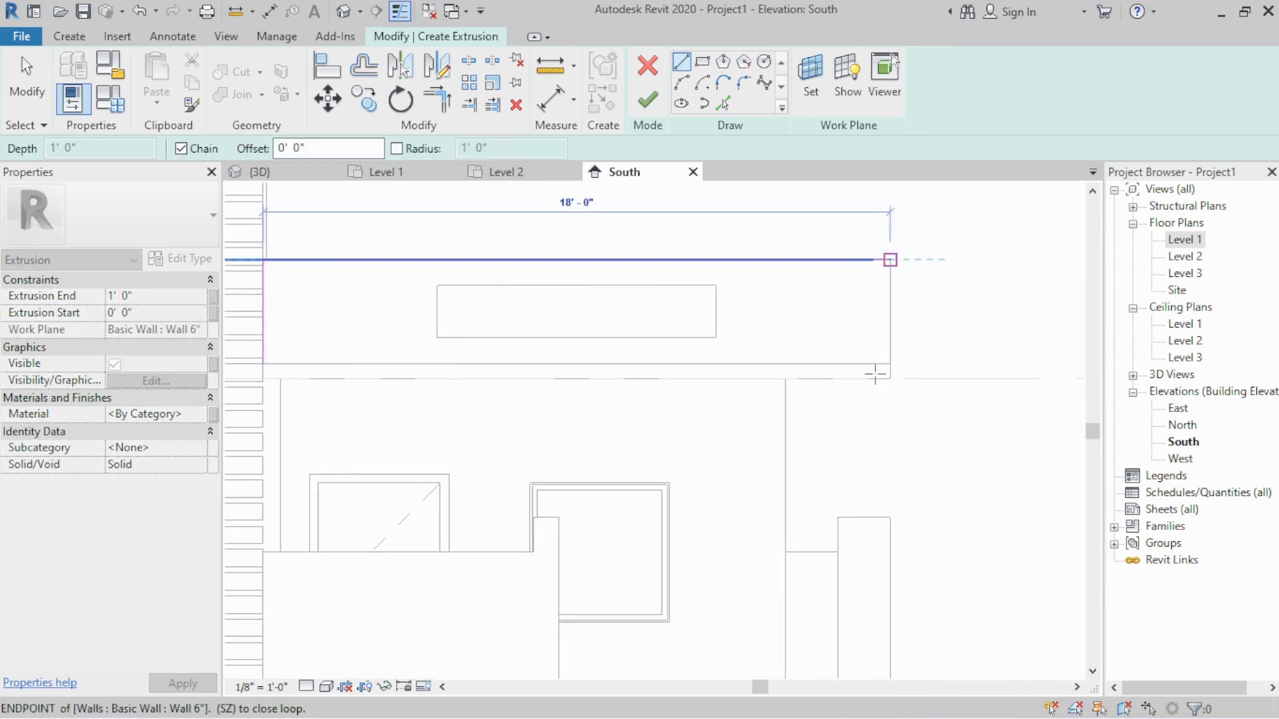
{"action": "left_click", "coordinate": [890, 260]}
{"action": "left_click", "coordinate": [890, 364]}
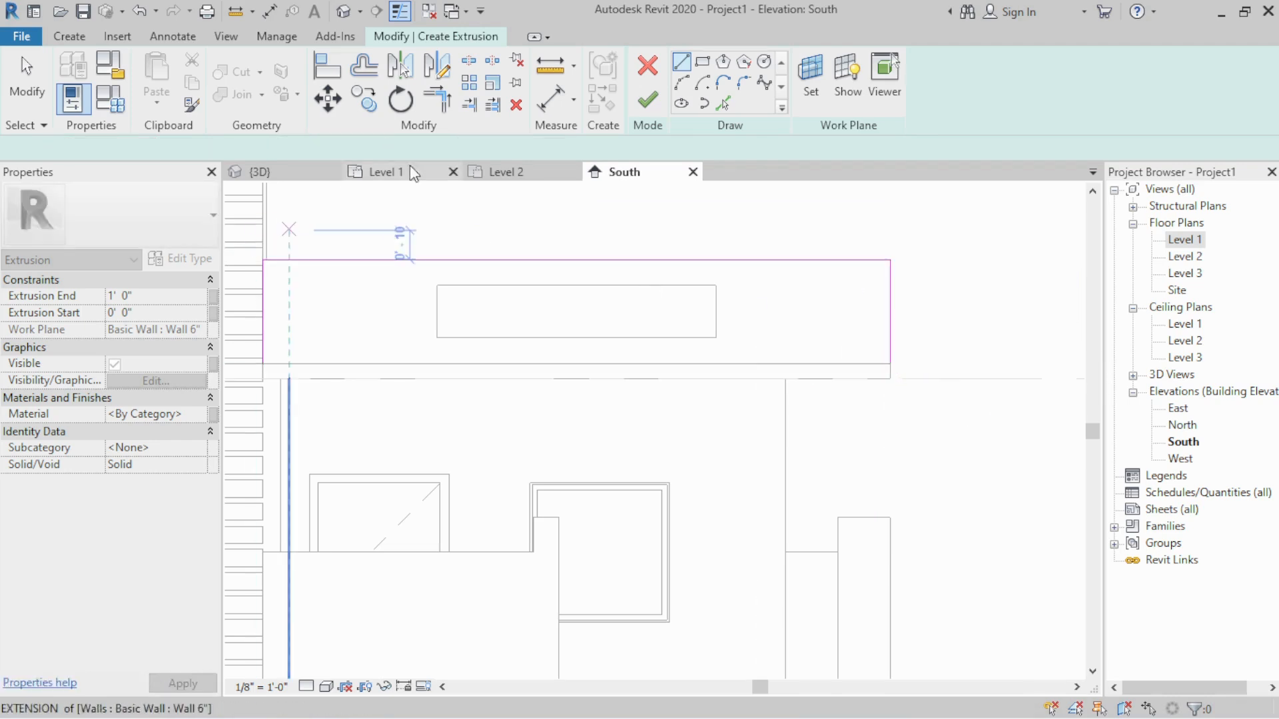
Offset copies of the three extrusion sketch lines 0' 4" inward on the parapet
{"action": "left_click", "coordinate": [364, 67]}
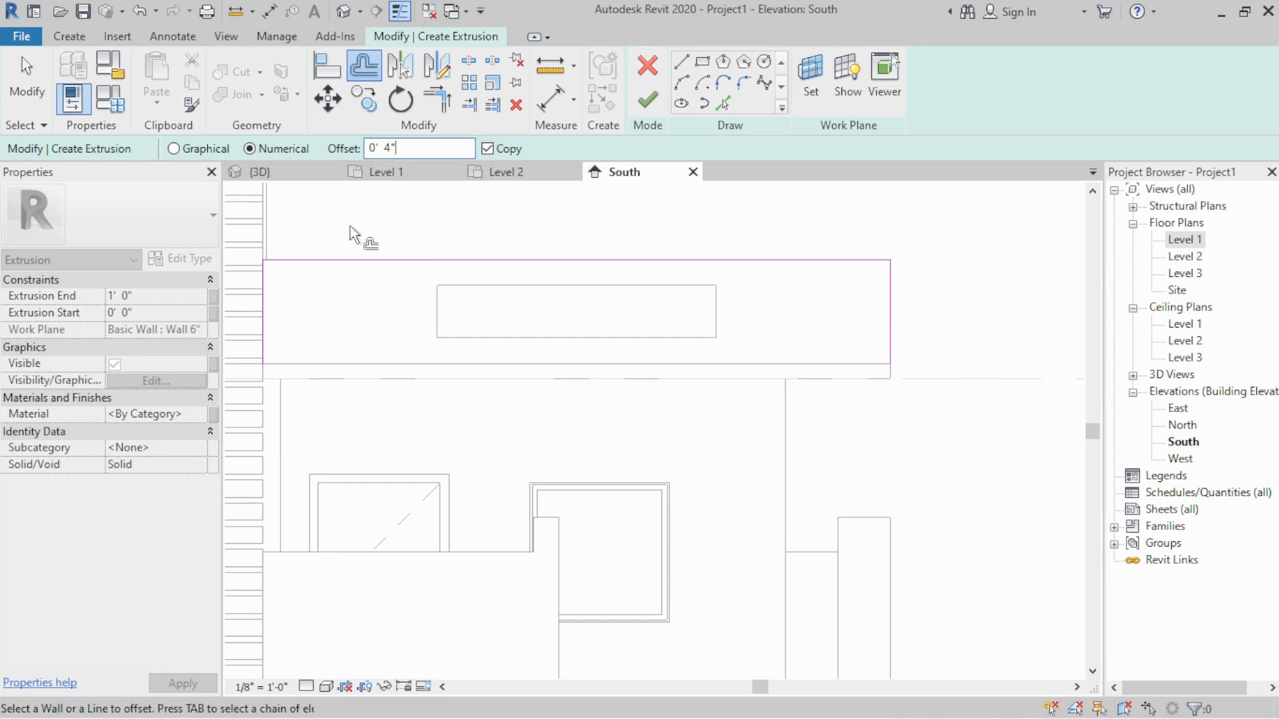
{"action": "left_click", "coordinate": [287, 309]}
{"action": "left_click", "coordinate": [342, 269]}
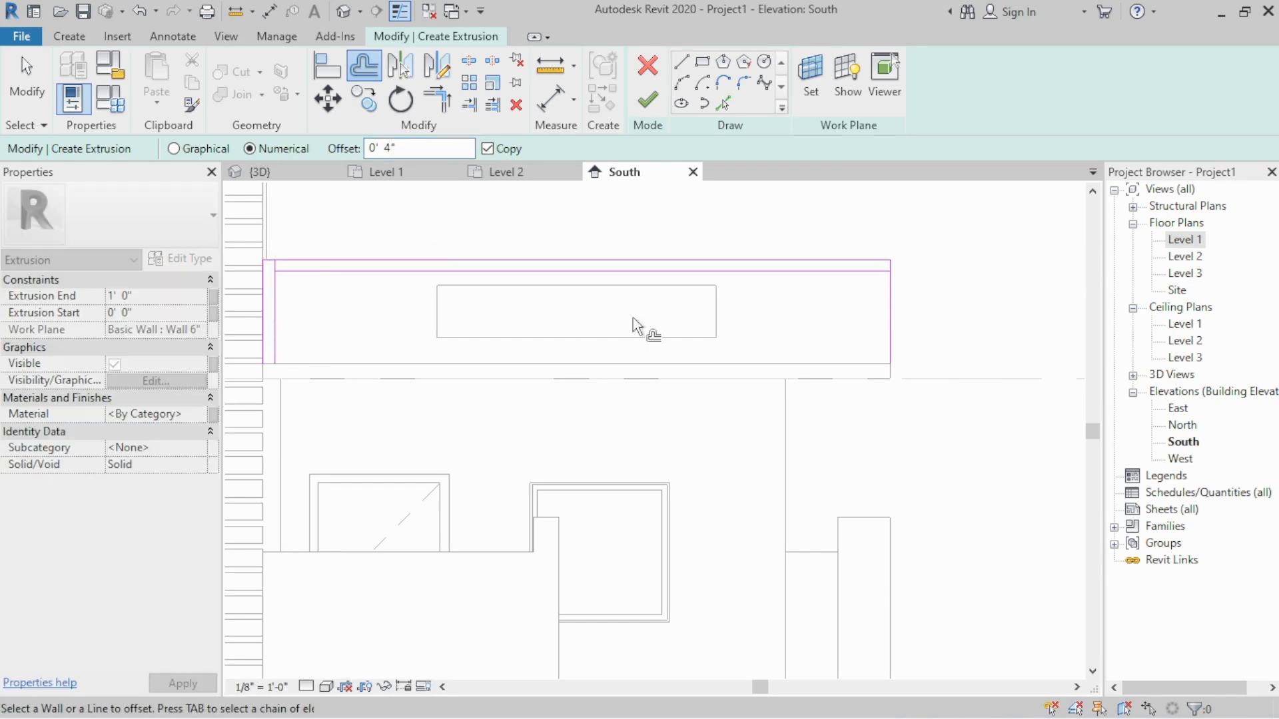
{"action": "left_click", "coordinate": [888, 311]}
{"action": "key", "text": "Escape"}
{"action": "key", "text": "Escape"}
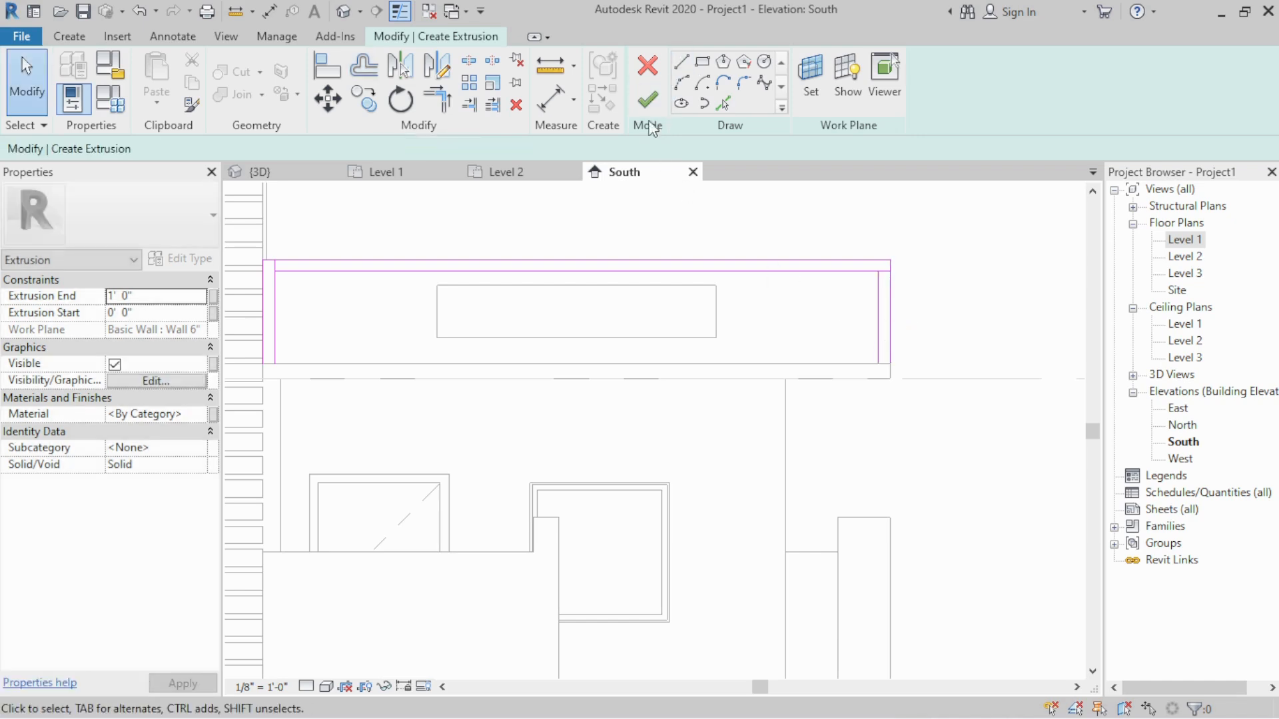
Trim the inner offset lines to each other at both upper corners of the frame sketch
{"action": "scroll", "coordinate": [872, 283], "scroll_direction": "up", "scroll_amount": 2}
{"action": "scroll", "coordinate": [872, 278], "scroll_direction": "up", "scroll_amount": 2}
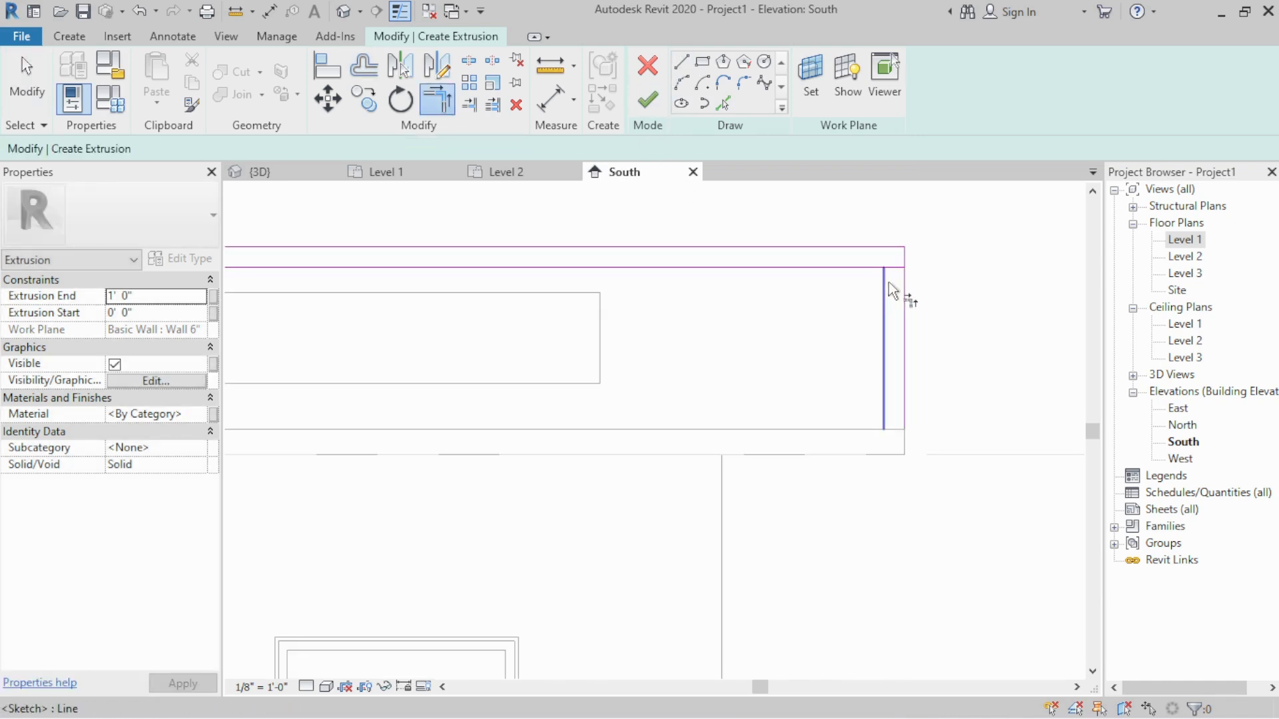
{"action": "left_click", "coordinate": [887, 281]}
{"action": "left_click", "coordinate": [870, 268]}
{"action": "scroll", "coordinate": [940, 283], "scroll_direction": "down", "scroll_amount": 1}
{"action": "scroll", "coordinate": [939, 283], "scroll_direction": "down", "scroll_amount": 3}
{"action": "middle_click_drag", "start_coordinate": [465, 313], "coordinate": [565, 339]}
{"action": "scroll", "coordinate": [562, 336], "scroll_direction": "down", "scroll_amount": 1}
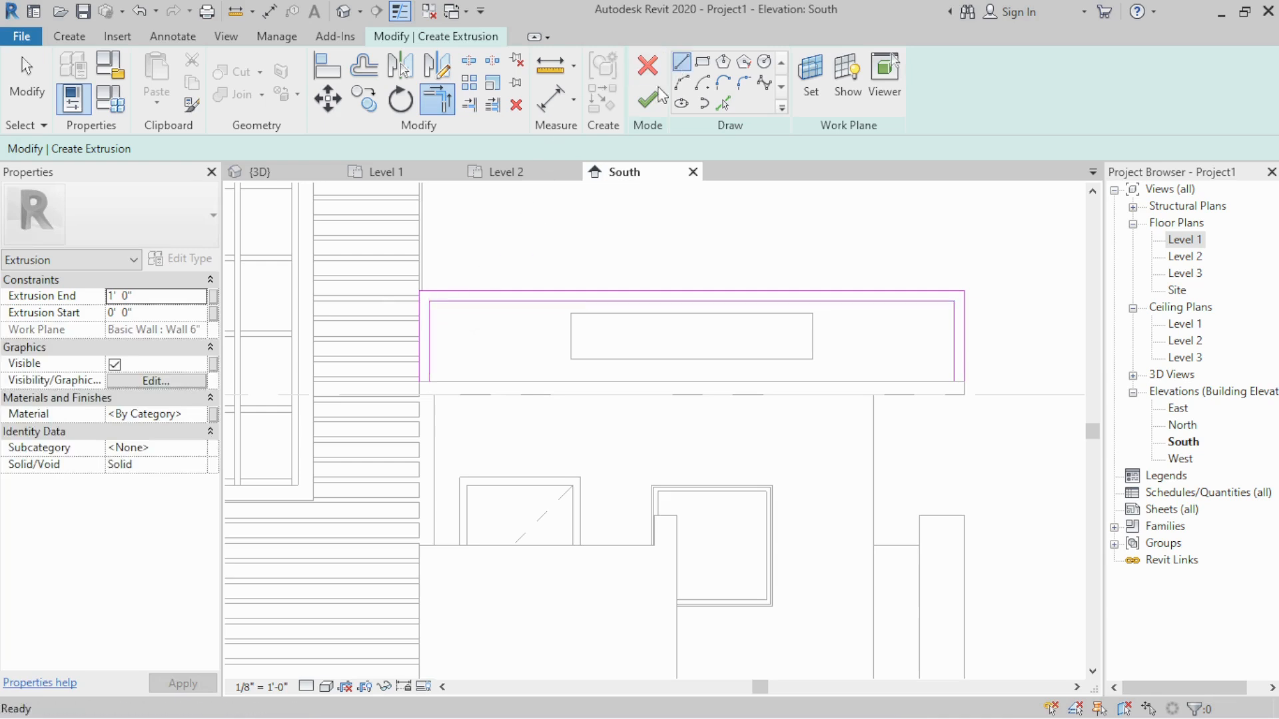
Close the lower ends of the frame sketch's left and right legs with short horizontal lines
{"action": "scroll", "coordinate": [401, 395], "scroll_direction": "up", "scroll_amount": 4}
{"action": "left_click", "coordinate": [532, 331]}
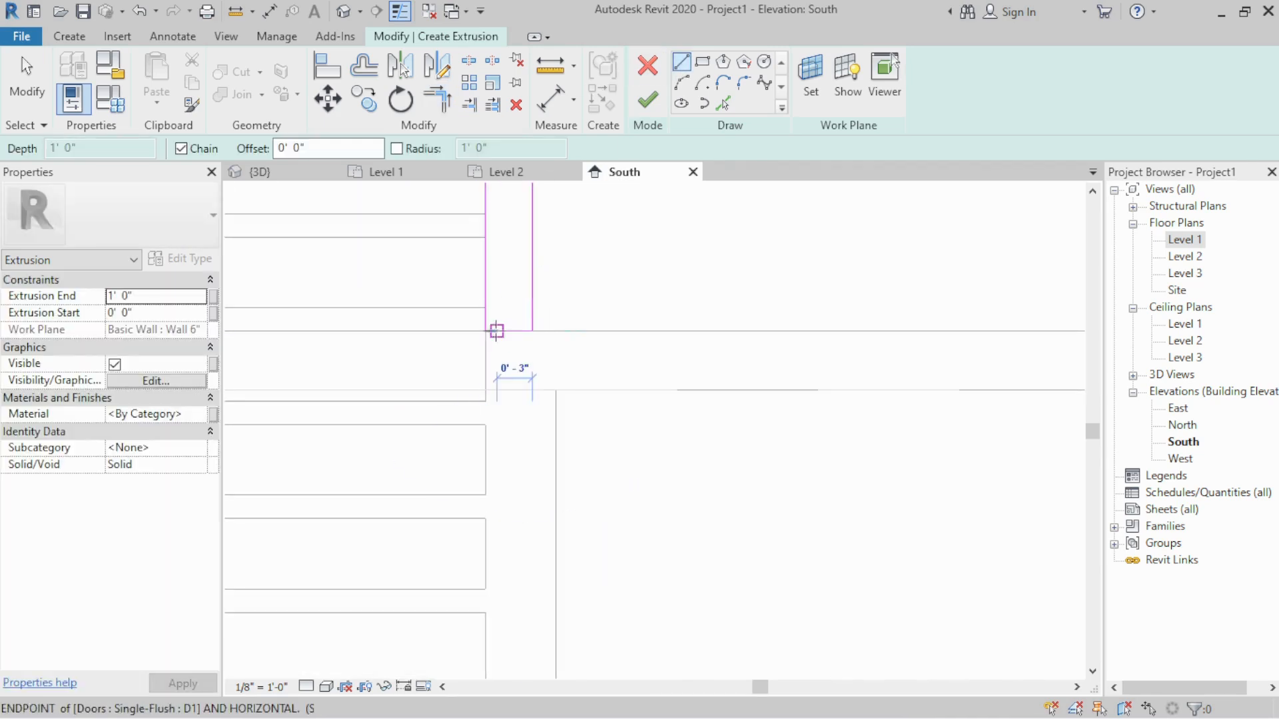
{"action": "left_click", "coordinate": [485, 331]}
{"action": "scroll", "coordinate": [380, 400], "scroll_direction": "down", "scroll_amount": 4}
{"action": "middle_click_drag", "start_coordinate": [662, 413], "coordinate": [274, 408]}
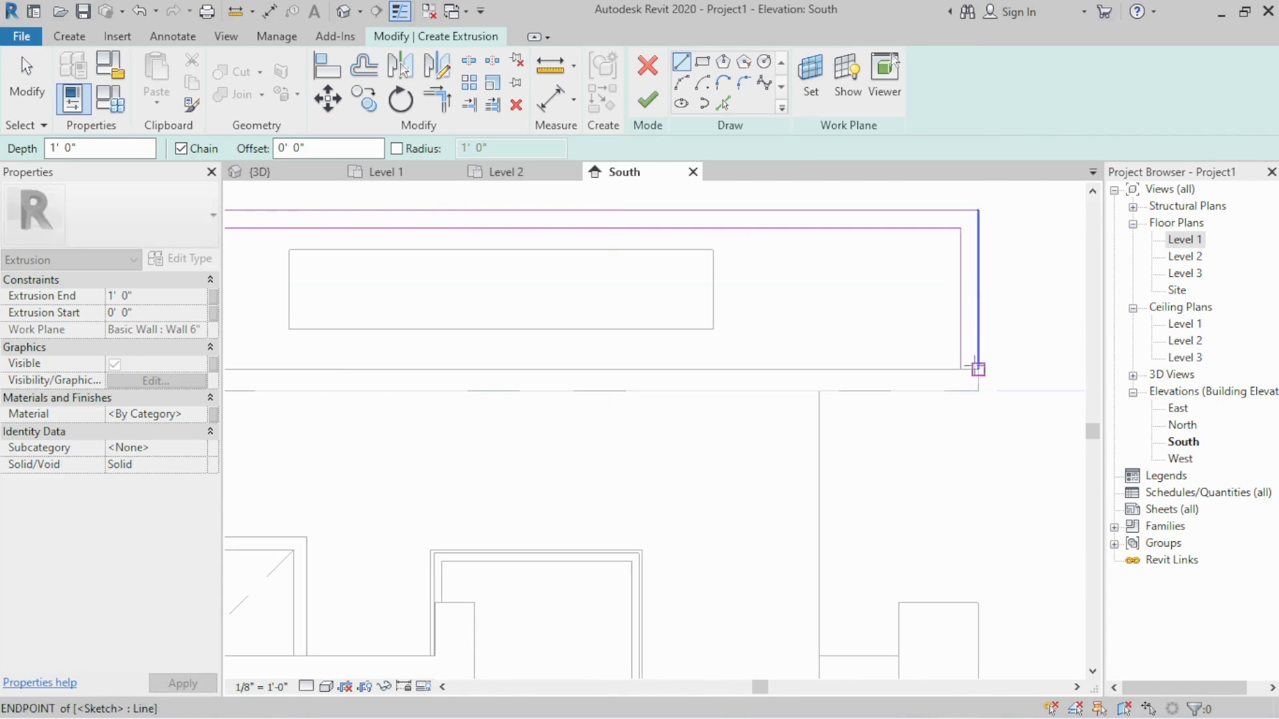
{"action": "left_click", "coordinate": [977, 369]}
{"action": "key", "text": "Escape"}
{"action": "key", "text": "Escape"}
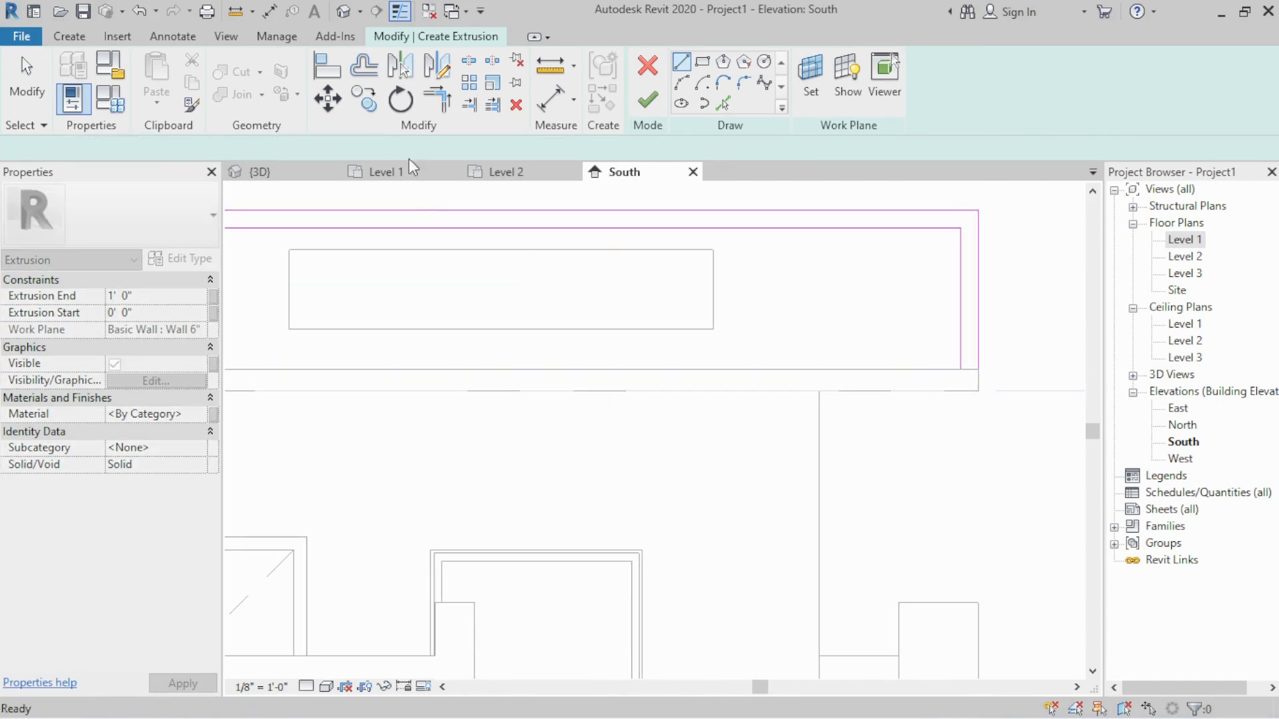
Close the lower end of the frame sketch's right leg with a short line and finish the extrusion sketch
{"action": "left_click", "coordinate": [647, 100]}
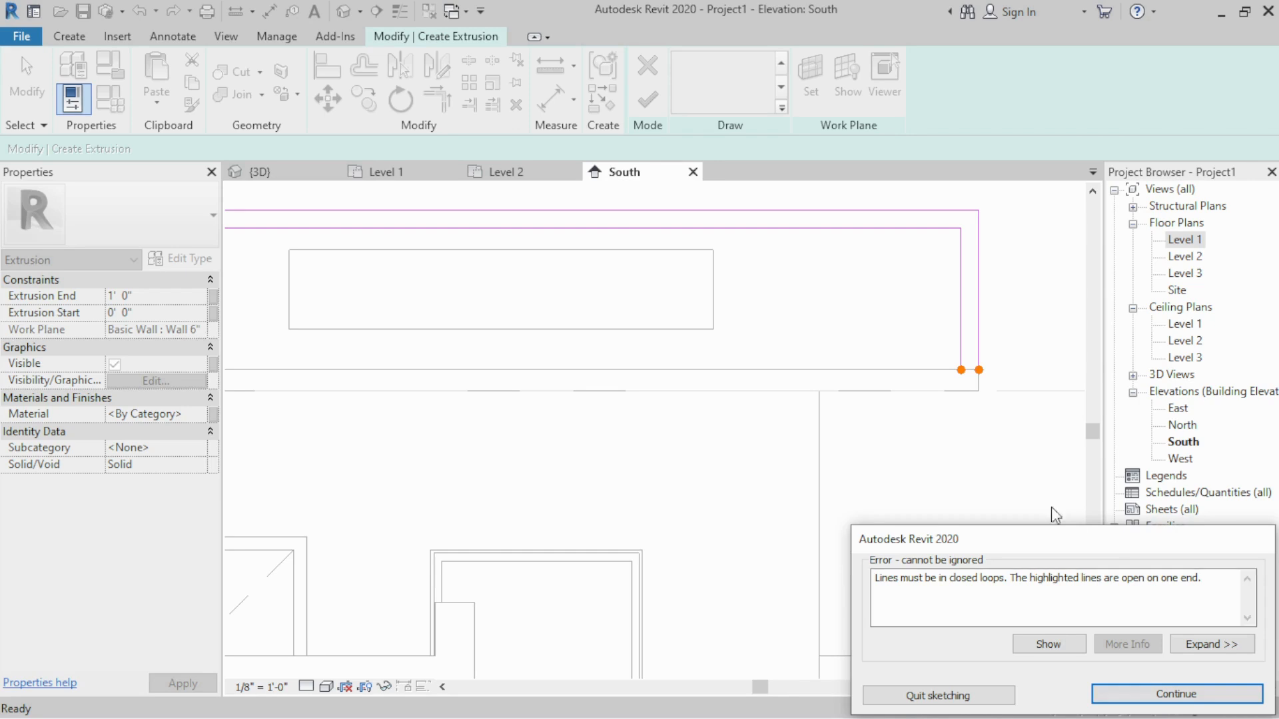
{"action": "left_click", "coordinate": [1177, 694]}
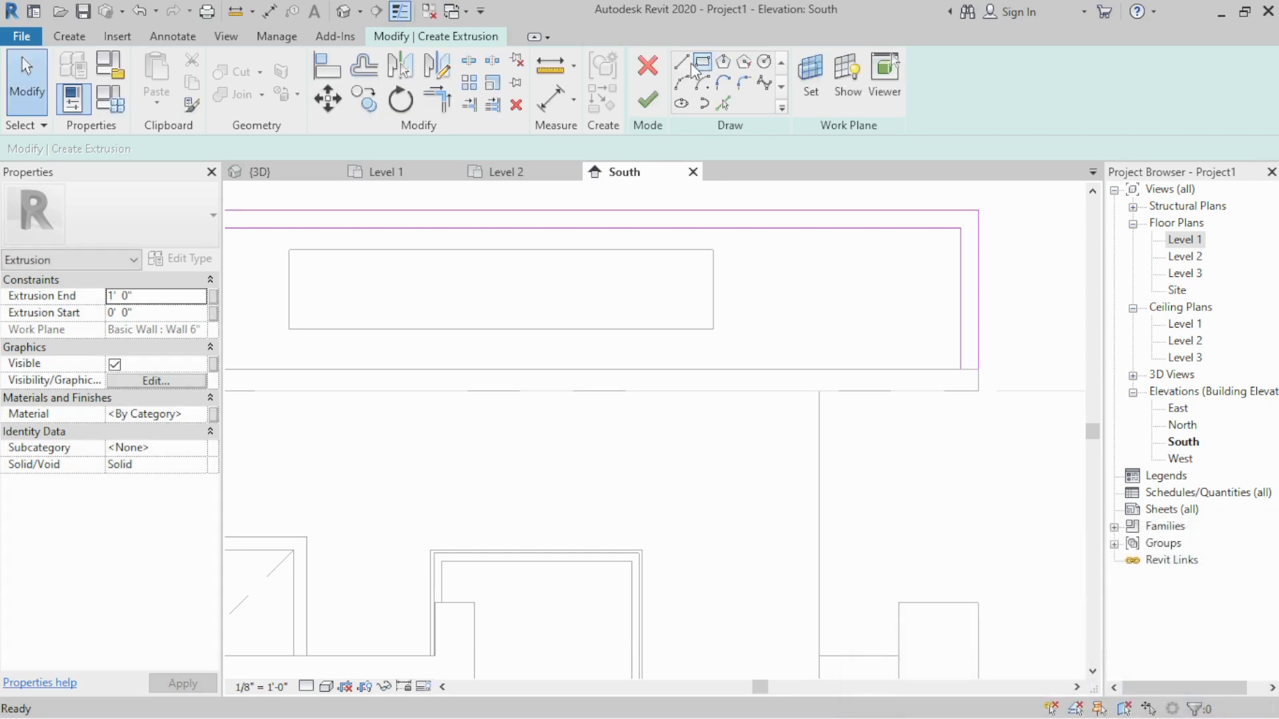
{"action": "scroll", "coordinate": [962, 357], "scroll_direction": "up", "scroll_amount": 2}
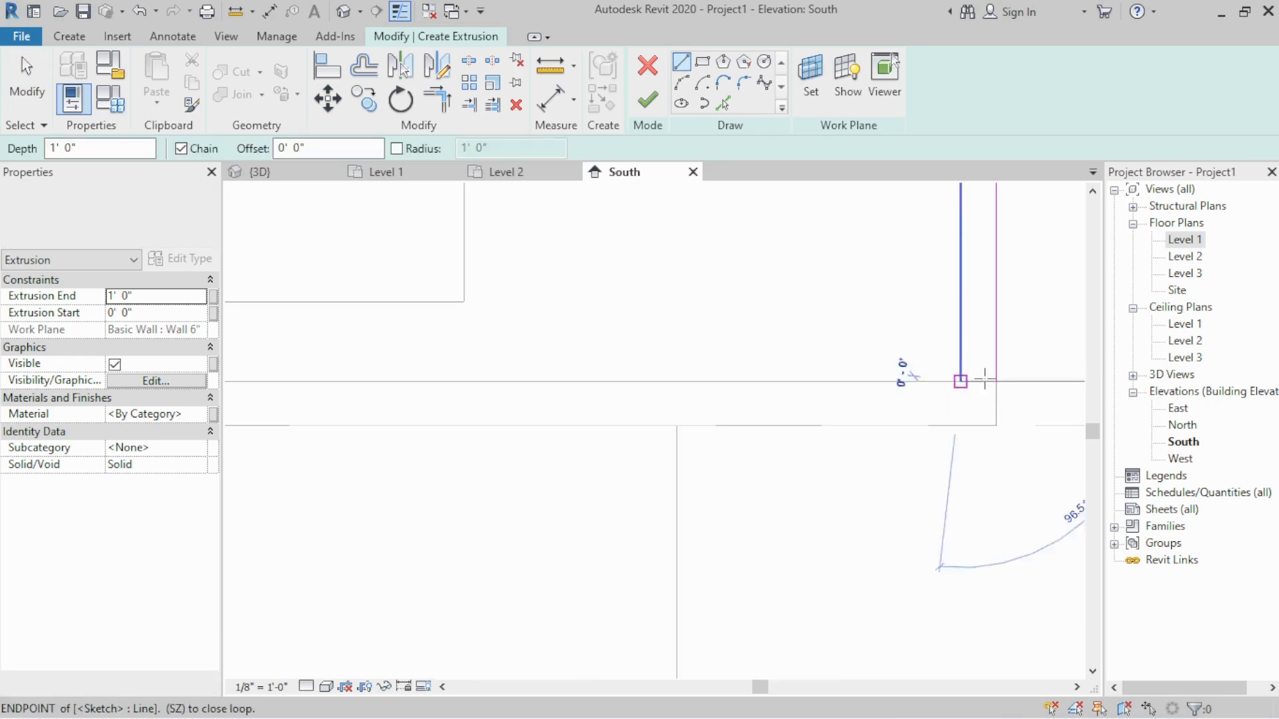
{"action": "left_click", "coordinate": [996, 381]}
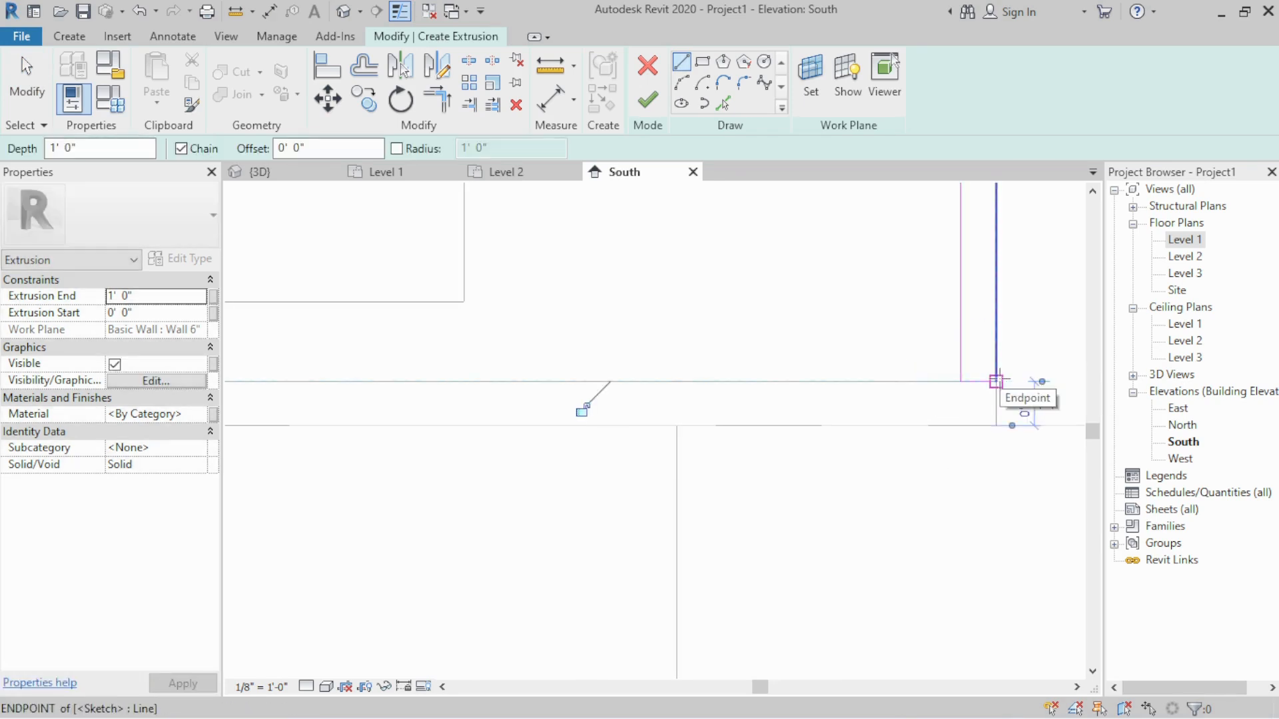
{"action": "scroll", "coordinate": [790, 379], "scroll_direction": "down", "scroll_amount": 6}
{"action": "key", "text": "Escape"}
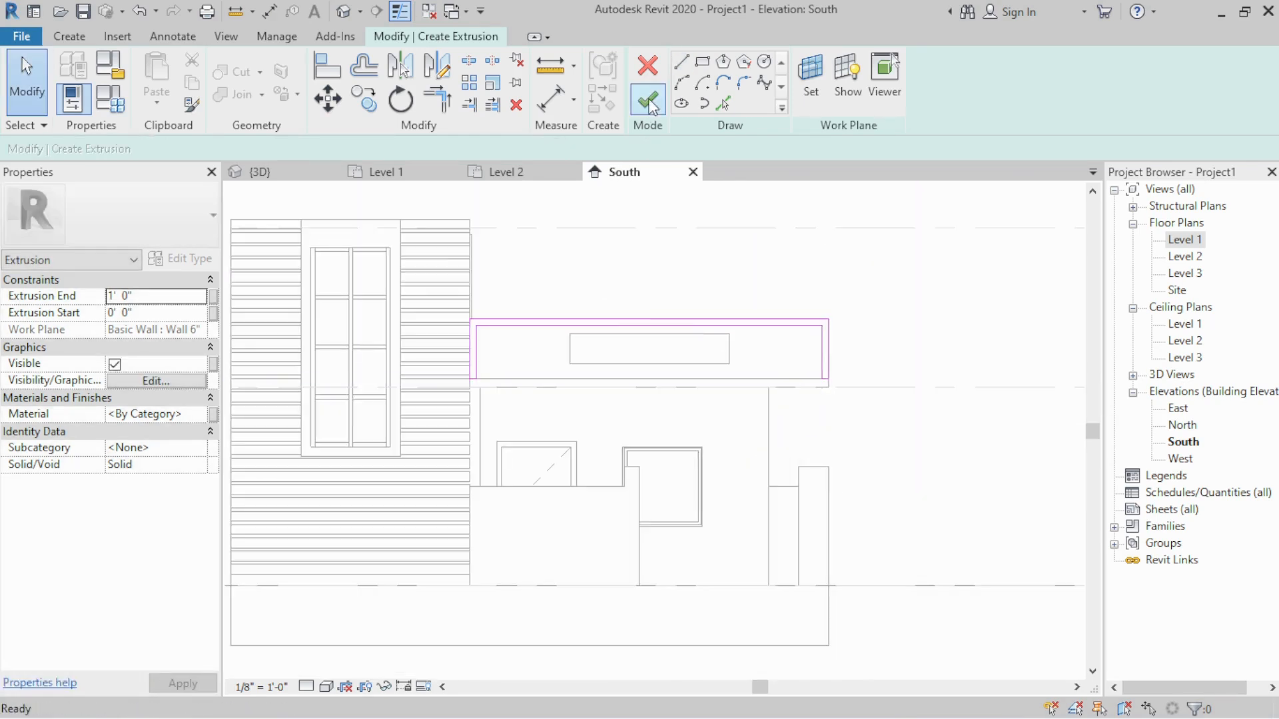
{"action": "left_click", "coordinate": [647, 102]}
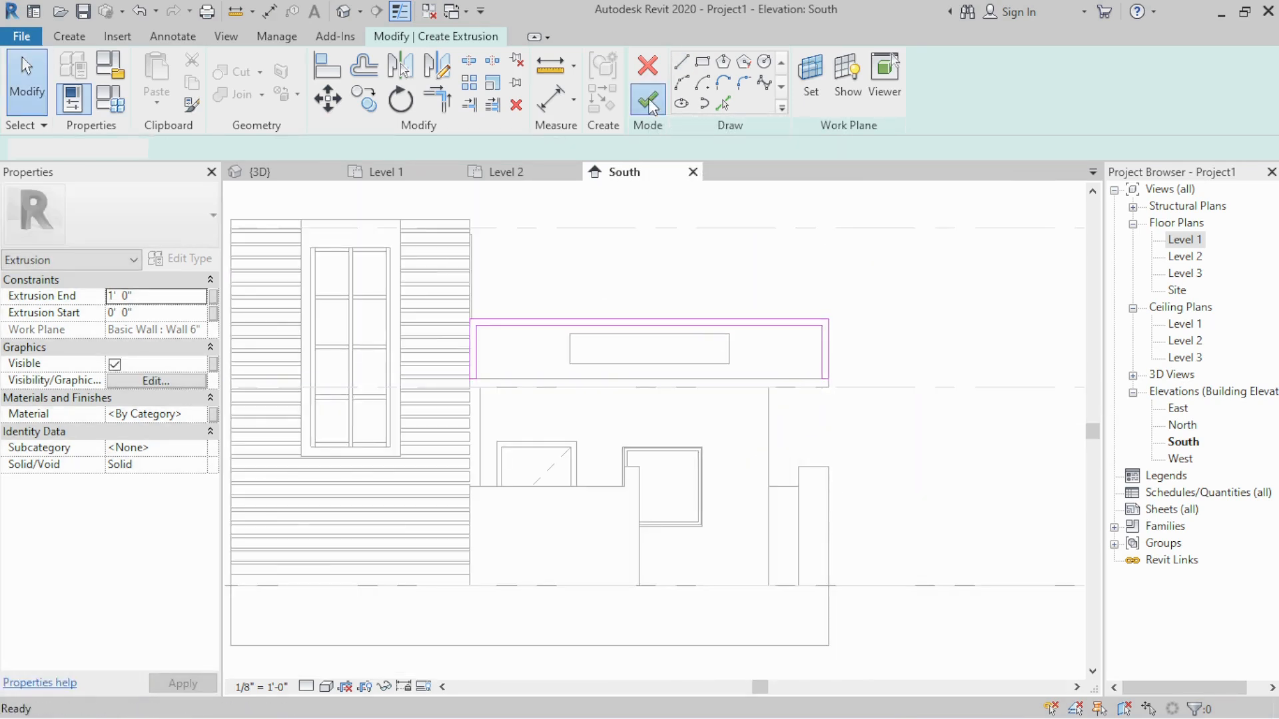
Set the parapet frame's extrusion depth to 2" in the 3D view
{"action": "left_click", "coordinate": [283, 173]}
{"action": "middle_click_drag", "start_coordinate": [685, 385], "coordinate": [540, 437], "text": "shift"}
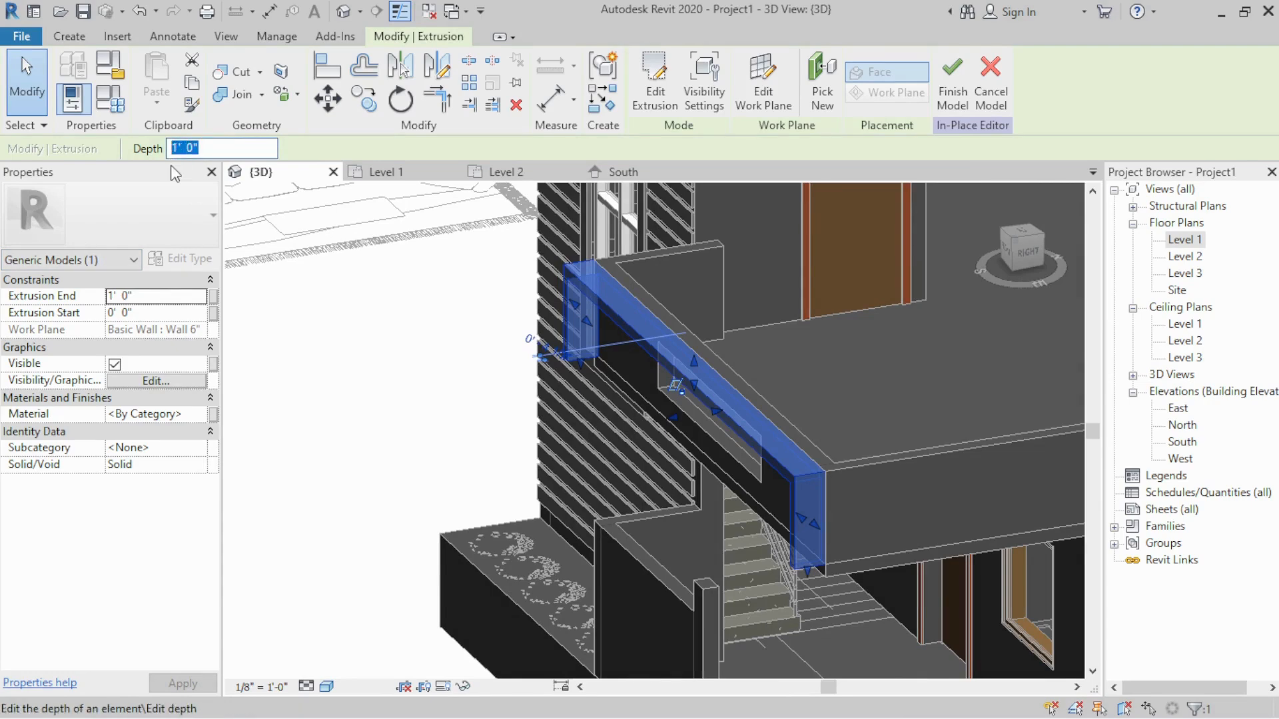
{"action": "left_click", "coordinate": [763, 376]}
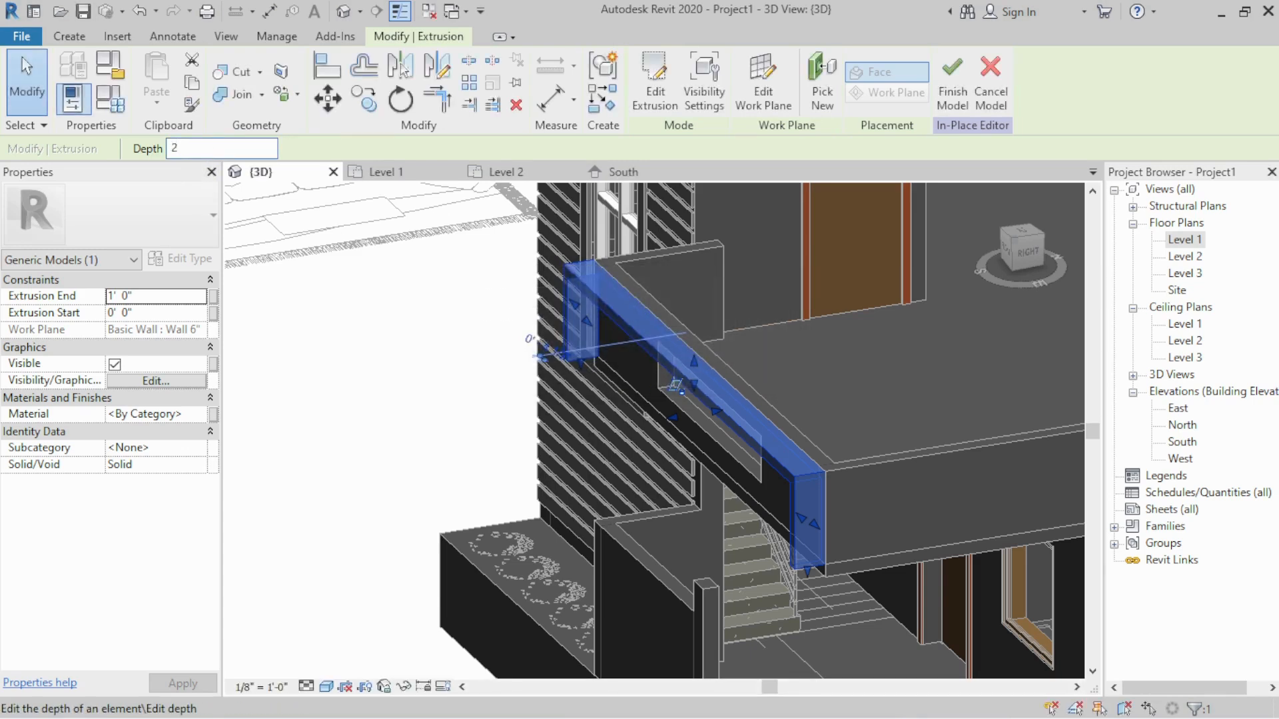
{"action": "type", "text": "\""}
{"action": "key", "text": "Return"}
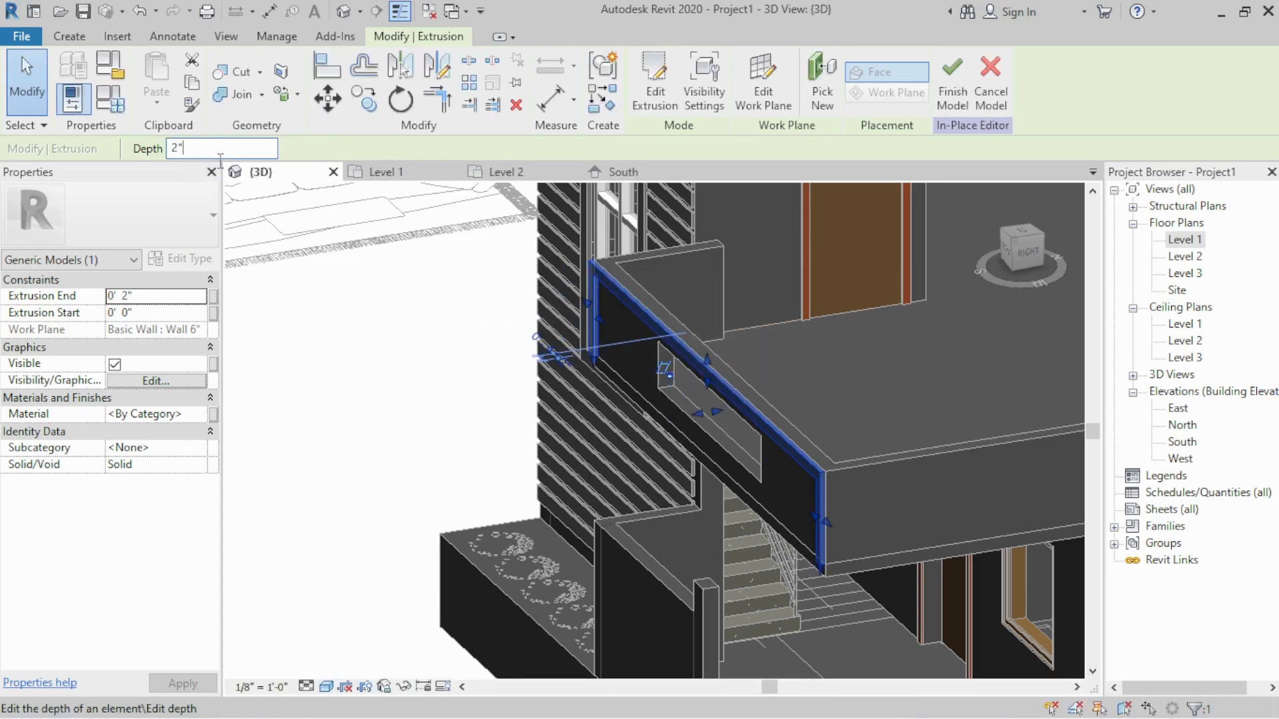
Stretch the lower ends of the frame's right and left legs down to the parapet's bottom edge in the South elevation
{"action": "left_click", "coordinate": [630, 173]}
{"action": "scroll", "coordinate": [846, 427], "scroll_direction": "up", "scroll_amount": 4}
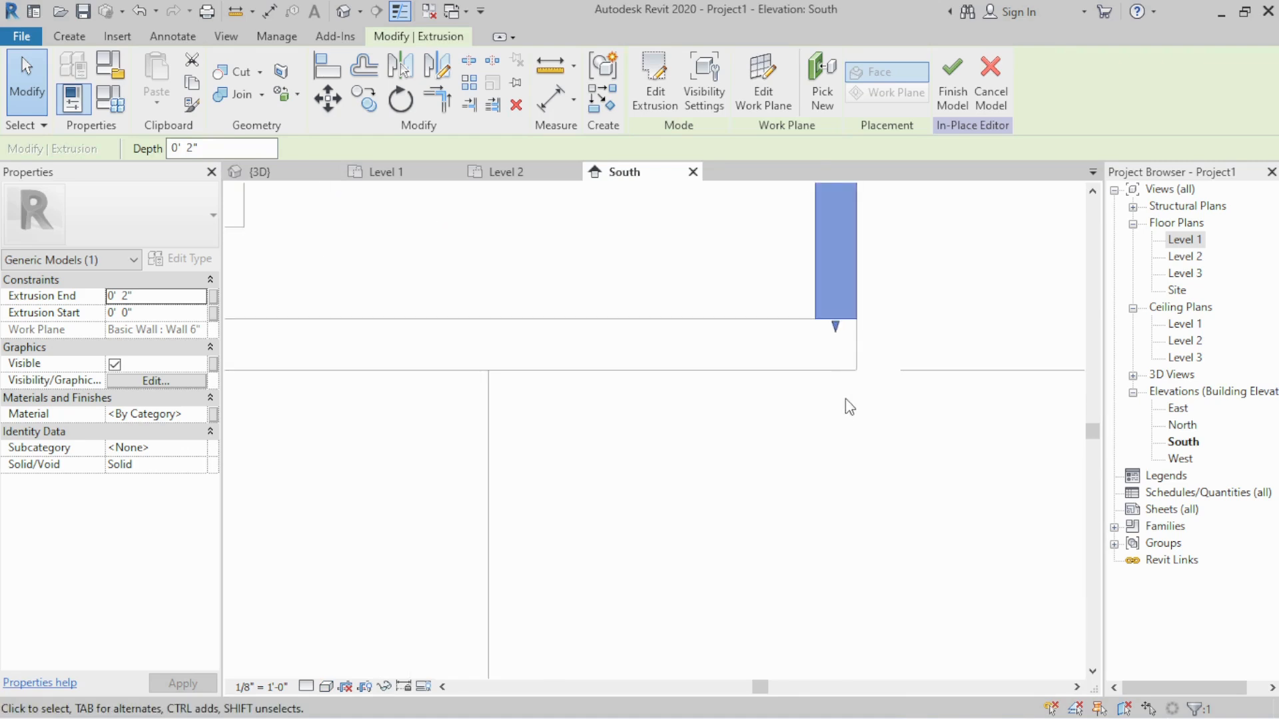
{"action": "left_click_drag", "start_coordinate": [838, 366], "coordinate": [837, 369]}
{"action": "scroll", "coordinate": [894, 432], "scroll_direction": "down", "scroll_amount": 4}
{"action": "middle_click_drag", "start_coordinate": [613, 440], "coordinate": [845, 447]}
{"action": "scroll", "coordinate": [475, 427], "scroll_direction": "up", "scroll_amount": 5}
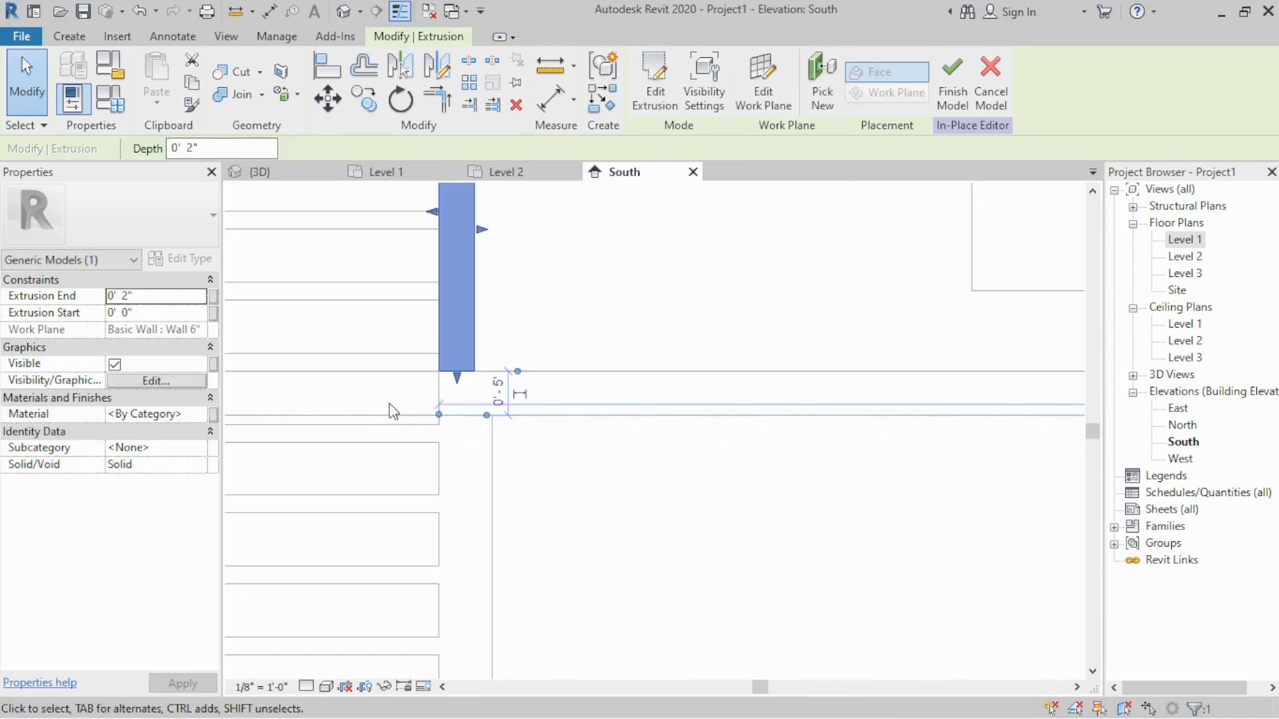
{"action": "left_click_drag", "start_coordinate": [505, 365], "coordinate": [502, 424]}
{"action": "left_click", "coordinate": [397, 263]}
Examine the extruded frame on the parapet from several angles in the 3D view
{"action": "left_click", "coordinate": [302, 170]}
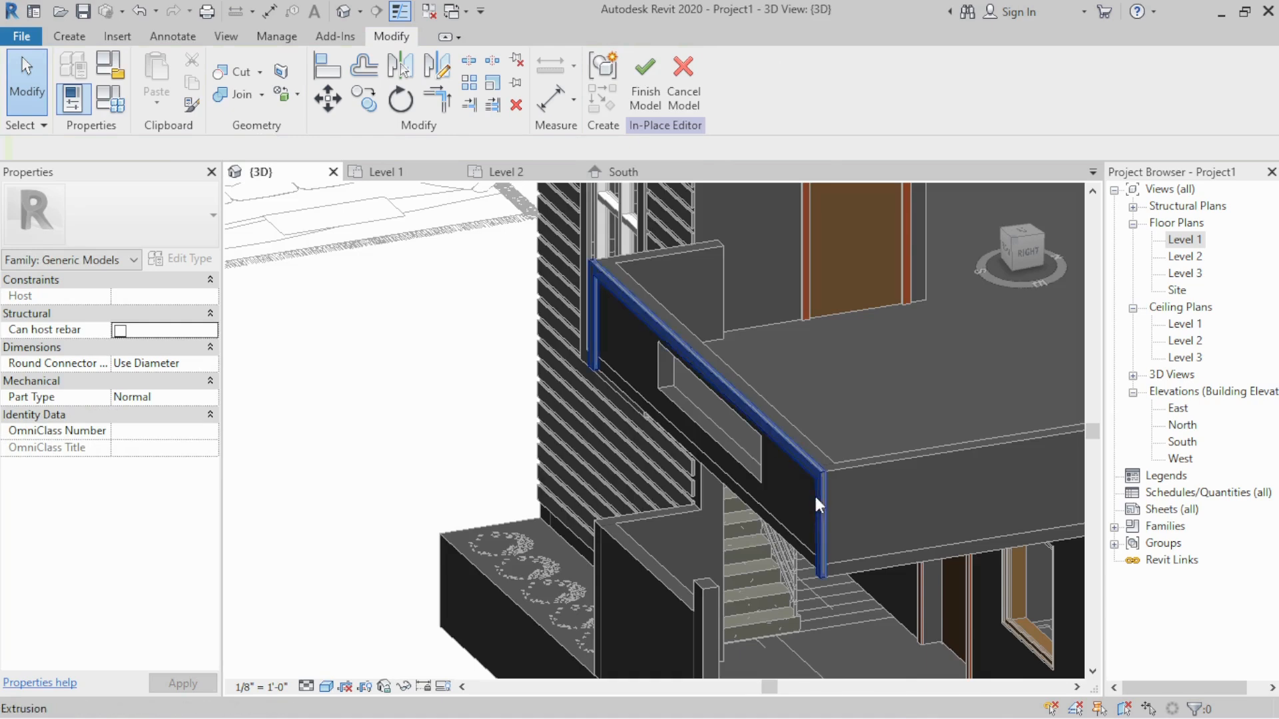
{"action": "scroll", "coordinate": [829, 603], "scroll_direction": "up", "scroll_amount": 6}
{"action": "scroll", "coordinate": [844, 525], "scroll_direction": "down", "scroll_amount": 9}
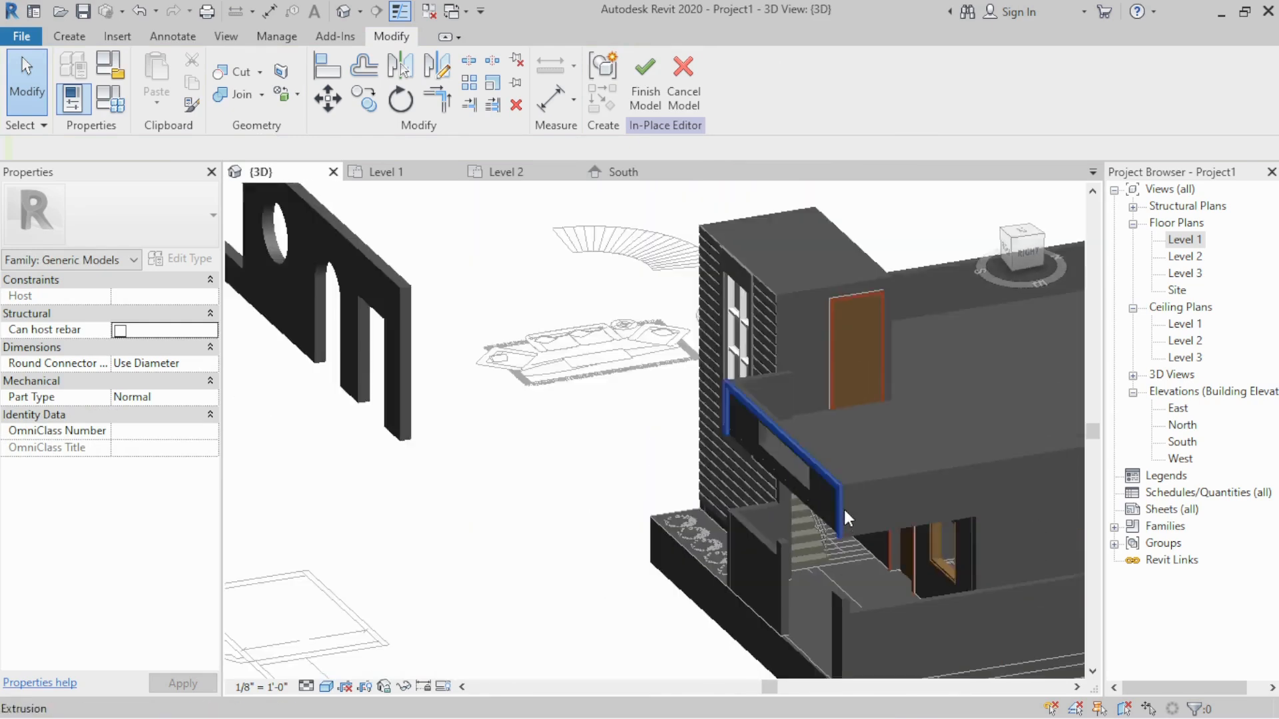
{"action": "scroll", "coordinate": [377, 427], "scroll_direction": "down", "scroll_amount": 2}
{"action": "middle_click_drag", "start_coordinate": [513, 485], "coordinate": [593, 451], "text": "shift"}
{"action": "scroll", "coordinate": [712, 470], "scroll_direction": "up", "scroll_amount": 2}
{"action": "scroll", "coordinate": [641, 450], "scroll_direction": "up", "scroll_amount": 3}
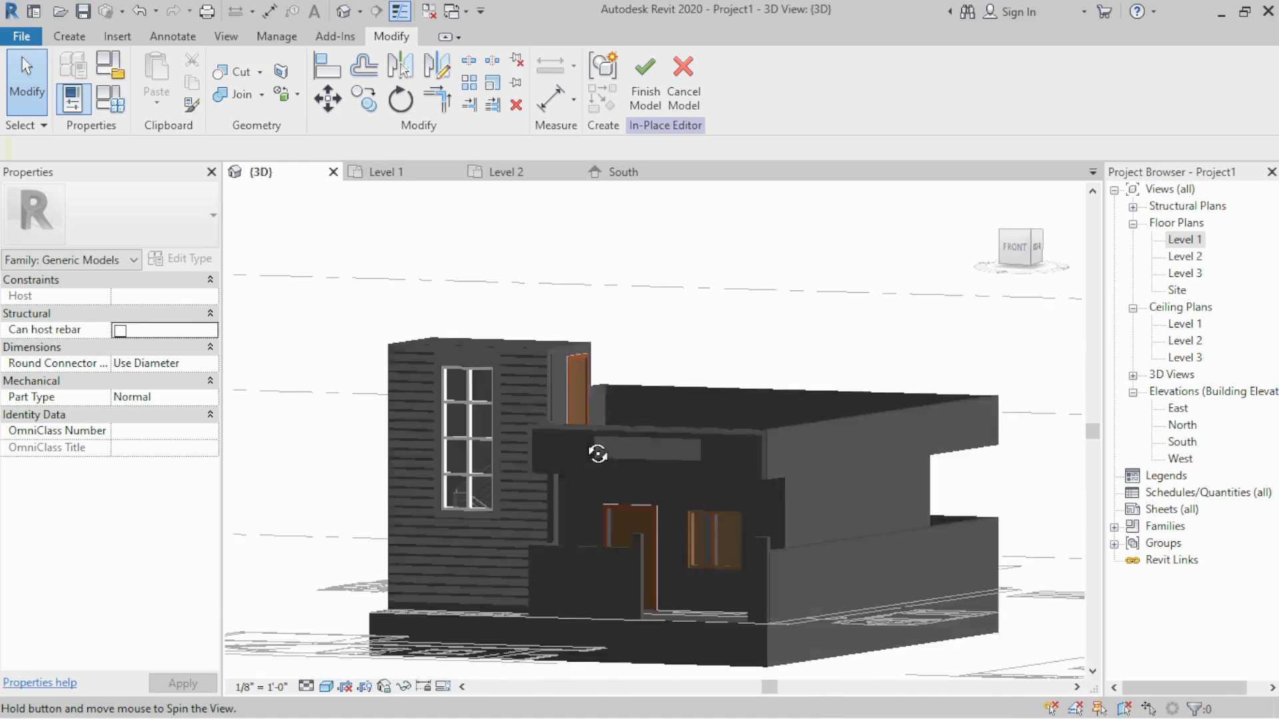
{"action": "scroll", "coordinate": [511, 448], "scroll_direction": "up", "scroll_amount": 2}
Reopen the frame's extrusion sketch in the South elevation, finish it, and complete the in-place model
{"action": "left_click", "coordinate": [630, 173]}
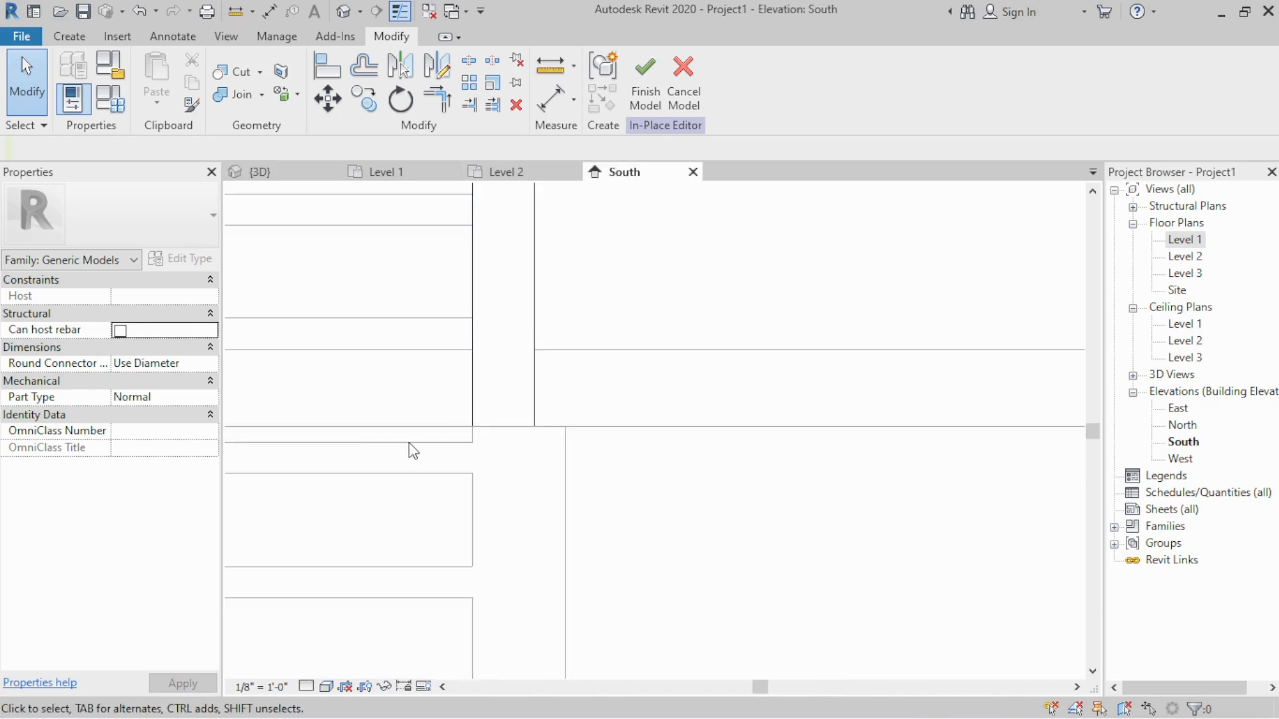
{"action": "scroll", "coordinate": [409, 443], "scroll_direction": "down", "scroll_amount": 4}
{"action": "middle_click_drag", "start_coordinate": [818, 437], "coordinate": [720, 423]}
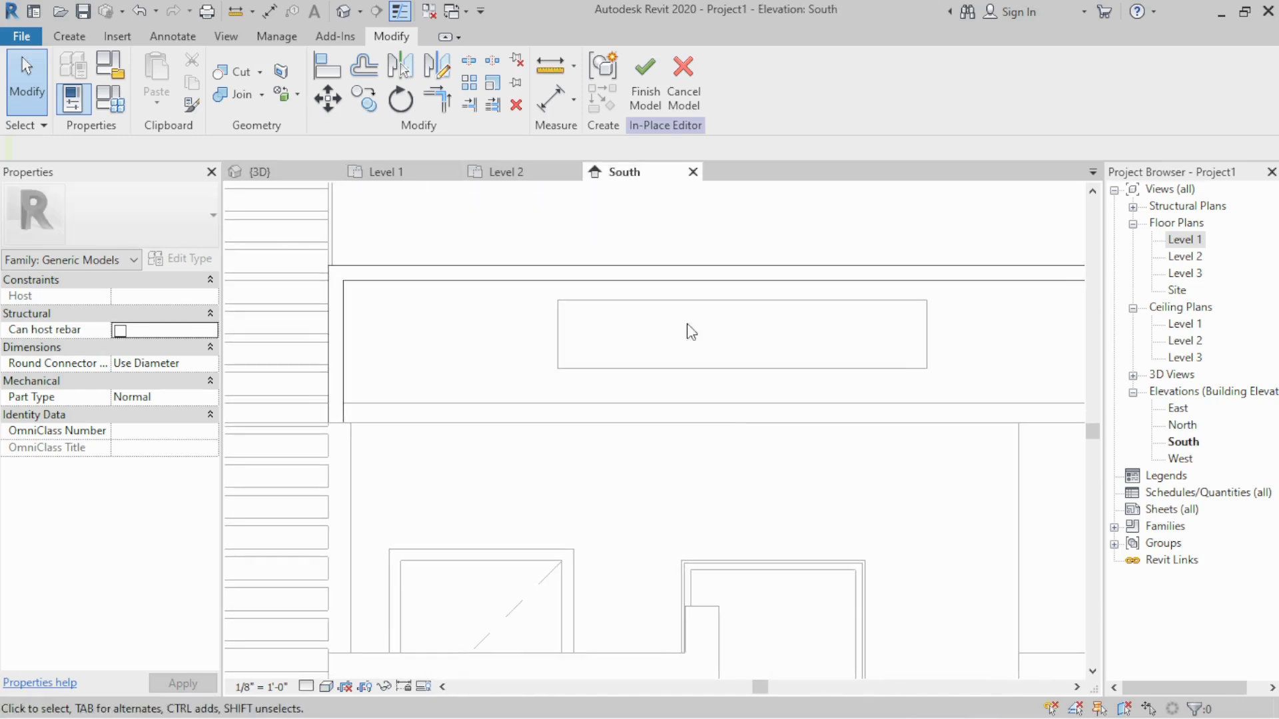
{"action": "double_click", "coordinate": [690, 282]}
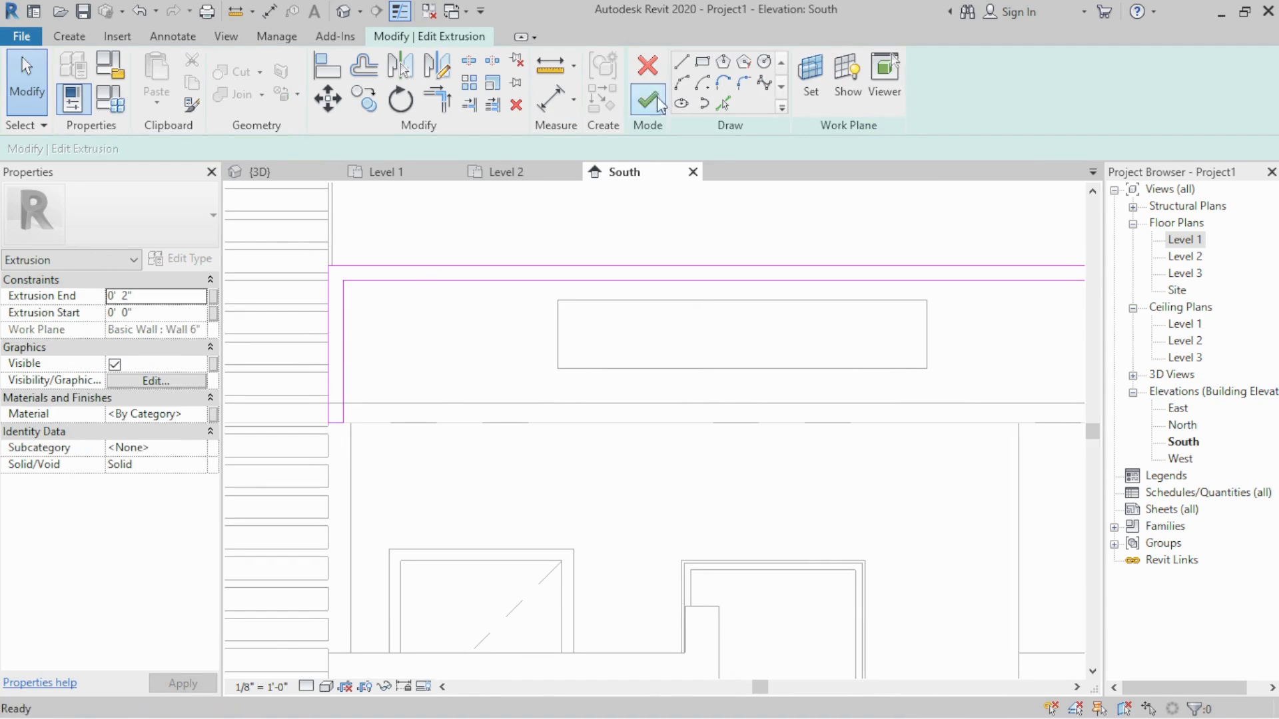
{"action": "left_click", "coordinate": [659, 103]}
{"action": "left_click", "coordinate": [270, 173]}
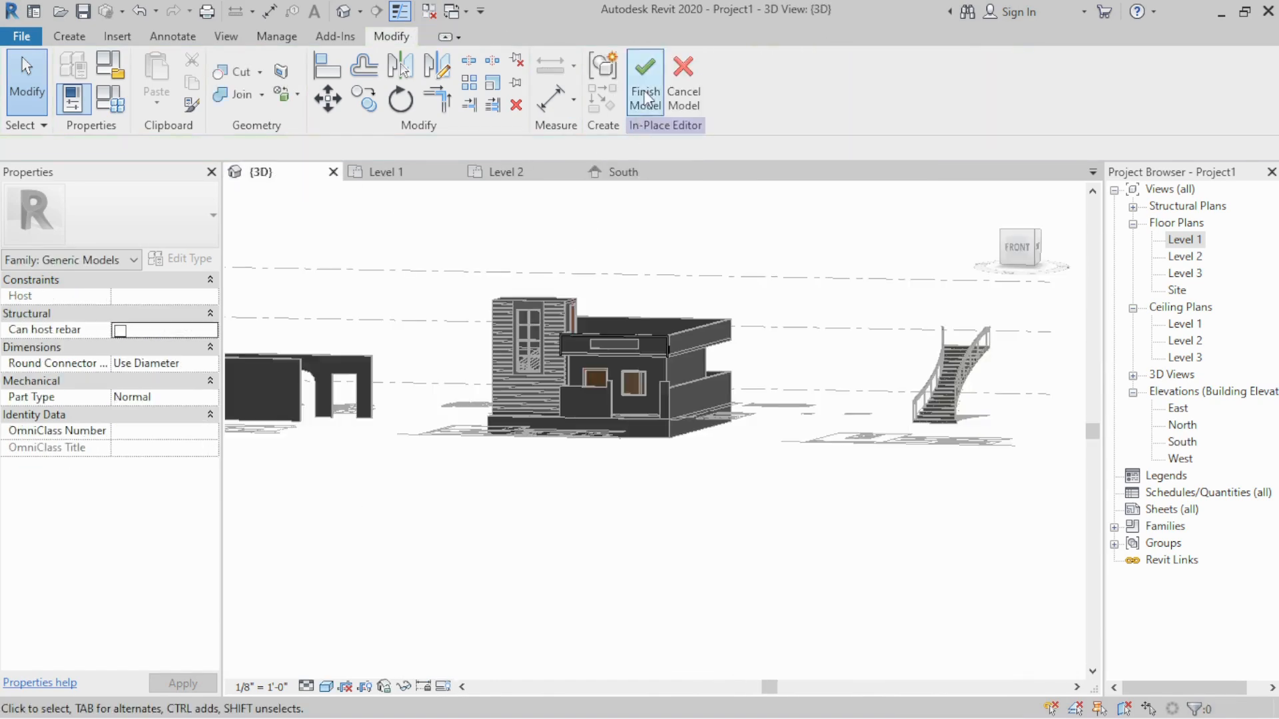
{"action": "left_click", "coordinate": [649, 87]}
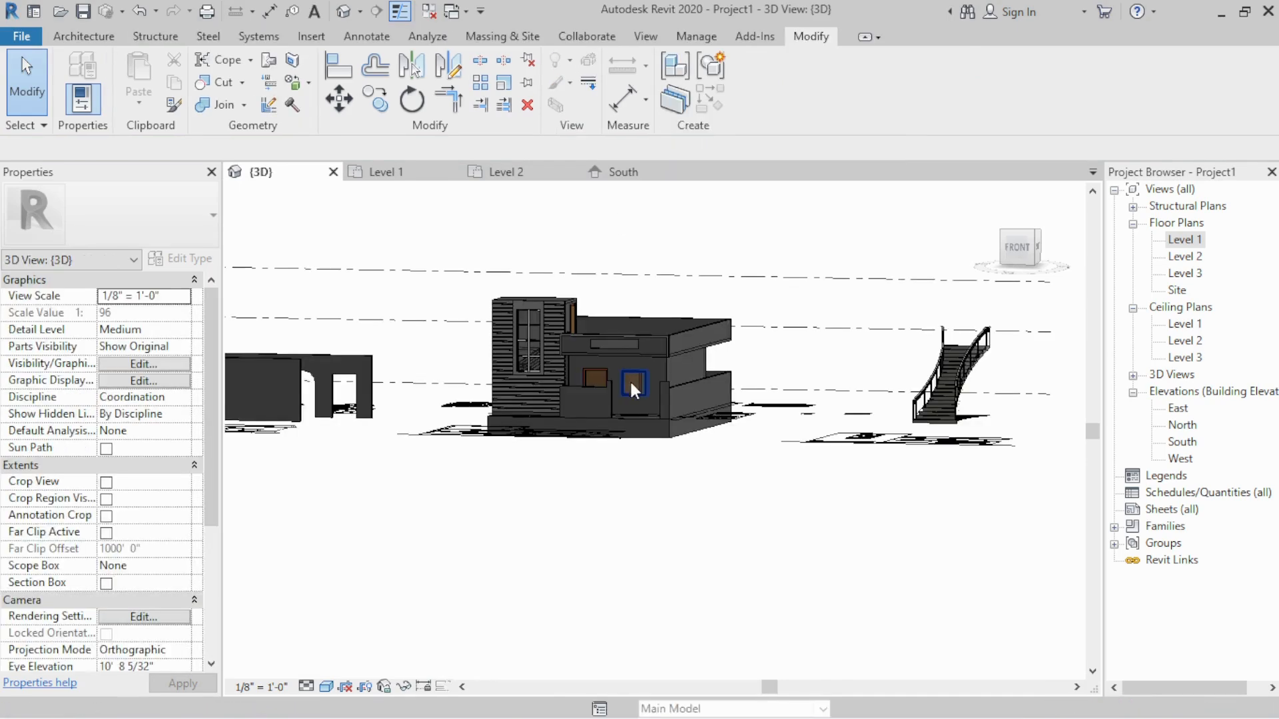
Select the finished parapet frame in the 3D view and open it for in-place editing
{"action": "middle_click_drag", "start_coordinate": [629, 378], "coordinate": [606, 486], "text": "shift"}
{"action": "scroll", "coordinate": [594, 325], "scroll_direction": "up", "scroll_amount": 6}
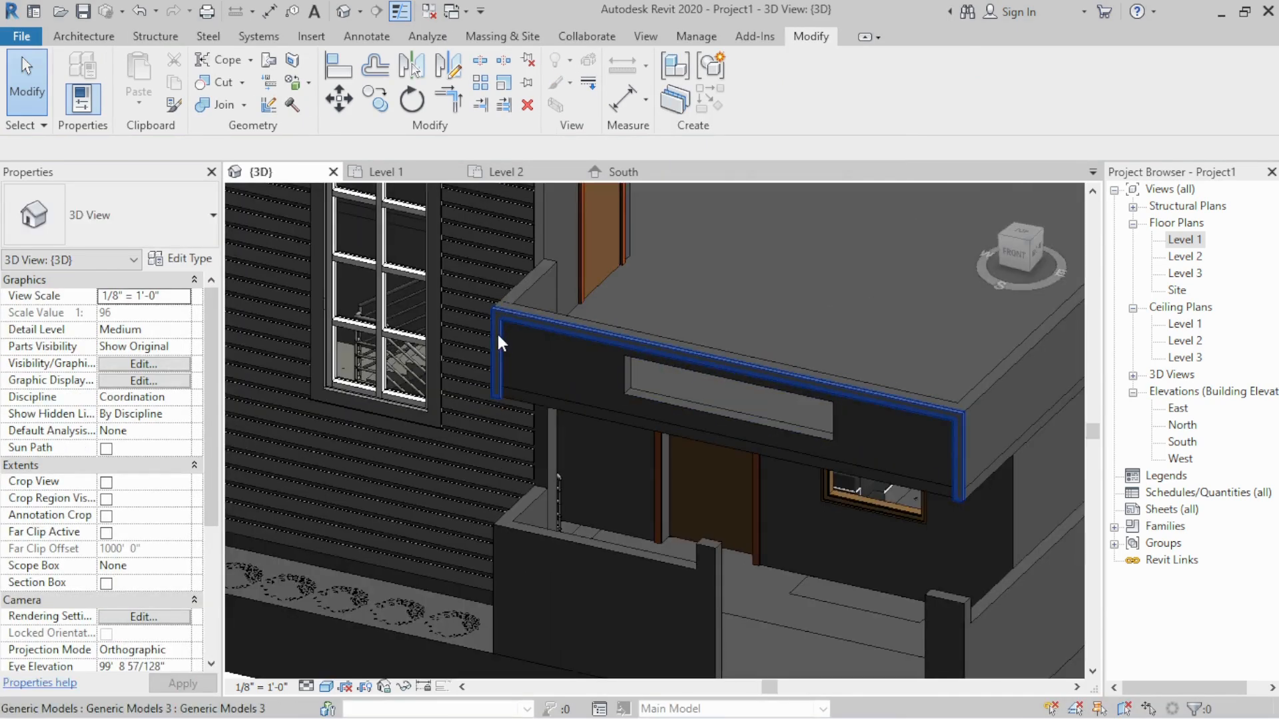
{"action": "left_click", "coordinate": [497, 334]}
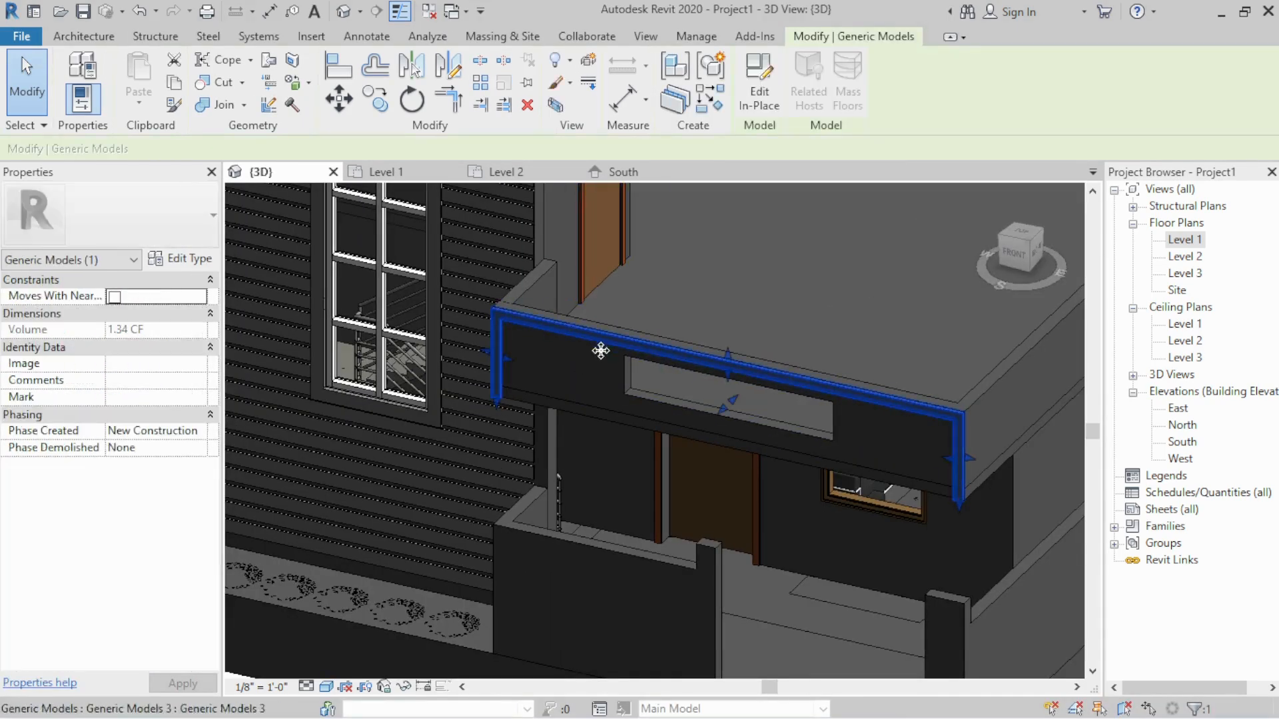
{"action": "scroll", "coordinate": [600, 348], "scroll_direction": "down", "scroll_amount": 3}
{"action": "scroll", "coordinate": [632, 378], "scroll_direction": "up", "scroll_amount": 5}
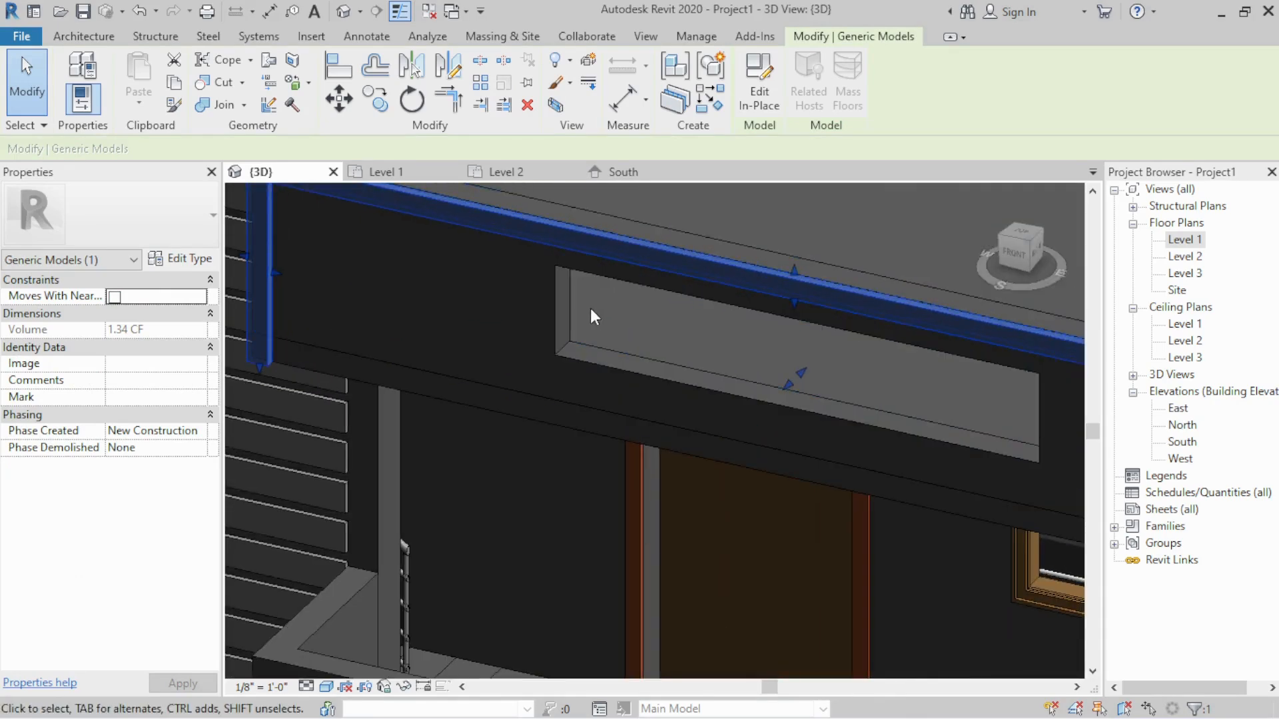
{"action": "scroll", "coordinate": [615, 297], "scroll_direction": "down", "scroll_amount": 5}
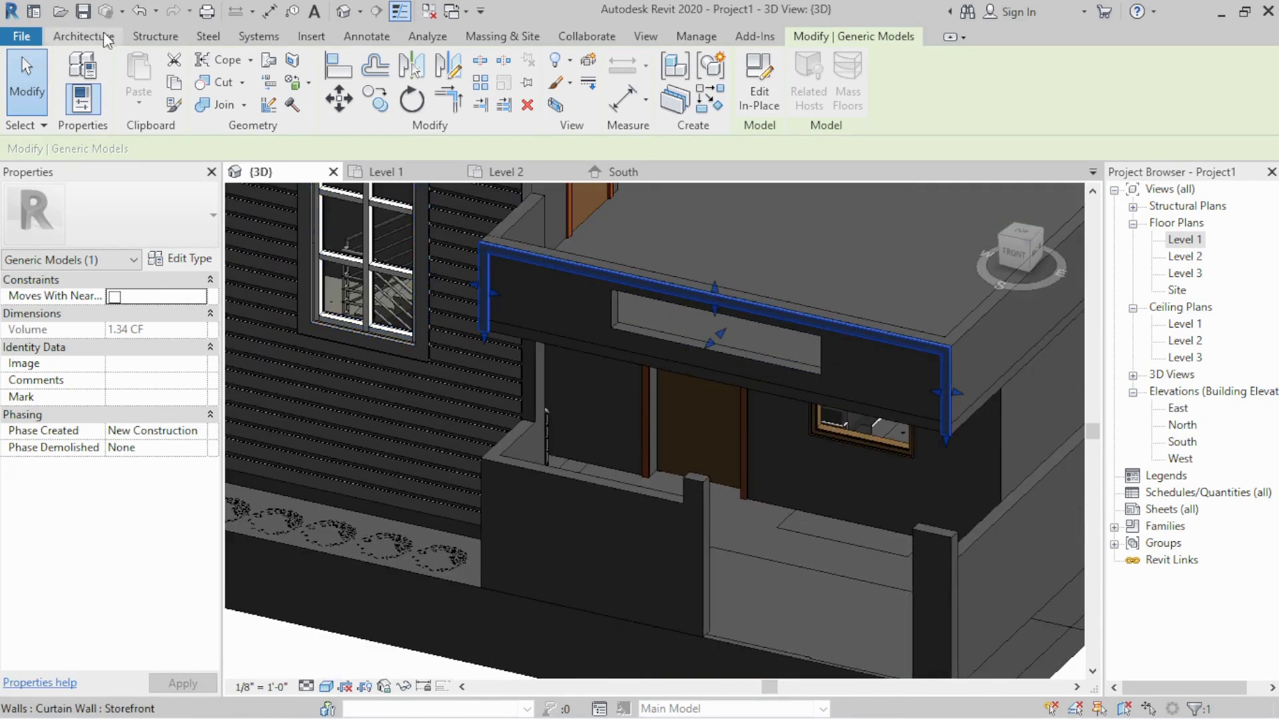
{"action": "left_click", "coordinate": [104, 38]}
{"action": "left_click", "coordinate": [224, 97]}
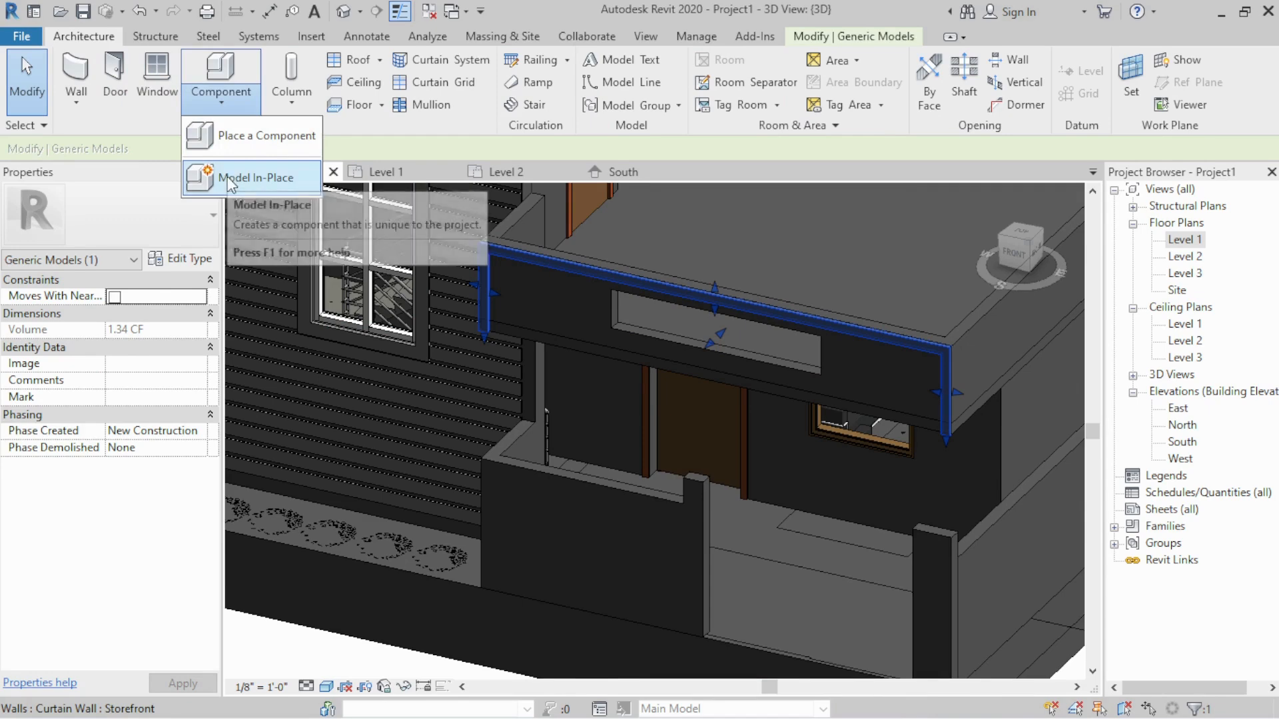
{"action": "left_click", "coordinate": [271, 648]}
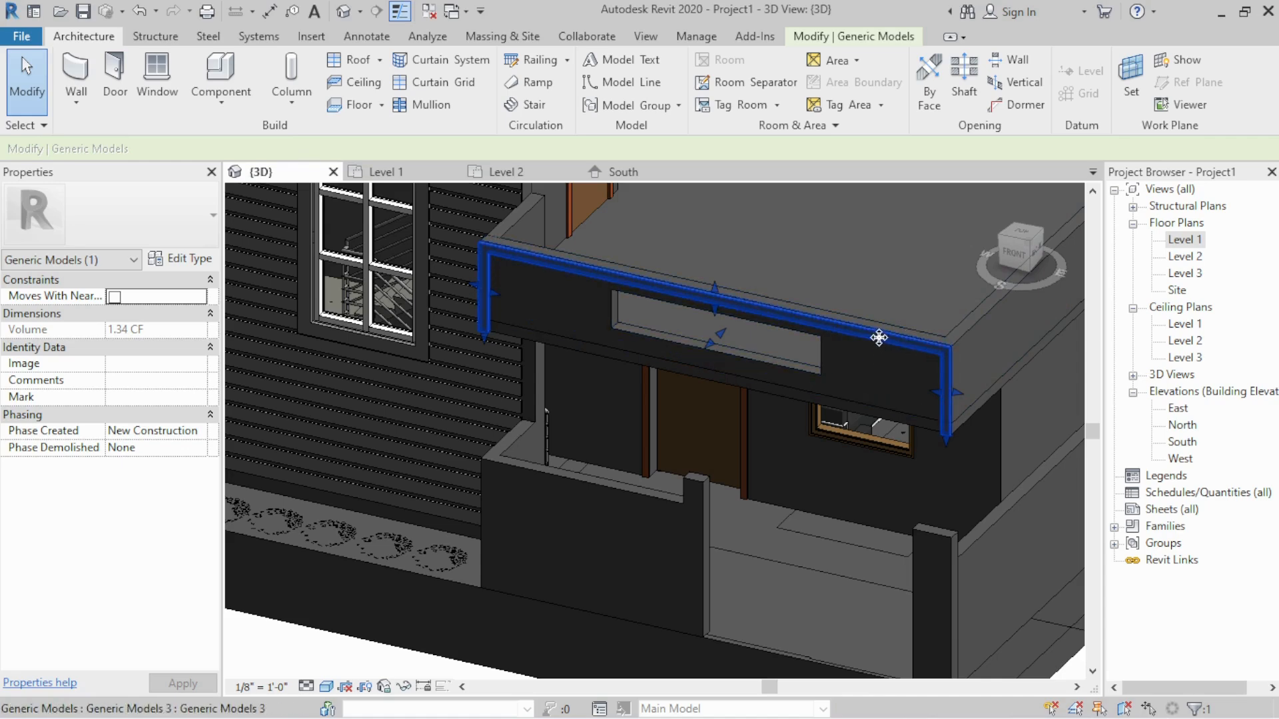
{"action": "left_click", "coordinate": [846, 40]}
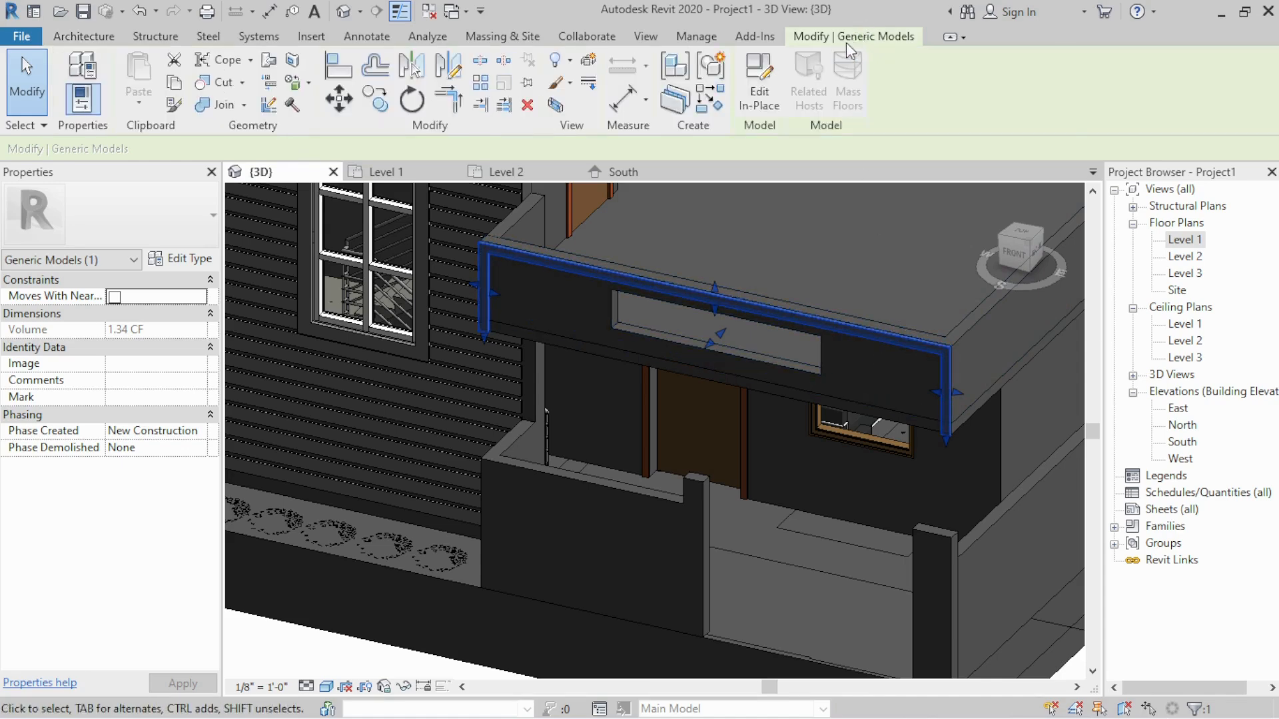
{"action": "left_click", "coordinate": [759, 110]}
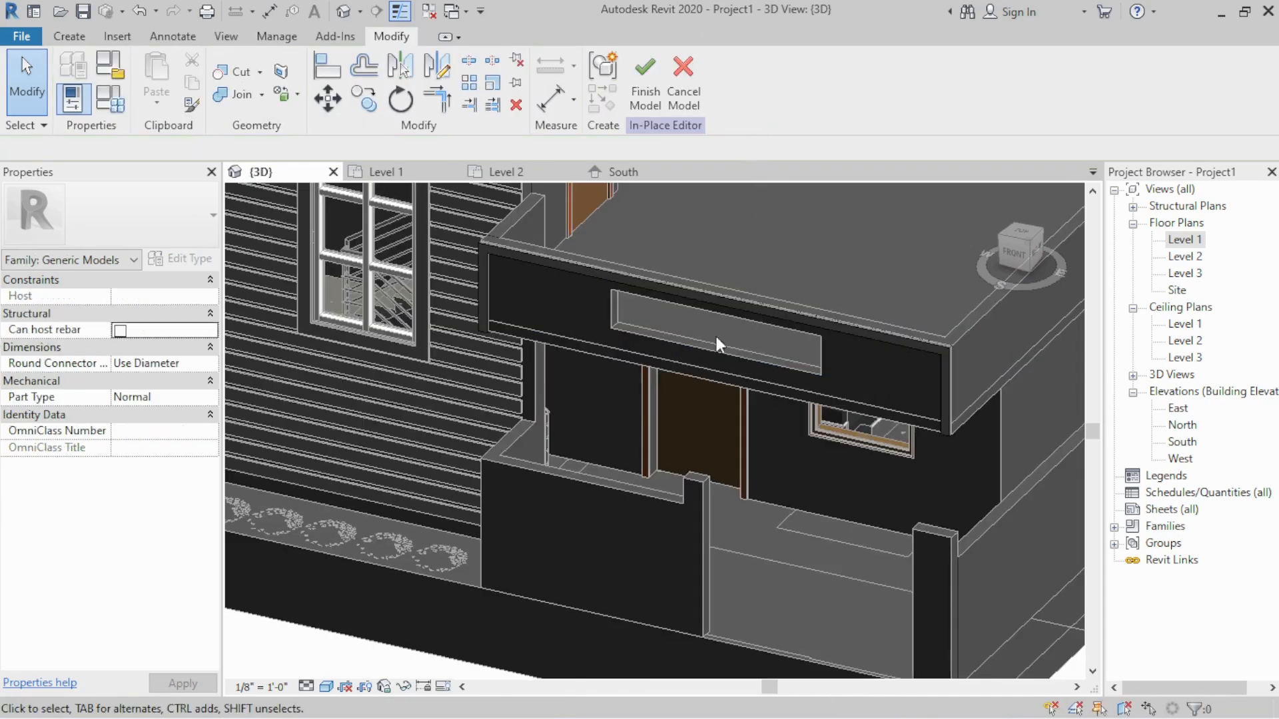
Start a new extrusion with its work plane on the left inner side face of the parapet opening
{"action": "scroll", "coordinate": [550, 280], "scroll_direction": "up", "scroll_amount": 5}
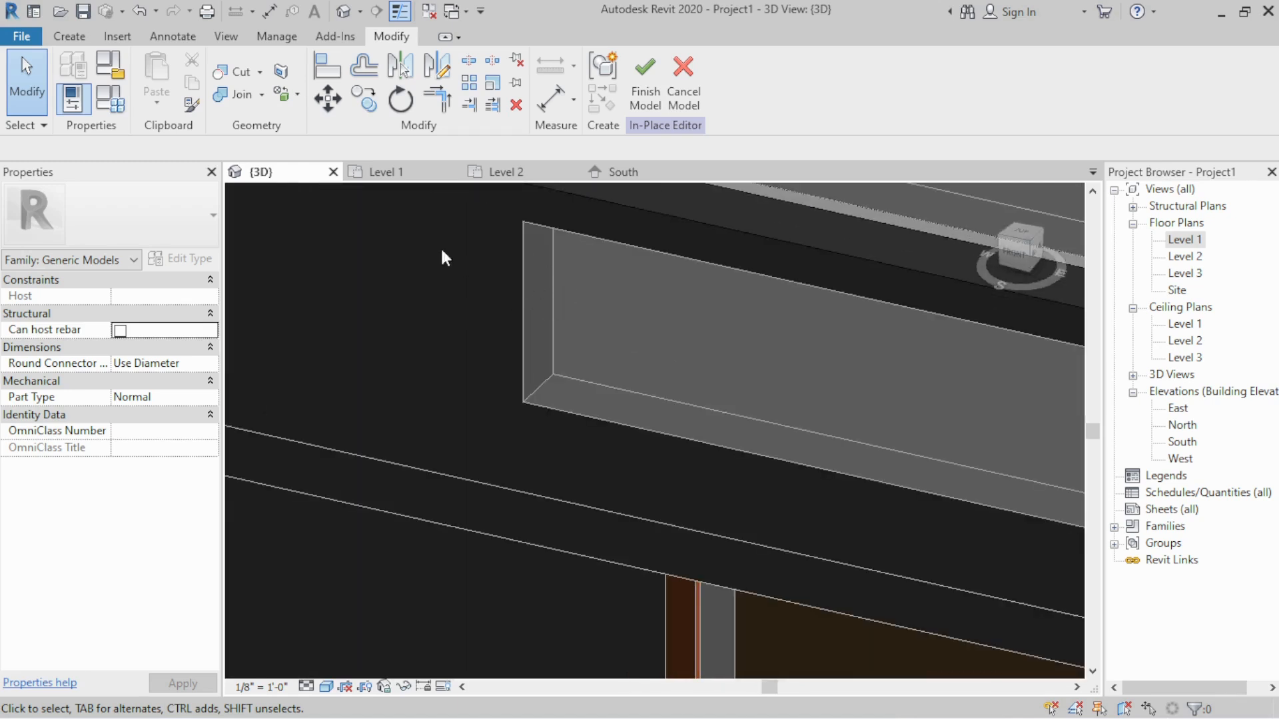
{"action": "left_click", "coordinate": [71, 37]}
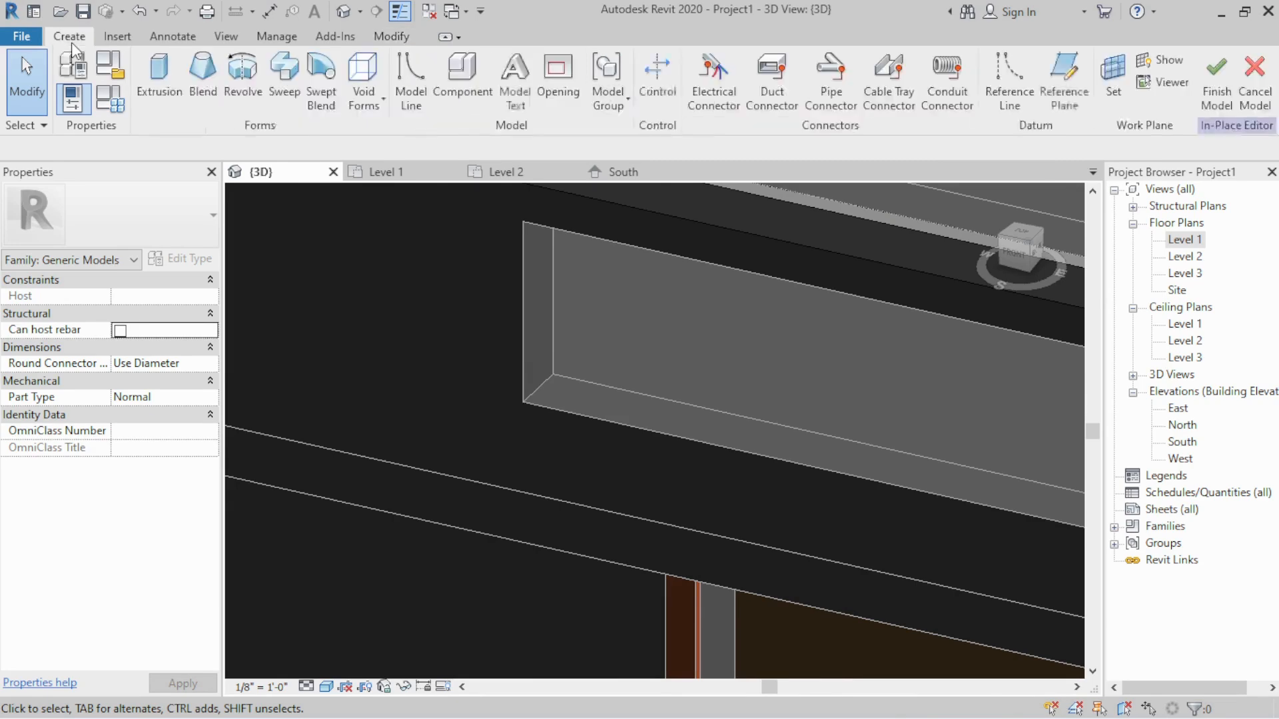
{"action": "left_click", "coordinate": [148, 97]}
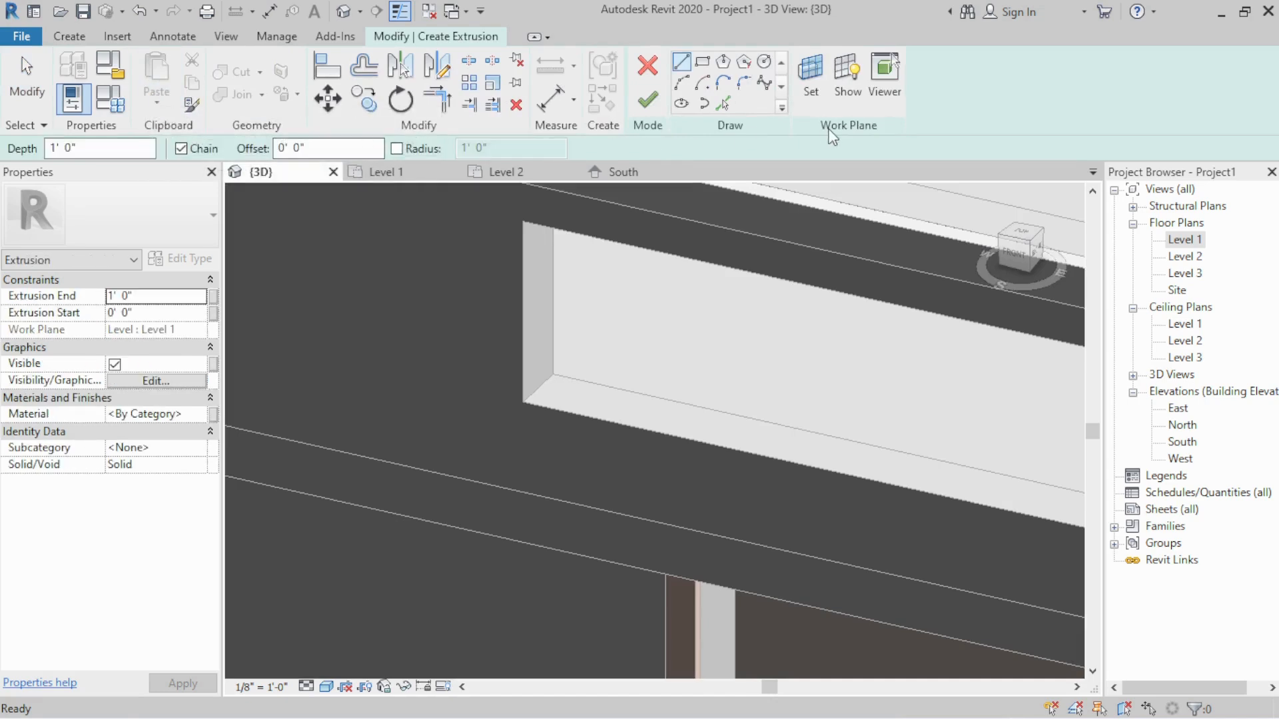
{"action": "left_click", "coordinate": [811, 82]}
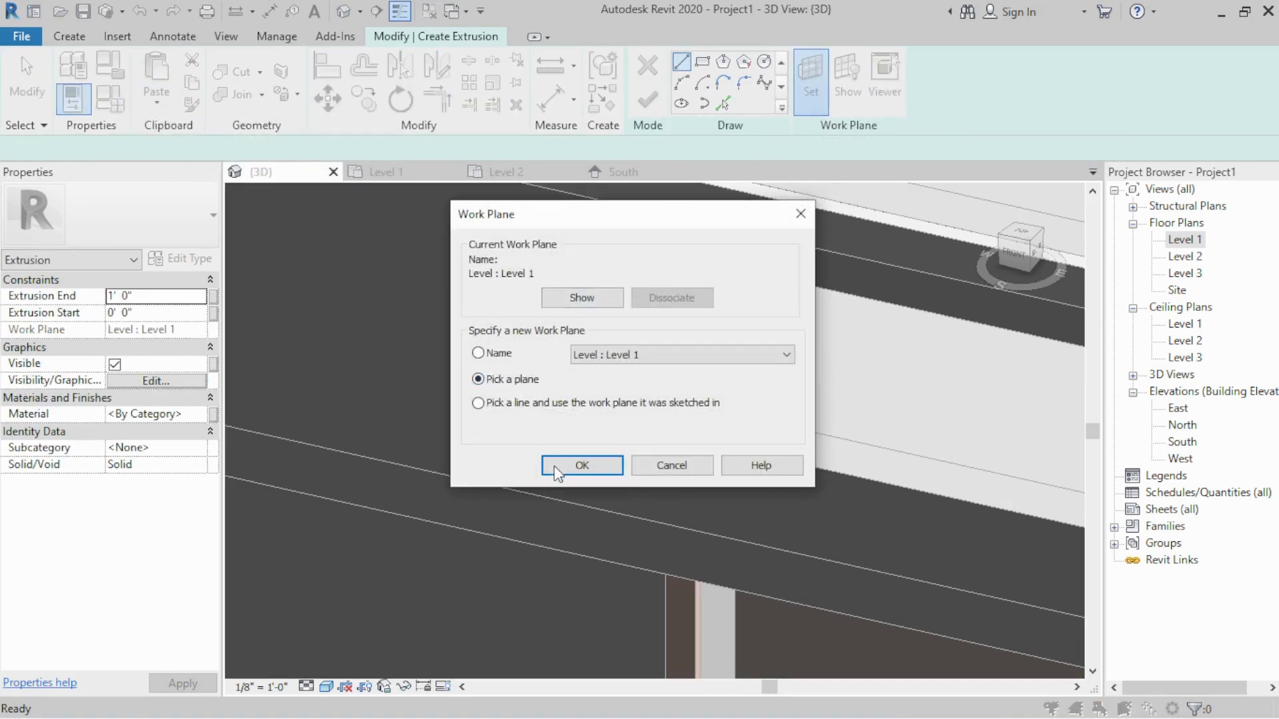
{"action": "left_click", "coordinate": [577, 468]}
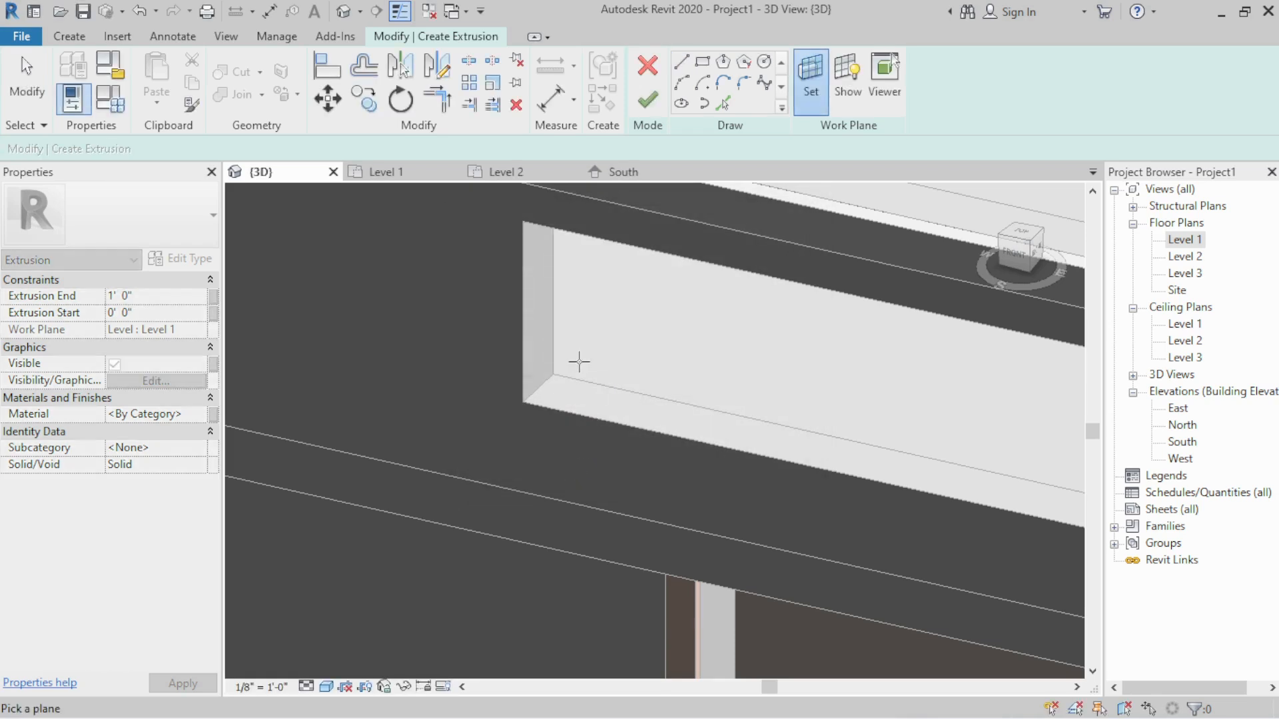
{"action": "left_click", "coordinate": [531, 293]}
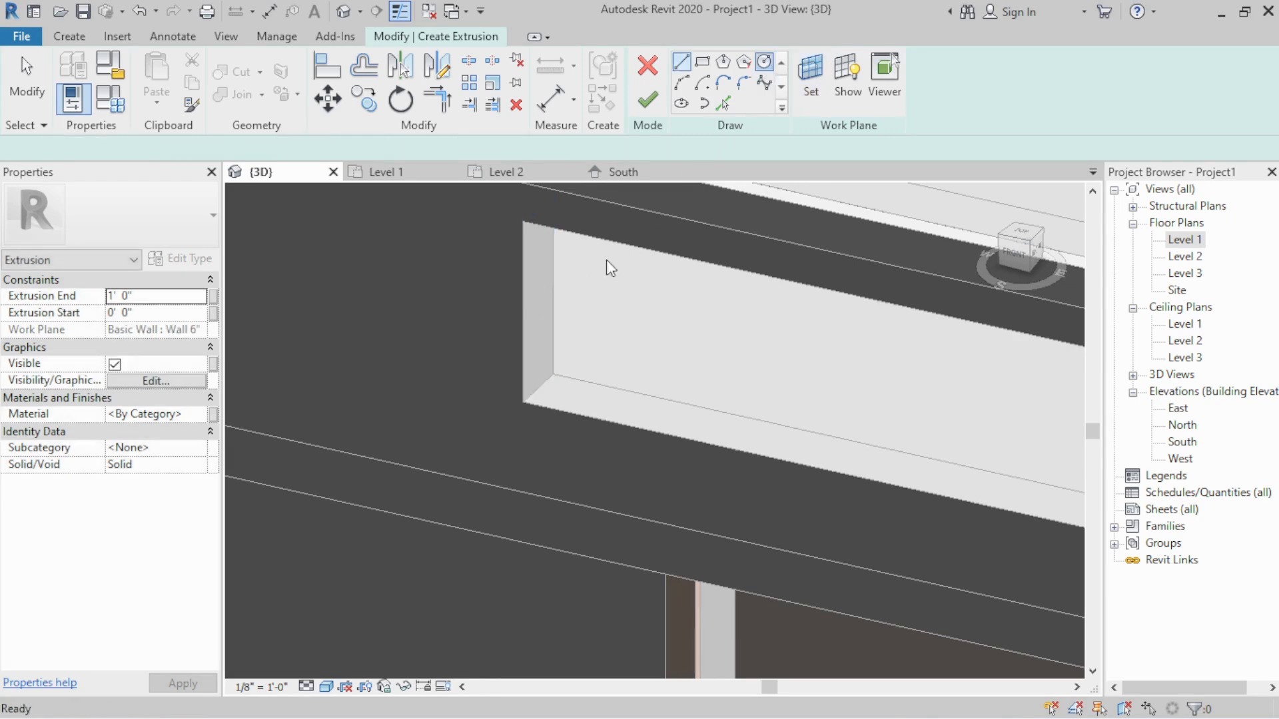
Sketch a circle of about 1-inch radius on the opening's inner side face near its lower end, and finish the extrusion sketch
{"action": "scroll", "coordinate": [541, 369], "scroll_direction": "up", "scroll_amount": 3}
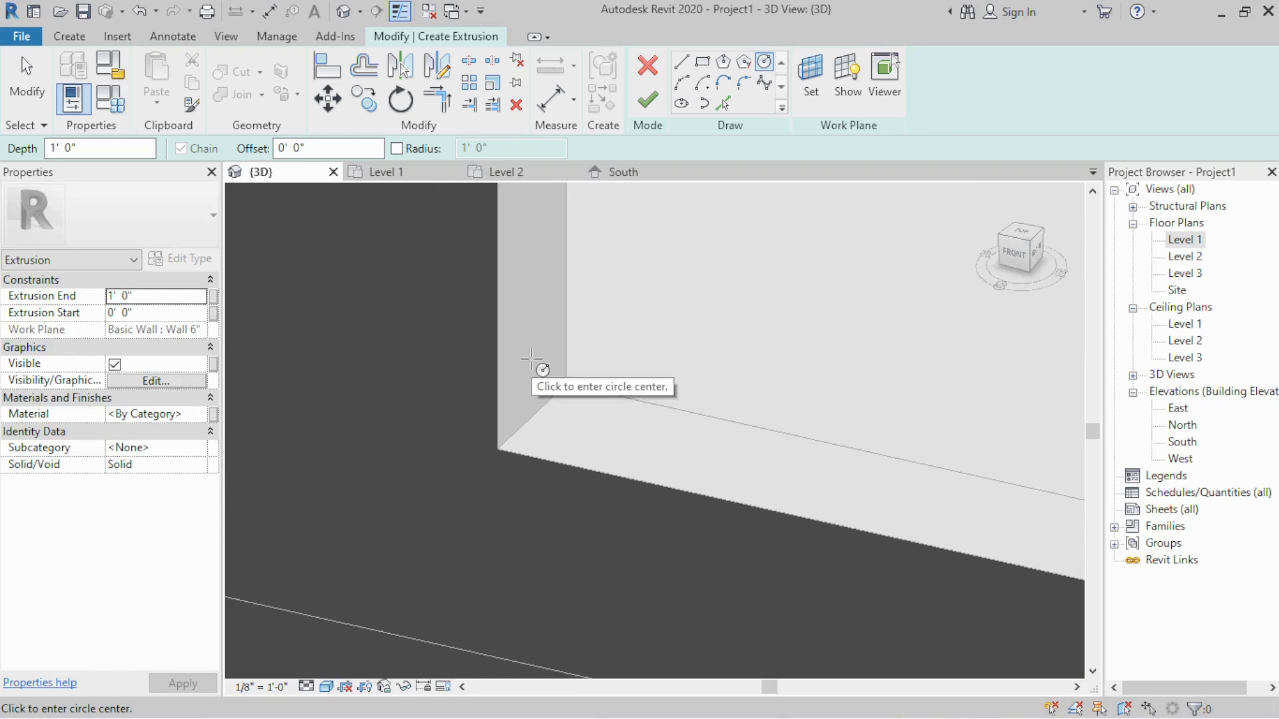
{"action": "left_click", "coordinate": [531, 360]}
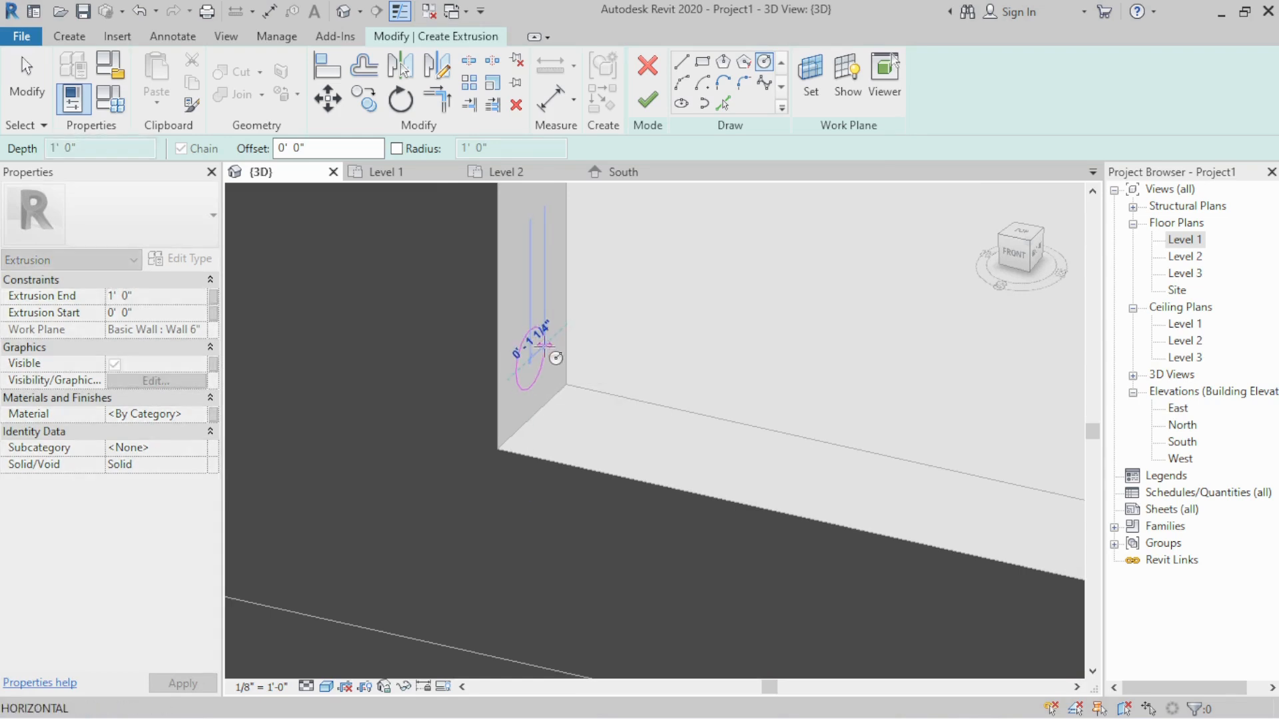
{"action": "left_click", "coordinate": [541, 345]}
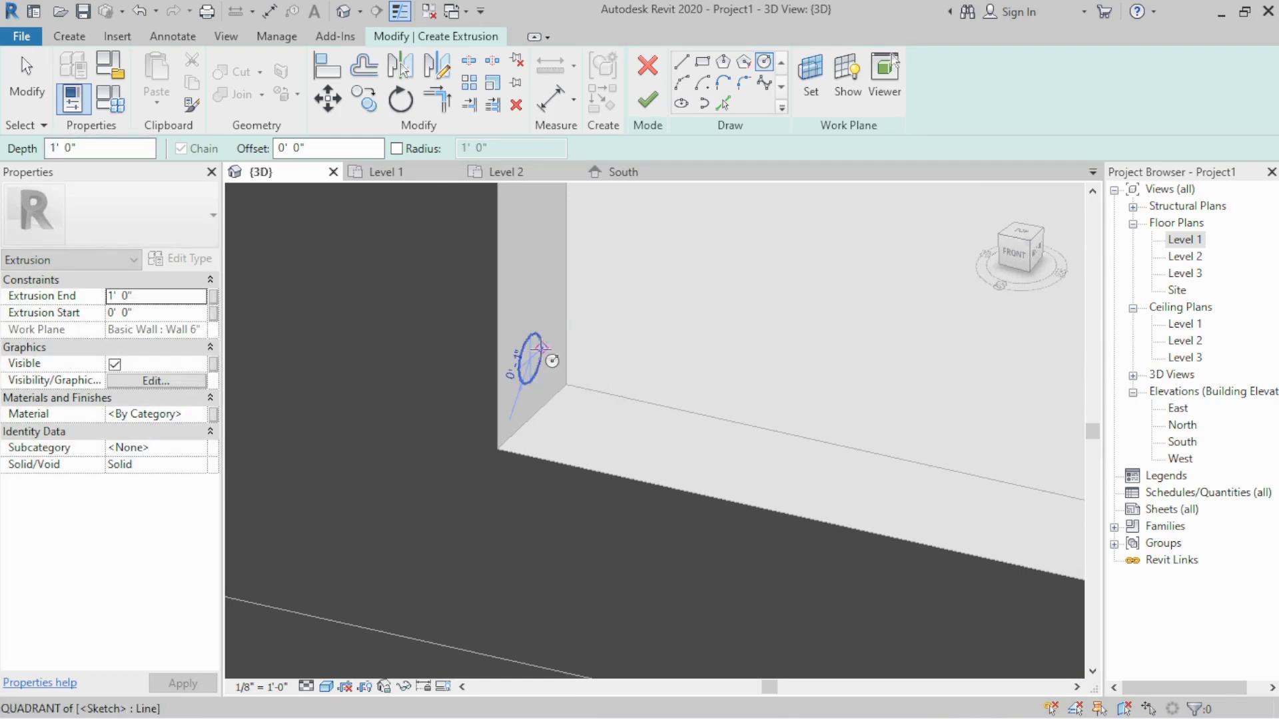
{"action": "left_click", "coordinate": [655, 99]}
Set the round bar's extrusion depth to 8 feet so that it spans the parapet opening
{"action": "scroll", "coordinate": [444, 333], "scroll_direction": "down", "scroll_amount": 4}
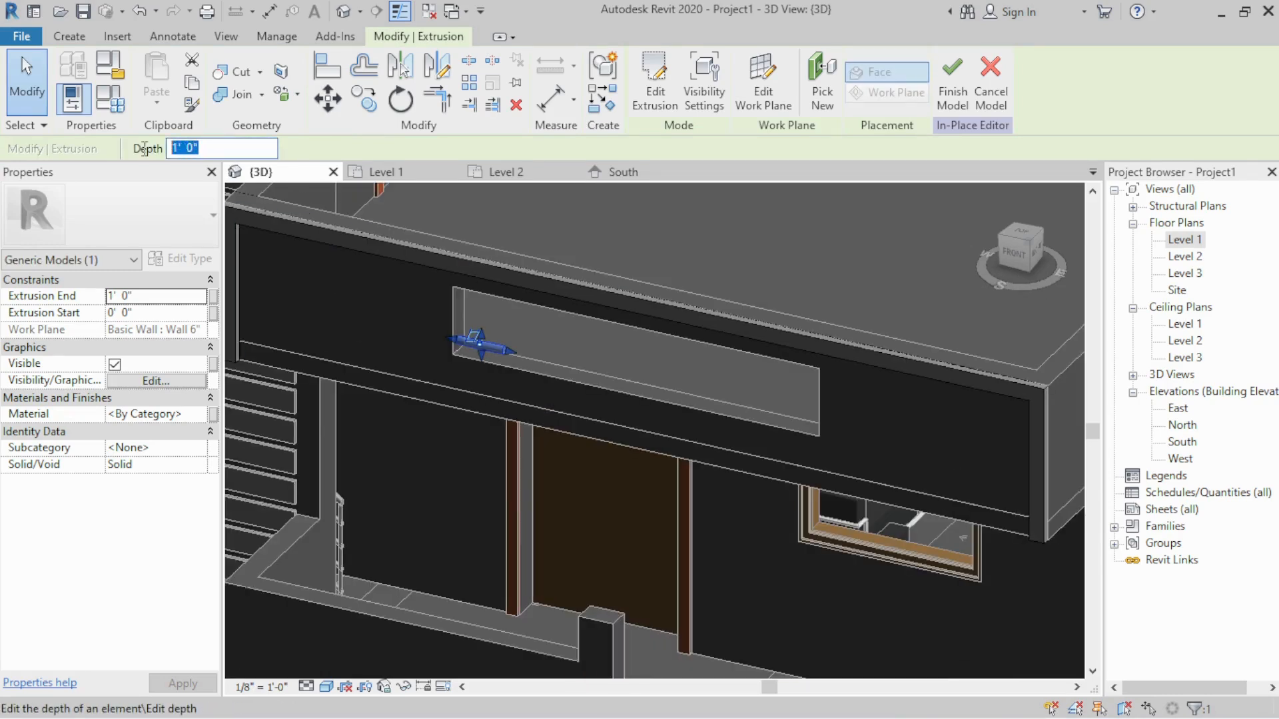
{"action": "type", "text": "8"}
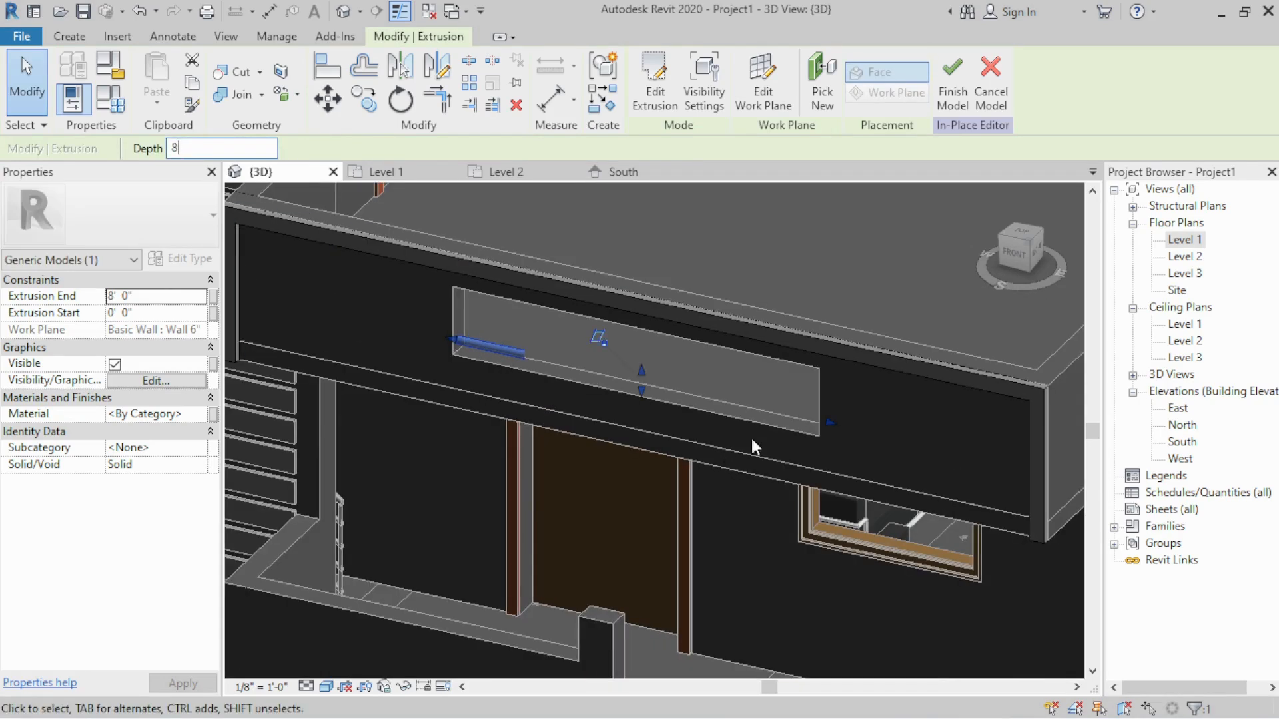
{"action": "scroll", "coordinate": [859, 419], "scroll_direction": "up", "scroll_amount": 2}
{"action": "scroll", "coordinate": [861, 423], "scroll_direction": "up", "scroll_amount": 2}
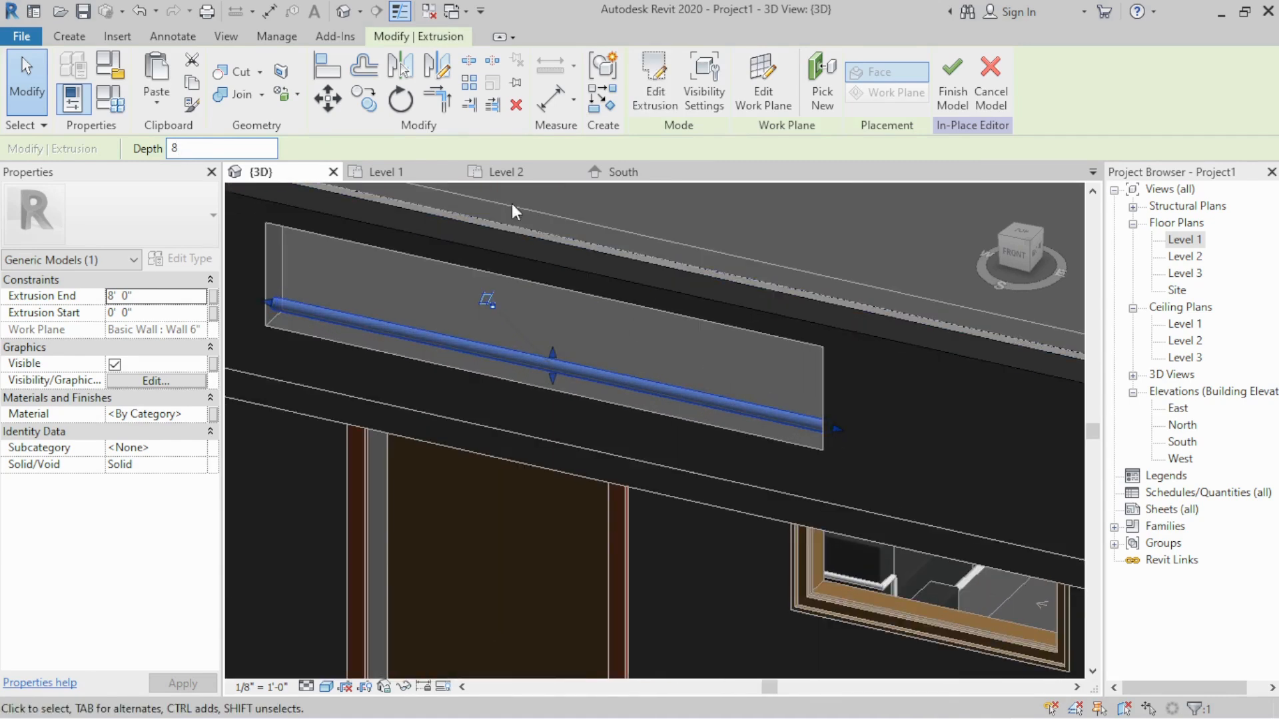
In the South elevation, copy the round bar straight up to two more positions inside the parapet opening, using multiple copies
{"action": "left_click", "coordinate": [613, 175]}
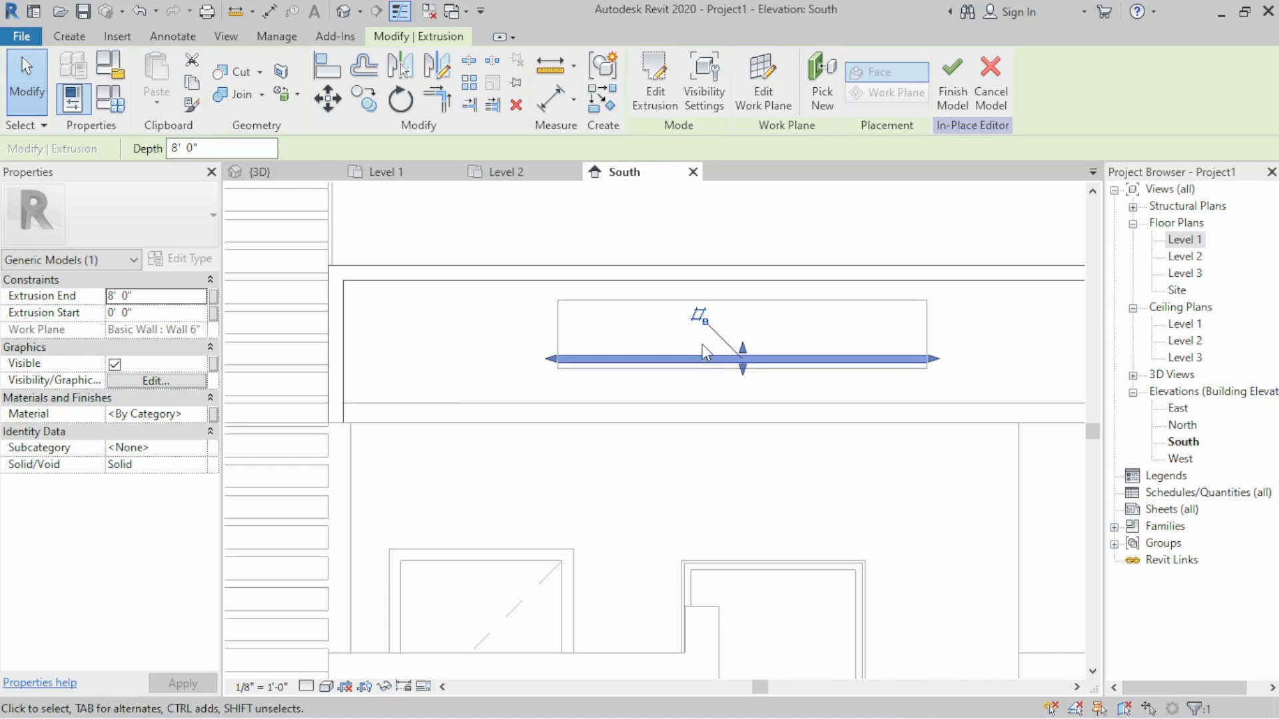
{"action": "left_click", "coordinate": [698, 343]}
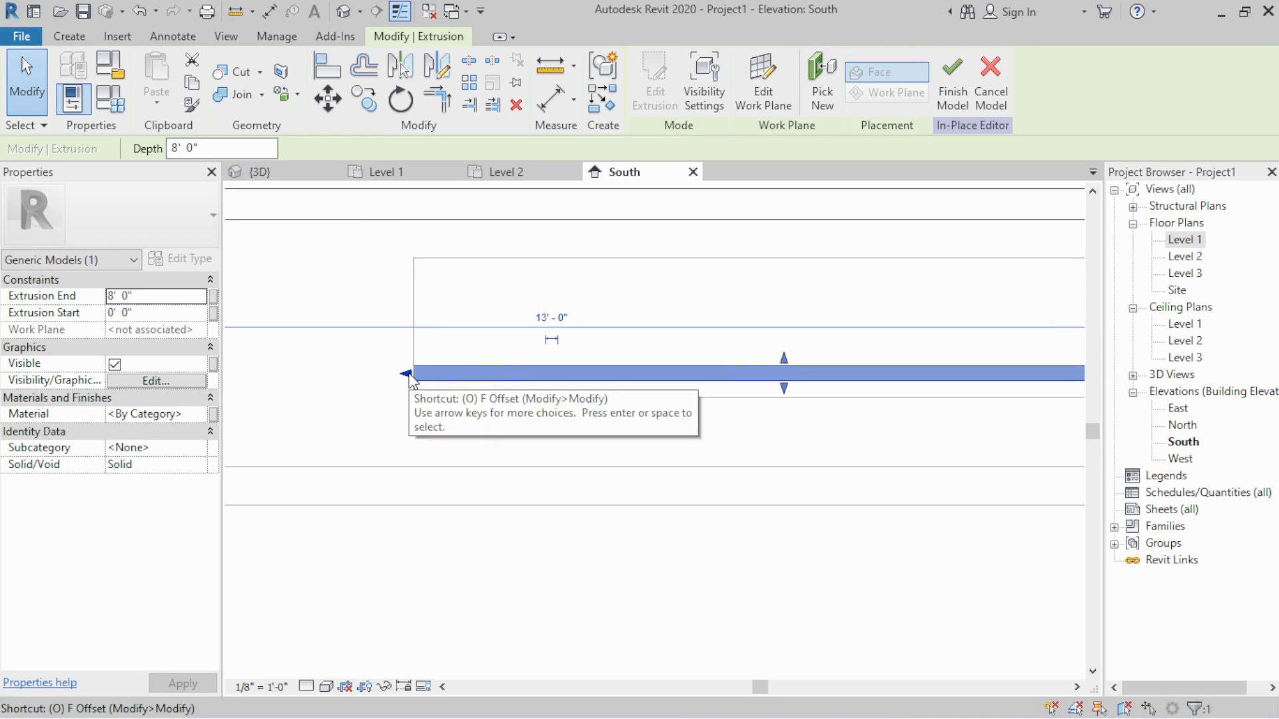
{"action": "scroll", "coordinate": [418, 390], "scroll_direction": "down", "scroll_amount": 1}
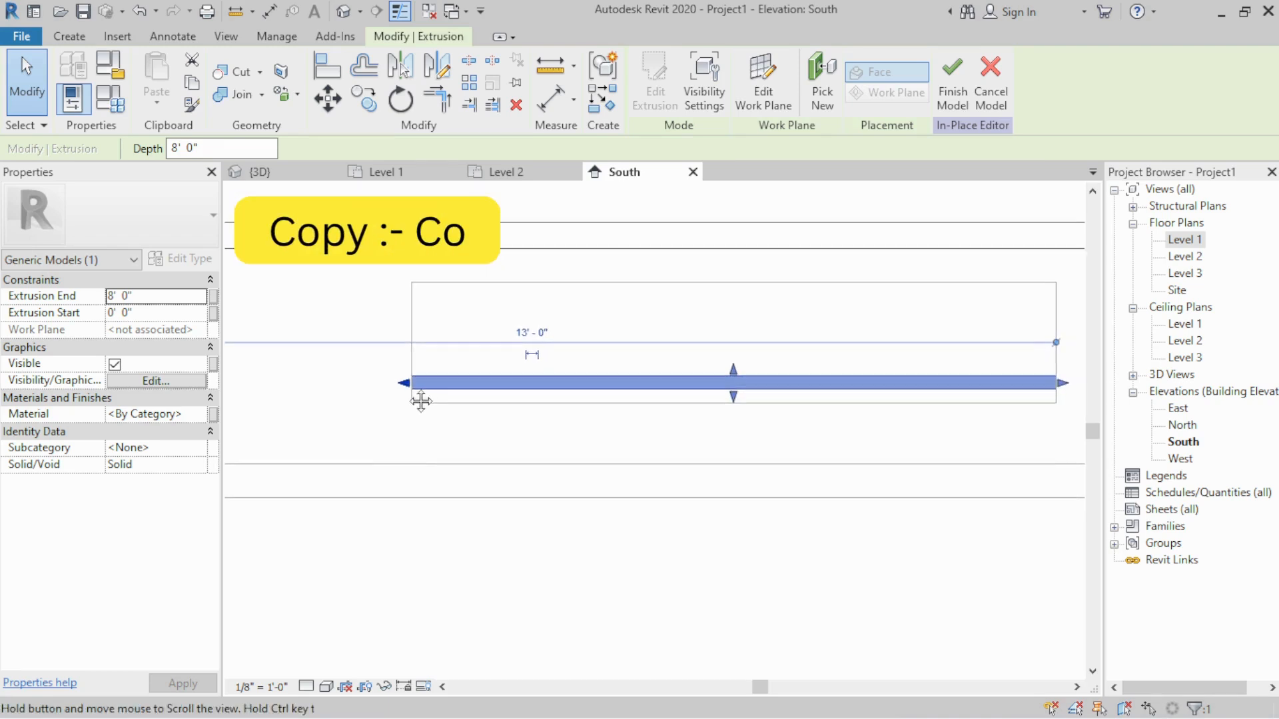
{"action": "left_click", "coordinate": [440, 333]}
{"action": "left_click", "coordinate": [453, 380]}
{"action": "key", "text": "c"}
{"action": "key", "text": "o"}
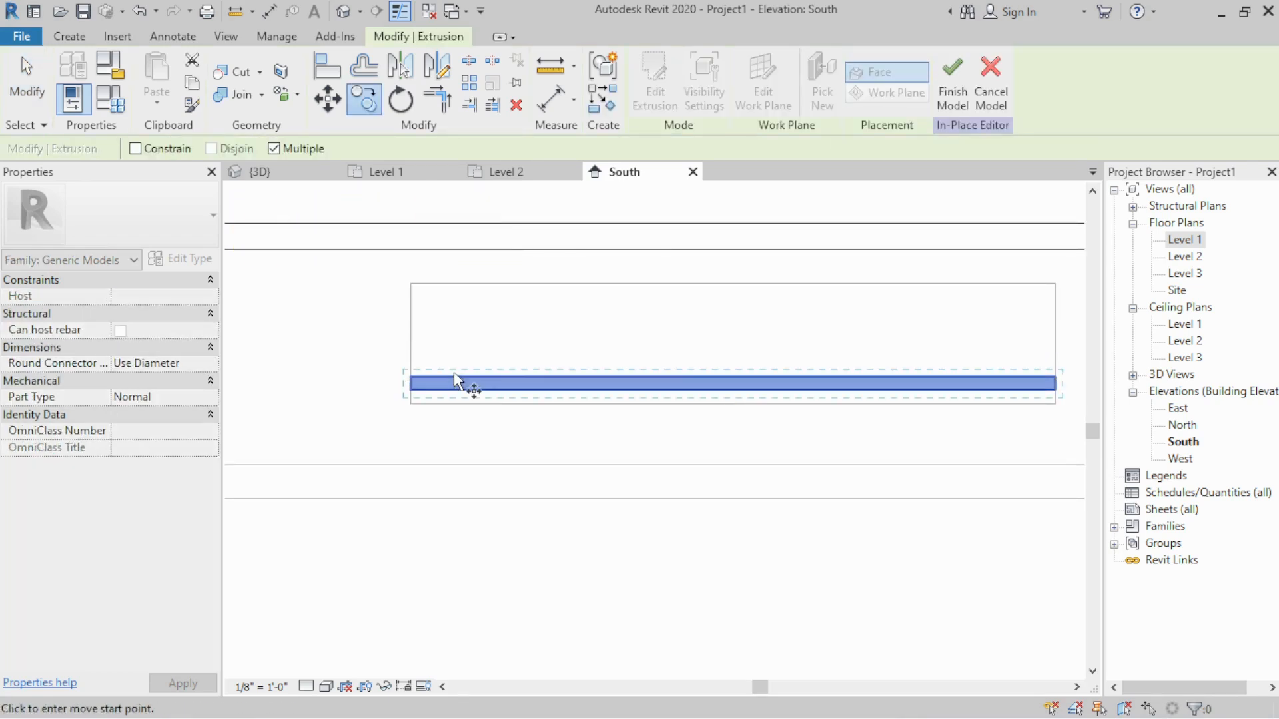
{"action": "left_click", "coordinate": [411, 384]}
{"action": "left_click", "coordinate": [413, 343]}
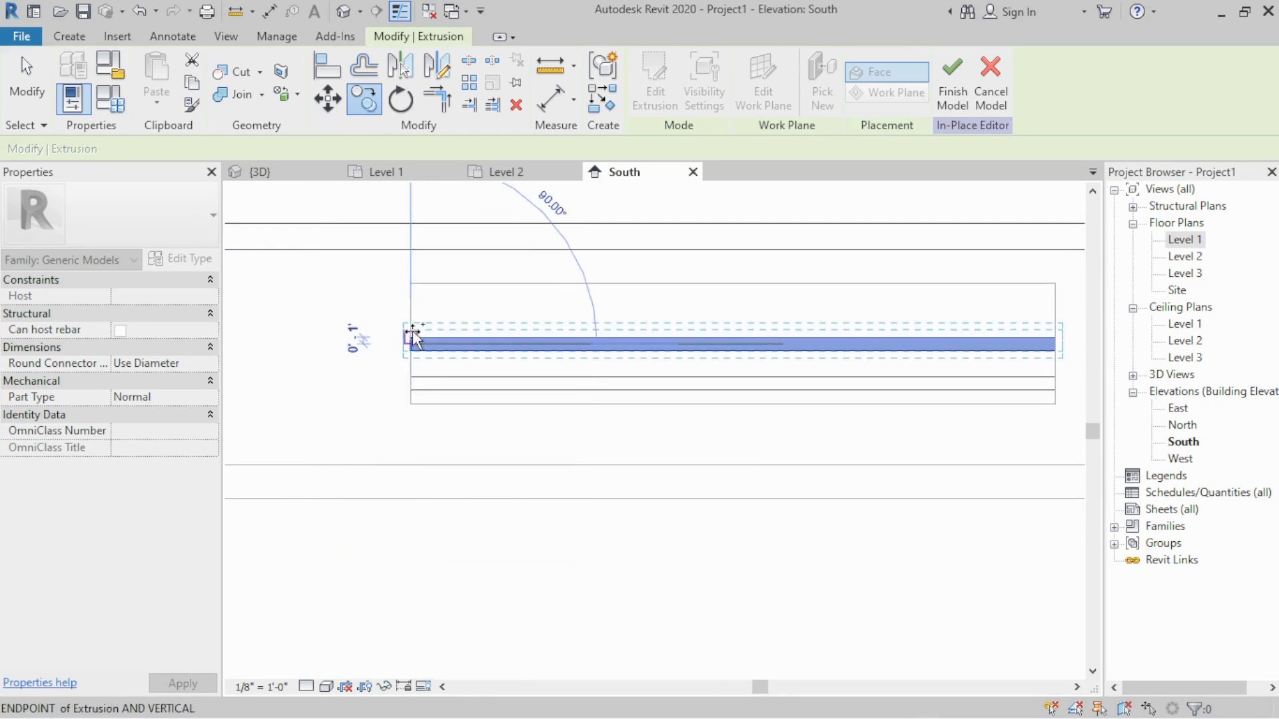
{"action": "left_click", "coordinate": [413, 308]}
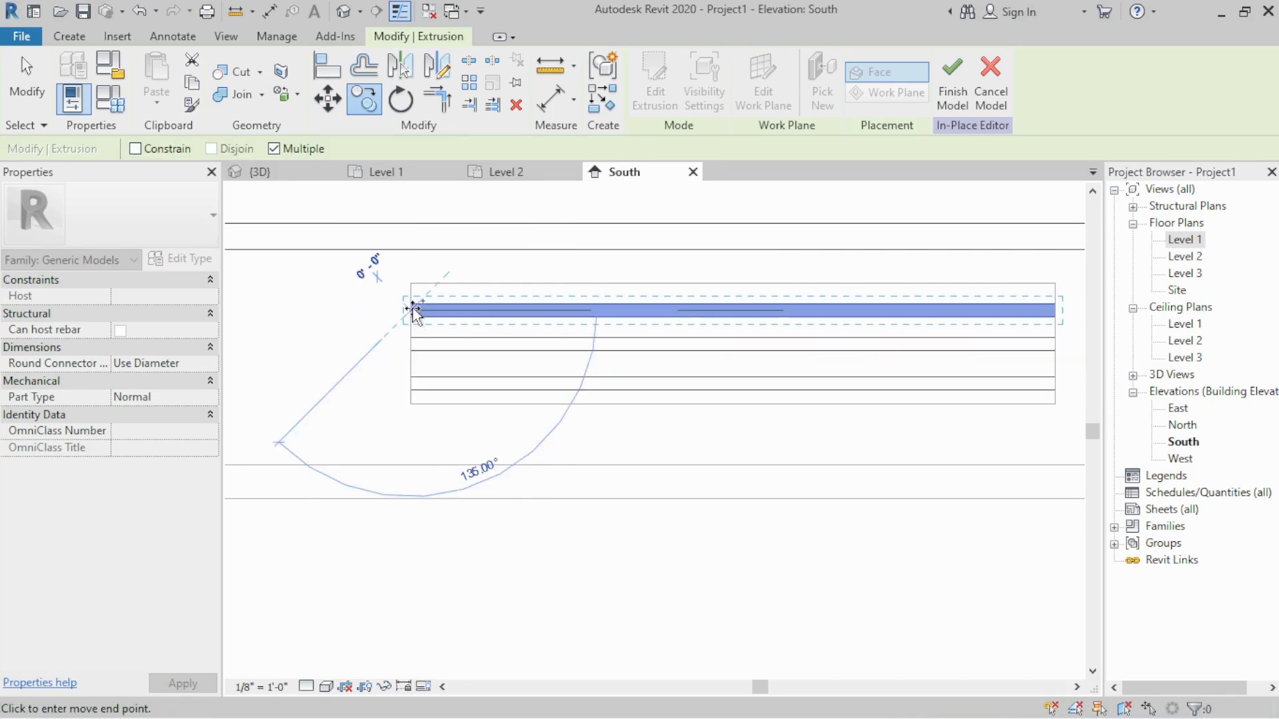
Nudge the lowest bar slightly upward in the opening and check the three bars in the 3D view
{"action": "left_click", "coordinate": [459, 392]}
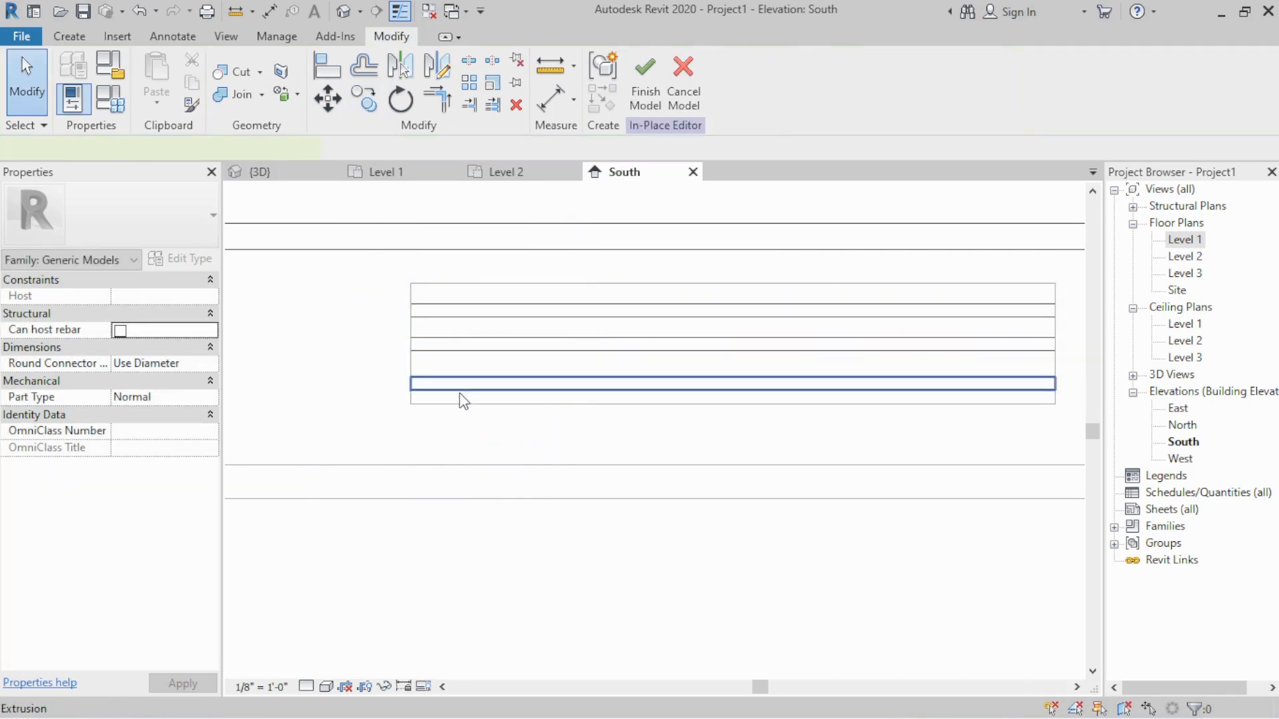
{"action": "left_click", "coordinate": [459, 391]}
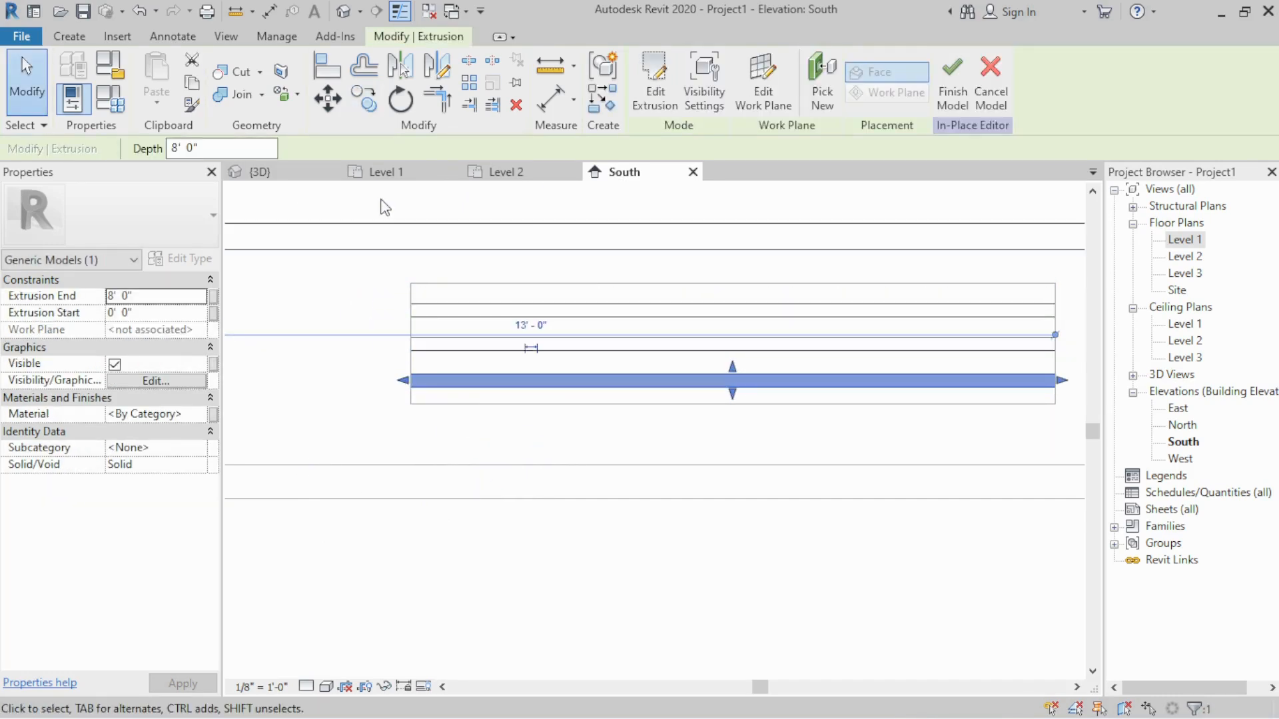
{"action": "key", "text": "Escape"}
{"action": "left_click", "coordinate": [263, 175]}
{"action": "middle_click_drag", "start_coordinate": [500, 403], "coordinate": [493, 334], "text": "shift"}
{"action": "left_click", "coordinate": [606, 174]}
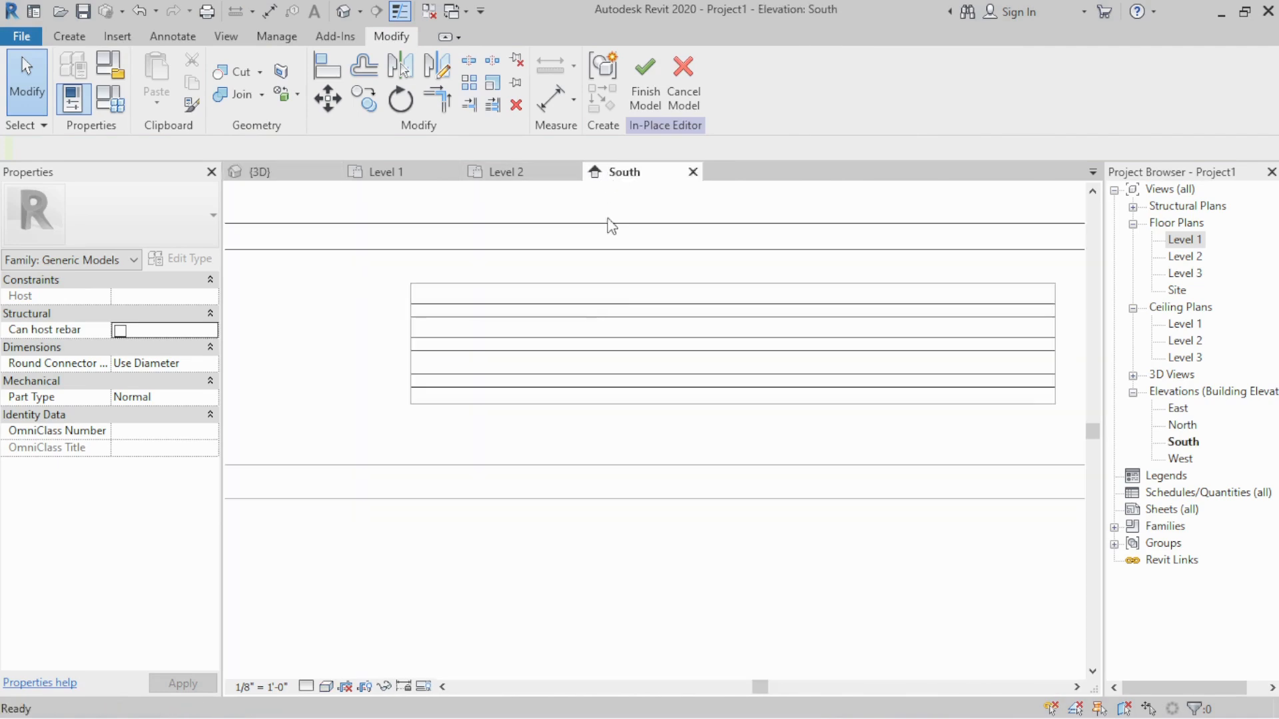
{"action": "left_click", "coordinate": [645, 258]}
{"action": "scroll", "coordinate": [664, 396], "scroll_direction": "down", "scroll_amount": 2}
{"action": "scroll", "coordinate": [664, 396], "scroll_direction": "down", "scroll_amount": 2}
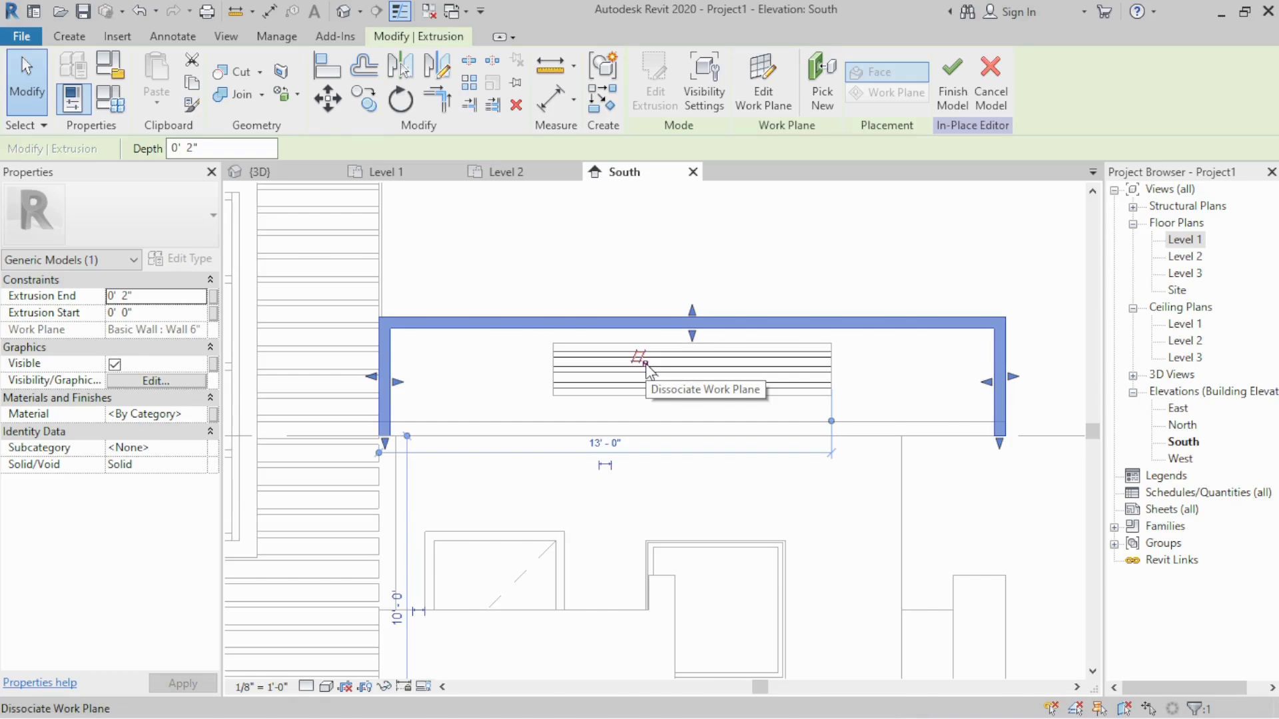
{"action": "scroll", "coordinate": [646, 365], "scroll_direction": "up", "scroll_amount": 2}
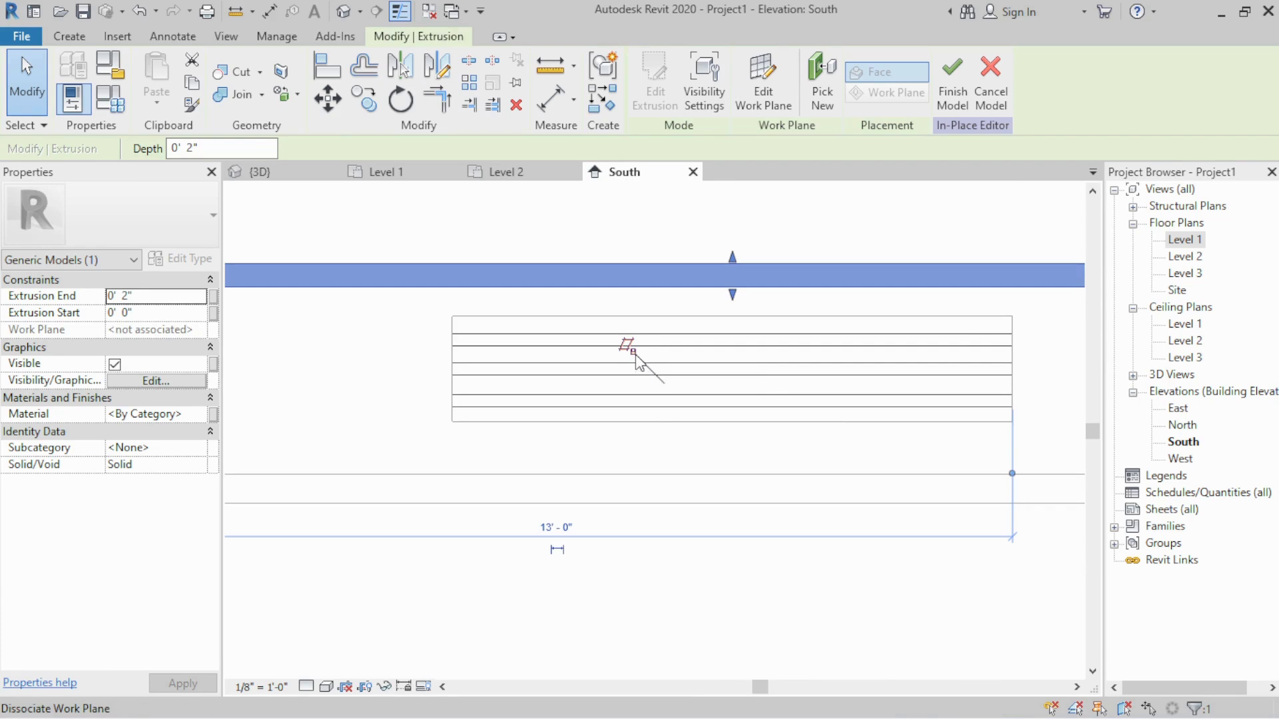
{"action": "scroll", "coordinate": [638, 363], "scroll_direction": "down", "scroll_amount": 1}
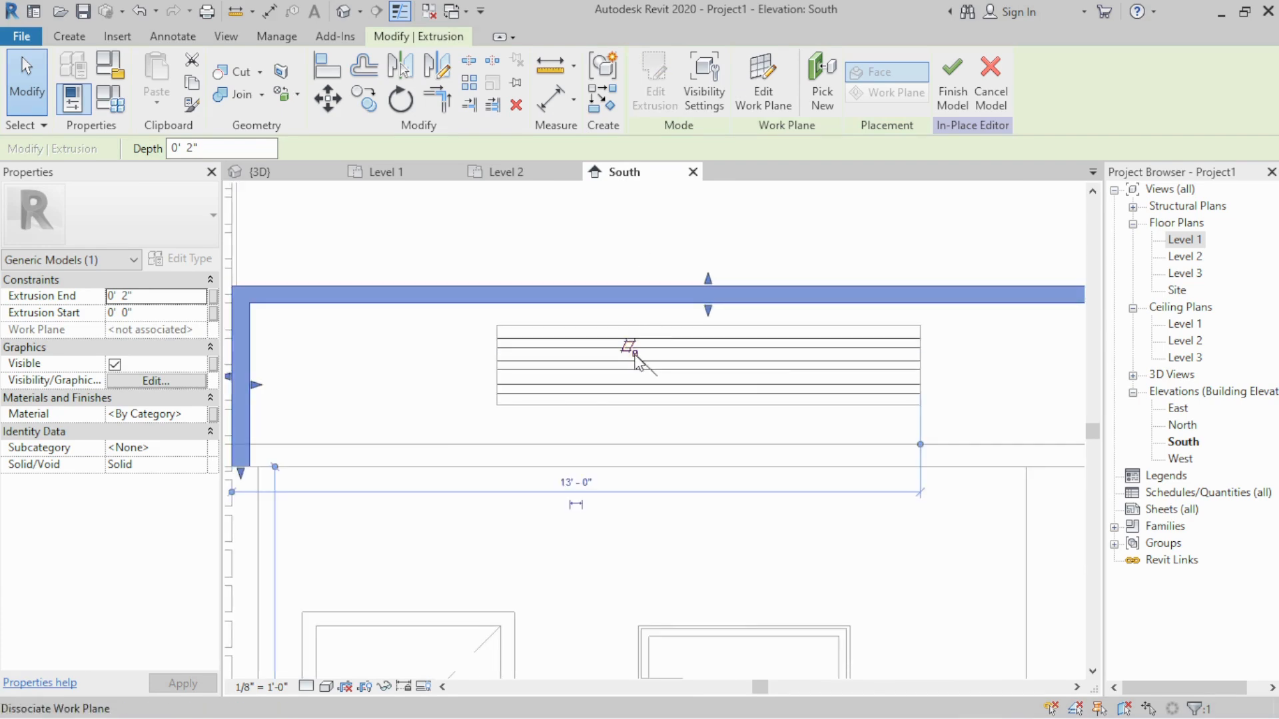
{"action": "key", "text": "m"}
{"action": "key", "text": "v"}
{"action": "scroll", "coordinate": [645, 368], "scroll_direction": "down", "scroll_amount": 2}
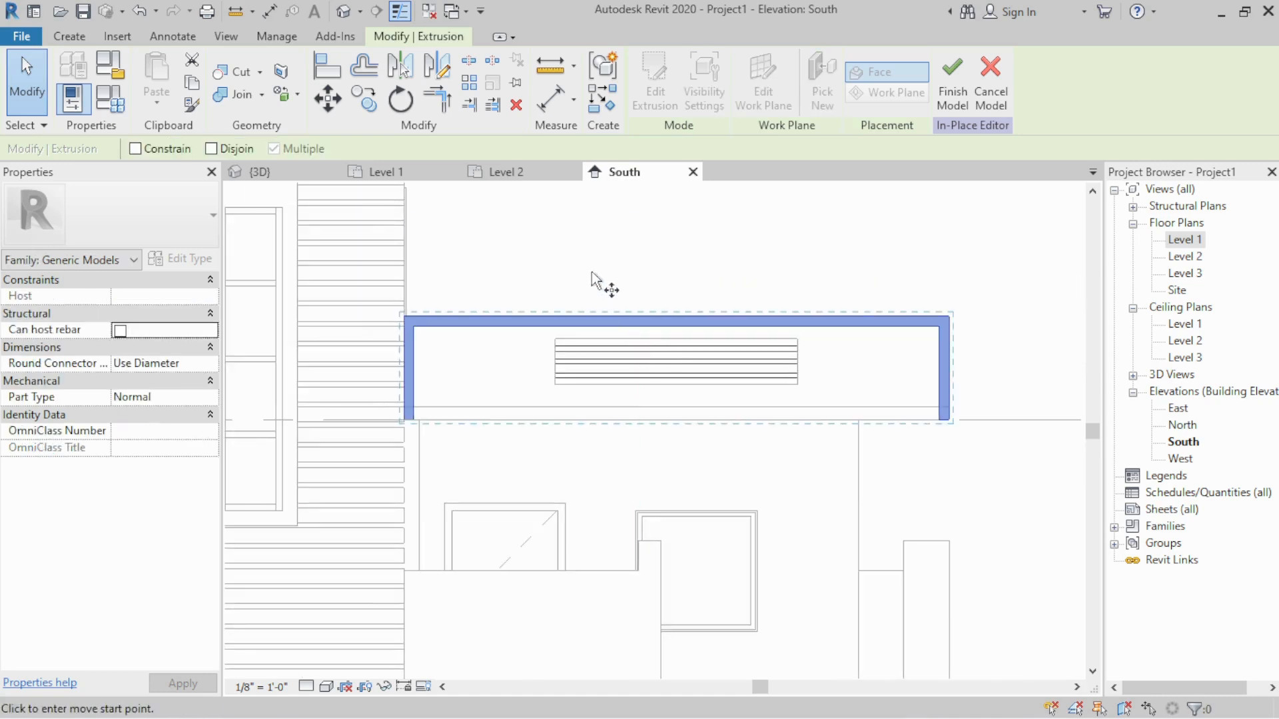
{"action": "left_click", "coordinate": [589, 209]}
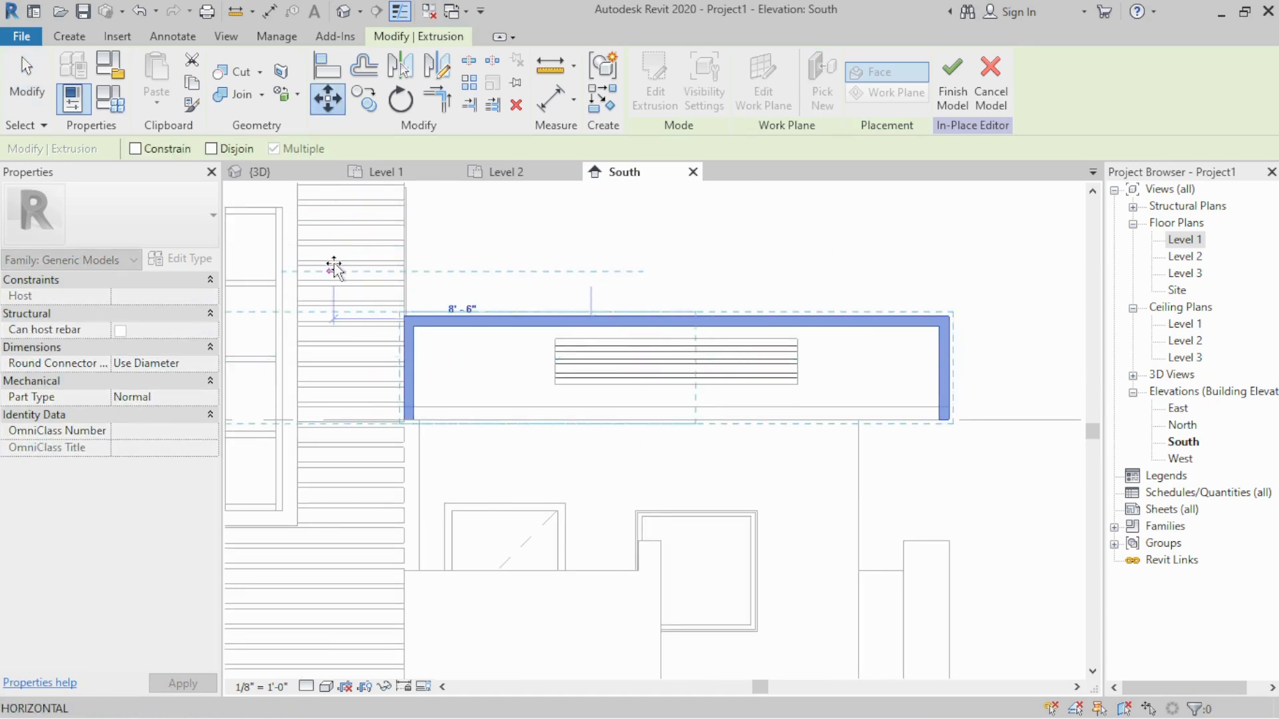
{"action": "key", "text": "Escape"}
{"action": "key", "text": "Escape"}
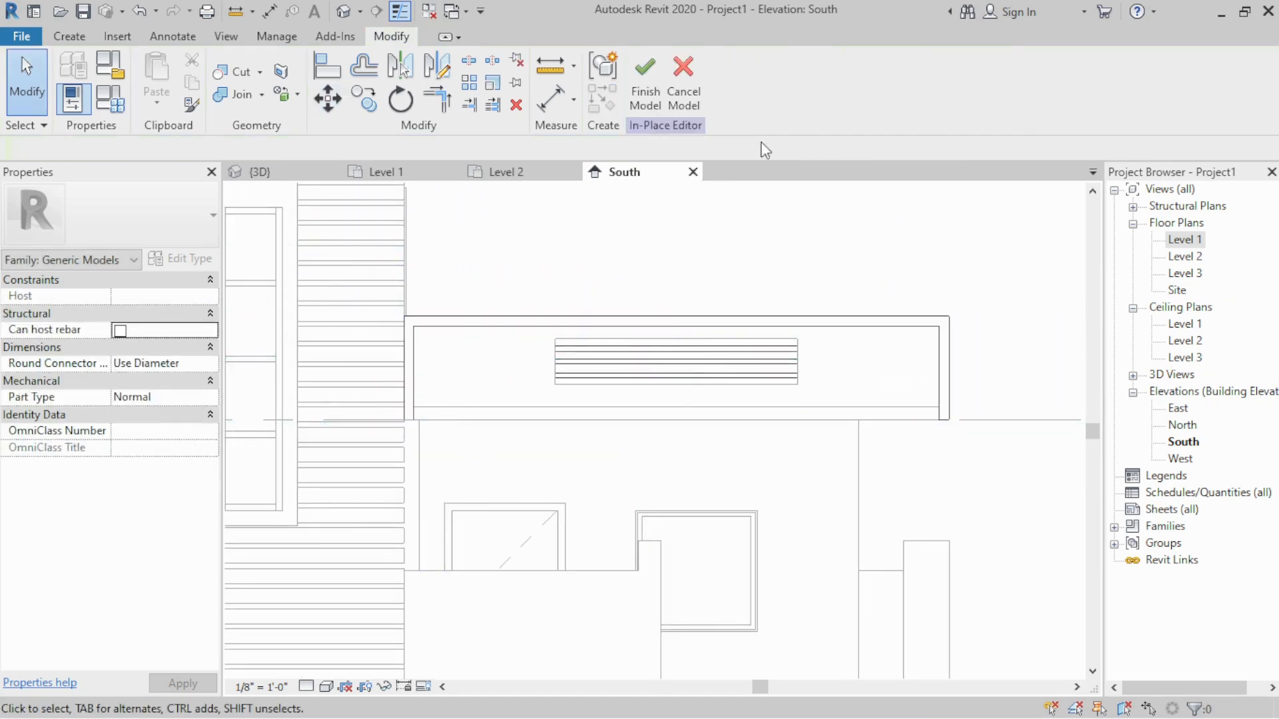
Complete the in-place model and inspect the finished bars and the imported front elevation drawing in the 3D view
{"action": "left_click", "coordinate": [638, 111]}
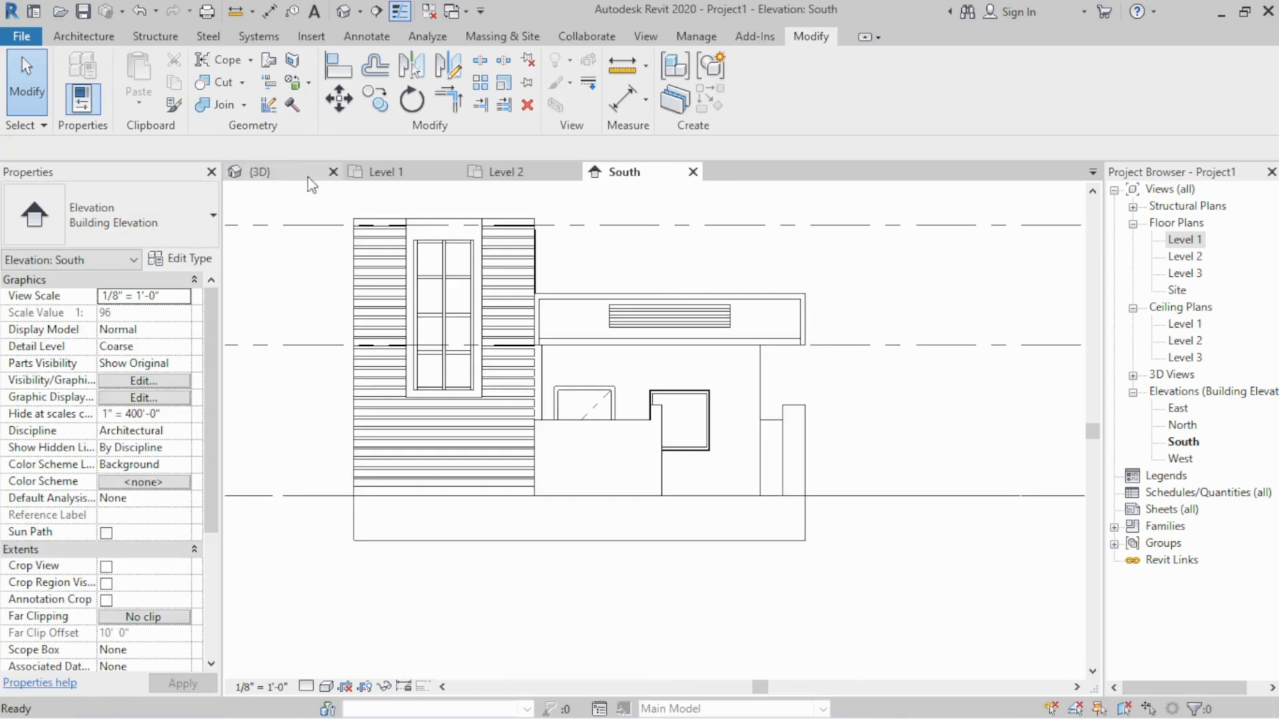
{"action": "left_click", "coordinate": [254, 174]}
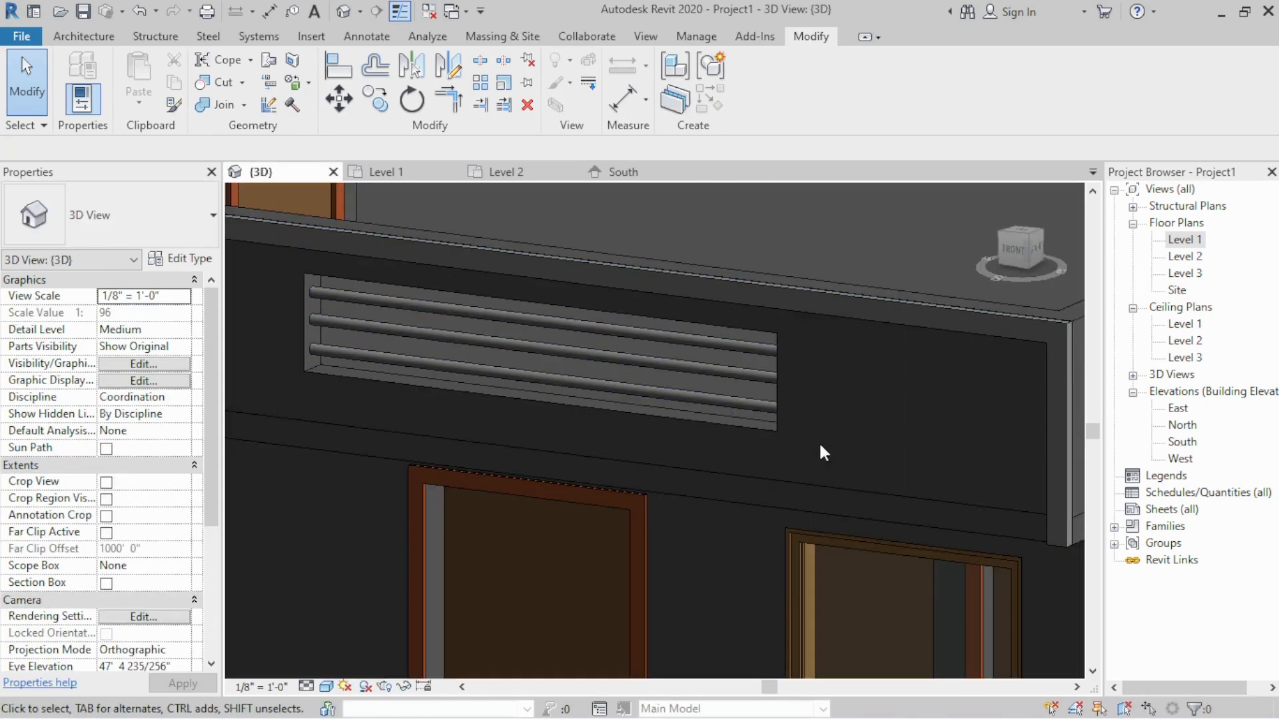
{"action": "middle_click_drag", "start_coordinate": [822, 448], "coordinate": [715, 477], "text": "shift"}
{"action": "scroll", "coordinate": [805, 407], "scroll_direction": "down", "scroll_amount": 4}
{"action": "middle_click_drag", "start_coordinate": [527, 393], "coordinate": [577, 445], "text": "shift"}
{"action": "scroll", "coordinate": [843, 417], "scroll_direction": "down", "scroll_amount": 3}
{"action": "middle_click_drag", "start_coordinate": [844, 422], "coordinate": [433, 426], "text": "shift"}
{"action": "scroll", "coordinate": [415, 418], "scroll_direction": "up", "scroll_amount": 3}
{"action": "scroll", "coordinate": [416, 418], "scroll_direction": "up", "scroll_amount": 4}
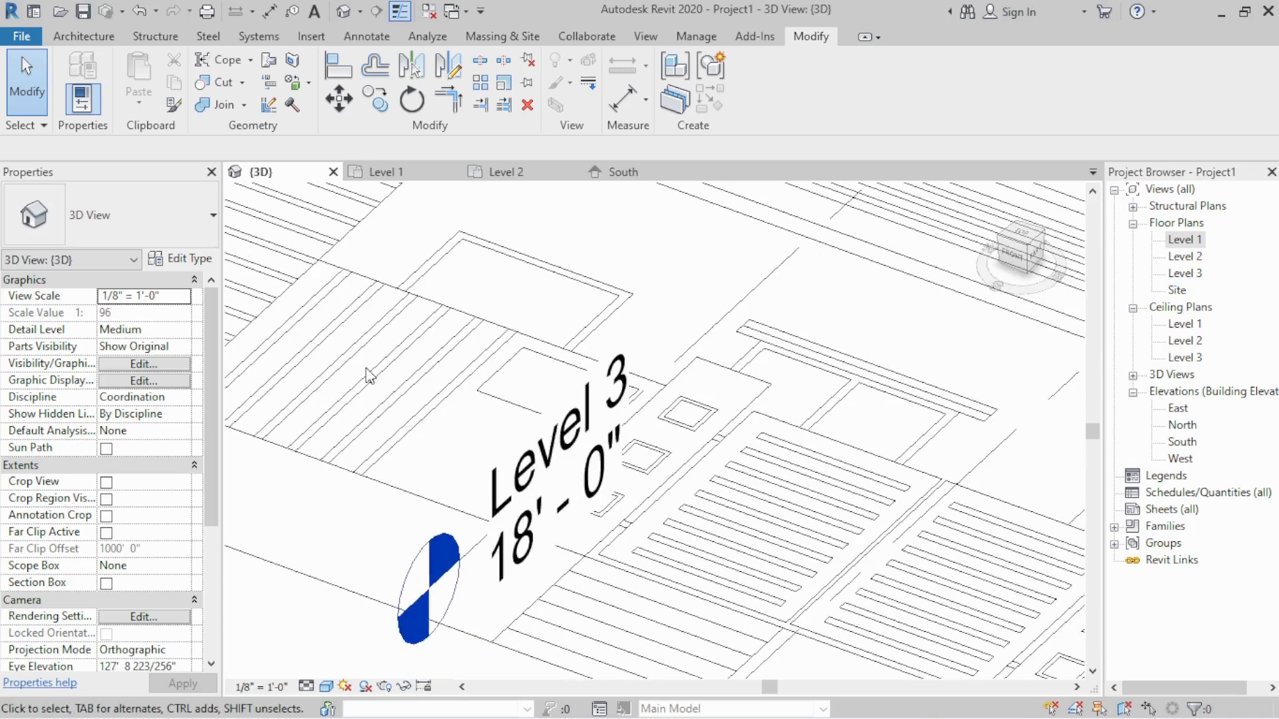
{"action": "scroll", "coordinate": [406, 428], "scroll_direction": "down", "scroll_amount": 3}
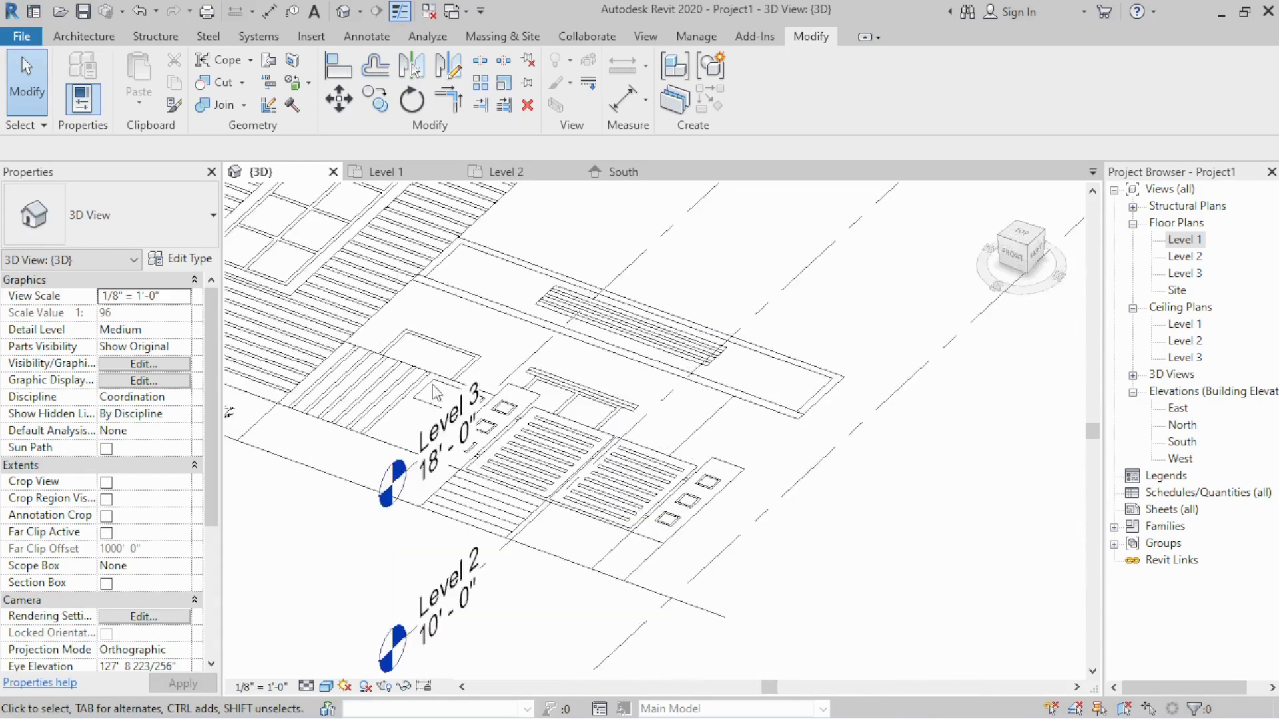
On the Level 1 elevation drawing, measure the gap between the house wall and the first vertical strip, and the strip's width
{"action": "left_click", "coordinate": [403, 175]}
{"action": "scroll", "coordinate": [594, 413], "scroll_direction": "down", "scroll_amount": 3}
{"action": "scroll", "coordinate": [595, 413], "scroll_direction": "up", "scroll_amount": 3}
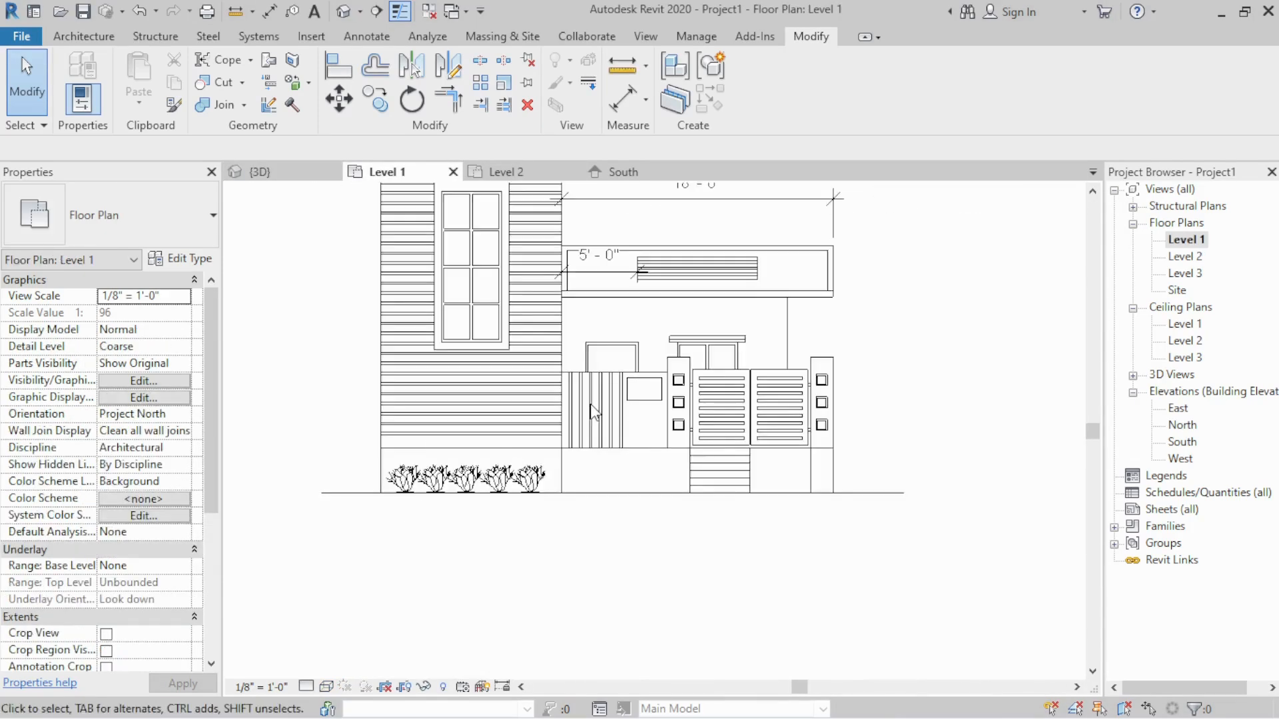
{"action": "scroll", "coordinate": [595, 413], "scroll_direction": "up", "scroll_amount": 4}
{"action": "key", "text": "d"}
{"action": "key", "text": "i"}
{"action": "scroll", "coordinate": [489, 429], "scroll_direction": "up", "scroll_amount": 2}
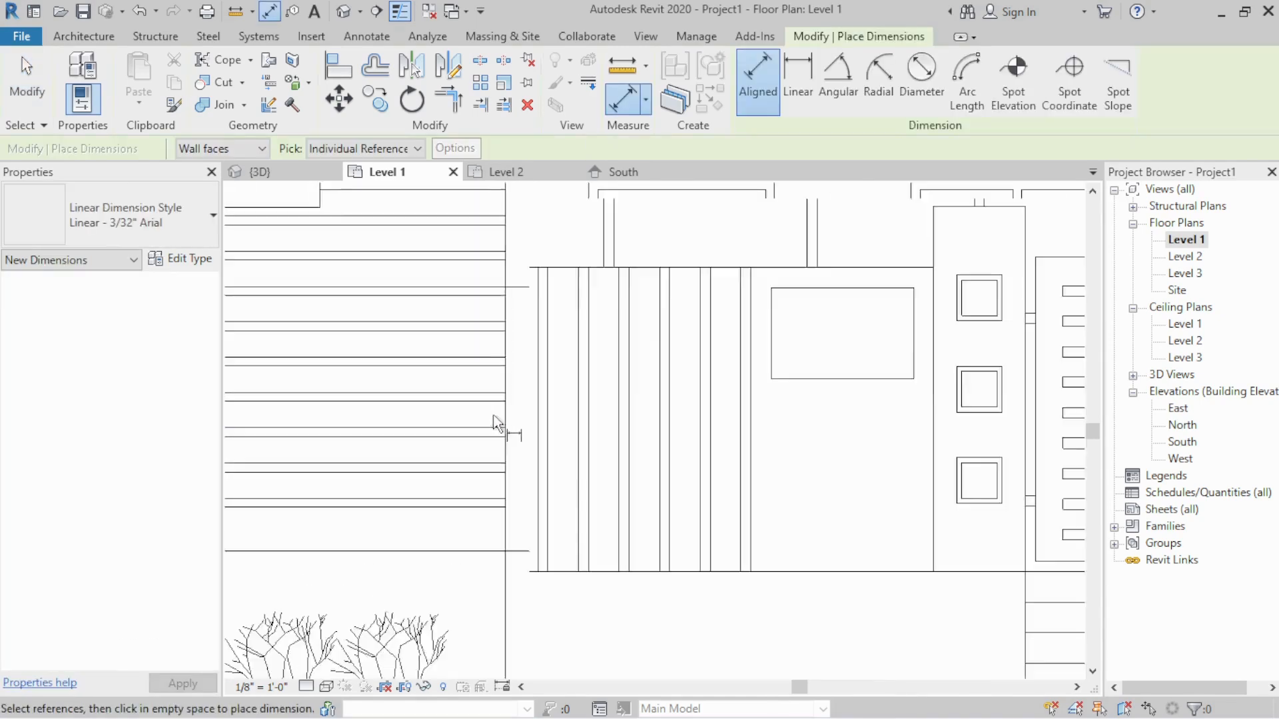
{"action": "scroll", "coordinate": [496, 424], "scroll_direction": "up", "scroll_amount": 2}
{"action": "left_click", "coordinate": [513, 421]}
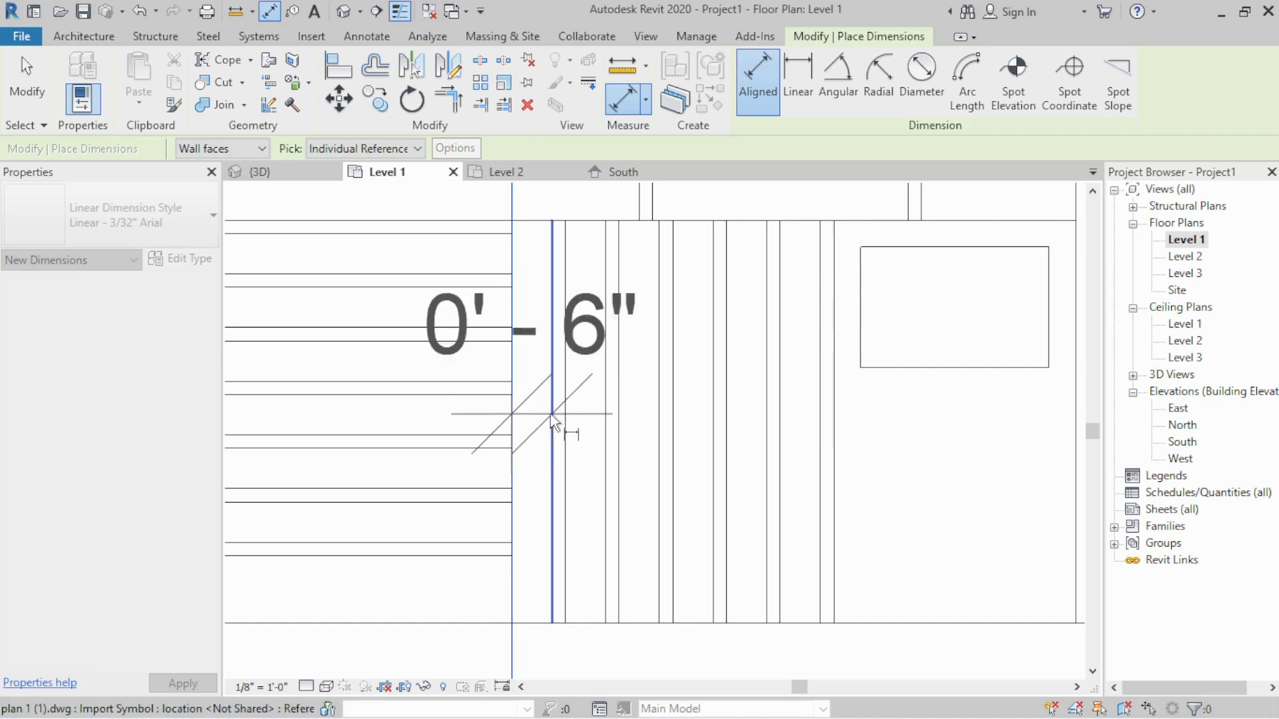
{"action": "key", "text": "Escape"}
{"action": "left_click", "coordinate": [553, 422]}
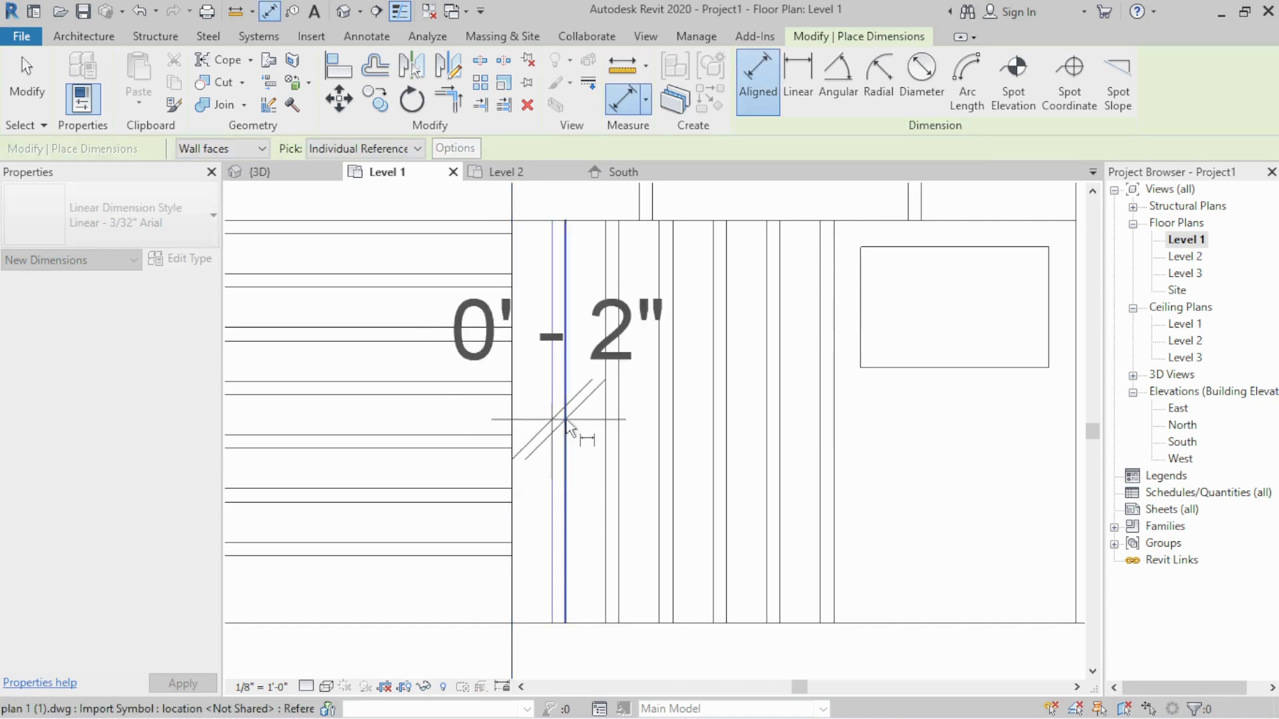
{"action": "key", "text": "Escape"}
Measure the widths of the two gate pillars on the Level 1 elevation drawing with temporary aligned dimensions
{"action": "scroll", "coordinate": [502, 422], "scroll_direction": "down", "scroll_amount": 5}
{"action": "scroll", "coordinate": [650, 363], "scroll_direction": "up", "scroll_amount": 3}
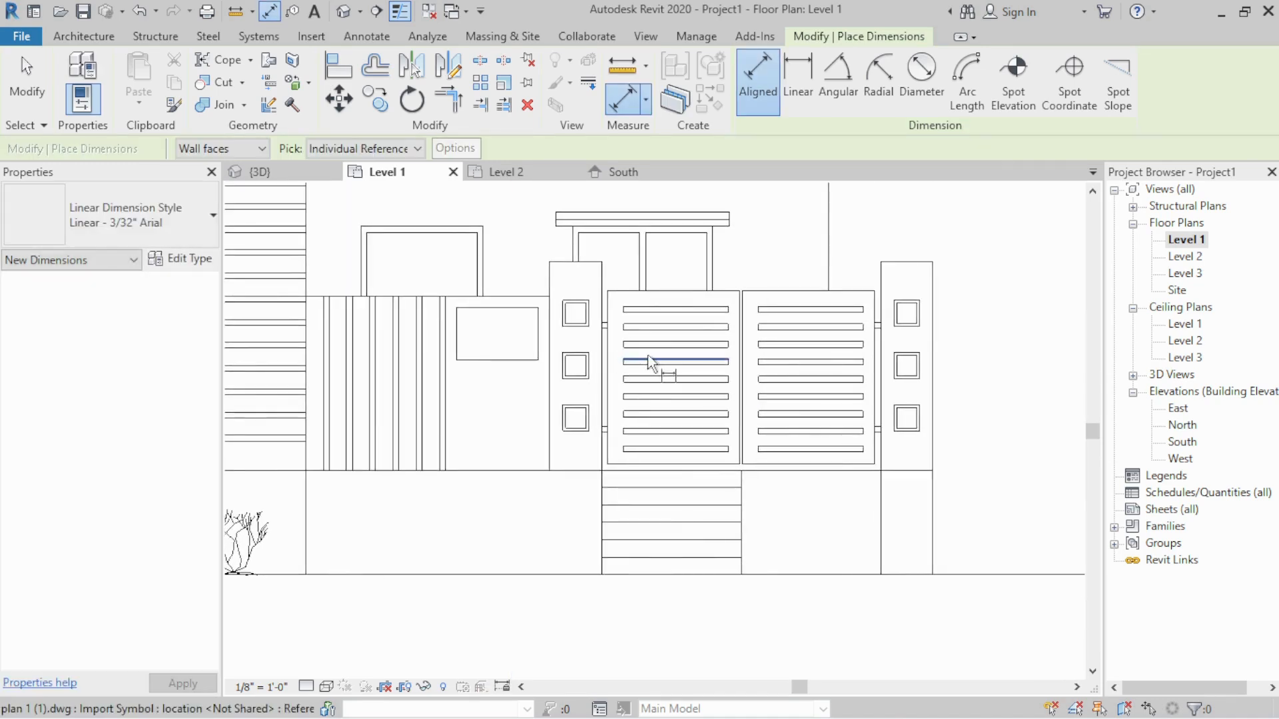
{"action": "scroll", "coordinate": [548, 316], "scroll_direction": "up", "scroll_amount": 3}
{"action": "left_click", "coordinate": [555, 313]}
{"action": "left_click", "coordinate": [660, 306]}
{"action": "key", "text": "Escape"}
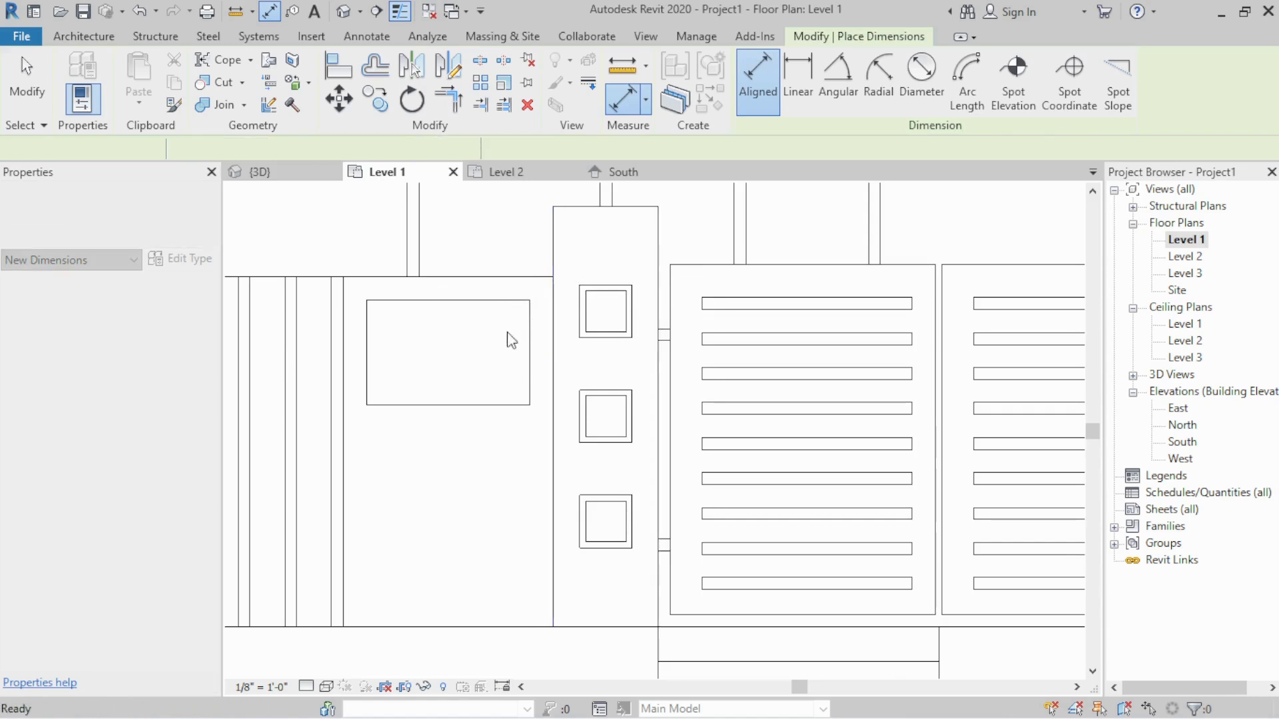
{"action": "scroll", "coordinate": [511, 340], "scroll_direction": "down", "scroll_amount": 3}
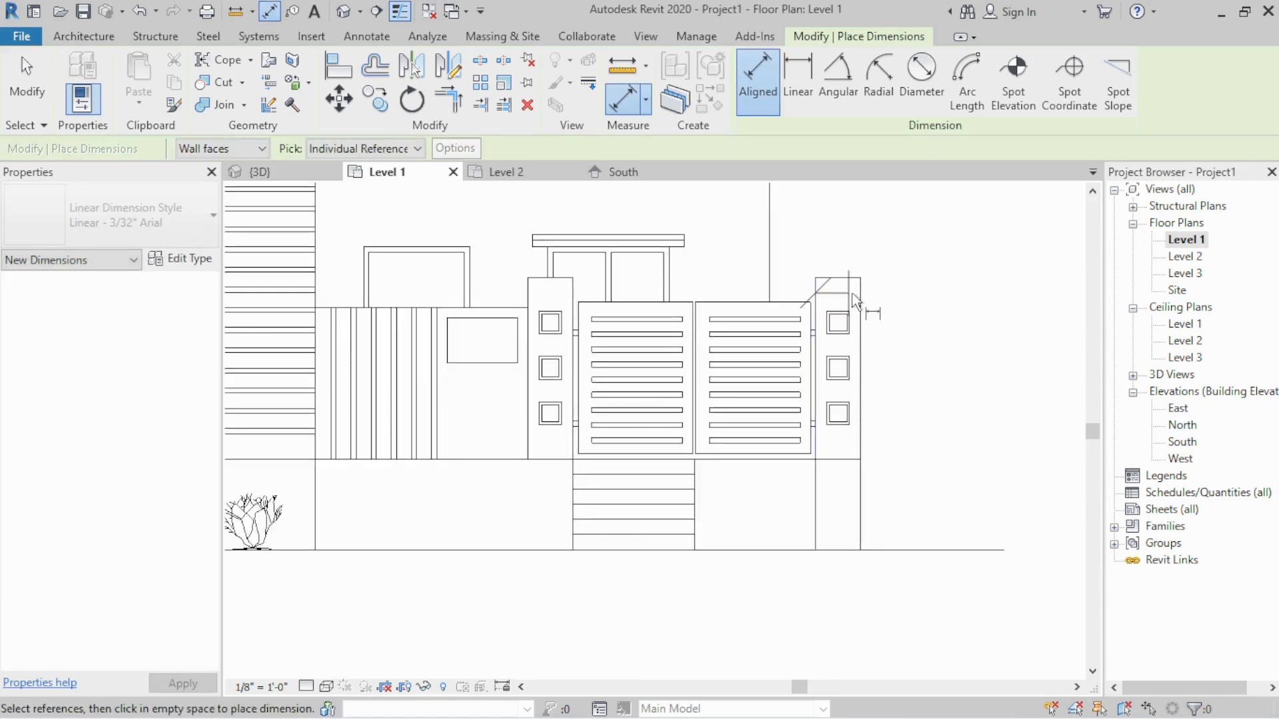
{"action": "key", "text": "Escape"}
In the South elevation, measure the far gate pillar's width and select the pillar beside the front boundary wall to check its width
{"action": "left_click", "coordinate": [620, 172]}
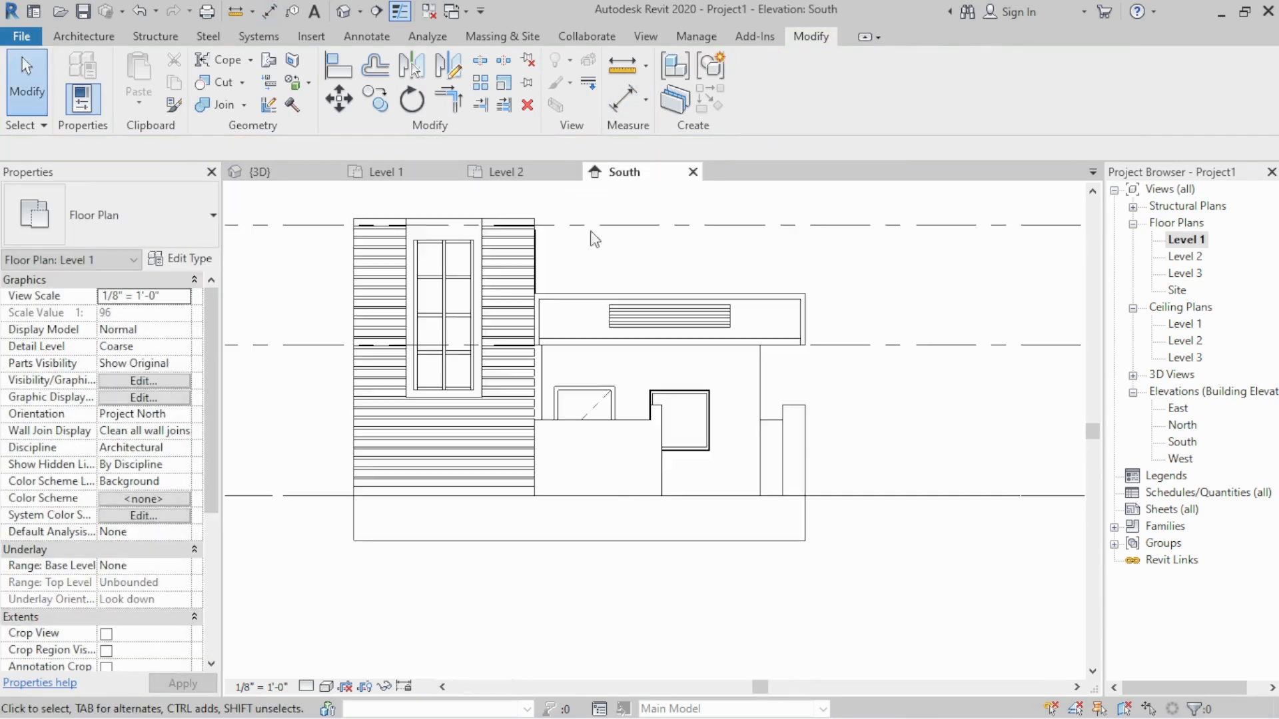
{"action": "scroll", "coordinate": [657, 445], "scroll_direction": "up", "scroll_amount": 6}
{"action": "key", "text": "i"}
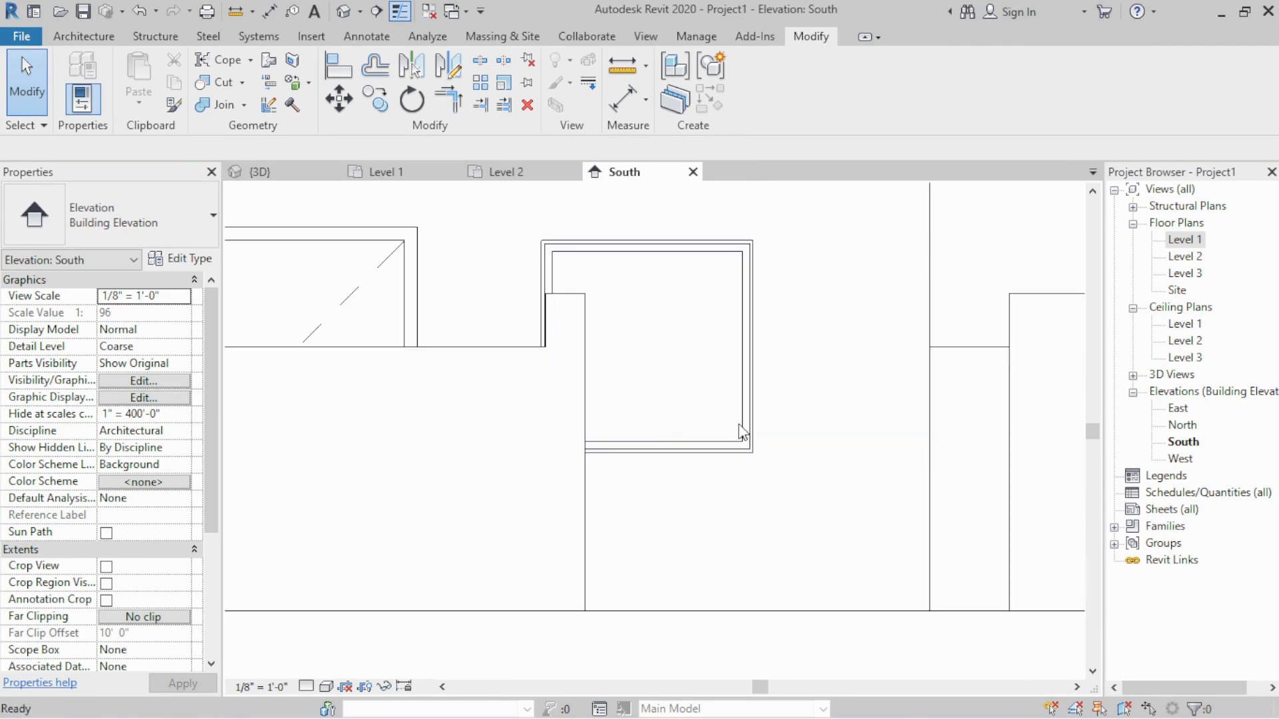
{"action": "middle_click_drag", "start_coordinate": [990, 356], "coordinate": [913, 333]}
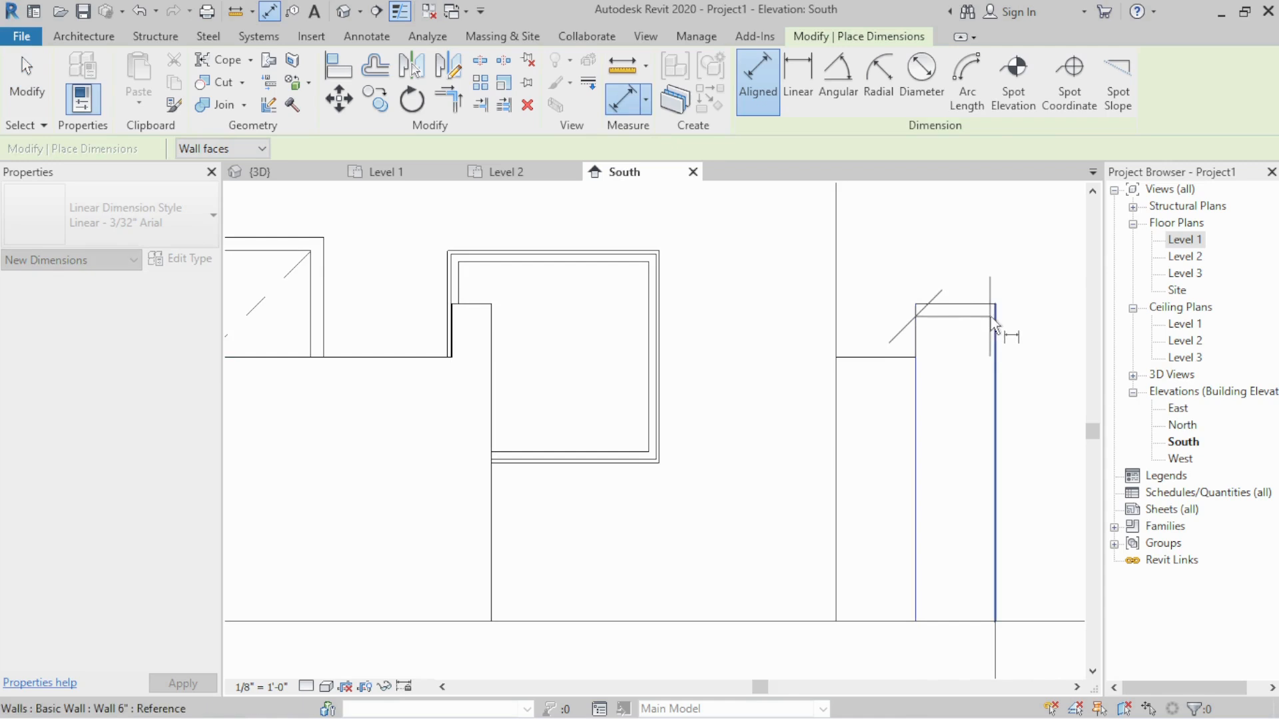
{"action": "key", "text": "Escape"}
{"action": "key", "text": "Escape"}
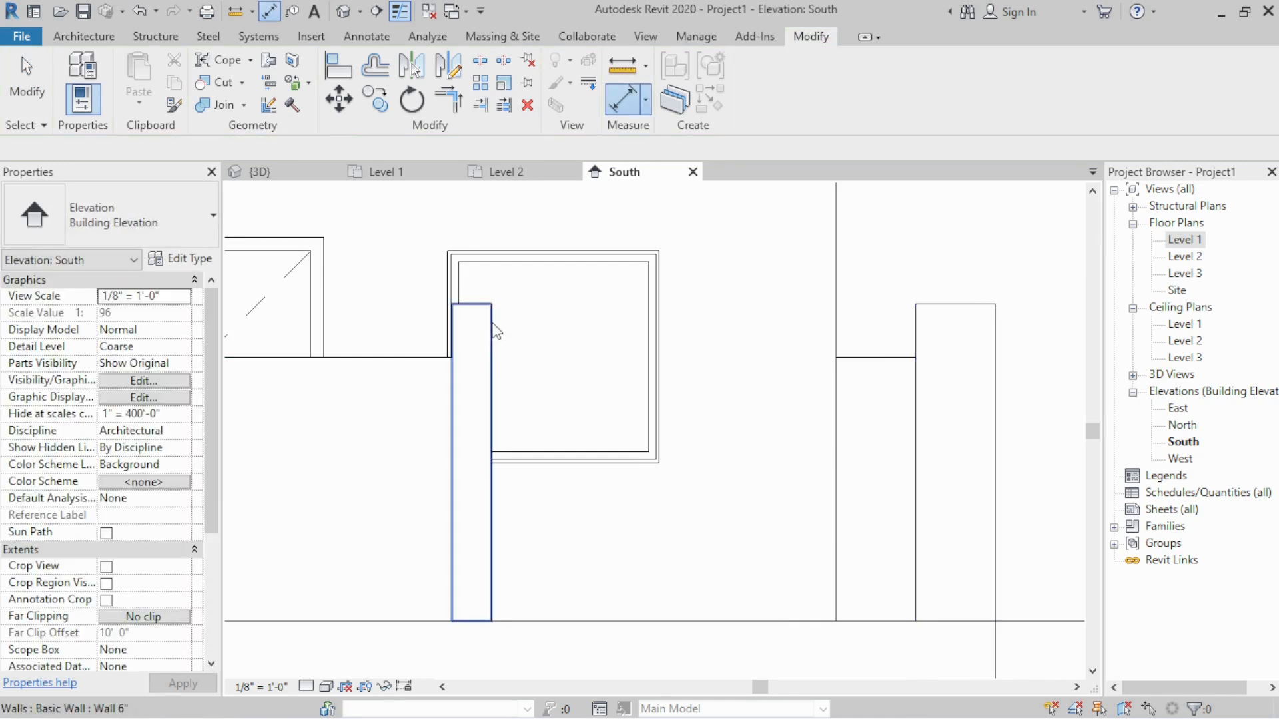
{"action": "left_click", "coordinate": [491, 331]}
{"action": "middle_click_drag", "start_coordinate": [443, 350], "coordinate": [518, 345]}
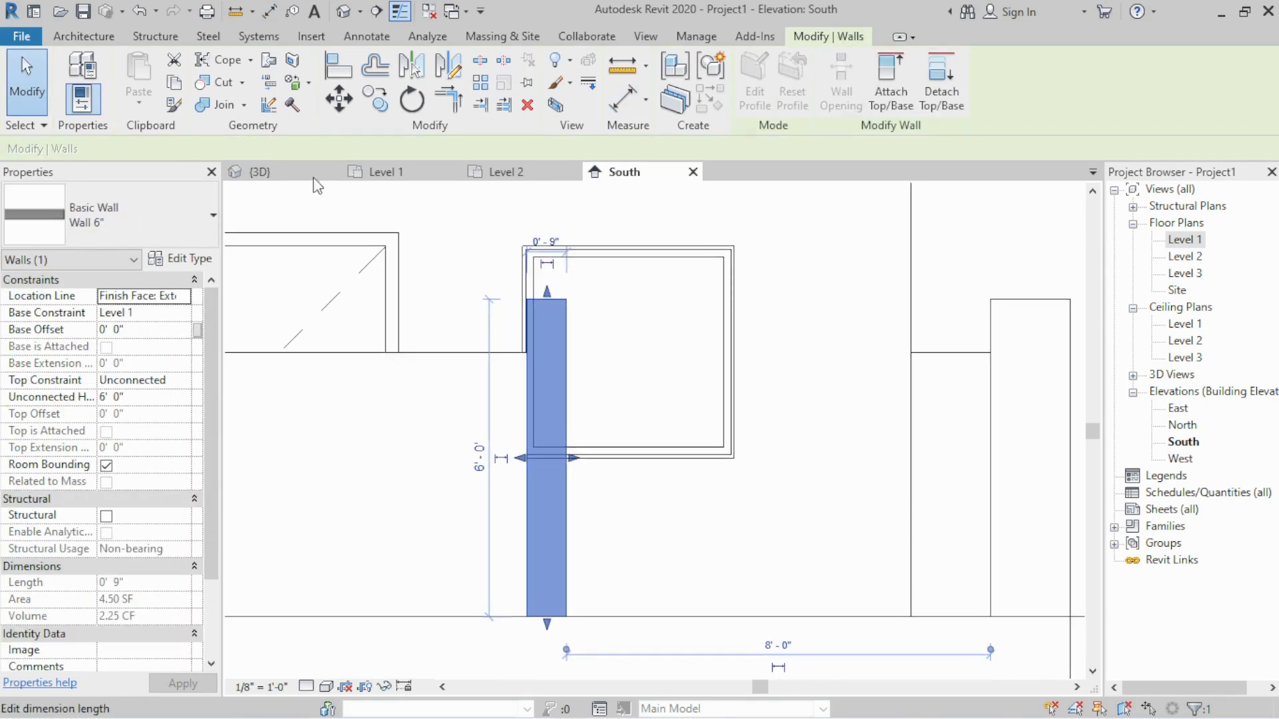
In the Level 1 plan, stretch the gate pillar's end along the front boundary wall to a length of 1'-6"
{"action": "left_click", "coordinate": [379, 175]}
{"action": "scroll", "coordinate": [538, 439], "scroll_direction": "down", "scroll_amount": 7}
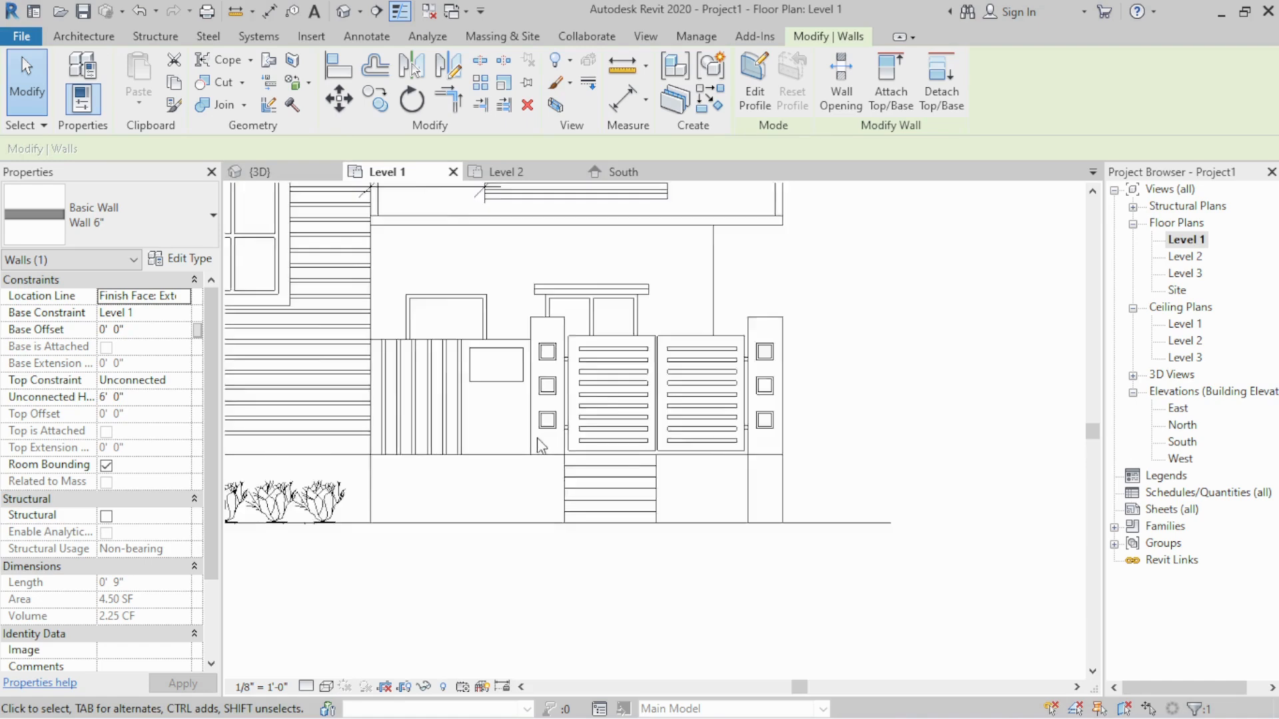
{"action": "middle_click_drag", "start_coordinate": [602, 431], "coordinate": [574, 437]}
{"action": "scroll", "coordinate": [789, 310], "scroll_direction": "up", "scroll_amount": 8}
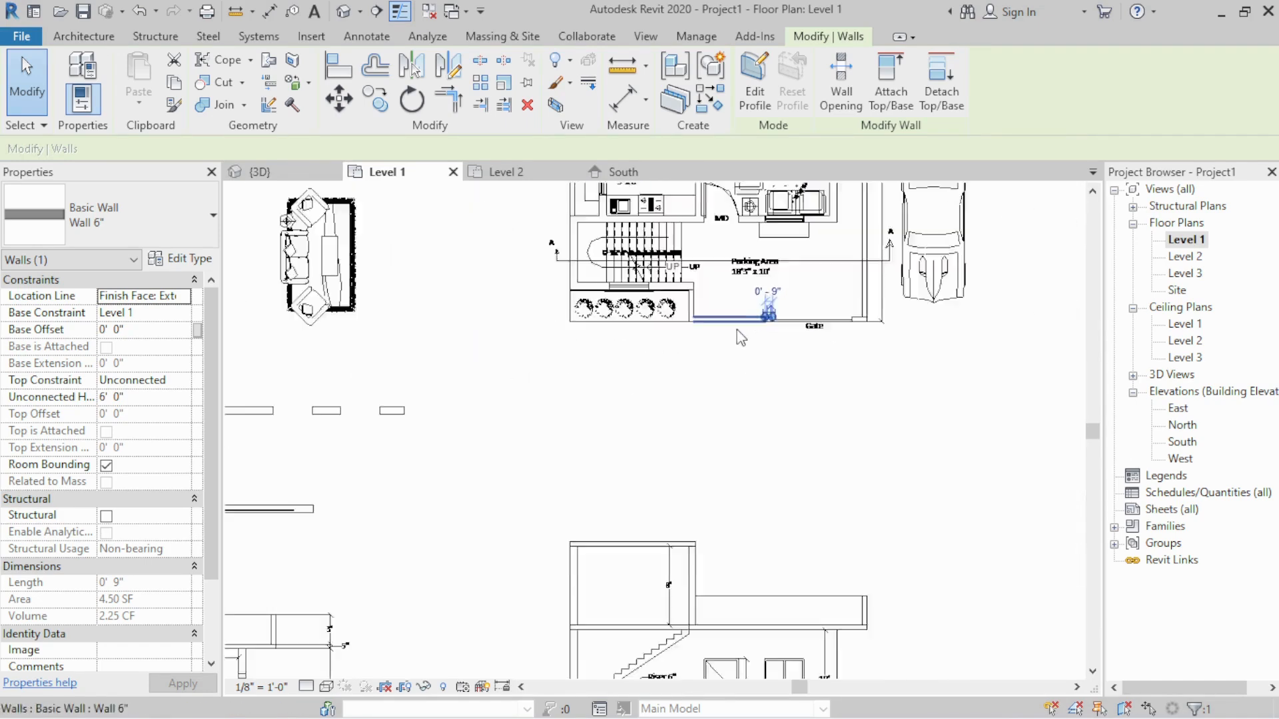
{"action": "key", "text": "Escape"}
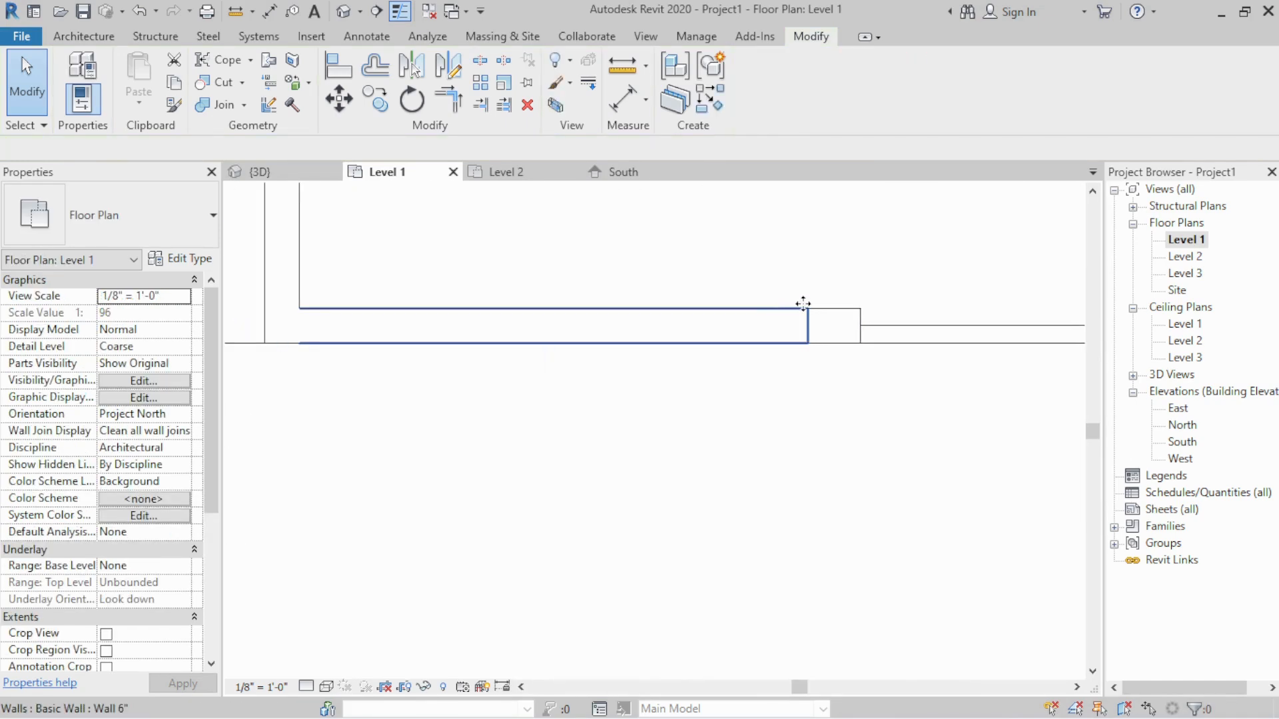
{"action": "left_click", "coordinate": [813, 332]}
{"action": "left_click_drag", "start_coordinate": [808, 309], "coordinate": [785, 311]}
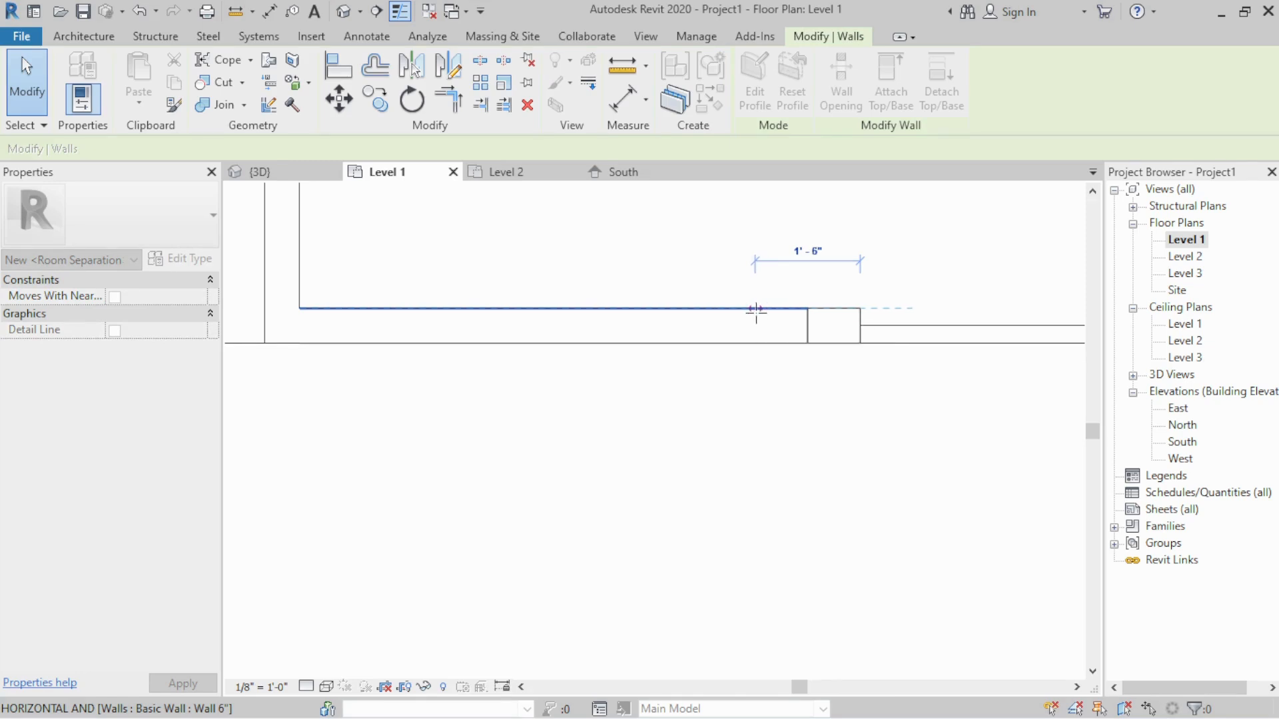
{"action": "left_click_drag", "start_coordinate": [755, 309], "coordinate": [753, 310]}
{"action": "key", "text": "Escape"}
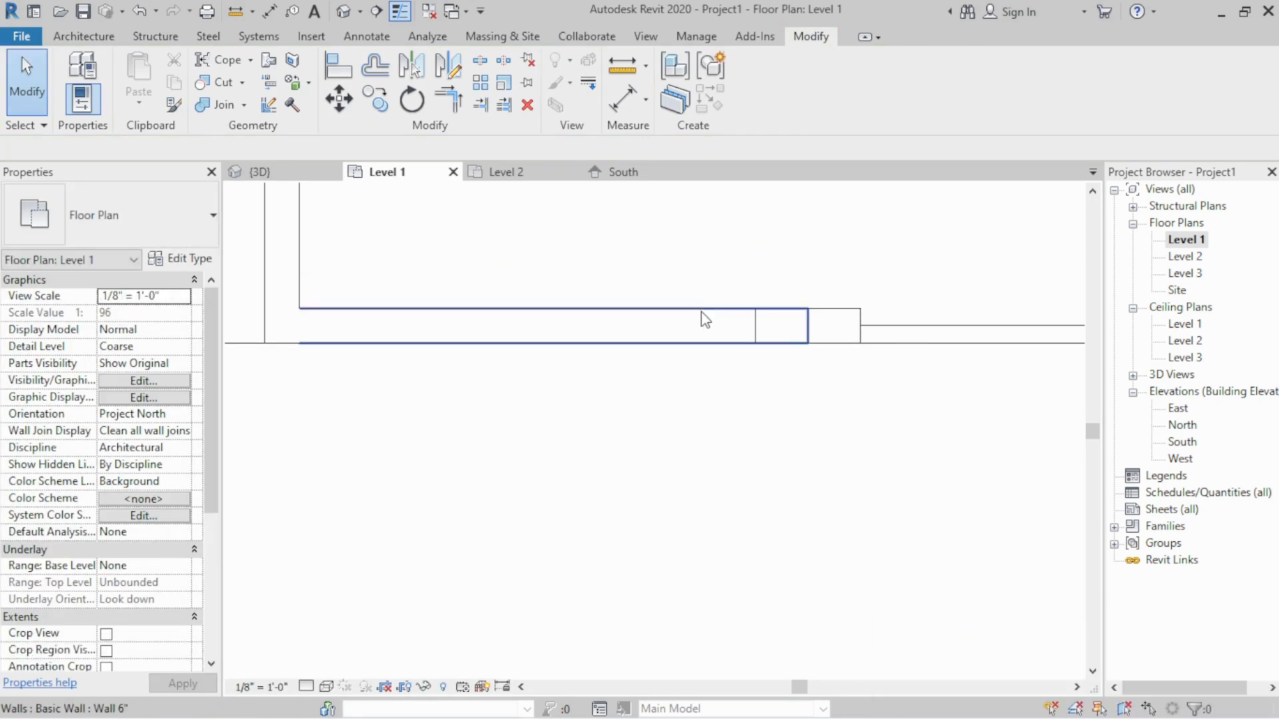
Pull the front boundary wall's end back to meet the edge of the widened gate pillar
{"action": "left_click", "coordinate": [795, 315]}
{"action": "left_click_drag", "start_coordinate": [810, 345], "coordinate": [755, 343]}
{"action": "left_click", "coordinate": [623, 245]}
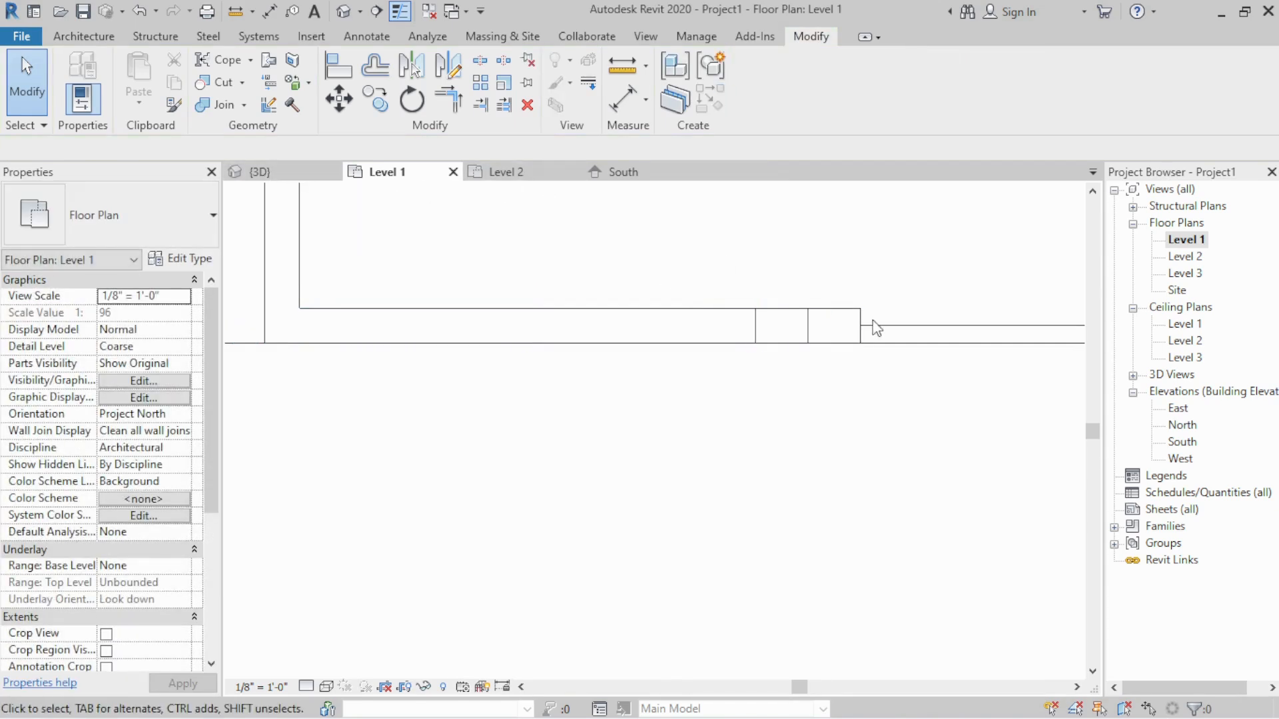
Measure the widened gate pillar with an aligned dimension in the South elevation and inspect the front boundary wall
{"action": "left_click", "coordinate": [636, 174]}
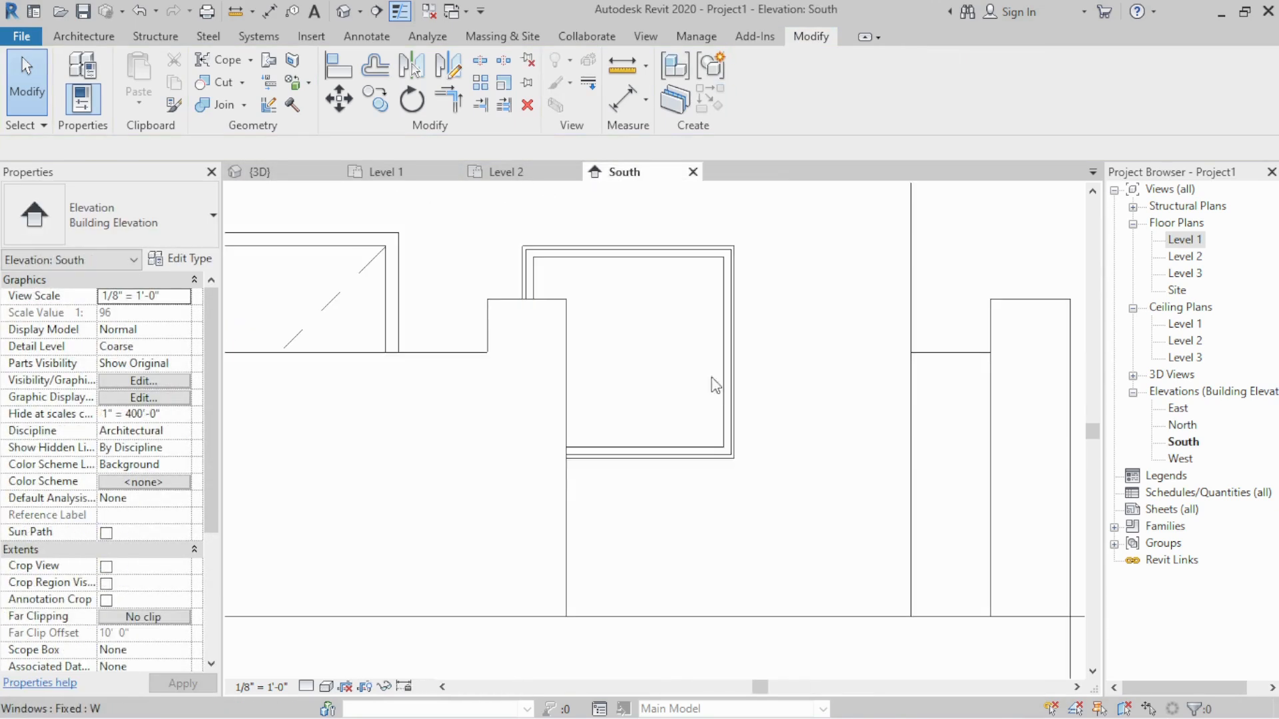
{"action": "key", "text": "d"}
{"action": "key", "text": "i"}
{"action": "left_click", "coordinate": [488, 333]}
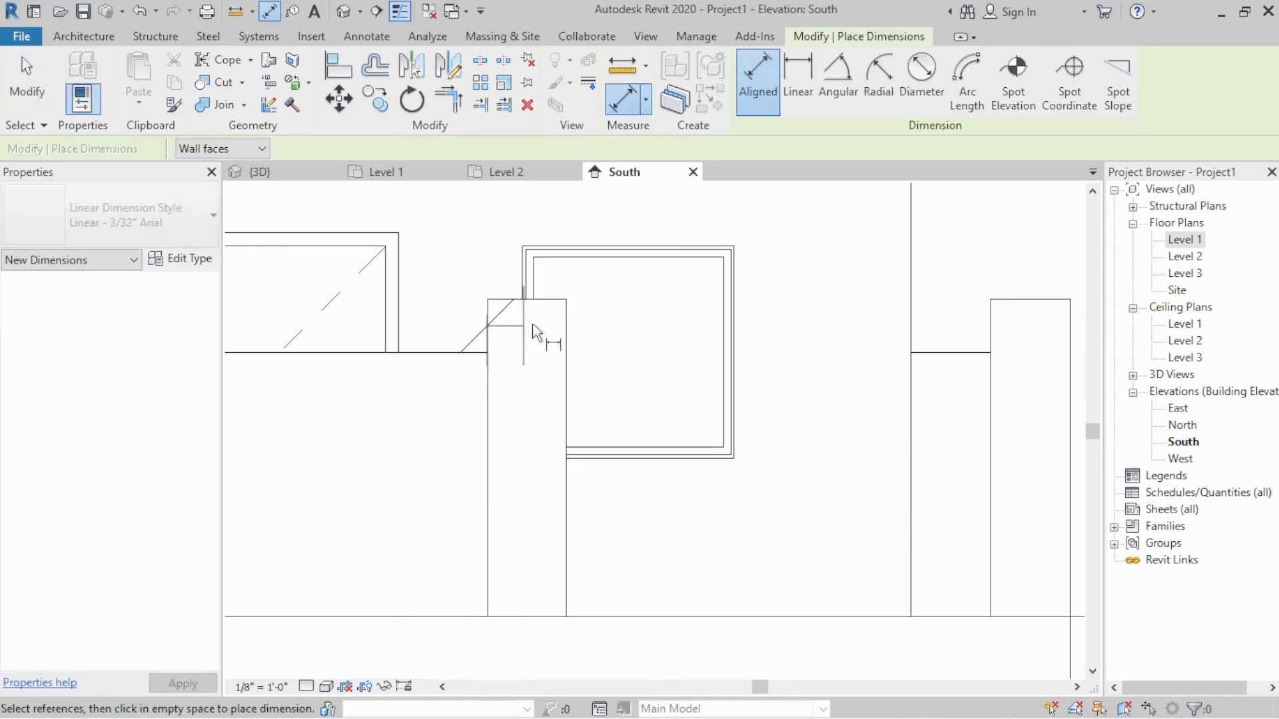
{"action": "key", "text": "Escape"}
{"action": "scroll", "coordinate": [485, 394], "scroll_direction": "down", "scroll_amount": 3}
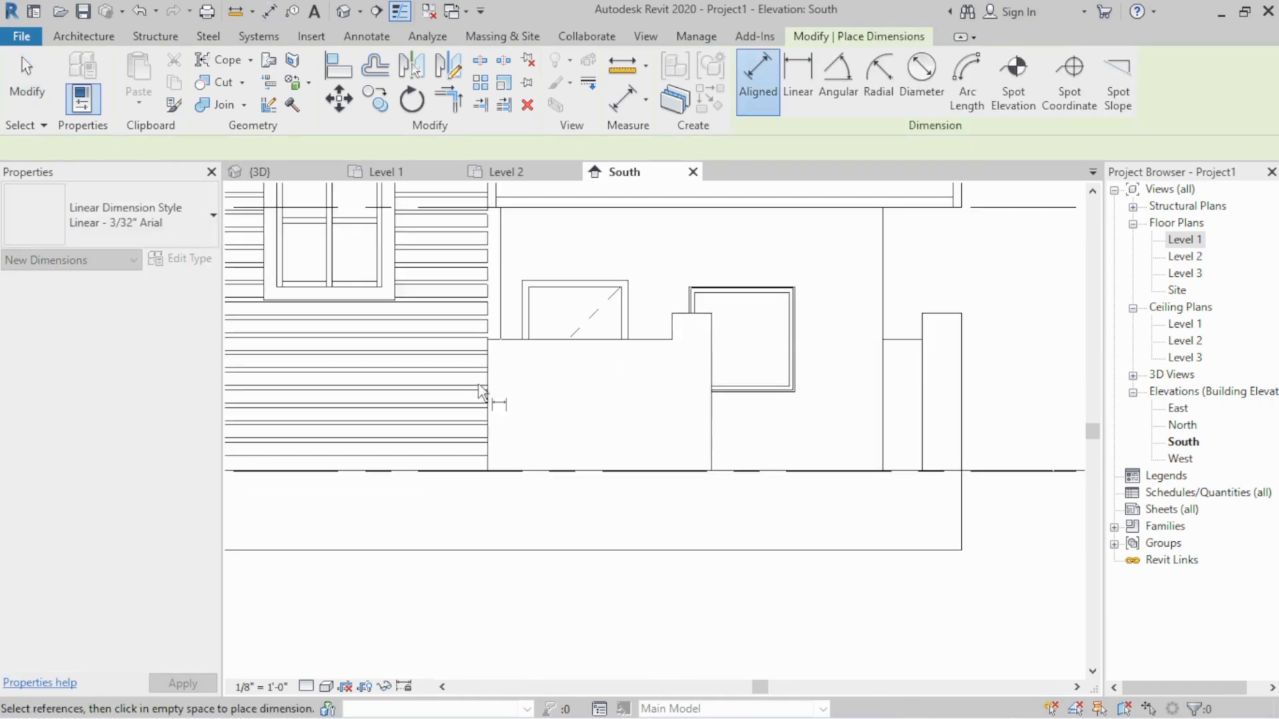
{"action": "scroll", "coordinate": [434, 365], "scroll_direction": "up", "scroll_amount": 4}
{"action": "key", "text": "Escape"}
Start a new in-place model in the Generic Models category with the suggested name
{"action": "left_click", "coordinate": [100, 40]}
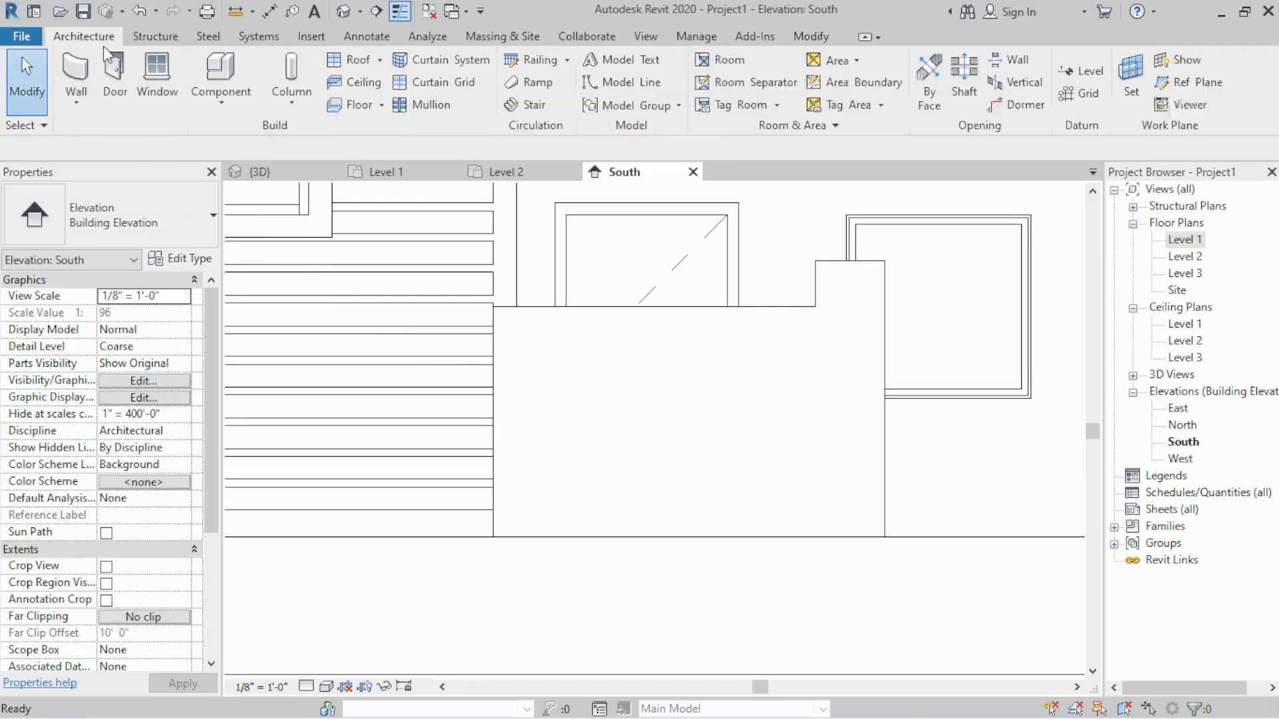
{"action": "left_click", "coordinate": [221, 103]}
{"action": "left_click", "coordinate": [248, 177]}
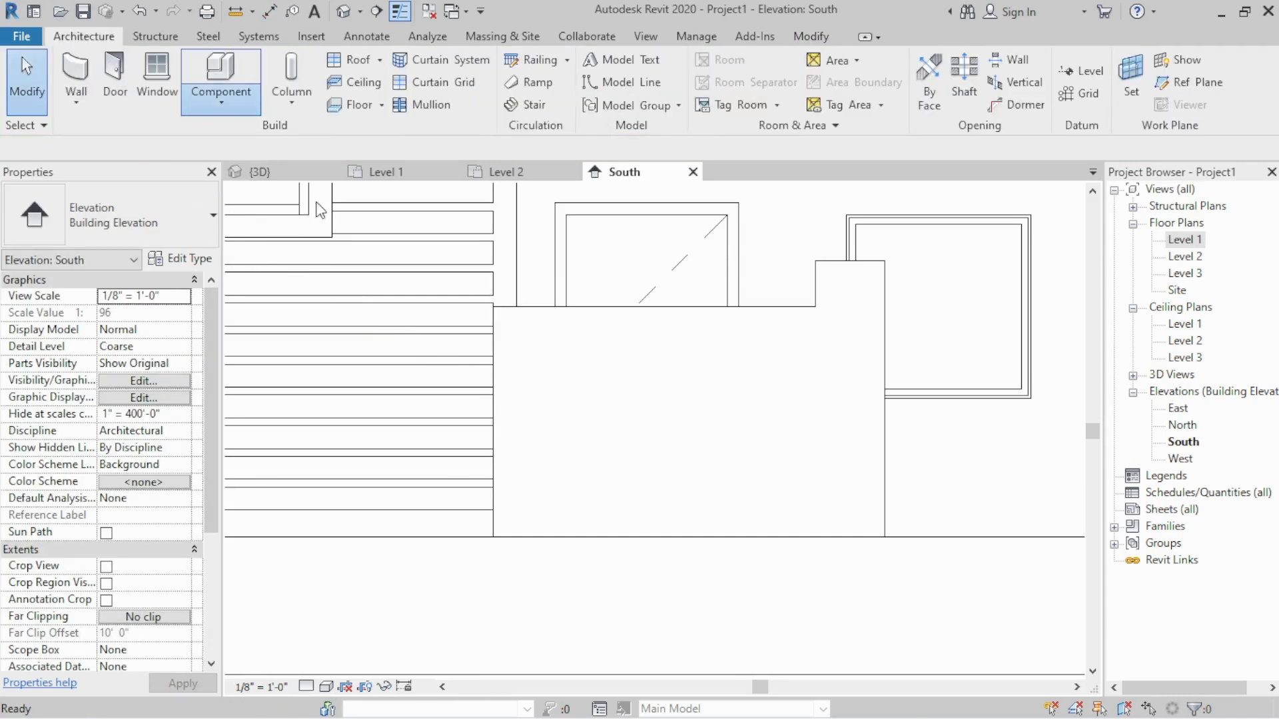
{"action": "key", "text": "g"}
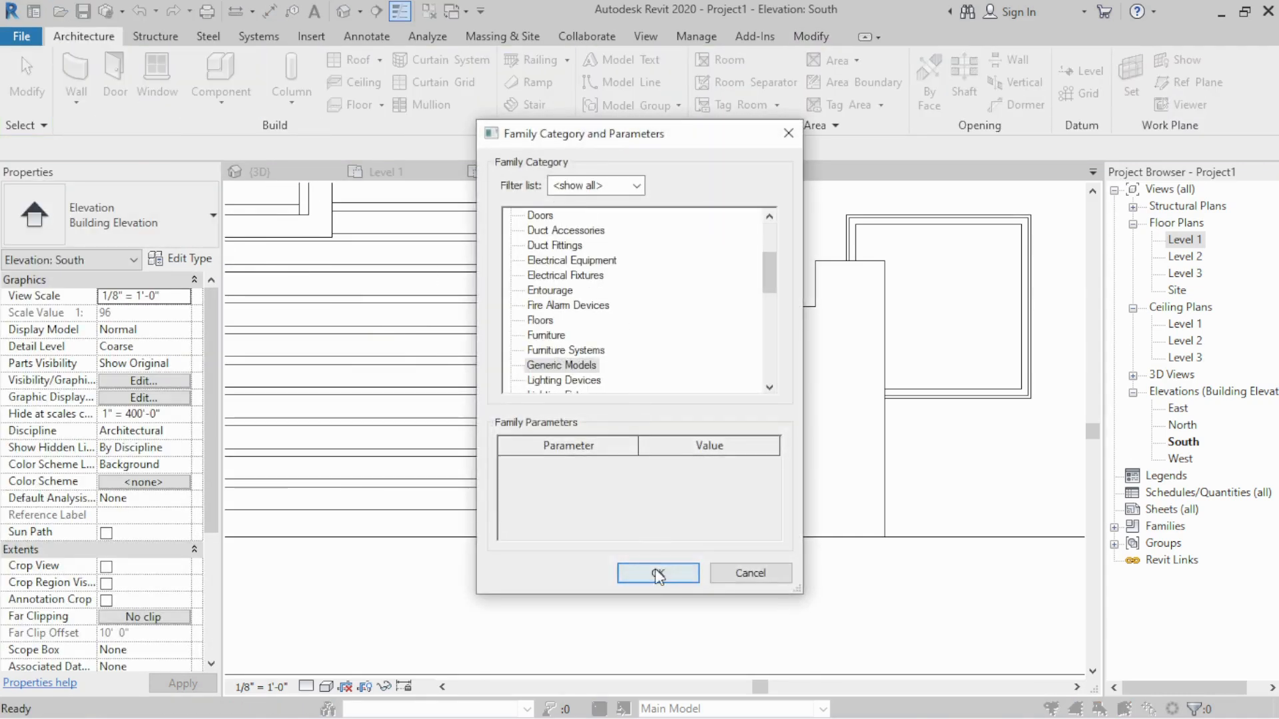
{"action": "left_click", "coordinate": [658, 573]}
{"action": "left_click", "coordinate": [641, 403]}
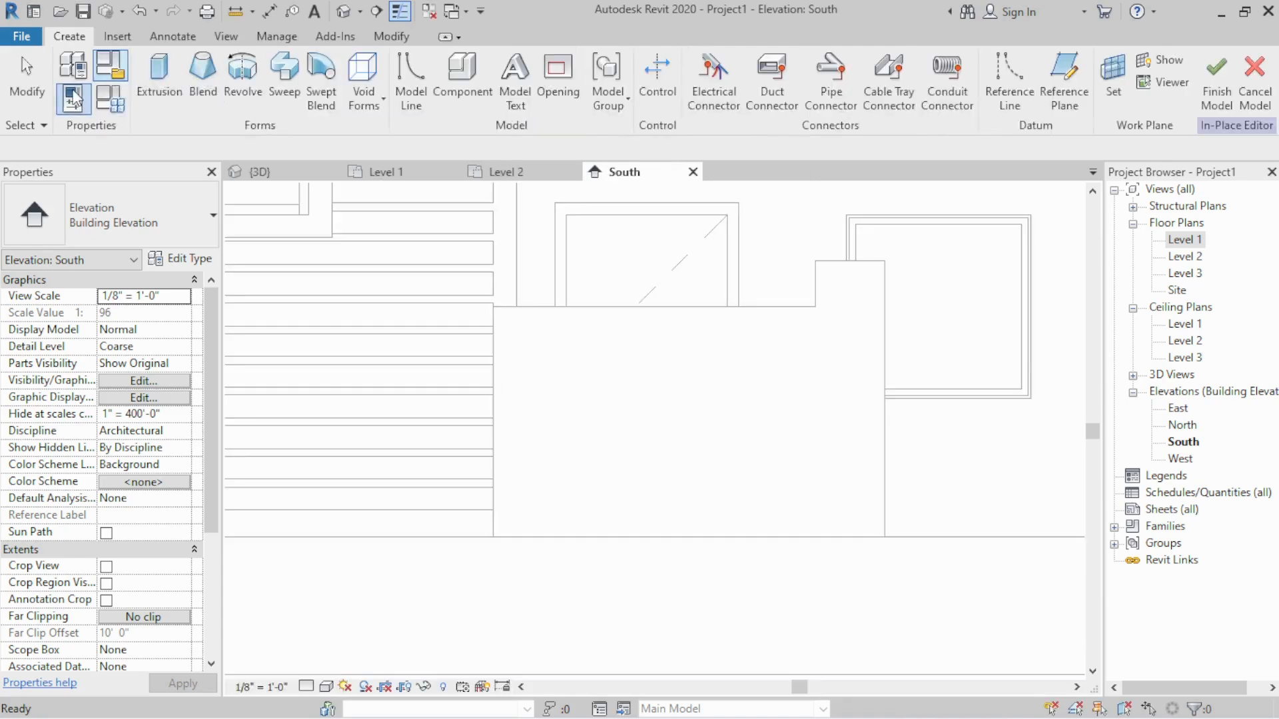
Start an extrusion on the front boundary wall's face and sketch a rectangle 5'-0" tall from the wall's top corner beside the house to its base
{"action": "left_click", "coordinate": [159, 73]}
{"action": "left_click", "coordinate": [583, 459]}
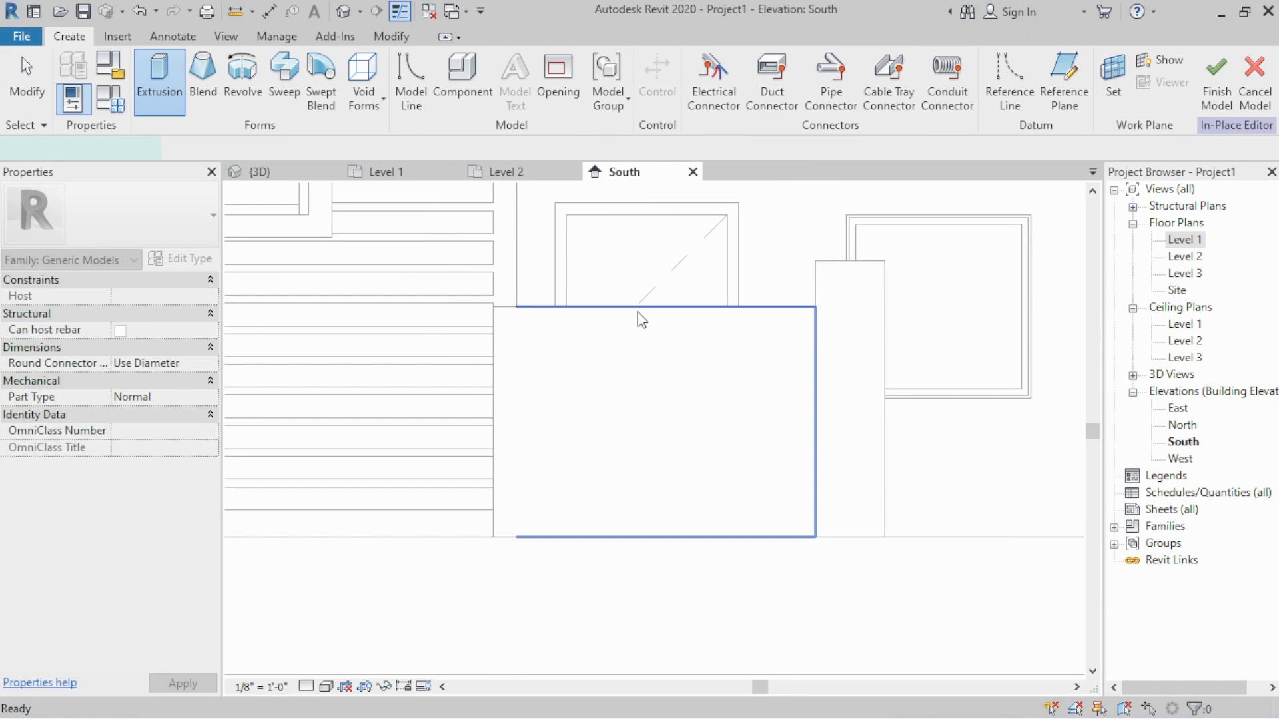
{"action": "left_click", "coordinate": [642, 320]}
{"action": "left_click", "coordinate": [702, 62]}
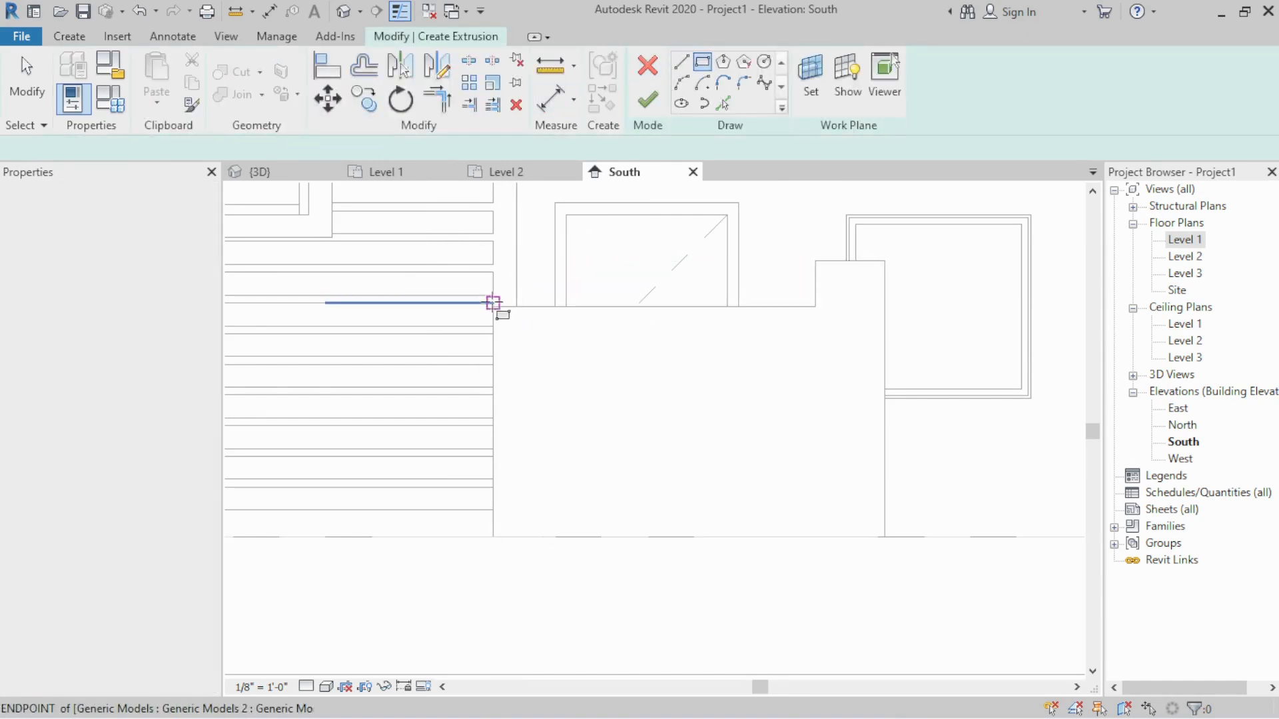
{"action": "left_click", "coordinate": [493, 303]}
{"action": "scroll", "coordinate": [446, 350], "scroll_direction": "up", "scroll_amount": 3}
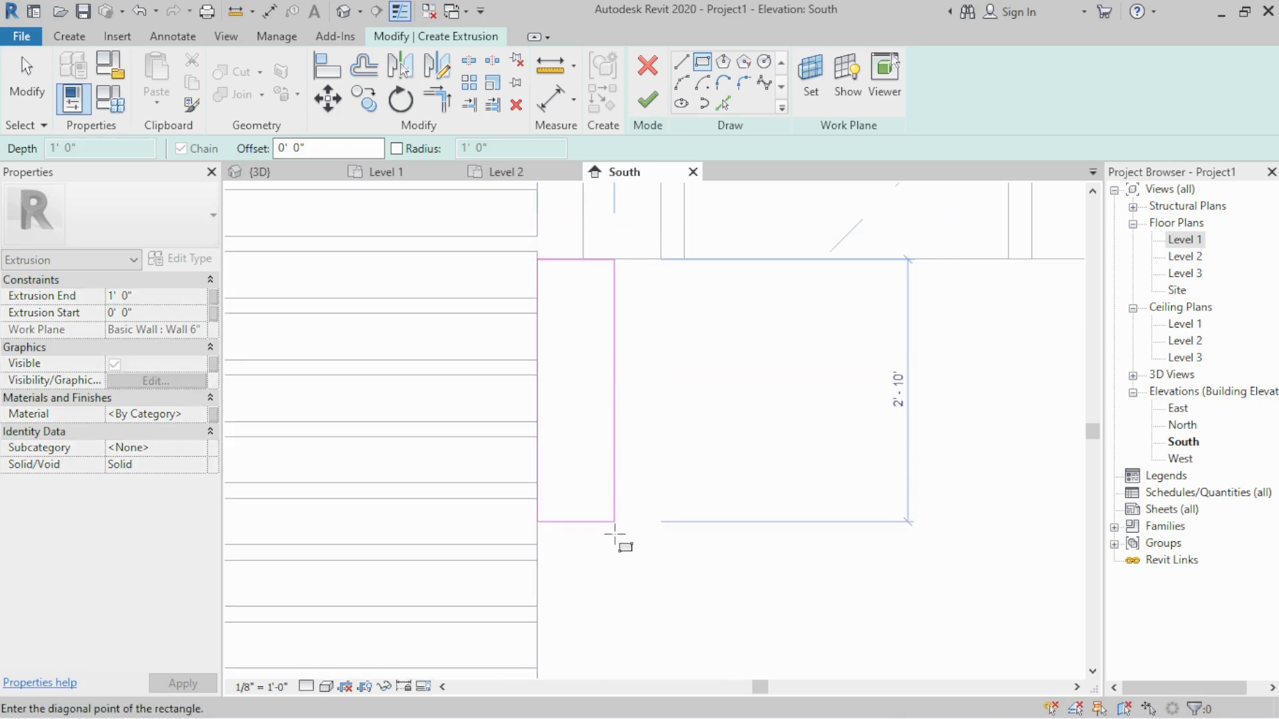
{"action": "middle_click_drag", "start_coordinate": [622, 534], "coordinate": [656, 383]}
{"action": "scroll", "coordinate": [665, 399], "scroll_direction": "down", "scroll_amount": 2}
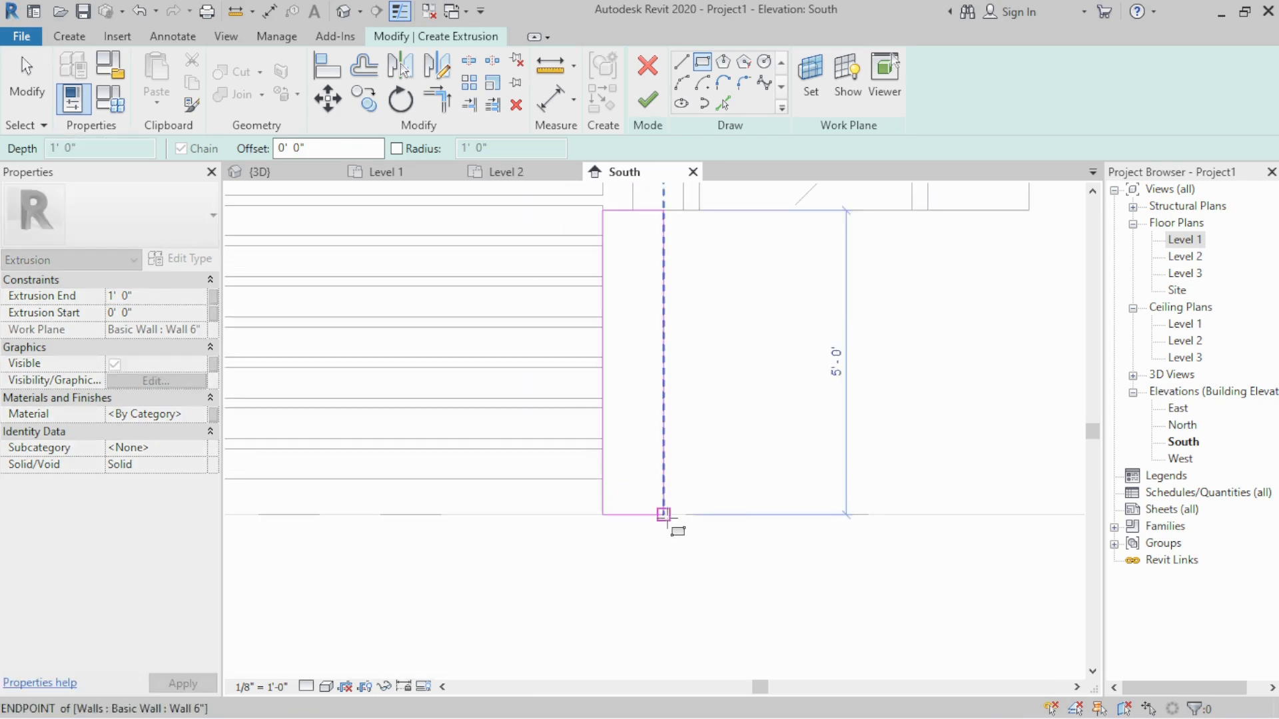
{"action": "left_click", "coordinate": [663, 514]}
Set the sketched rectangle's width to 6"
{"action": "key", "text": "Escape"}
{"action": "left_click", "coordinate": [666, 430]}
{"action": "scroll", "coordinate": [667, 429], "scroll_direction": "down", "scroll_amount": 2}
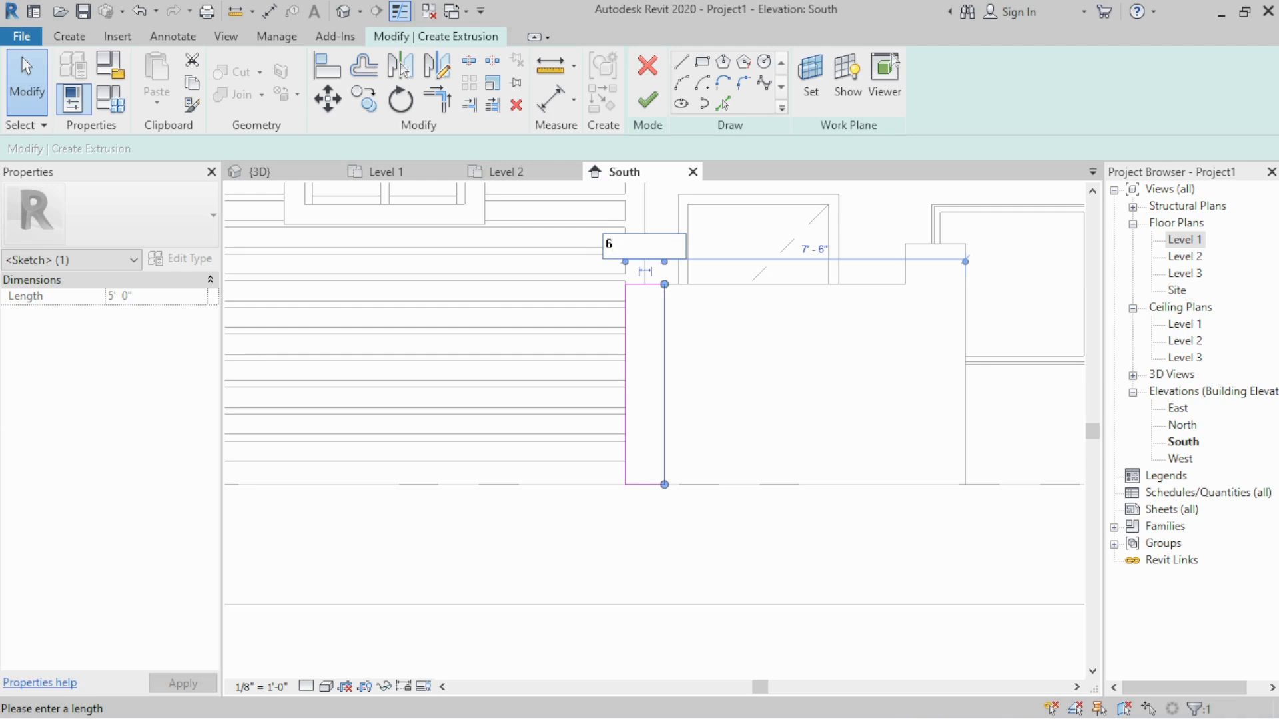
{"action": "key", "text": "Escape"}
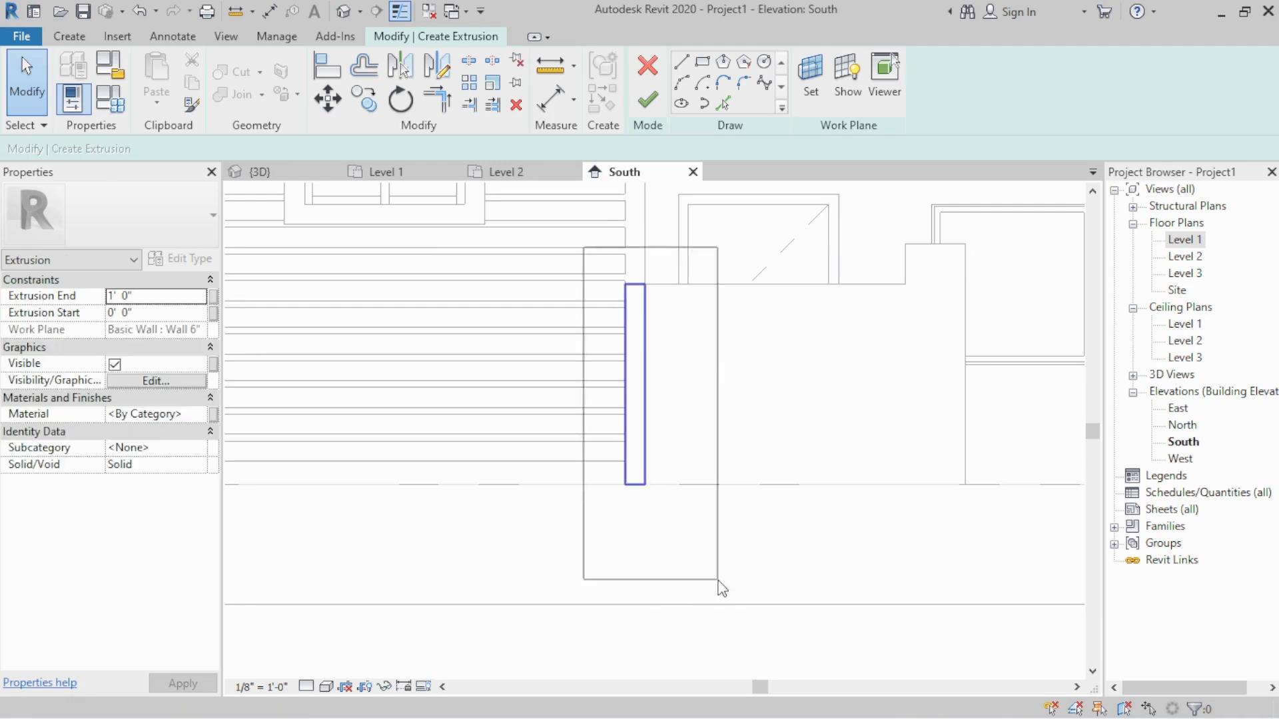
Copy the strip rectangle horizontally along the boundary wall, leaving a narrow gap between the two strips
{"action": "left_click_drag", "start_coordinate": [718, 581], "coordinate": [719, 581]}
{"action": "key", "text": "c"}
{"action": "key", "text": "o"}
{"action": "left_click", "coordinate": [710, 438]}
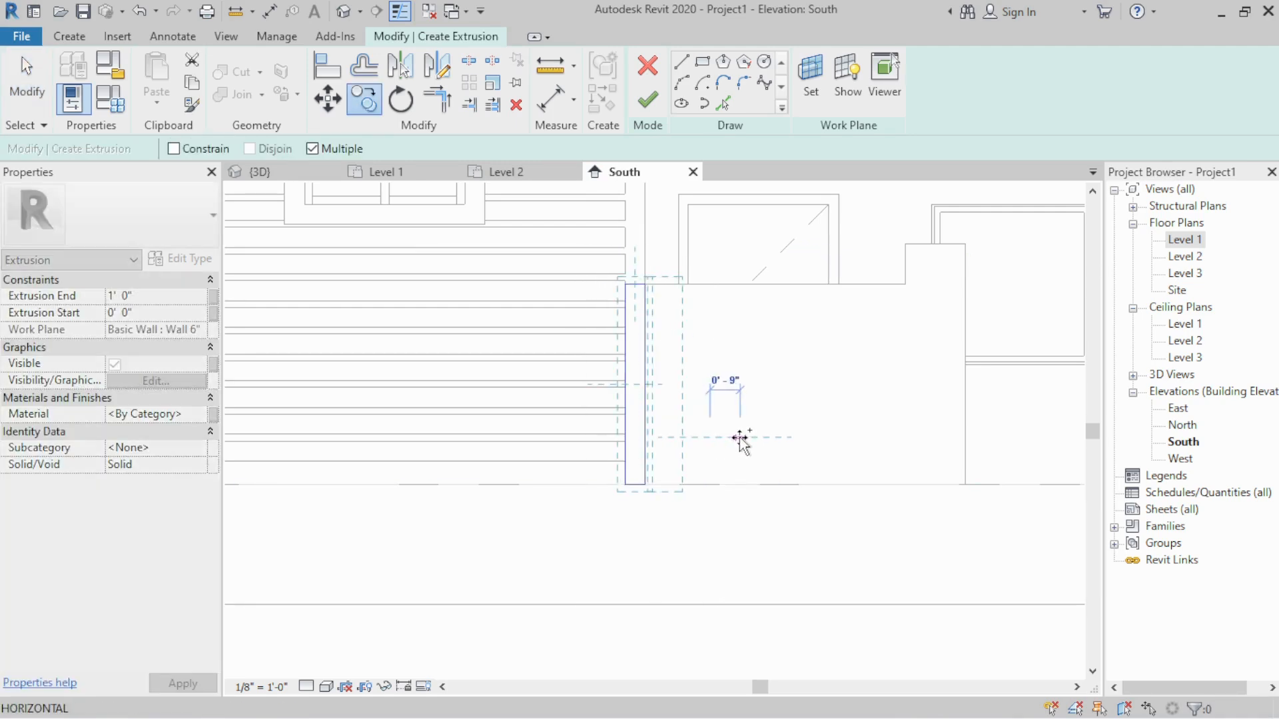
{"action": "key", "text": "Return"}
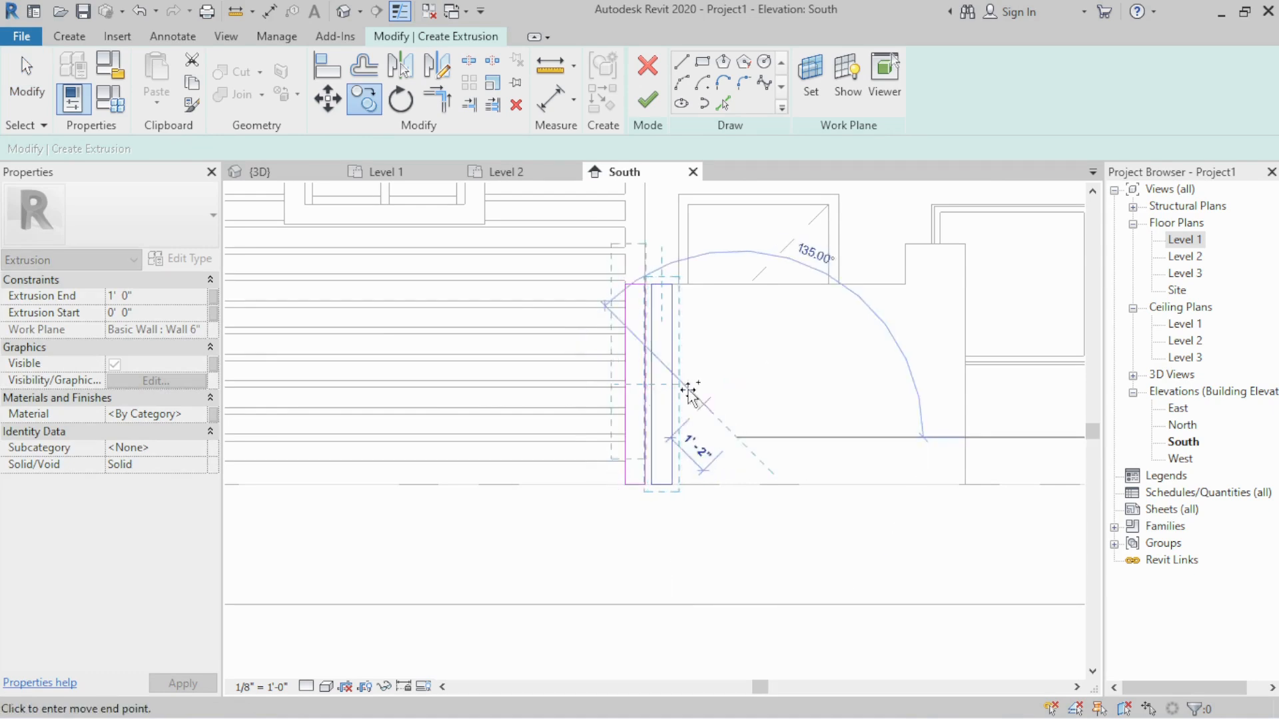
Copy the second strip rectangle along the wall at the same spacing to make five strips in total, and finish the extrusion
{"action": "scroll", "coordinate": [658, 295], "scroll_direction": "up", "scroll_amount": 2}
{"action": "key", "text": "Escape"}
{"action": "key", "text": "Escape"}
{"action": "left_click_drag", "start_coordinate": [643, 249], "coordinate": [764, 626]}
{"action": "scroll", "coordinate": [654, 291], "scroll_direction": "up", "scroll_amount": 4}
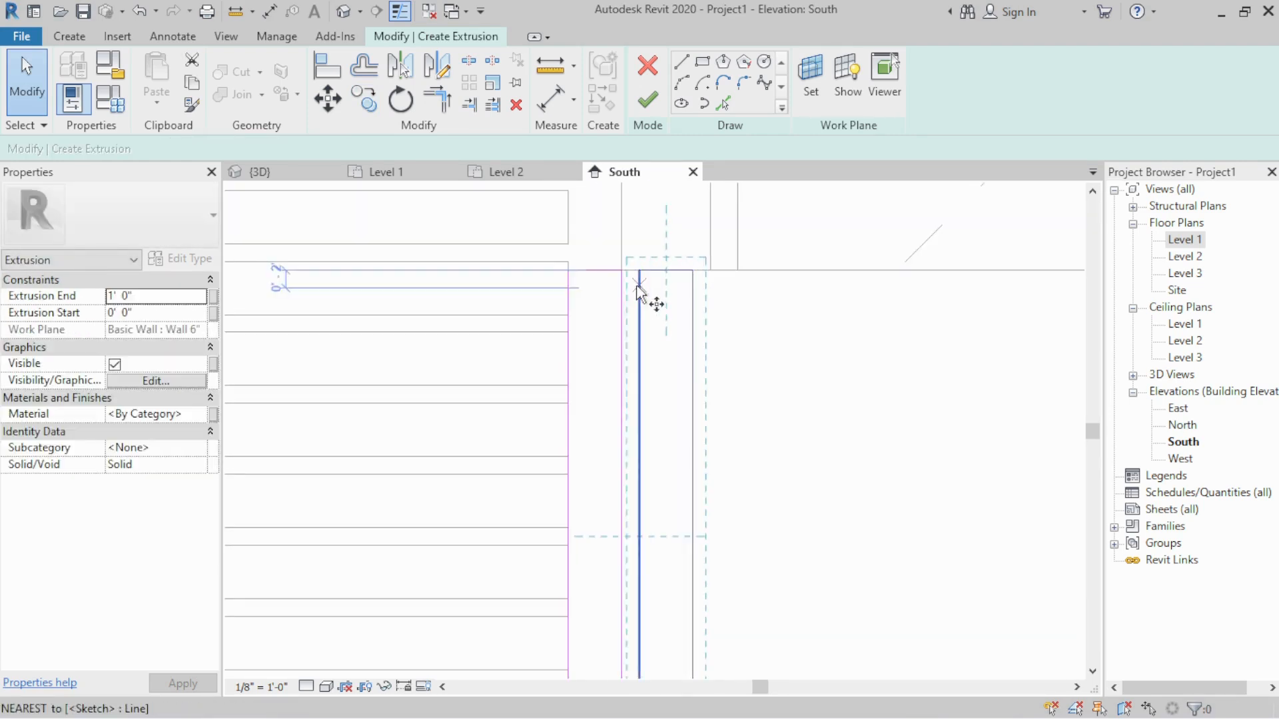
{"action": "left_click", "coordinate": [611, 259]}
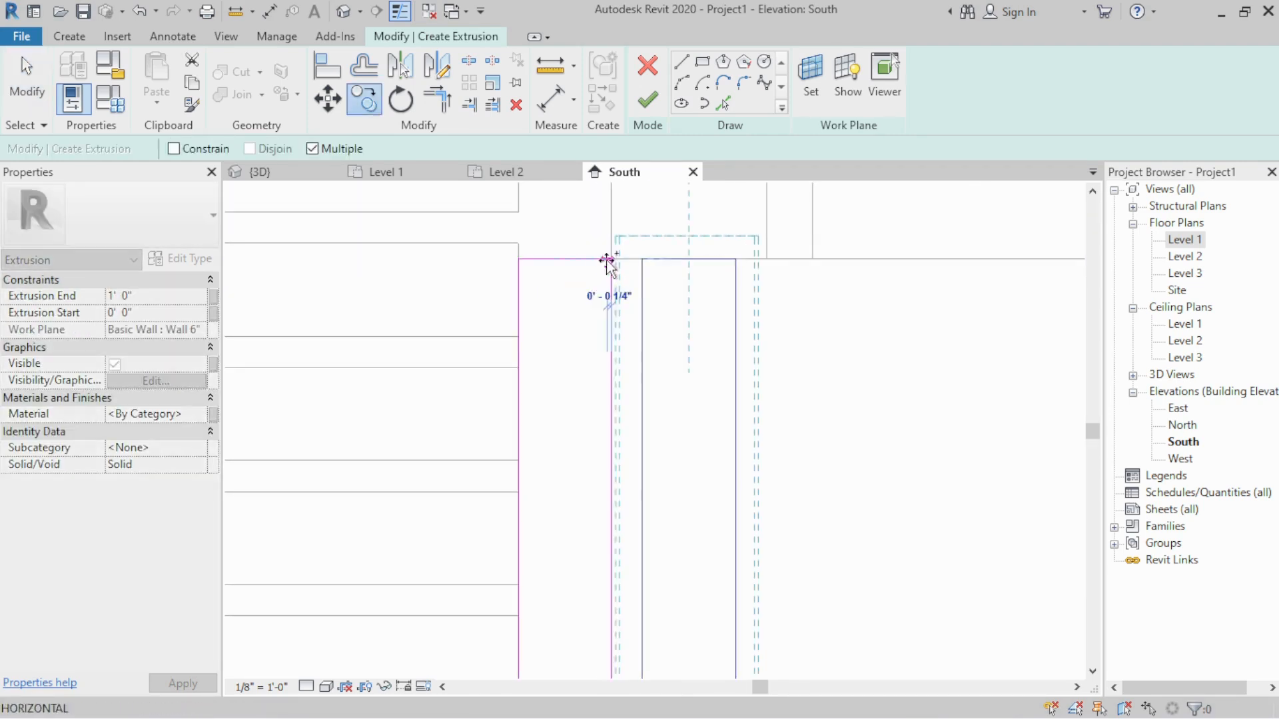
{"action": "left_click", "coordinate": [735, 259]}
{"action": "left_click", "coordinate": [860, 261]}
{"action": "scroll", "coordinate": [479, 295], "scroll_direction": "down", "scroll_amount": 4}
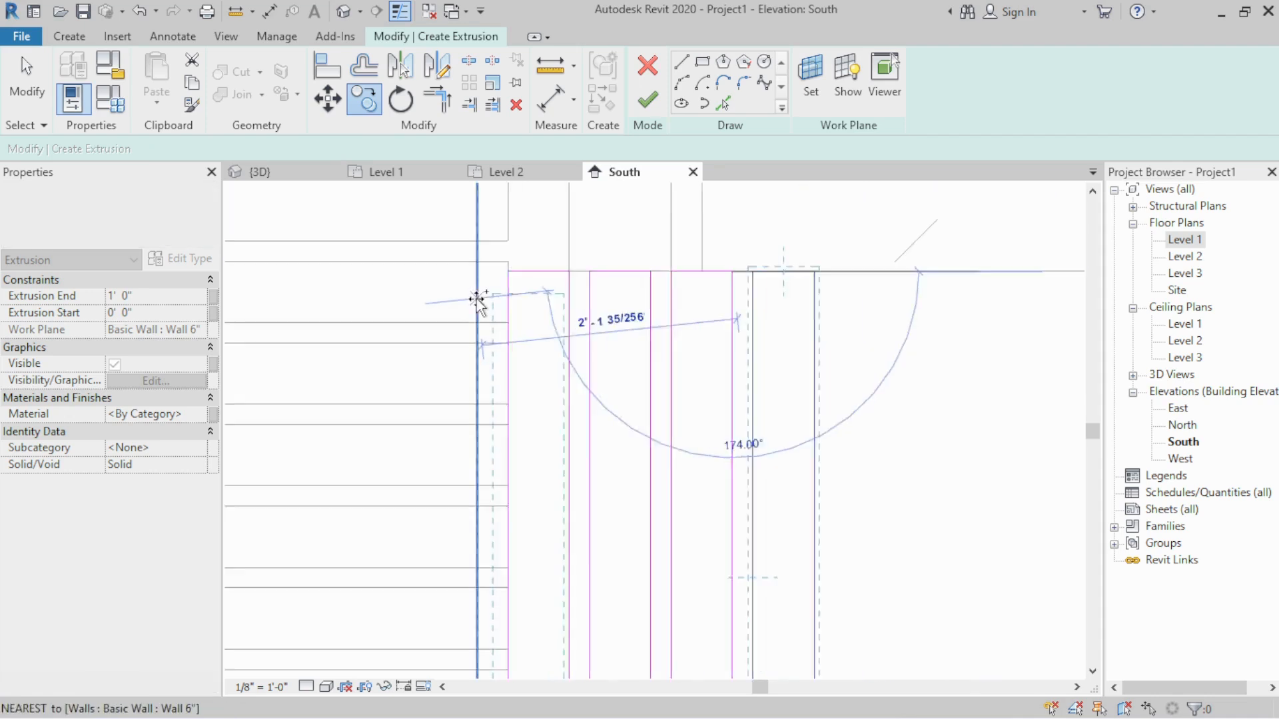
{"action": "scroll", "coordinate": [692, 281], "scroll_direction": "down", "scroll_amount": 3}
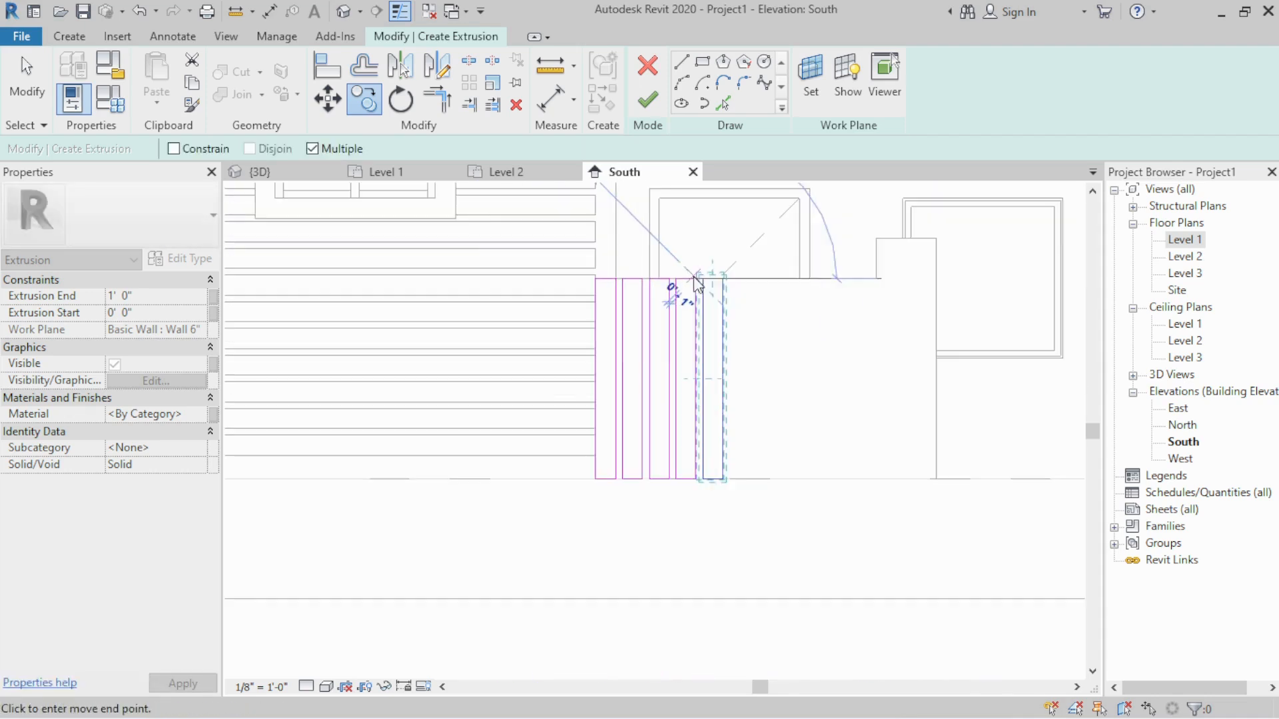
{"action": "key", "text": "Escape"}
{"action": "left_click", "coordinate": [650, 105]}
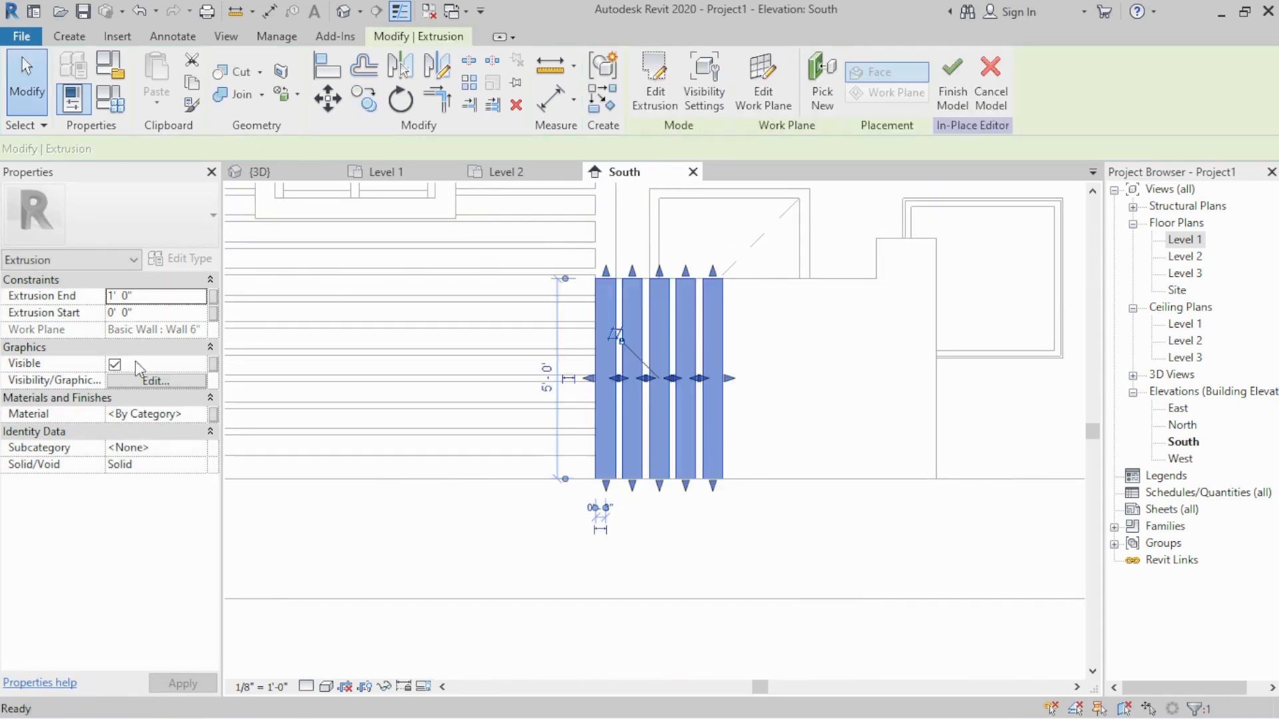
{"action": "key", "text": "Escape"}
Check the strips in the Level 1 elevation drawing, reopen the strip extrusion's sketch in South and copy the last strip twice at the same spacing
{"action": "left_click", "coordinate": [385, 172]}
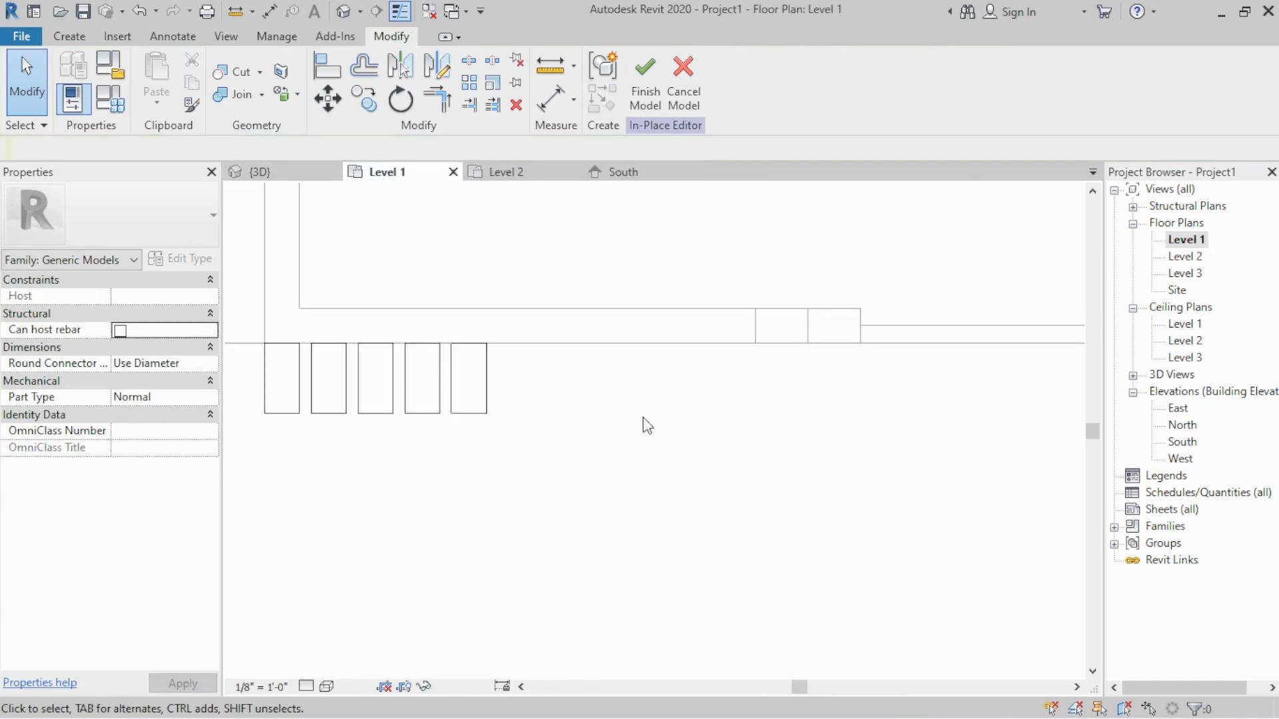
{"action": "scroll", "coordinate": [674, 440], "scroll_direction": "down", "scroll_amount": 8}
{"action": "scroll", "coordinate": [493, 538], "scroll_direction": "up", "scroll_amount": 10}
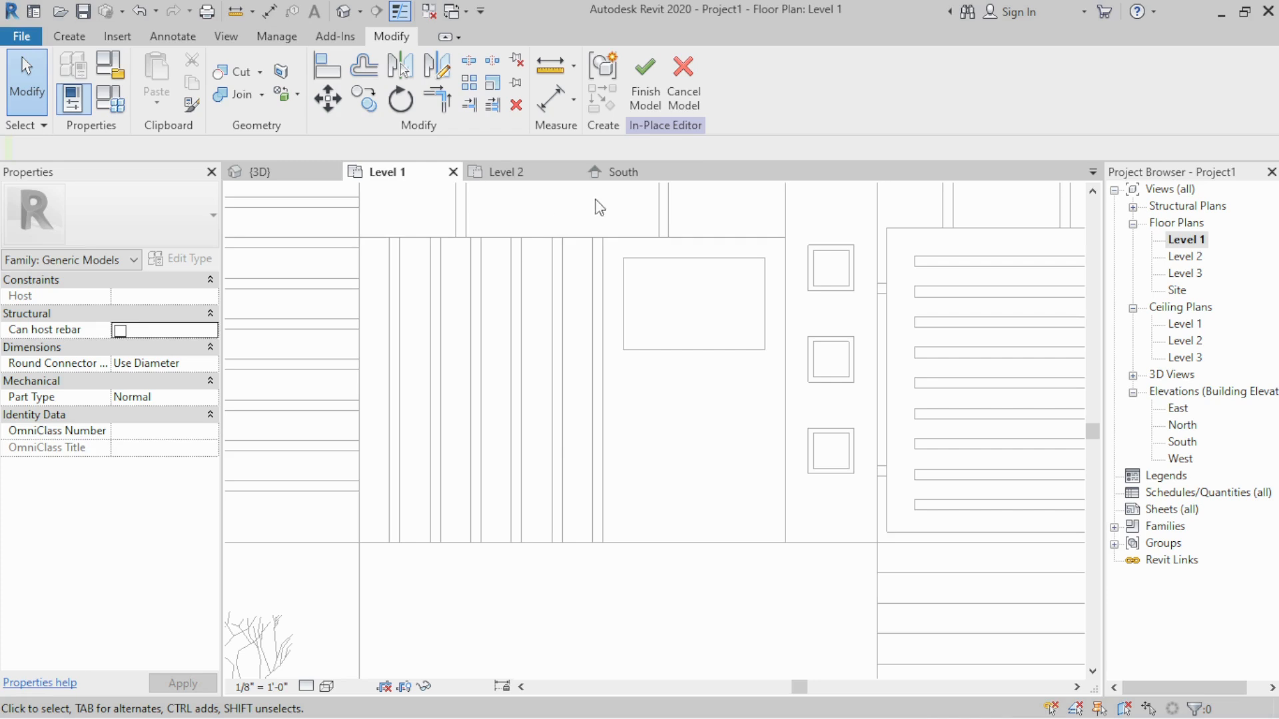
{"action": "left_click", "coordinate": [638, 175]}
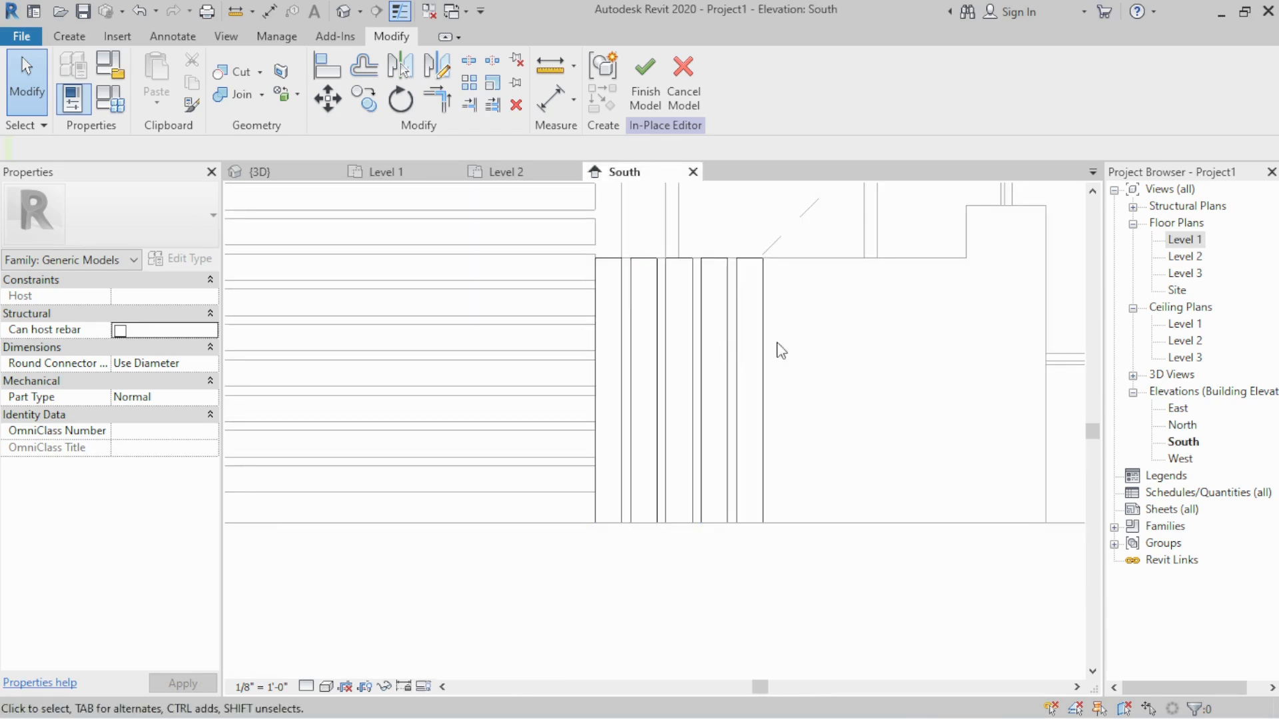
{"action": "left_click", "coordinate": [660, 267]}
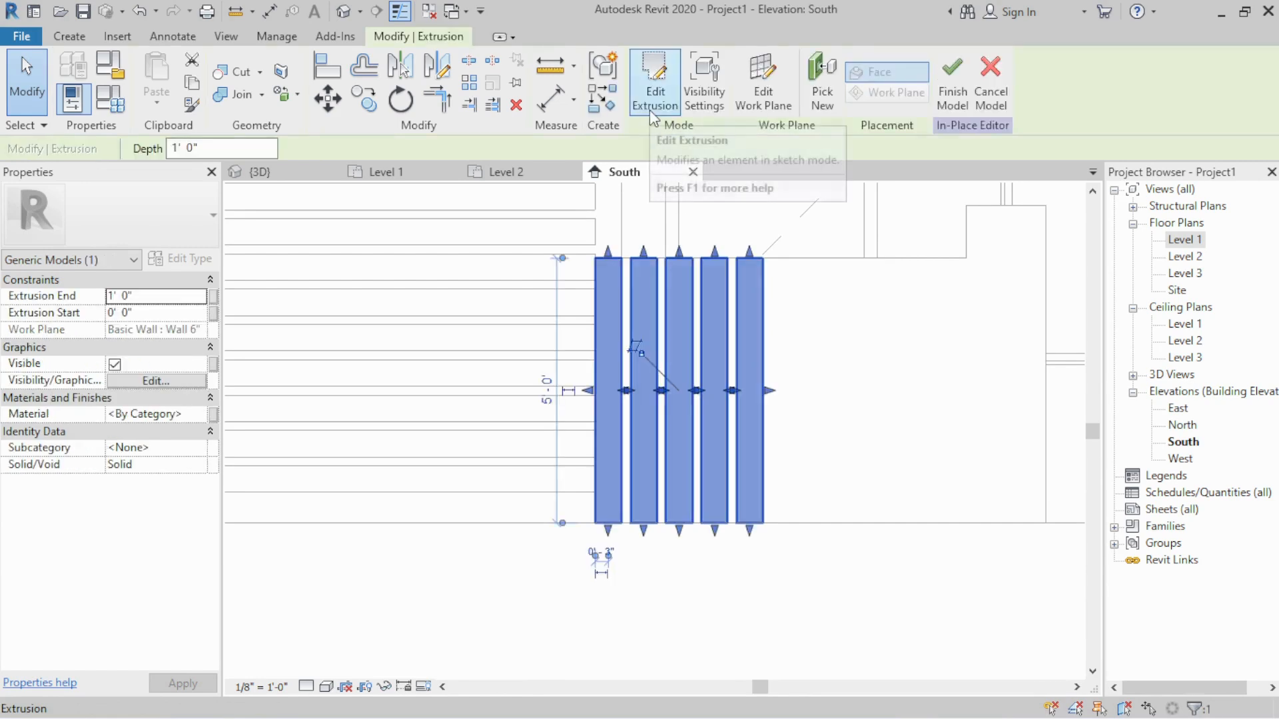
{"action": "left_click", "coordinate": [651, 107]}
{"action": "left_click_drag", "start_coordinate": [775, 306], "coordinate": [865, 630]}
{"action": "key", "text": "c"}
{"action": "key", "text": "o"}
{"action": "scroll", "coordinate": [725, 294], "scroll_direction": "up", "scroll_amount": 2}
{"action": "scroll", "coordinate": [725, 257], "scroll_direction": "up", "scroll_amount": 2}
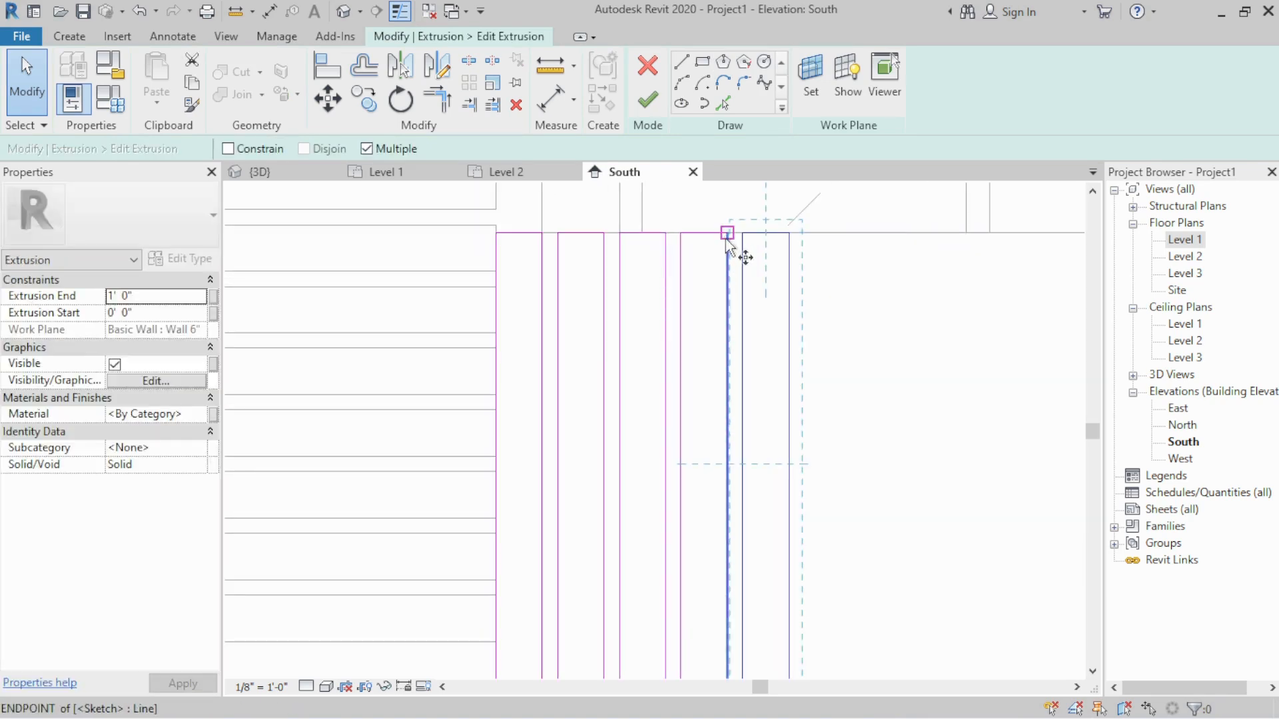
{"action": "left_click", "coordinate": [727, 233]}
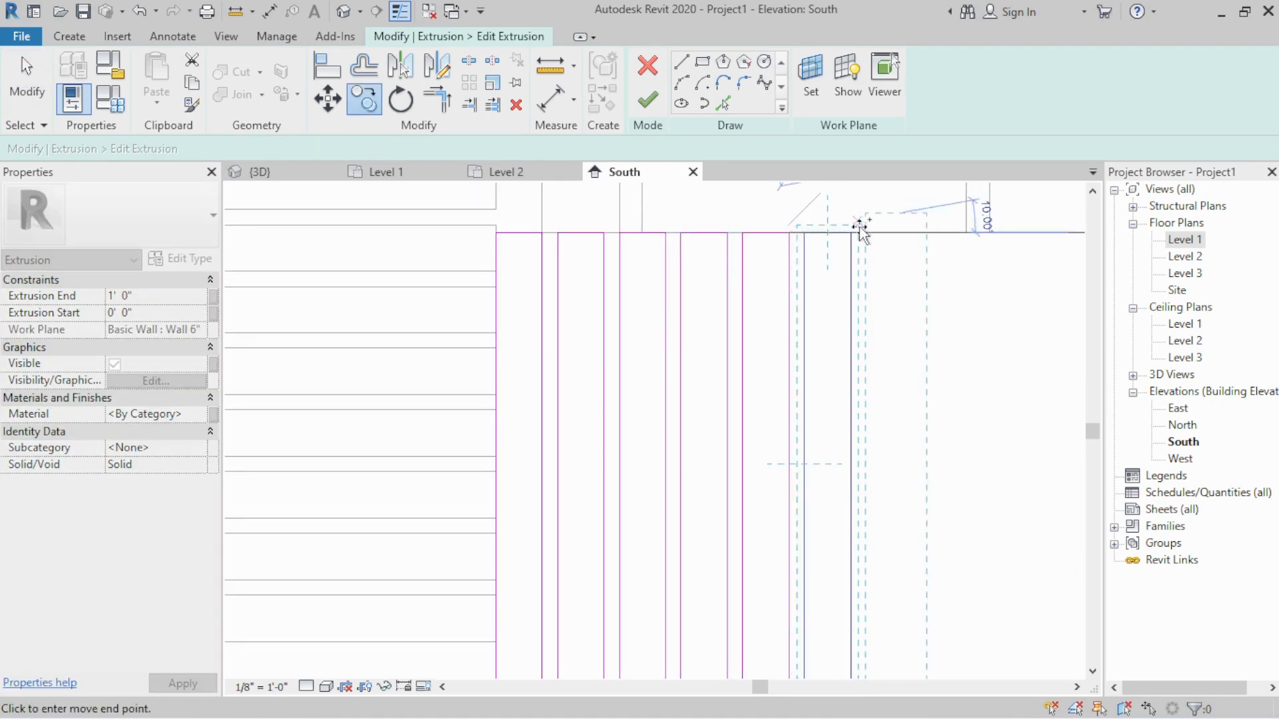
{"action": "left_click", "coordinate": [852, 233]}
Stretch the last strip rectangle's outer edge to the gate pillar to form a wide panel, and finish the sketch
{"action": "scroll", "coordinate": [791, 336], "scroll_direction": "down", "scroll_amount": 3}
{"action": "mouse_move", "coordinate": [794, 338]}
{"action": "left_mouse_down"}
{"action": "mouse_move", "coordinate": [936, 343]}
{"action": "mouse_move", "coordinate": [912, 341]}
{"action": "left_mouse_up"}
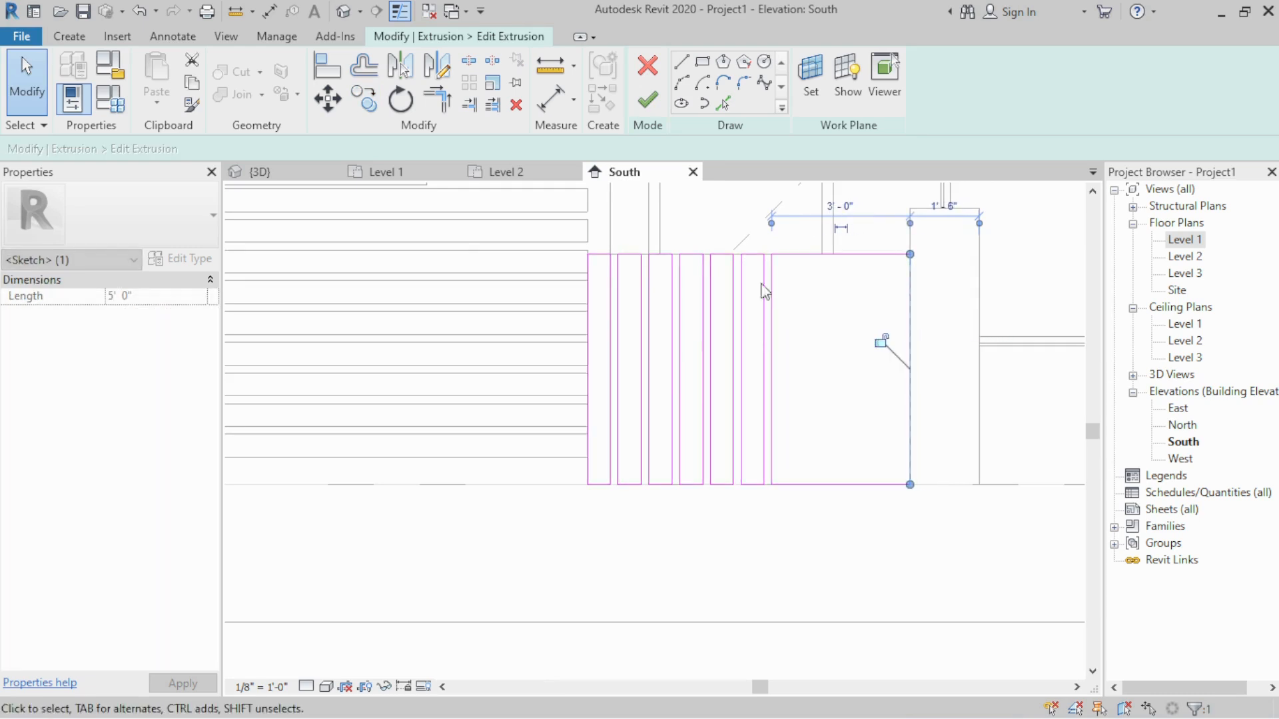
{"action": "key", "text": "Escape"}
{"action": "left_click", "coordinate": [643, 102]}
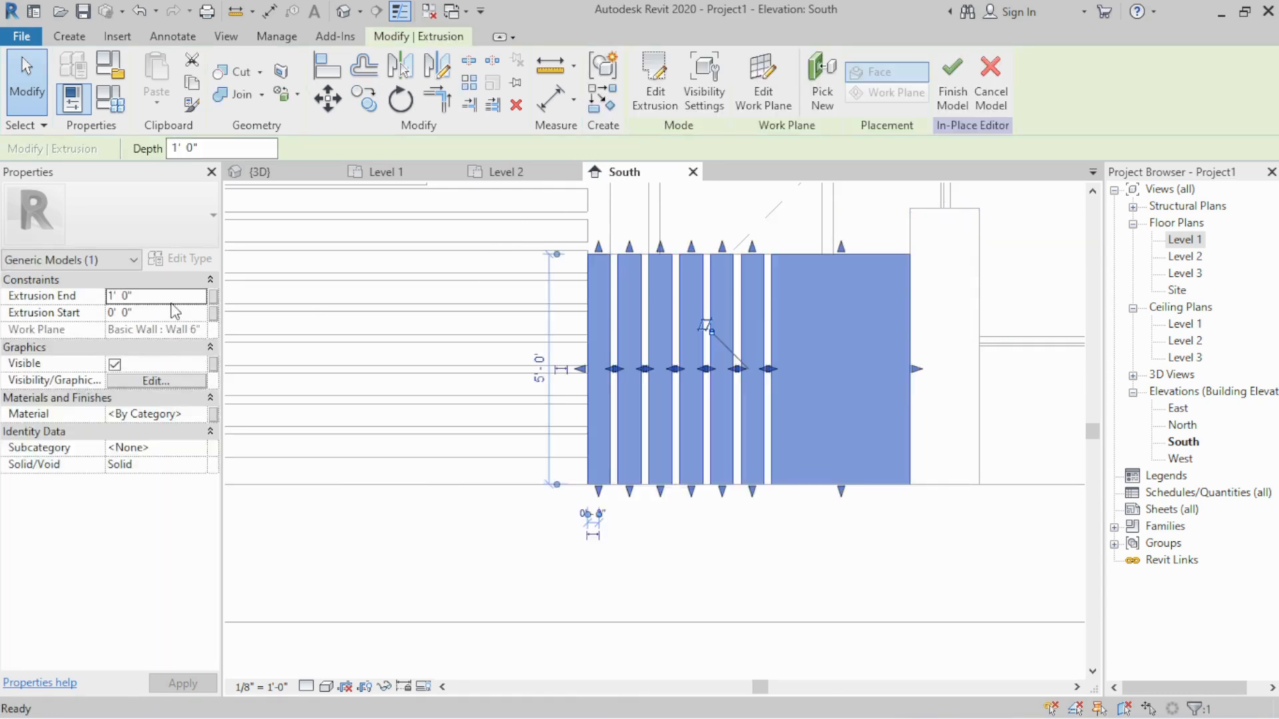
Set the strip extrusion's end to 0' 1" and finish the in-place model from the 3D view
{"action": "left_click", "coordinate": [172, 304]}
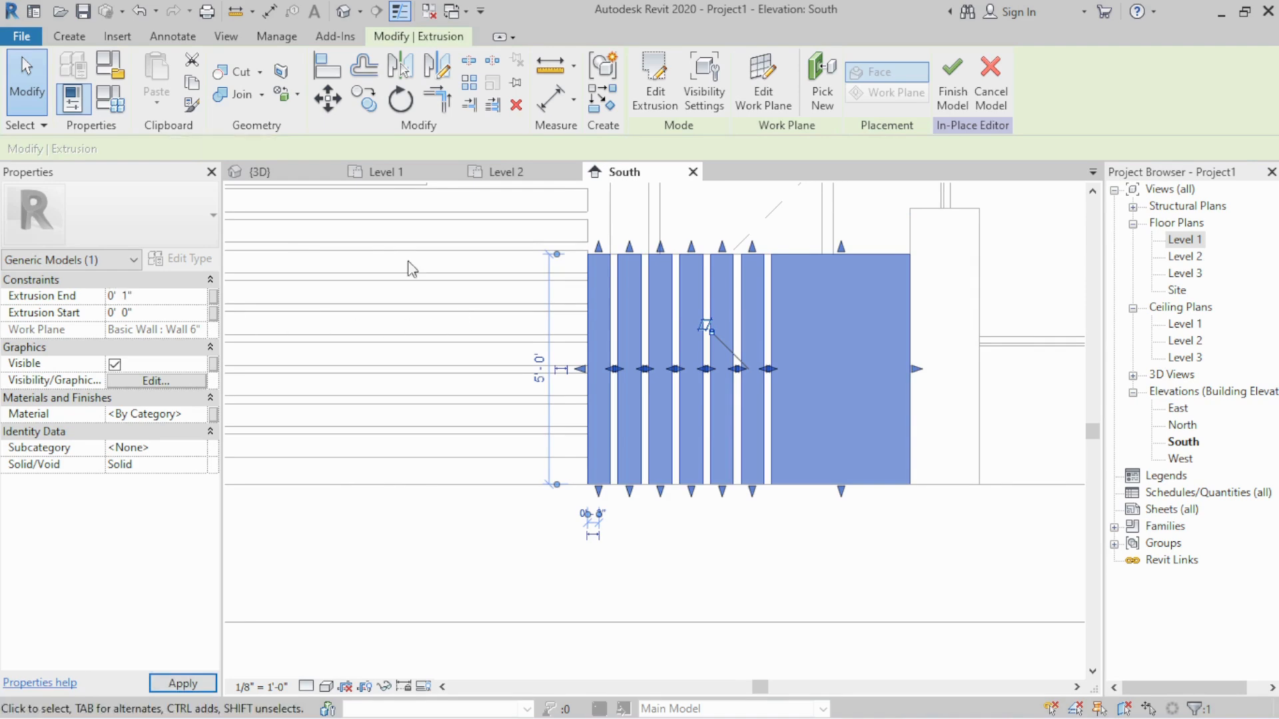
{"action": "key", "text": "Escape"}
{"action": "left_click", "coordinate": [293, 175]}
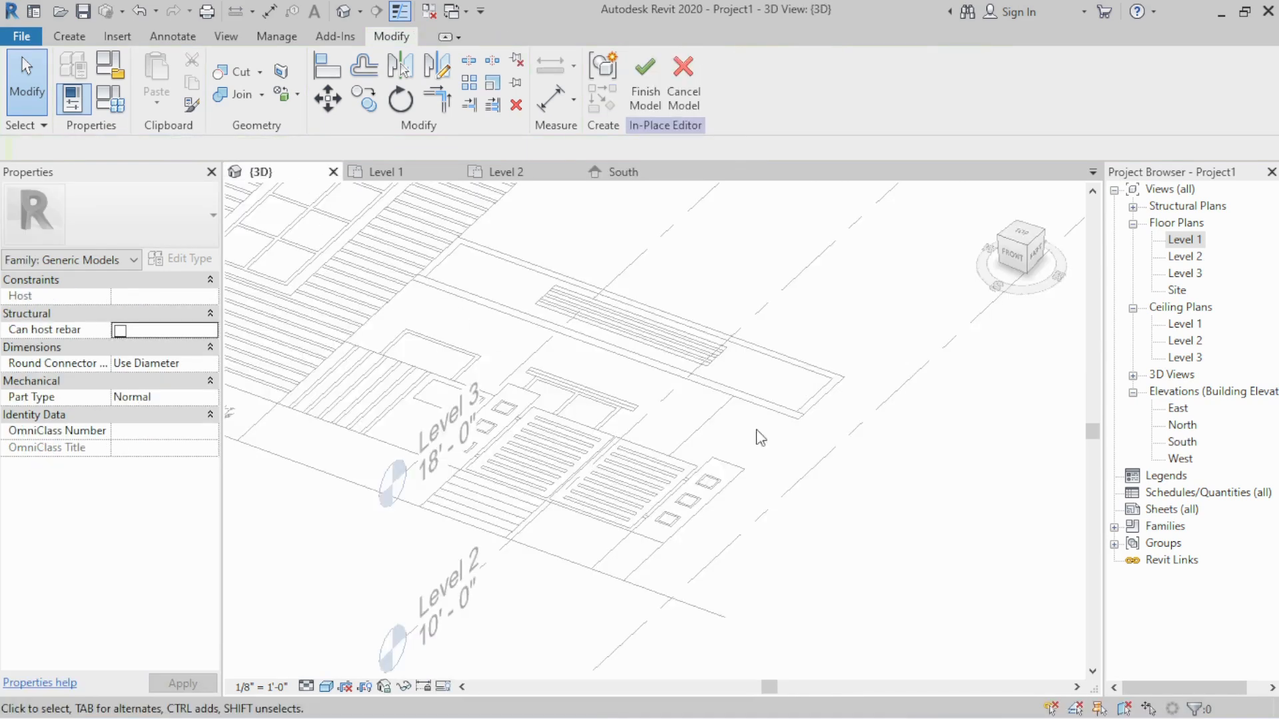
{"action": "scroll", "coordinate": [639, 457], "scroll_direction": "down", "scroll_amount": 5}
{"action": "scroll", "coordinate": [920, 526], "scroll_direction": "up", "scroll_amount": 10}
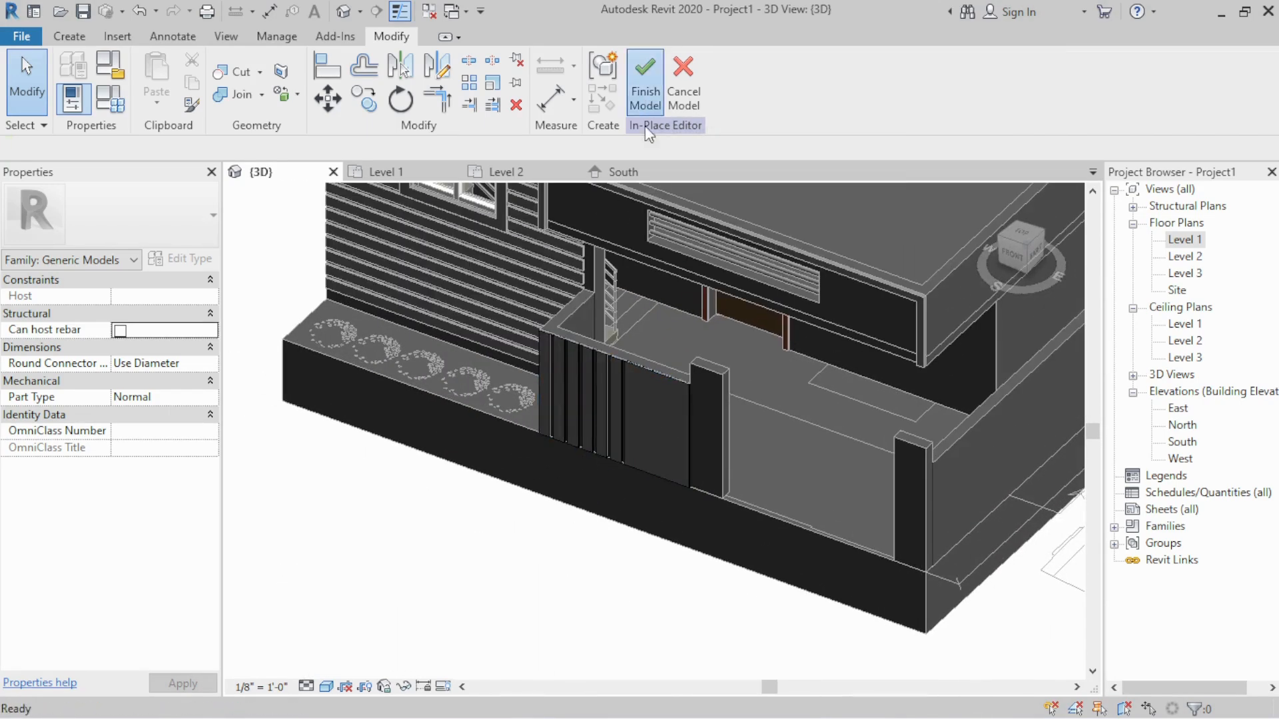
{"action": "left_click", "coordinate": [644, 83]}
Inspect the strips and panel on the boundary wall in 3D, switching to hidden line display and back to shaded
{"action": "middle_click_drag", "start_coordinate": [559, 508], "coordinate": [638, 459], "text": "shift"}
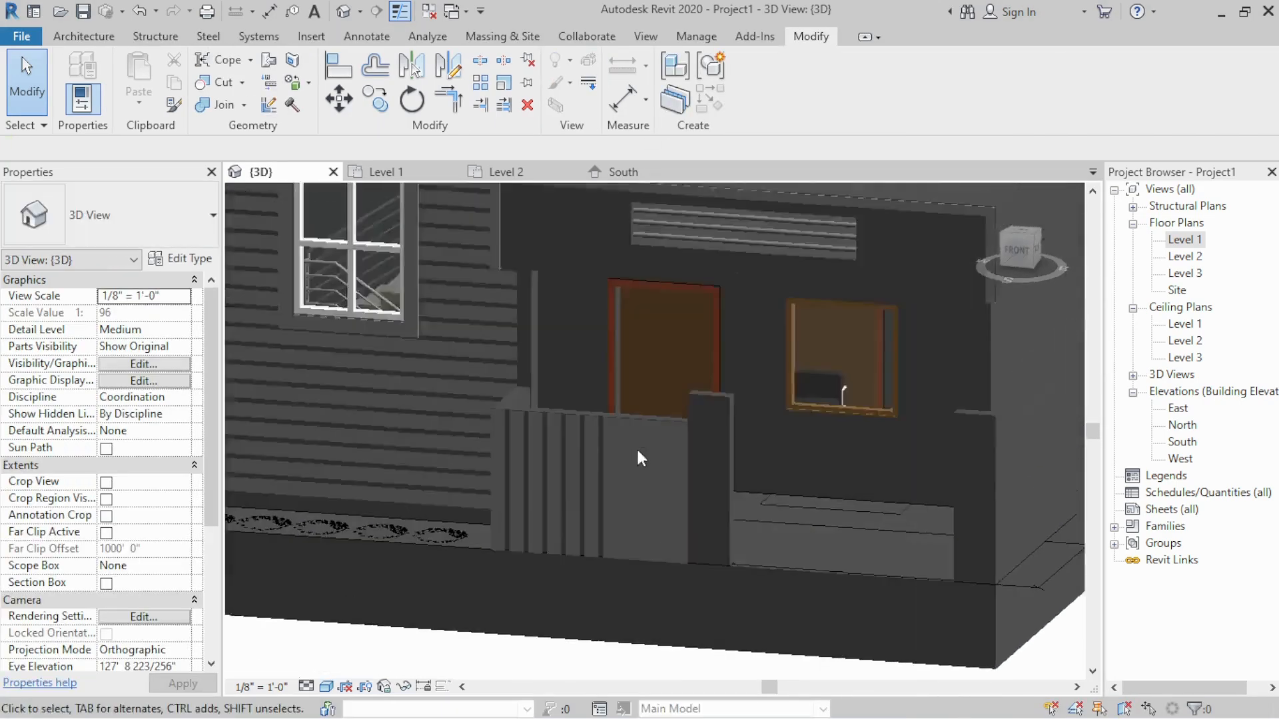
{"action": "scroll", "coordinate": [619, 433], "scroll_direction": "up", "scroll_amount": 4}
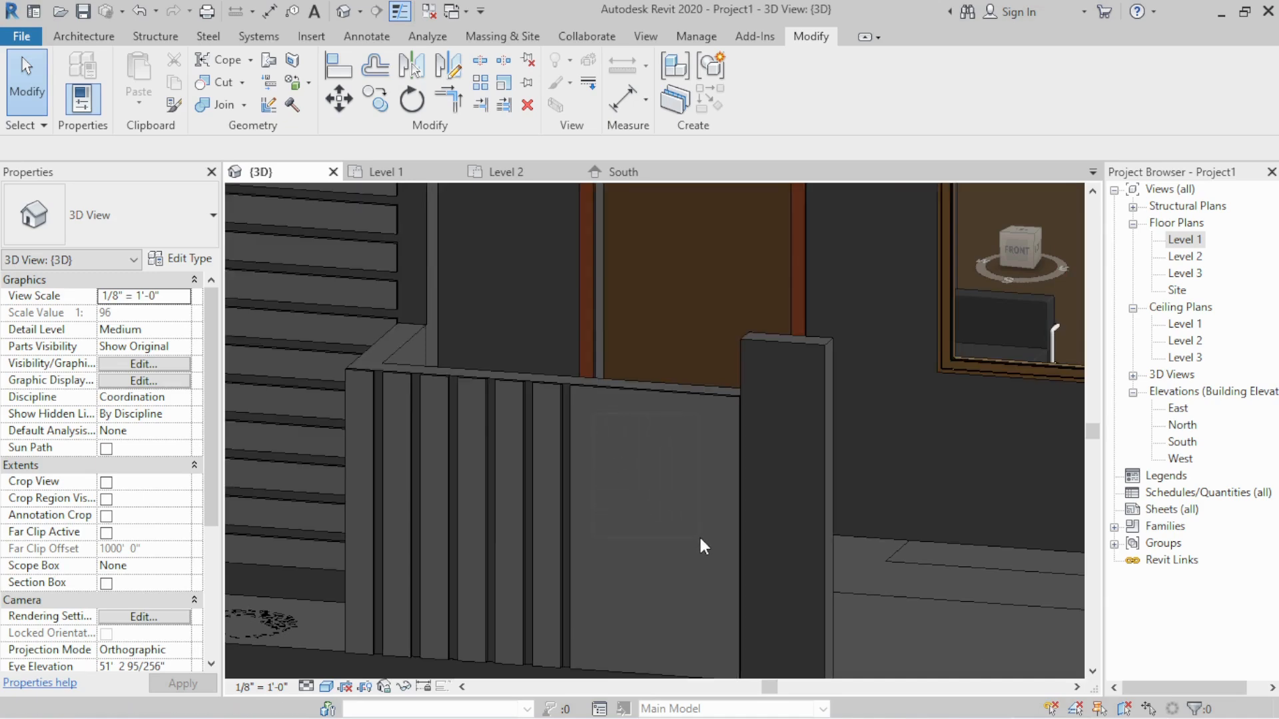
{"action": "key", "text": "h"}
{"action": "key", "text": "l"}
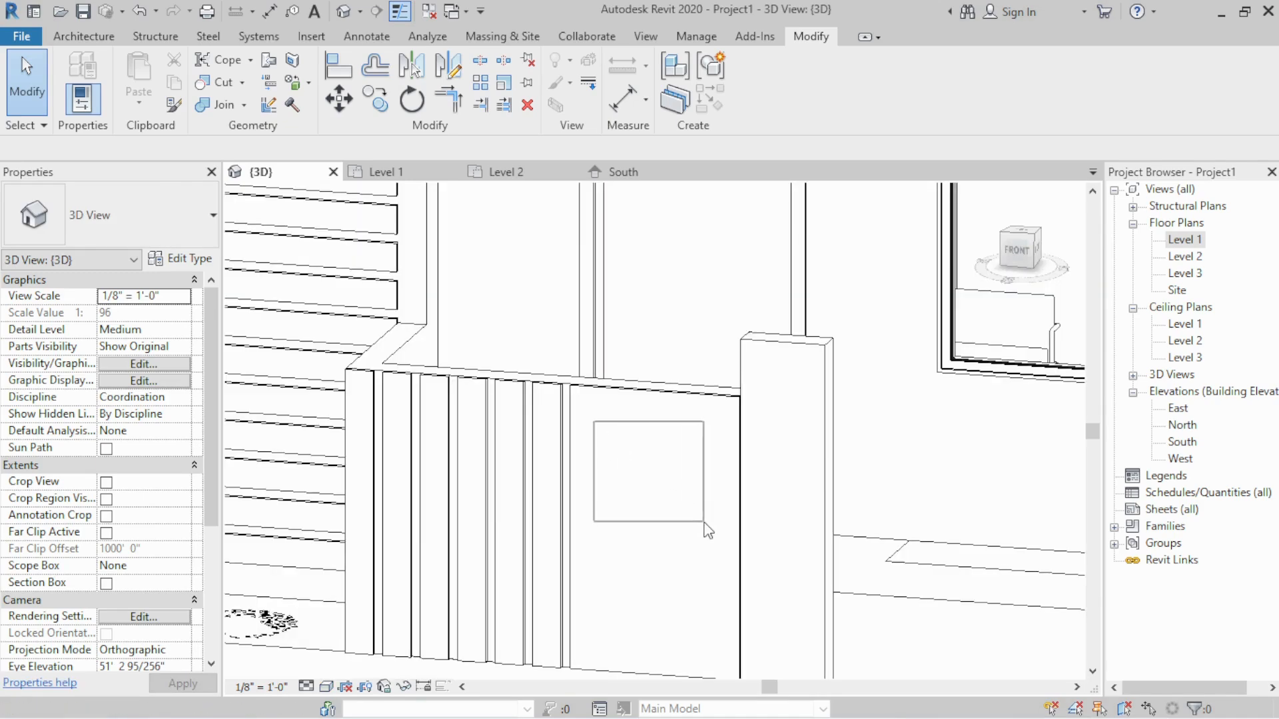
{"action": "key", "text": "s"}
{"action": "key", "text": "d"}
{"action": "scroll", "coordinate": [590, 482], "scroll_direction": "down", "scroll_amount": 5}
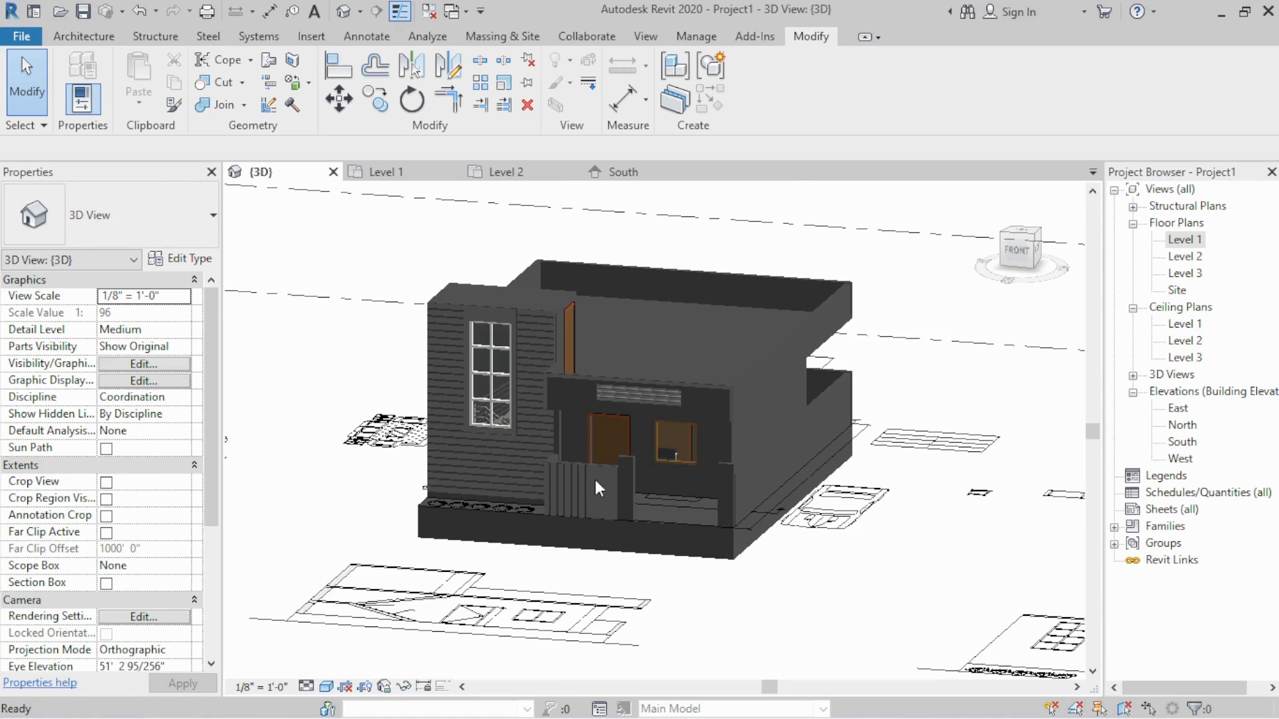
{"action": "scroll", "coordinate": [627, 466], "scroll_direction": "up", "scroll_amount": 4}
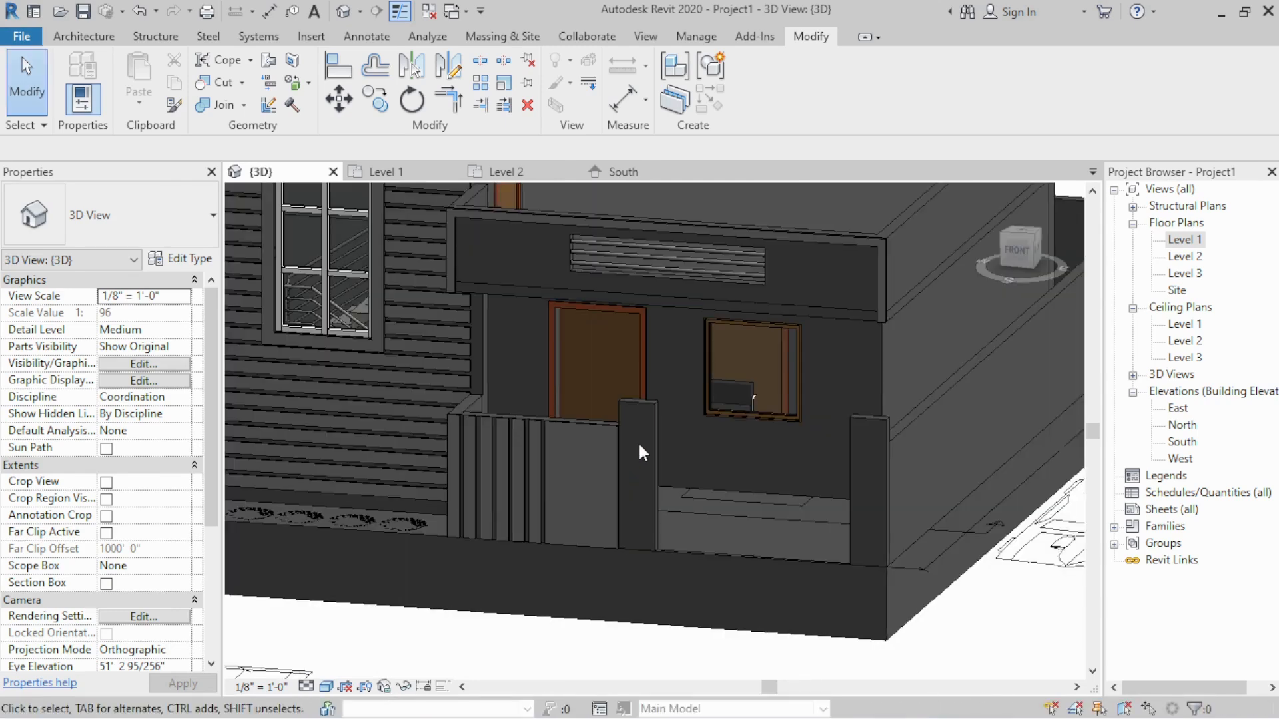
{"action": "scroll", "coordinate": [697, 437], "scroll_direction": "down", "scroll_amount": 5}
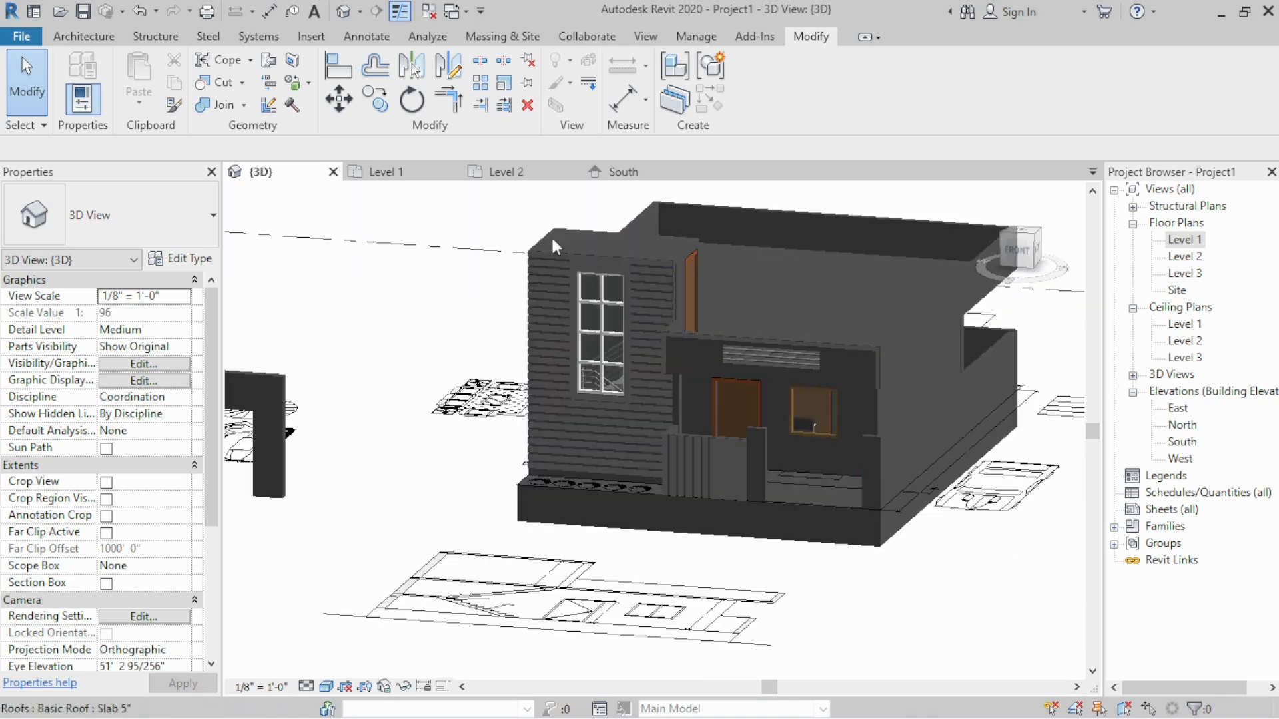
Measure the outer width of the gate pillar's topmost square ornament on the elevation drawing in the Level 1 plan
{"action": "left_click", "coordinate": [386, 171]}
{"action": "scroll", "coordinate": [594, 329], "scroll_direction": "down", "scroll_amount": 3}
{"action": "scroll", "coordinate": [600, 324], "scroll_direction": "up", "scroll_amount": 10}
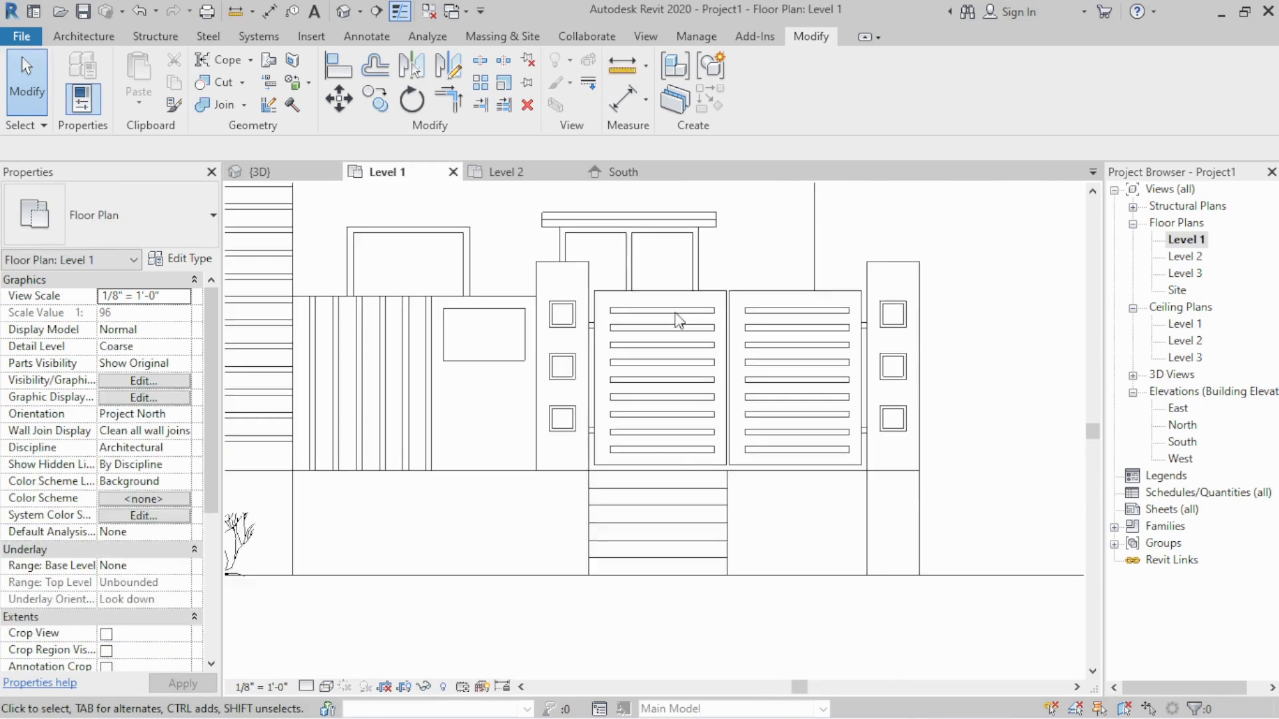
{"action": "scroll", "coordinate": [552, 335], "scroll_direction": "up", "scroll_amount": 3}
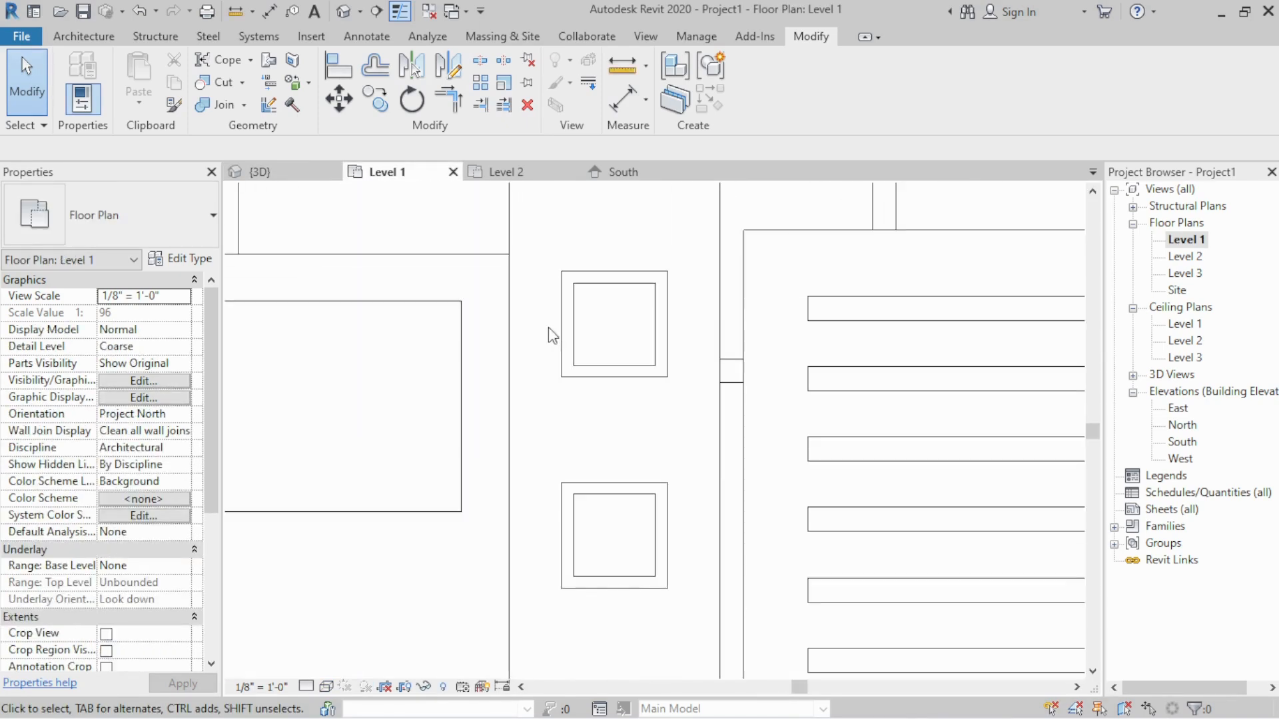
{"action": "key", "text": "d"}
{"action": "key", "text": "i"}
{"action": "left_click", "coordinate": [674, 312]}
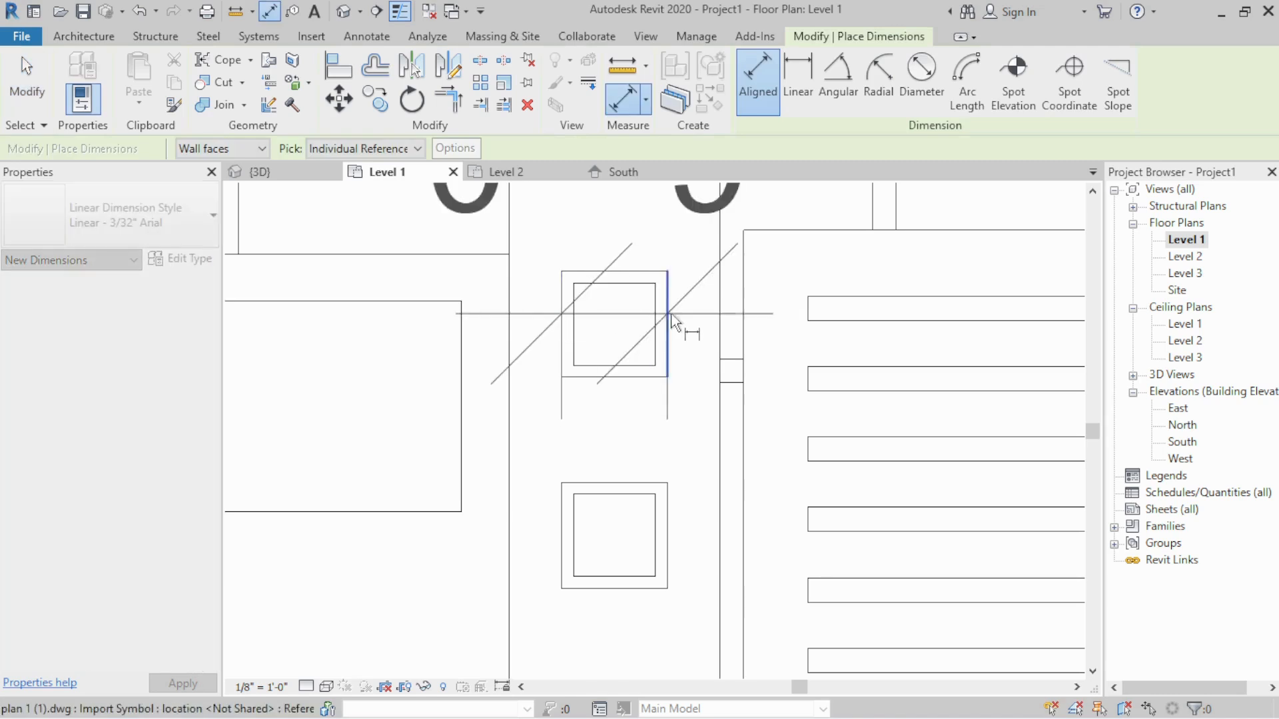
{"action": "key", "text": "Escape"}
{"action": "scroll", "coordinate": [645, 308], "scroll_direction": "down", "scroll_amount": 2}
{"action": "middle_click_drag", "start_coordinate": [649, 319], "coordinate": [633, 394]}
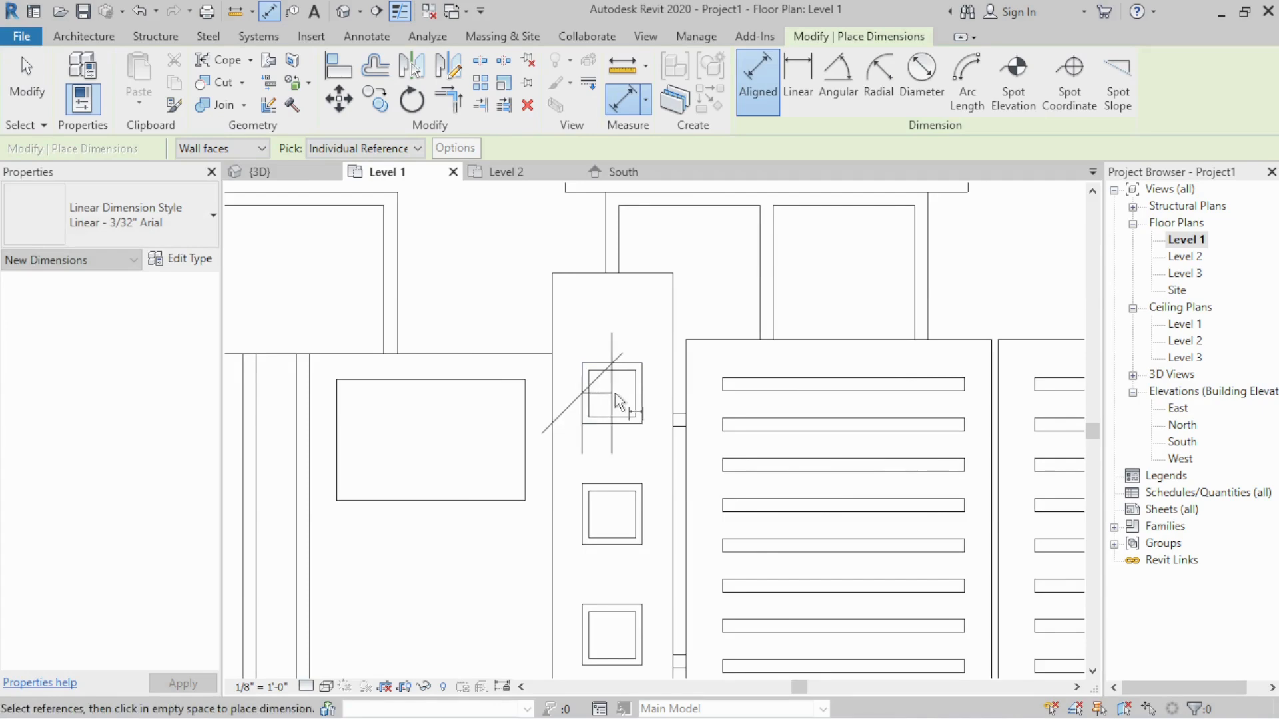
{"action": "left_click", "coordinate": [643, 393]}
{"action": "key", "text": "Escape"}
{"action": "key", "text": "Escape"}
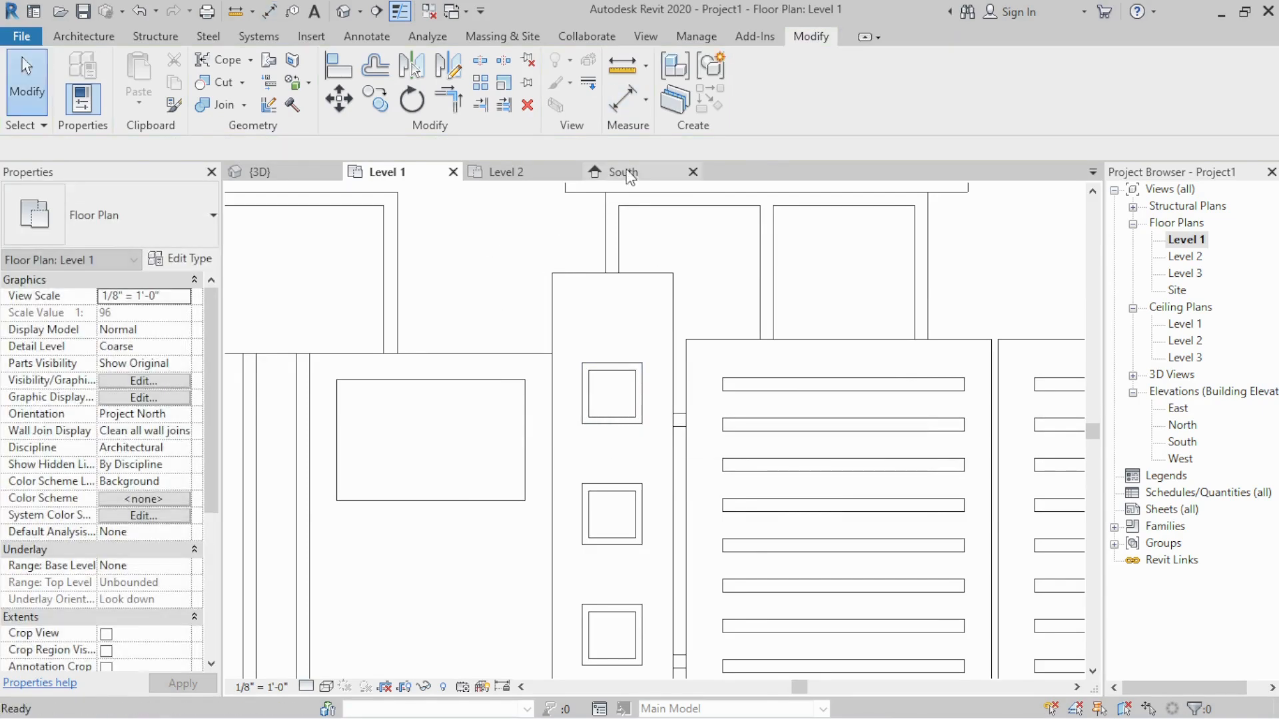
Edit the strip model in place in the South elevation and start a new extrusion on the front face of the gate pillar beside it
{"action": "left_click", "coordinate": [629, 177]}
{"action": "scroll", "coordinate": [619, 362], "scroll_direction": "down", "scroll_amount": 2}
{"action": "scroll", "coordinate": [732, 359], "scroll_direction": "up", "scroll_amount": 3}
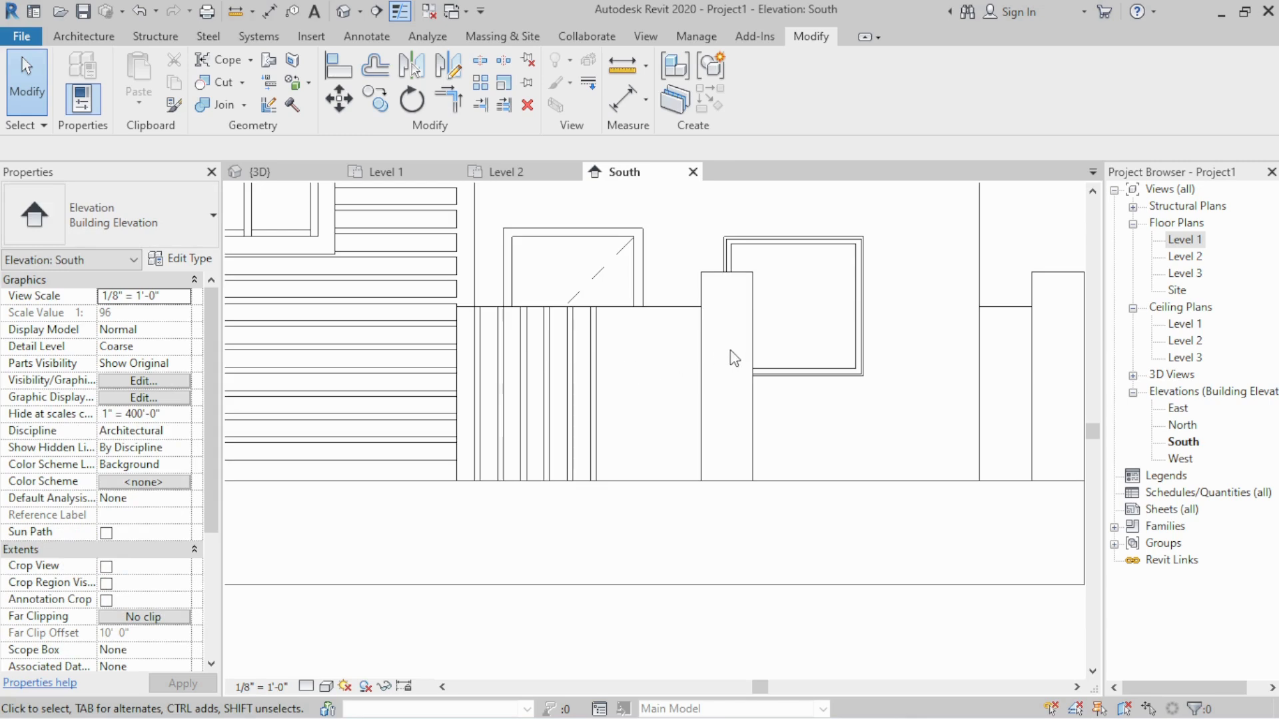
{"action": "left_click", "coordinate": [594, 313]}
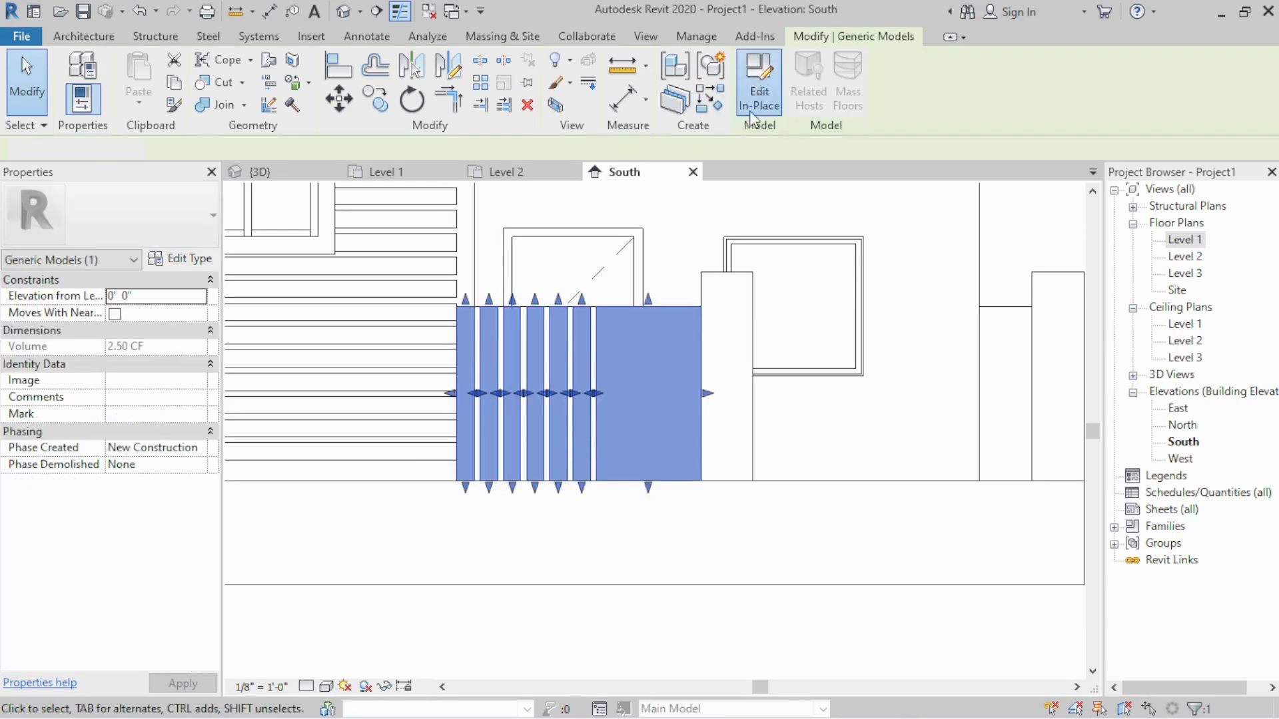
{"action": "left_click", "coordinate": [749, 104]}
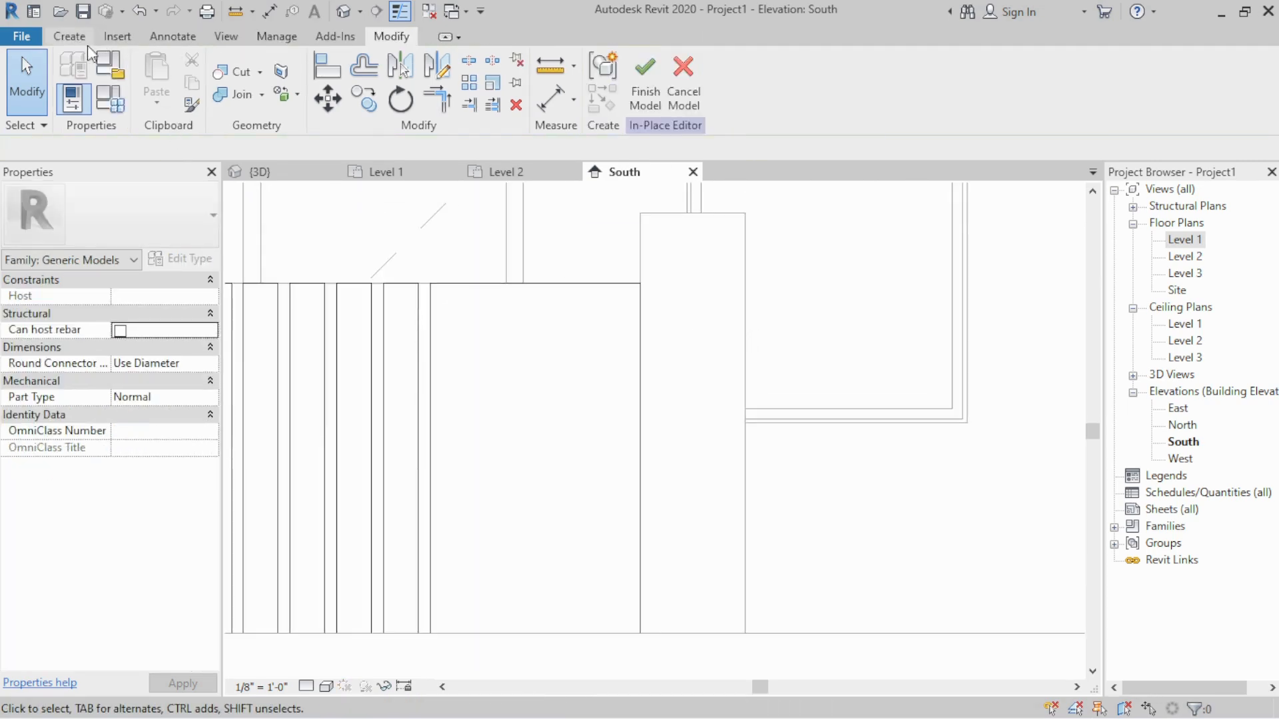
{"action": "left_click", "coordinate": [88, 43]}
{"action": "left_click", "coordinate": [176, 82]}
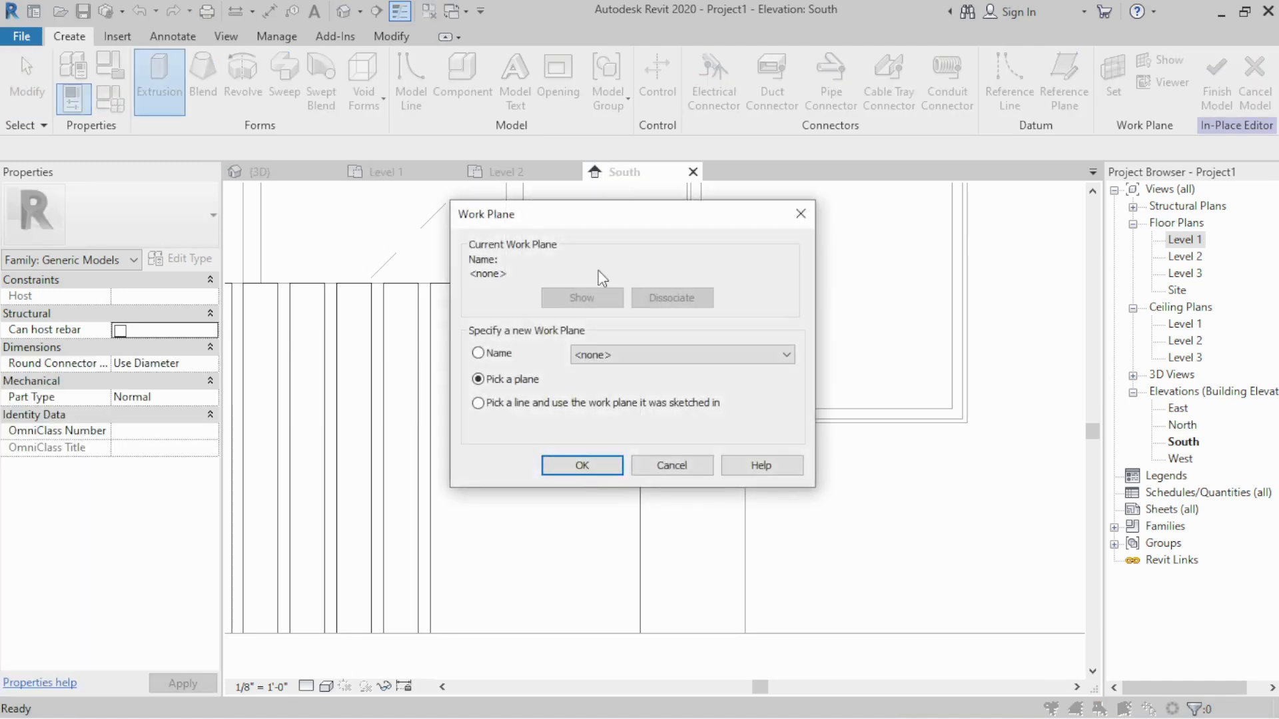
{"action": "left_click", "coordinate": [582, 465]}
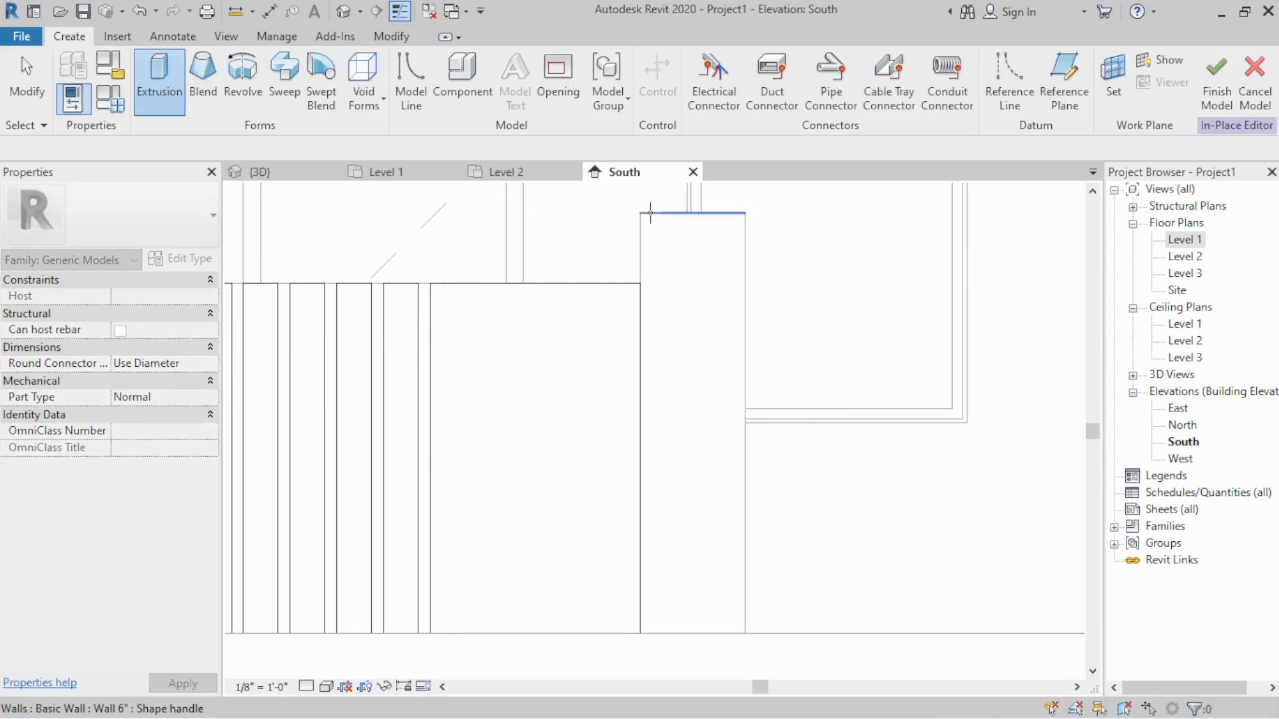
{"action": "left_click", "coordinate": [649, 219]}
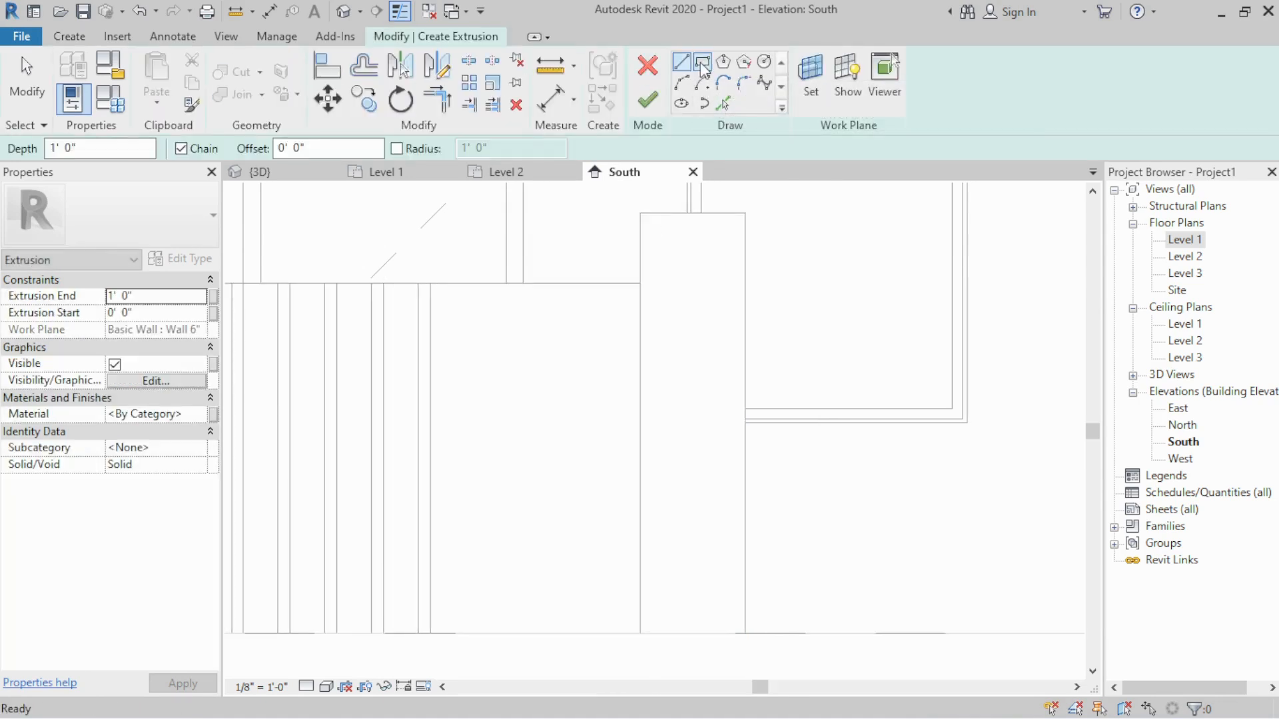
Sketch a 9" by 9" square near the top of the gate pillar and centre it between the pillar's sides
{"action": "scroll", "coordinate": [663, 334], "scroll_direction": "down", "scroll_amount": 1}
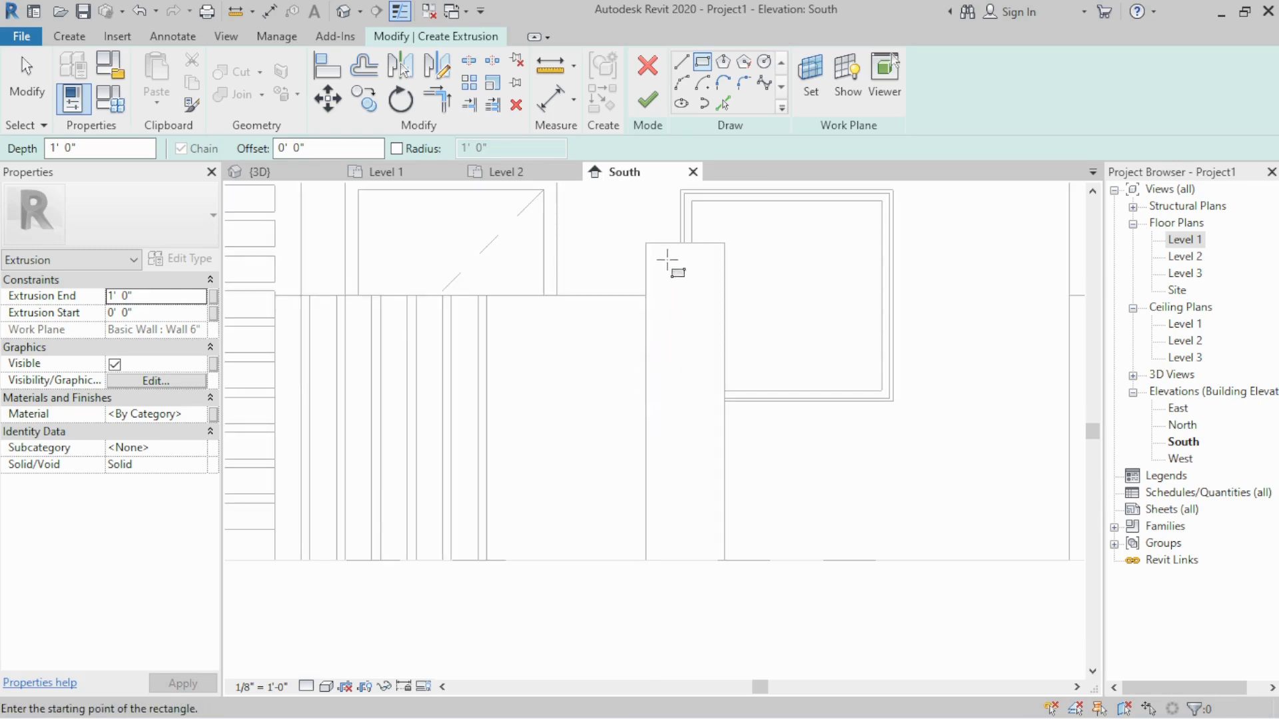
{"action": "scroll", "coordinate": [672, 282], "scroll_direction": "up", "scroll_amount": 2}
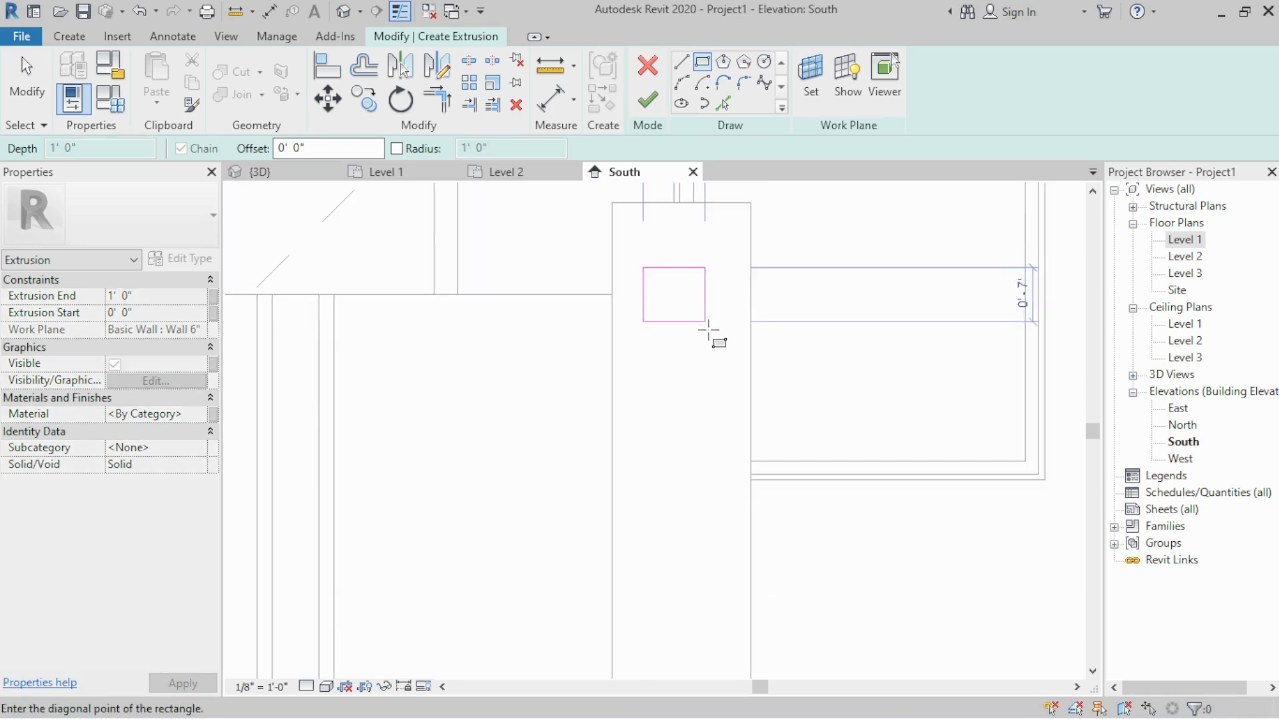
{"action": "left_click", "coordinate": [712, 337]}
{"action": "middle_click_drag", "start_coordinate": [711, 337], "coordinate": [704, 408]}
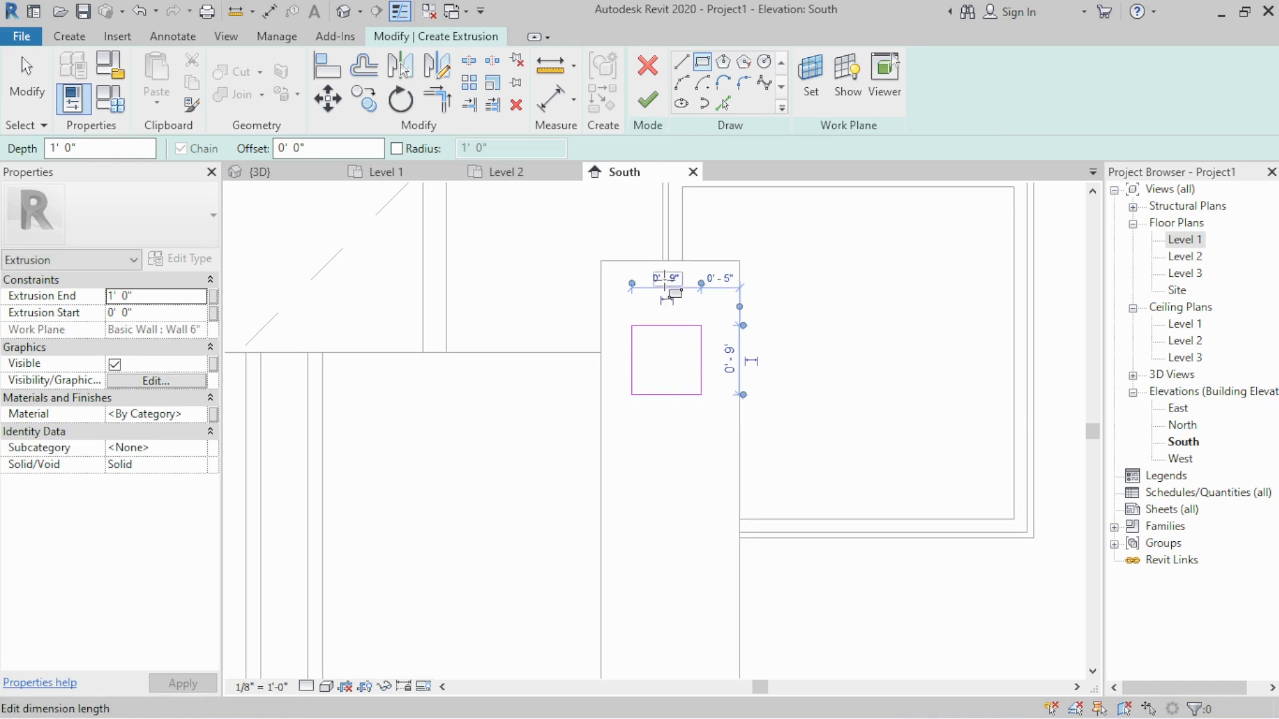
{"action": "key", "text": "Escape"}
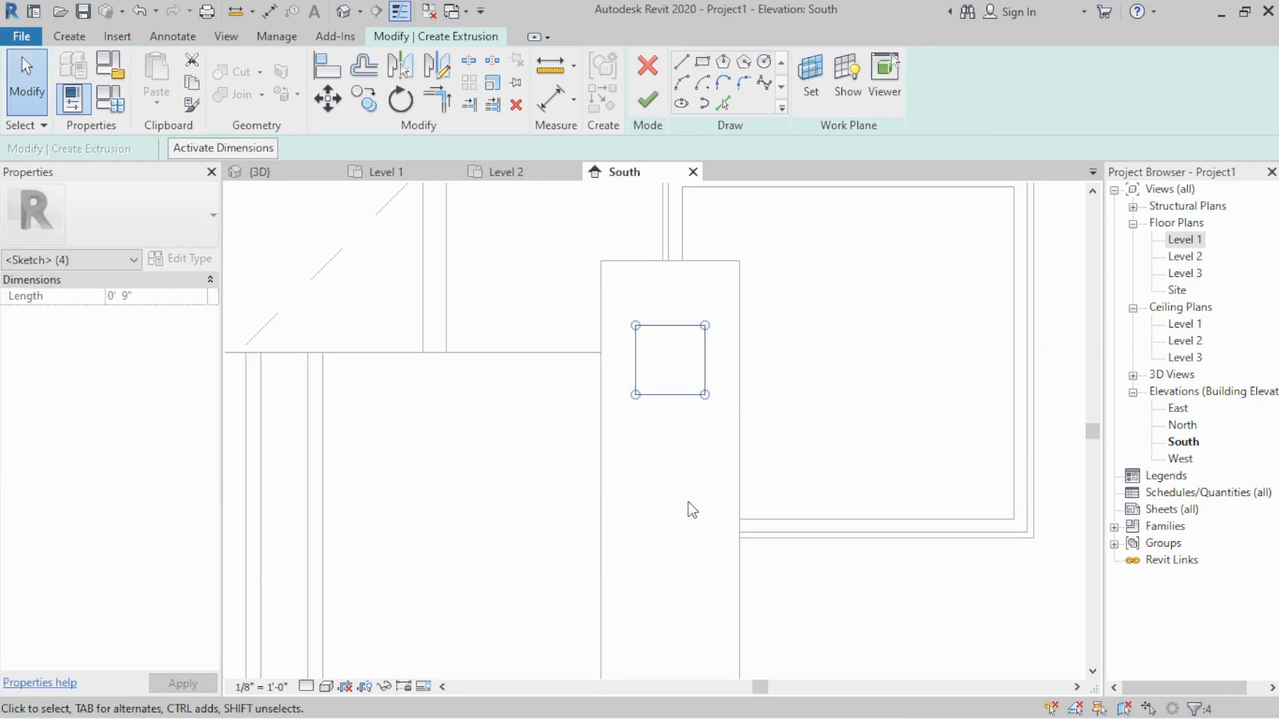
Draw an inner square offset 1" inside the 9" square to form a frame
{"action": "scroll", "coordinate": [671, 367], "scroll_direction": "up", "scroll_amount": 3}
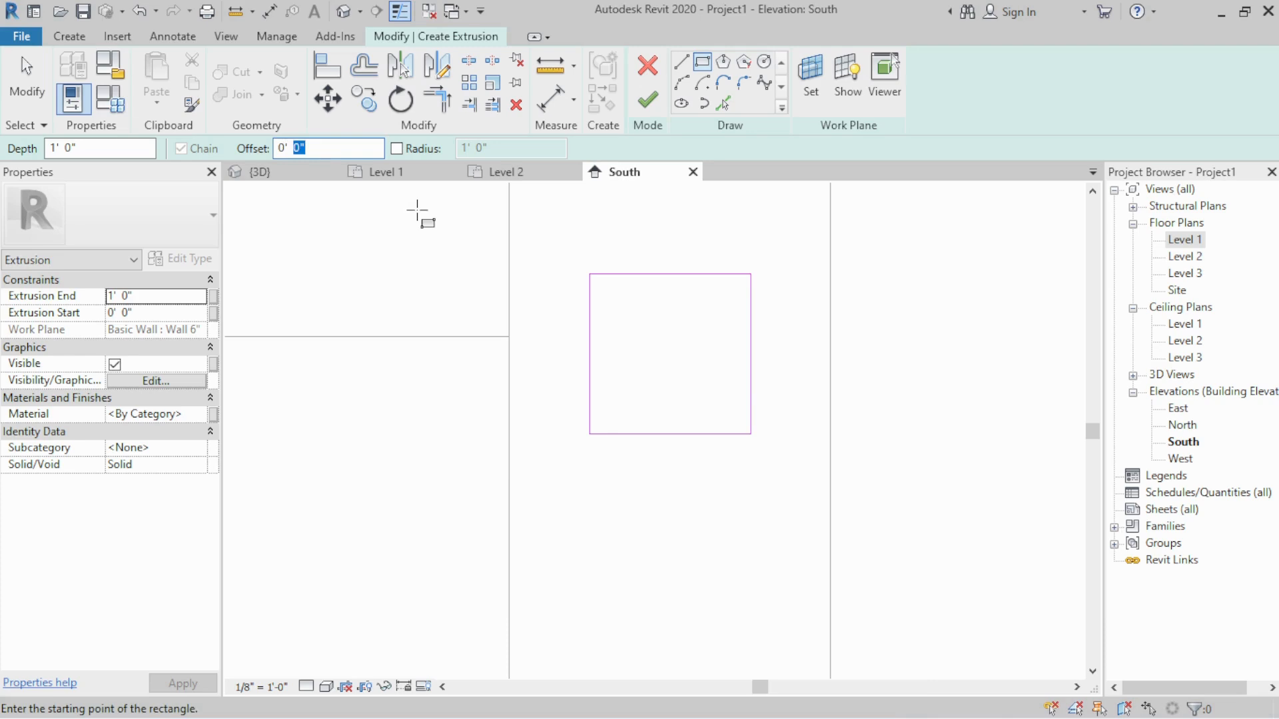
{"action": "left_click", "coordinate": [589, 274]}
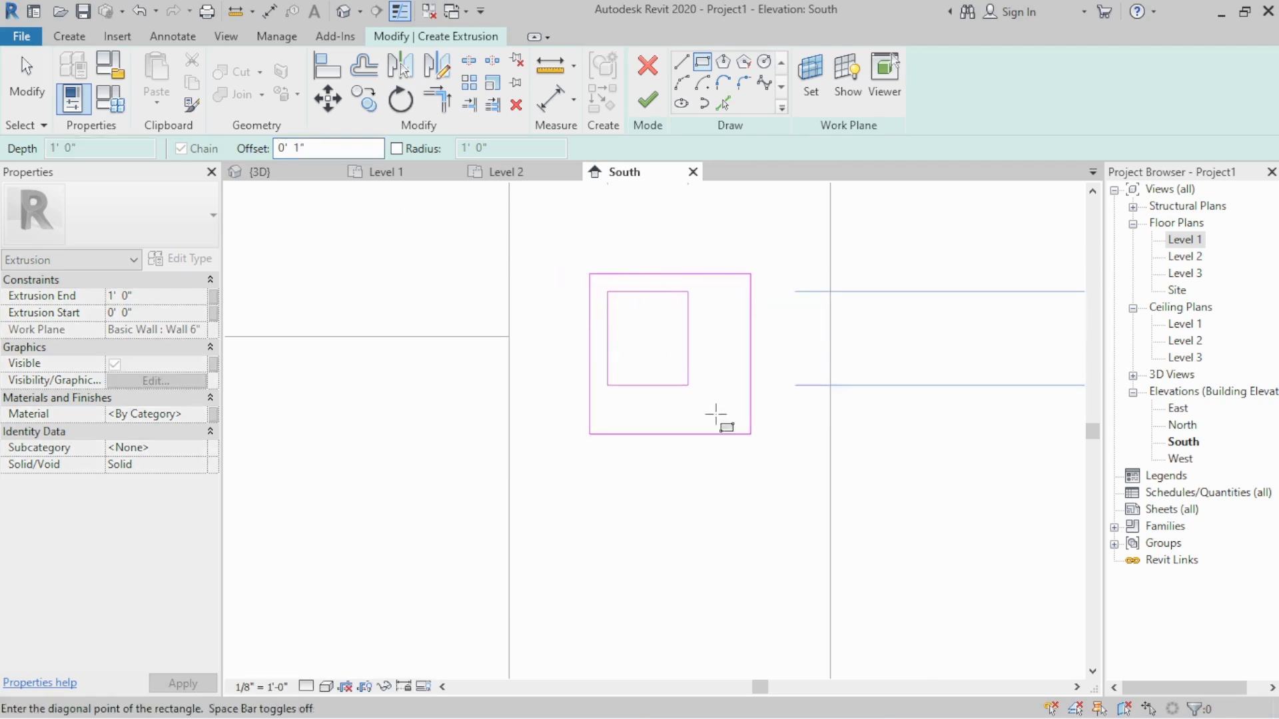
{"action": "left_click", "coordinate": [751, 433]}
{"action": "scroll", "coordinate": [671, 391], "scroll_direction": "down", "scroll_amount": 2}
{"action": "key", "text": "Escape"}
Copy the double-square frame 1'6" straight down on the gate pillar
{"action": "mouse_move", "coordinate": [588, 285]}
{"action": "left_mouse_down"}
{"action": "mouse_move", "coordinate": [749, 484]}
{"action": "mouse_move", "coordinate": [828, 547]}
{"action": "left_mouse_up"}
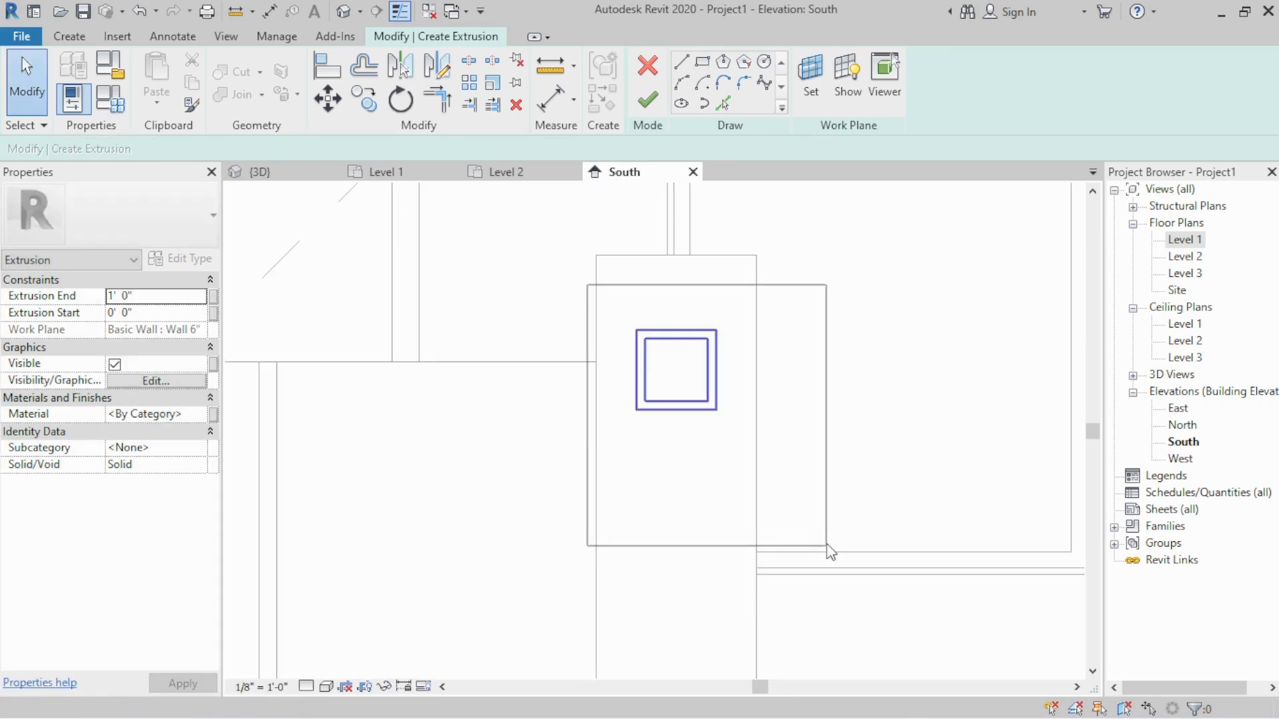
{"action": "key", "text": "c"}
{"action": "key", "text": "o"}
{"action": "scroll", "coordinate": [818, 331], "scroll_direction": "down", "scroll_amount": 1}
{"action": "scroll", "coordinate": [819, 333], "scroll_direction": "down", "scroll_amount": 1}
{"action": "left_click", "coordinate": [845, 296]}
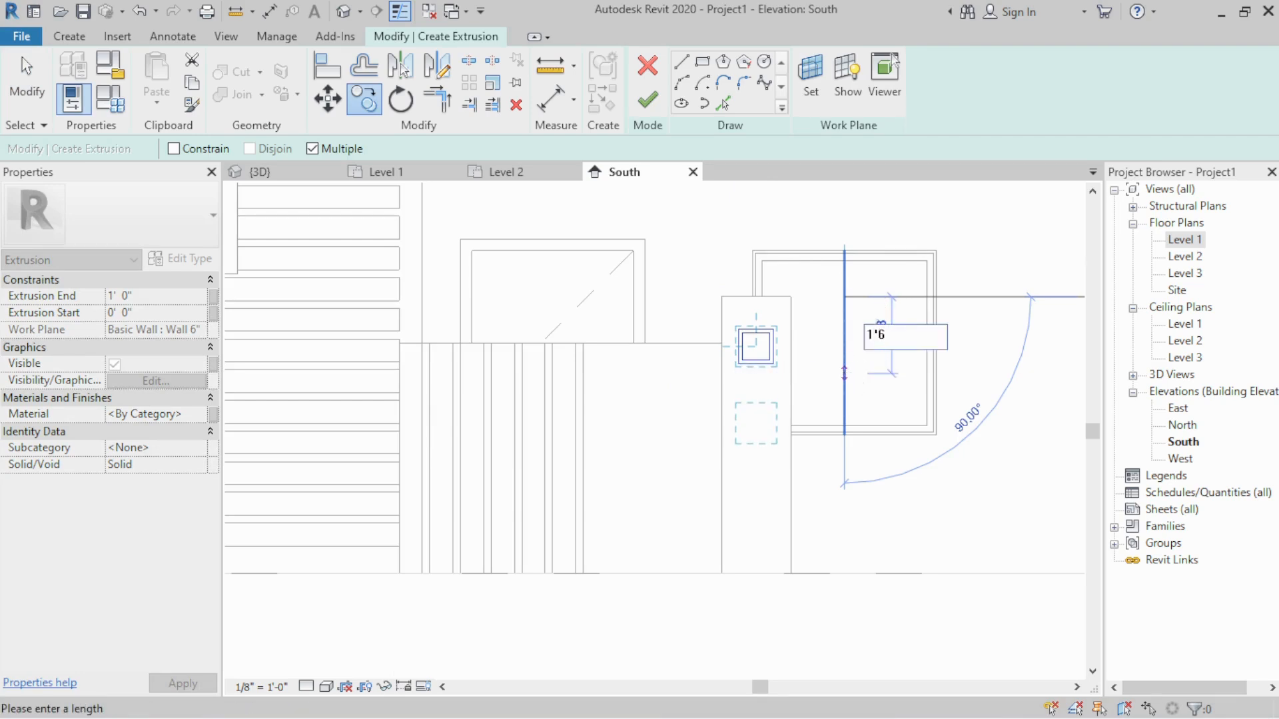
{"action": "type", "text": "1'6\""}
{"action": "key", "text": "Return"}
{"action": "key", "text": "Escape"}
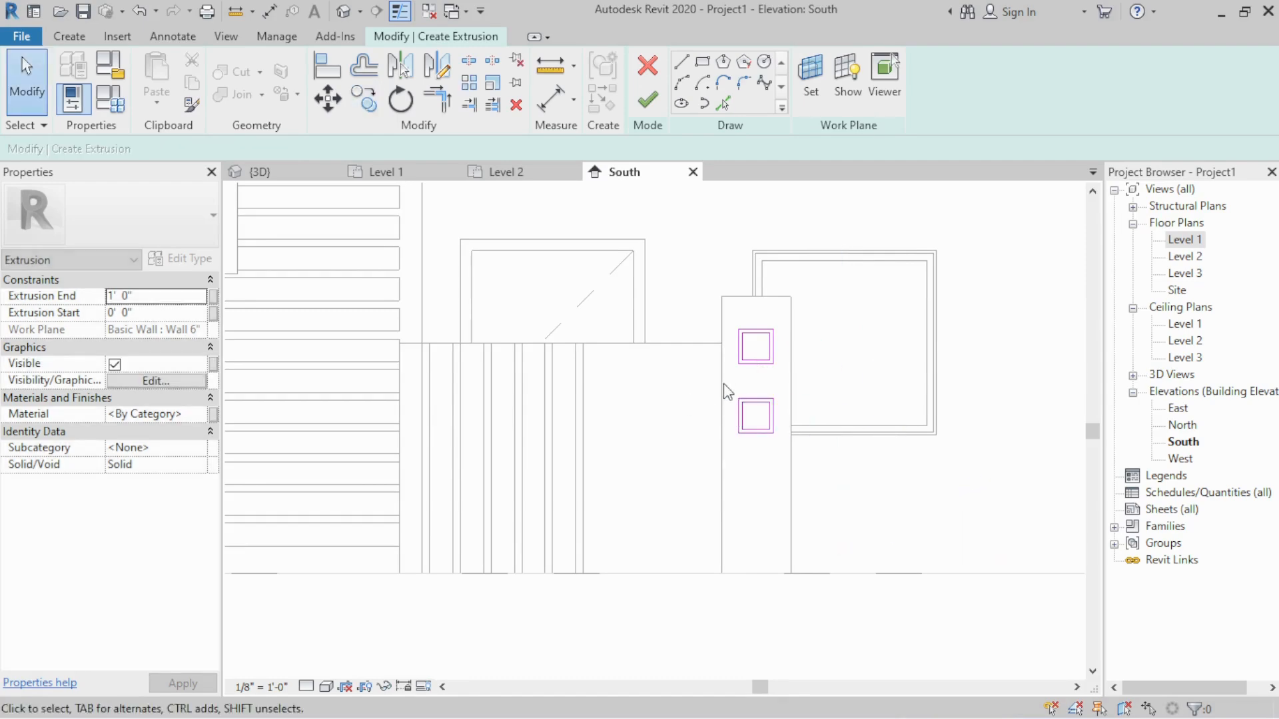
Copy the lower frame another 1'6" down to make a third frame on the gate pillar
{"action": "left_click_drag", "start_coordinate": [831, 499], "coordinate": [831, 497]}
{"action": "key", "text": "c"}
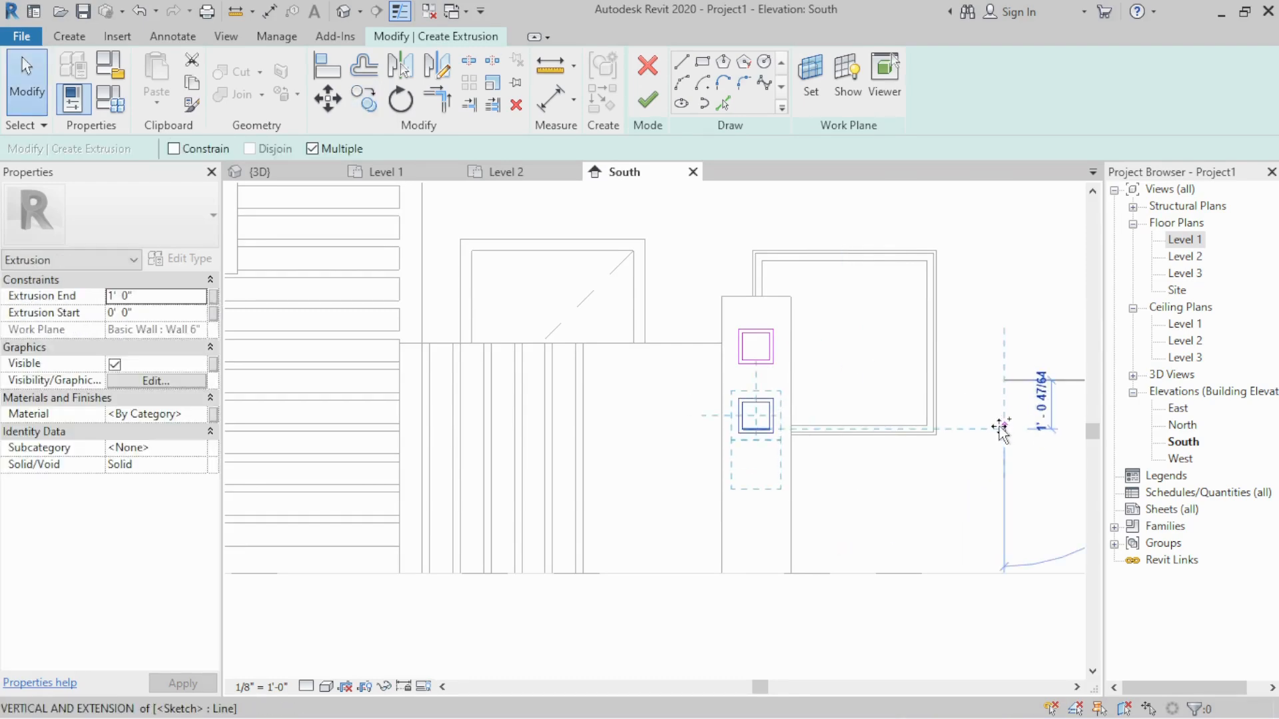
{"action": "left_click", "coordinate": [1004, 430]}
{"action": "type", "text": "1'6"}
{"action": "key", "text": "Return"}
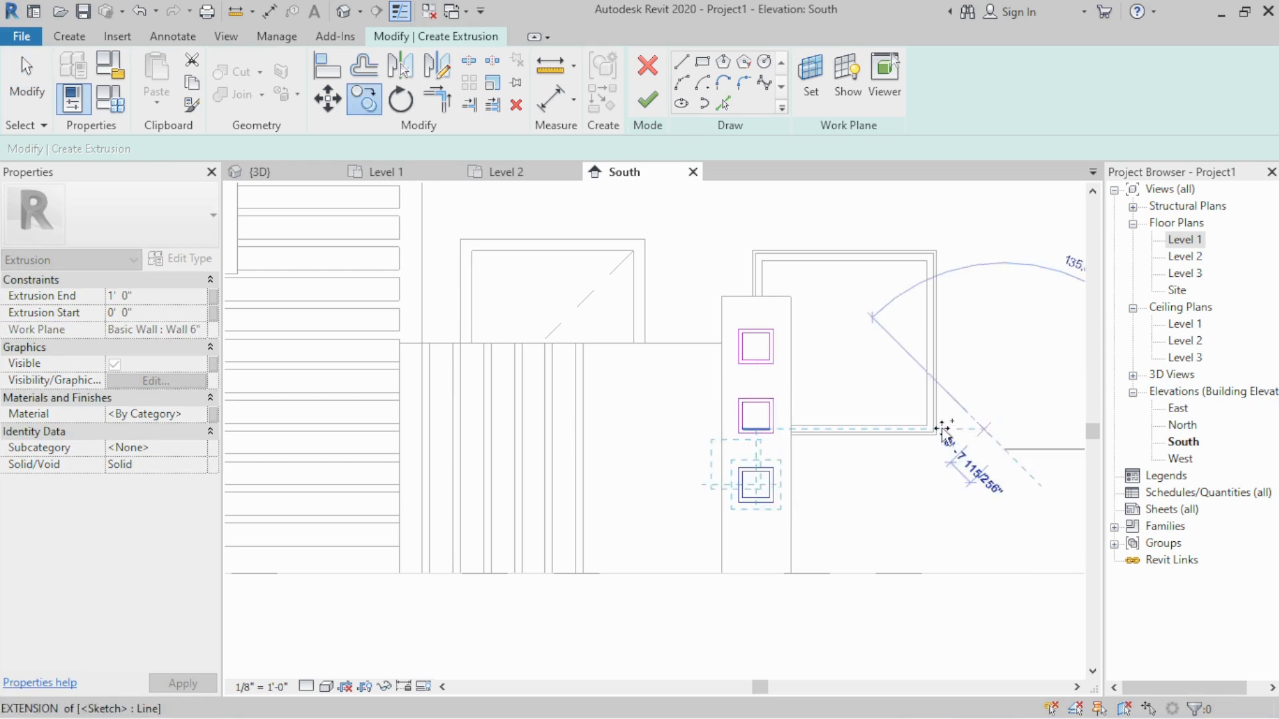
{"action": "key", "text": "Escape"}
Copy all three square frames horizontally from the first gate pillar to the same position on the second gate pillar
{"action": "mouse_move", "coordinate": [644, 290]}
{"action": "left_mouse_down"}
{"action": "mouse_move", "coordinate": [914, 604]}
{"action": "mouse_move", "coordinate": [906, 589]}
{"action": "left_mouse_up"}
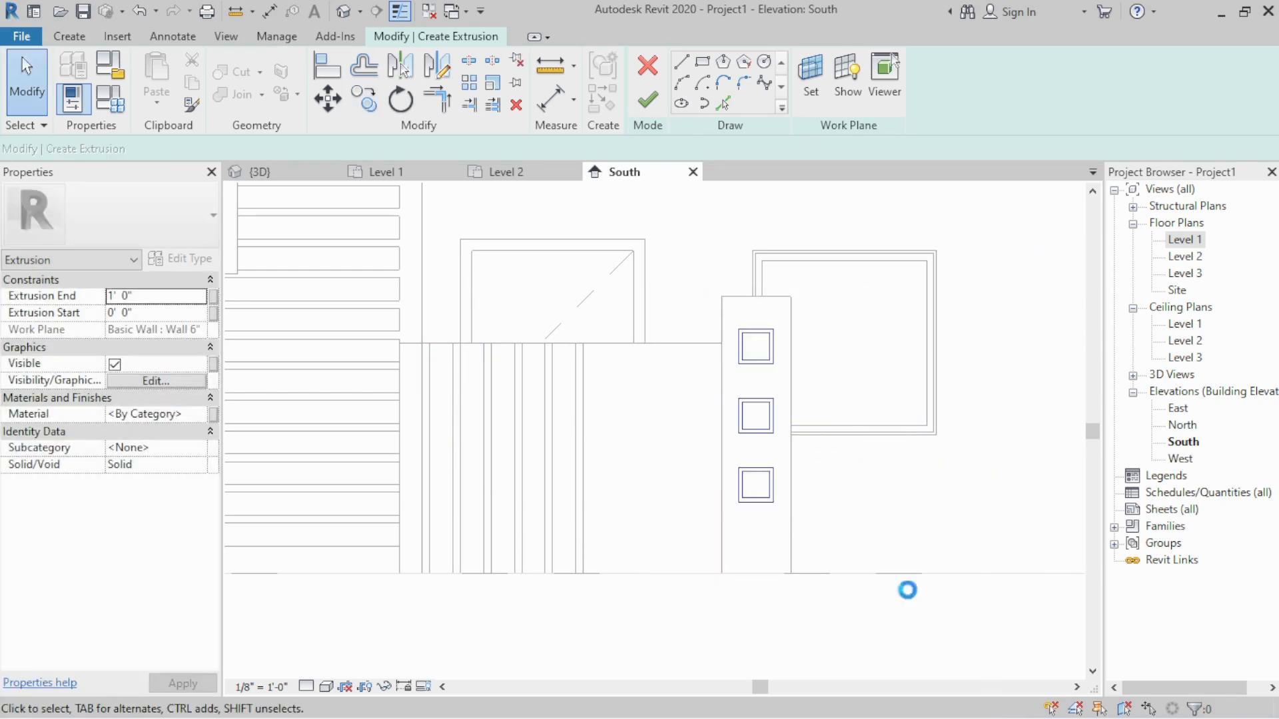
{"action": "left_click", "coordinate": [907, 503]}
{"action": "scroll", "coordinate": [405, 366], "scroll_direction": "down", "scroll_amount": 3}
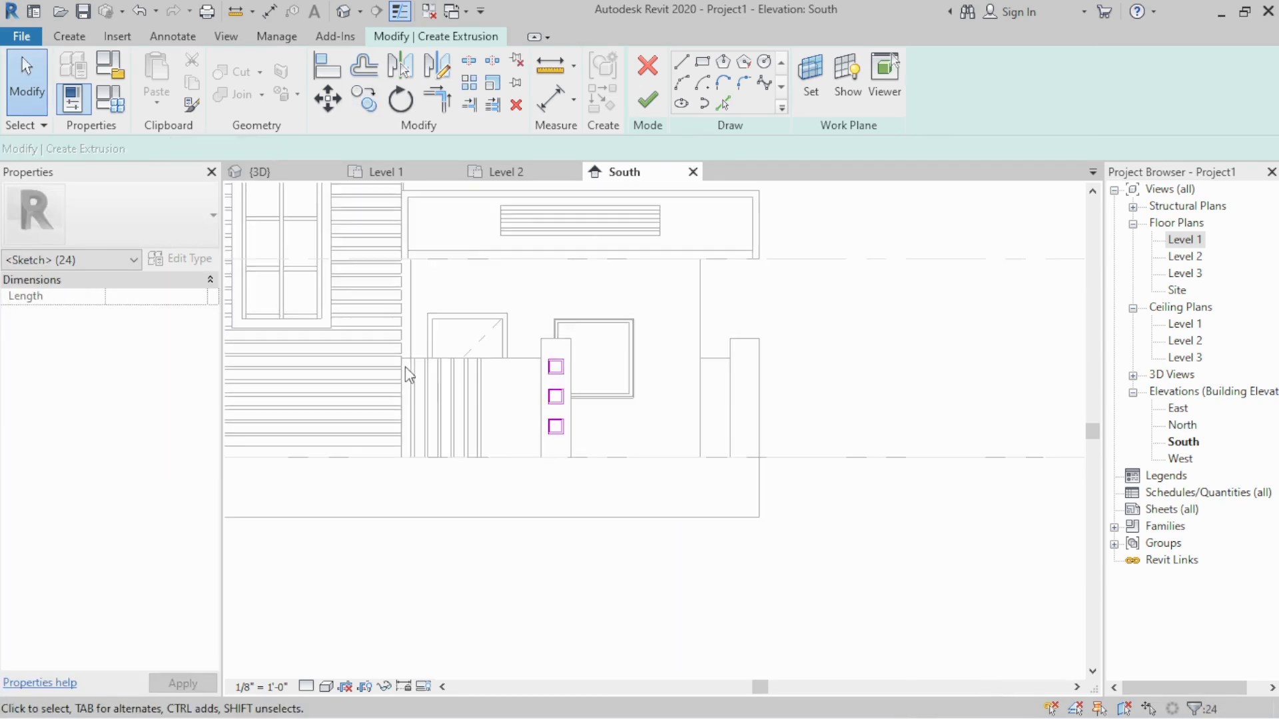
{"action": "mouse_move", "coordinate": [498, 299]}
{"action": "left_mouse_down"}
{"action": "mouse_move", "coordinate": [660, 543]}
{"action": "mouse_move", "coordinate": [651, 528]}
{"action": "left_mouse_up"}
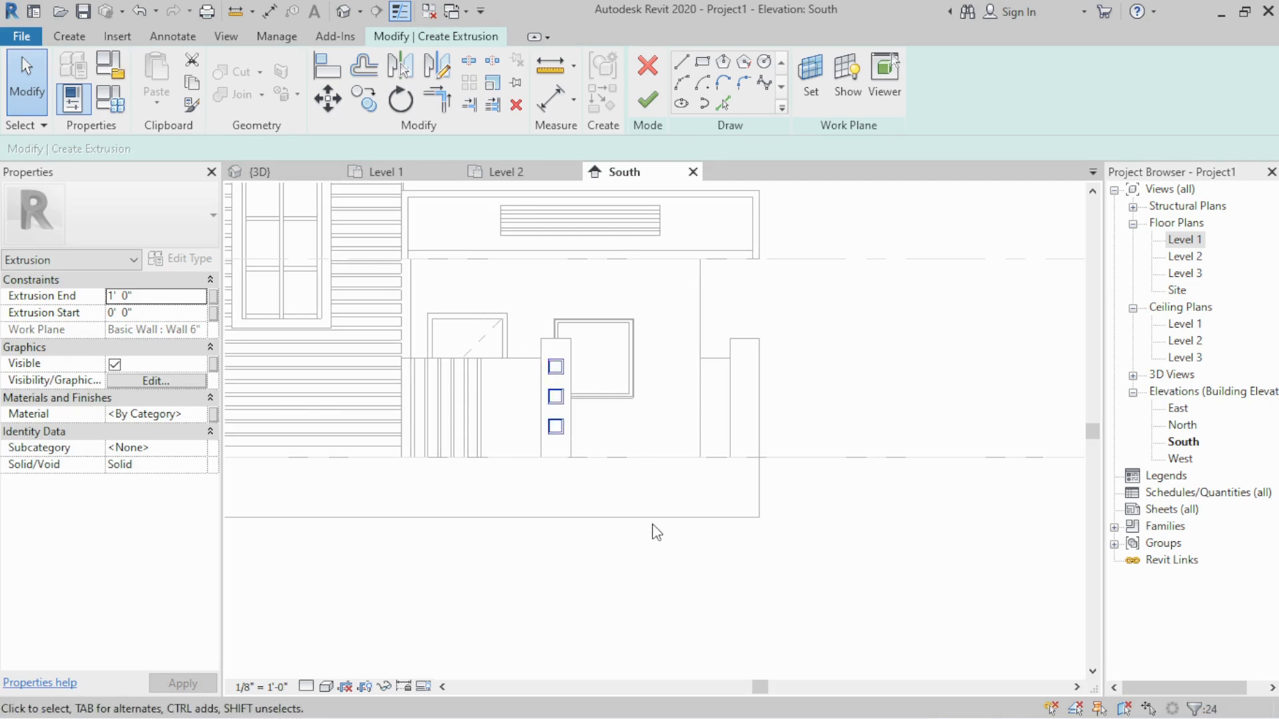
{"action": "key", "text": "m"}
{"action": "key", "text": "v"}
{"action": "scroll", "coordinate": [577, 358], "scroll_direction": "up", "scroll_amount": 2}
{"action": "key", "text": "c"}
{"action": "key", "text": "o"}
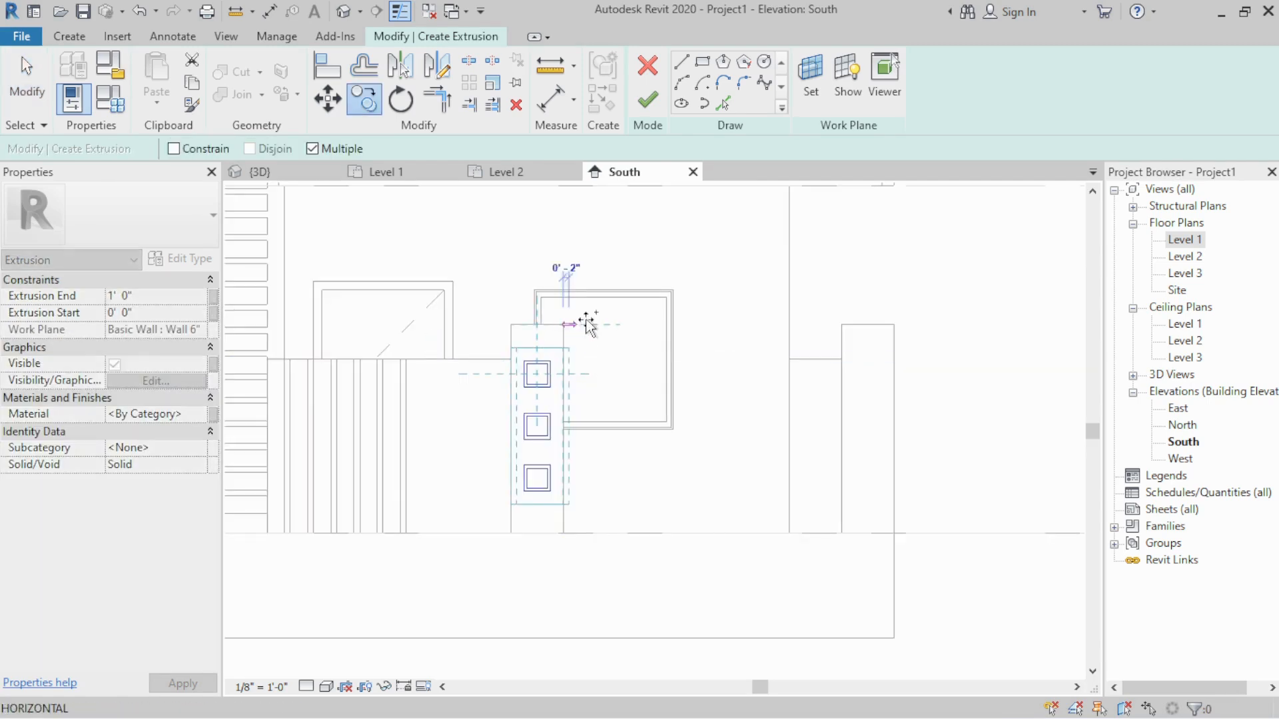
{"action": "left_click", "coordinate": [895, 325]}
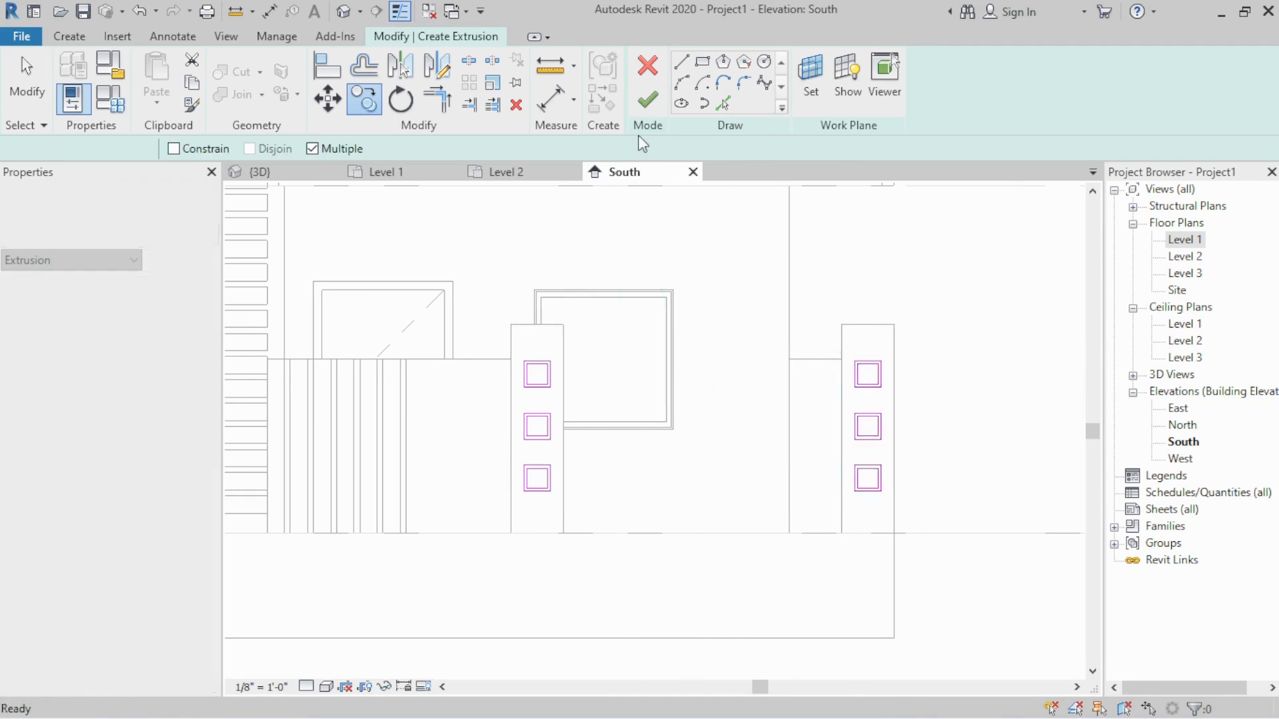
{"action": "key", "text": "Escape"}
Finish the frame sketch as an extrusion ending at 1" and show the model in 3D
{"action": "left_click", "coordinate": [645, 102]}
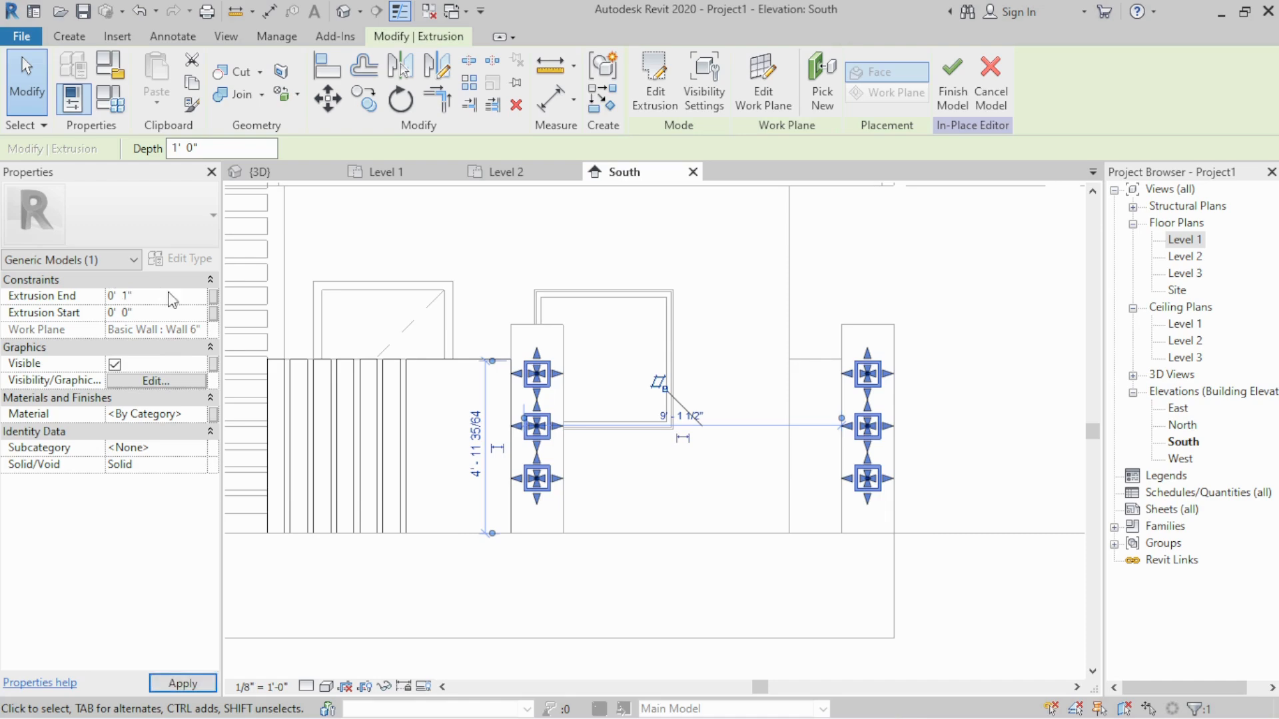
{"action": "left_click", "coordinate": [402, 252]}
{"action": "left_click", "coordinate": [260, 172]}
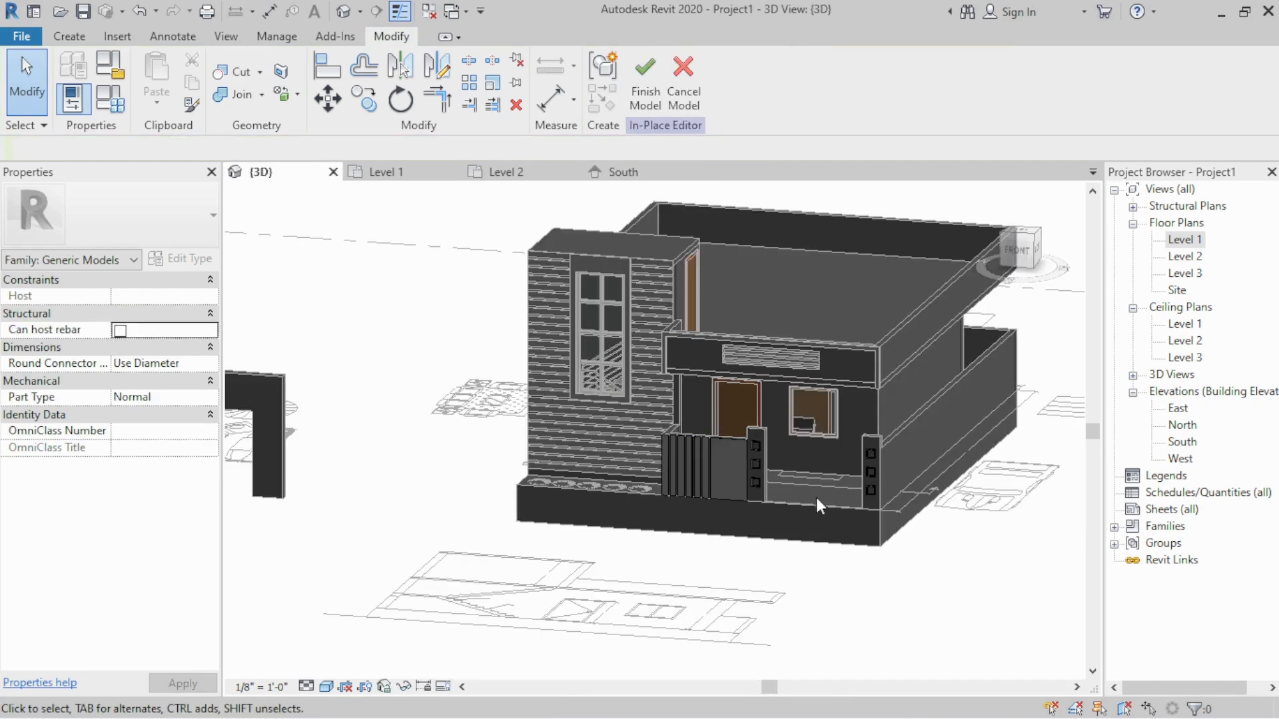
Examine the square frames on both gate pillars from several angles in 3D and finish the in-place model
{"action": "middle_click_drag", "start_coordinate": [817, 500], "coordinate": [757, 461], "text": "shift"}
{"action": "scroll", "coordinate": [760, 452], "scroll_direction": "up", "scroll_amount": 6}
{"action": "scroll", "coordinate": [767, 407], "scroll_direction": "down", "scroll_amount": 3}
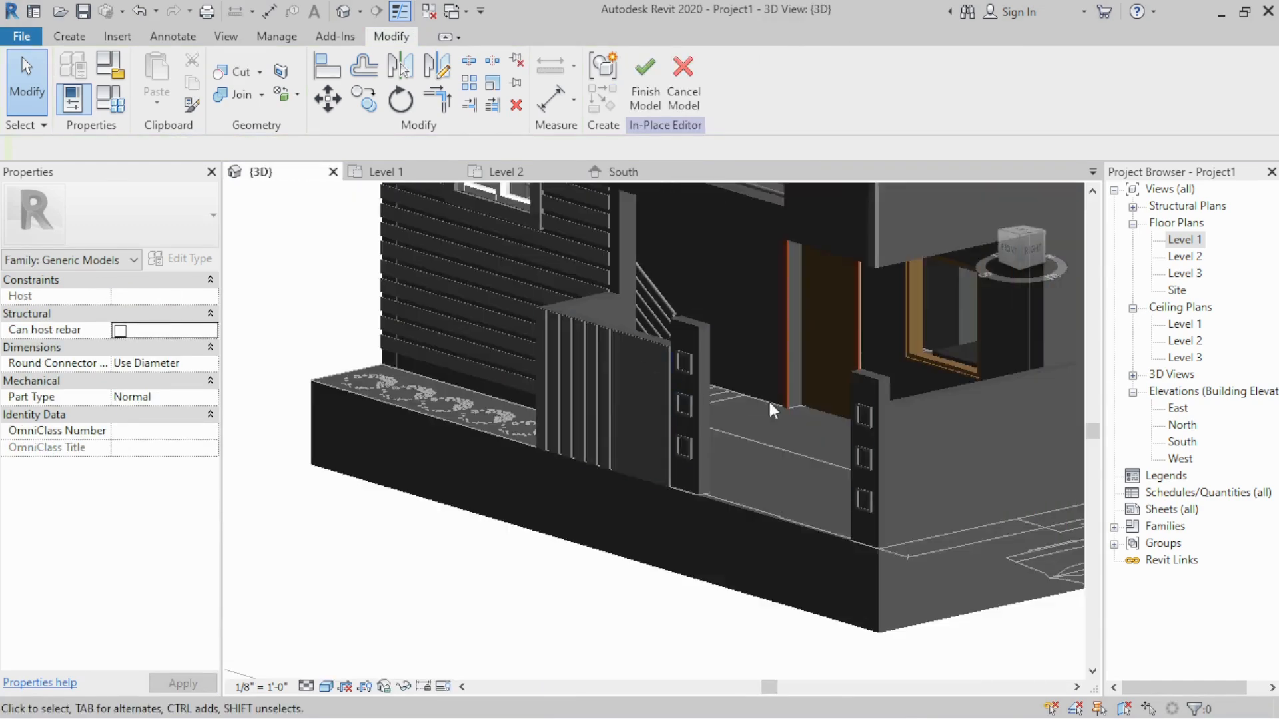
{"action": "scroll", "coordinate": [769, 417], "scroll_direction": "down", "scroll_amount": 4}
{"action": "middle_click_drag", "start_coordinate": [416, 433], "coordinate": [748, 455]}
{"action": "scroll", "coordinate": [749, 455], "scroll_direction": "down", "scroll_amount": 3}
{"action": "middle_click_drag", "start_coordinate": [949, 457], "coordinate": [717, 436]}
{"action": "scroll", "coordinate": [673, 450], "scroll_direction": "up", "scroll_amount": 4}
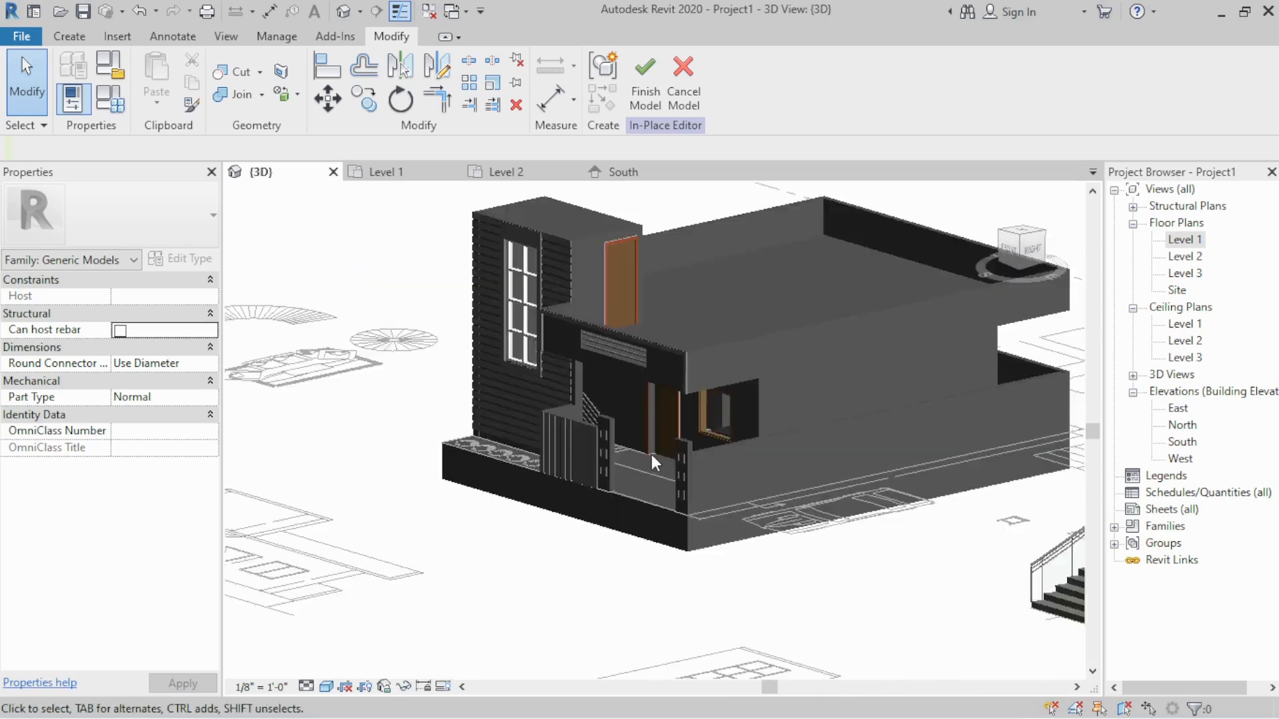
{"action": "scroll", "coordinate": [639, 459], "scroll_direction": "up", "scroll_amount": 3}
{"action": "middle_click_drag", "start_coordinate": [562, 457], "coordinate": [712, 503], "text": "shift"}
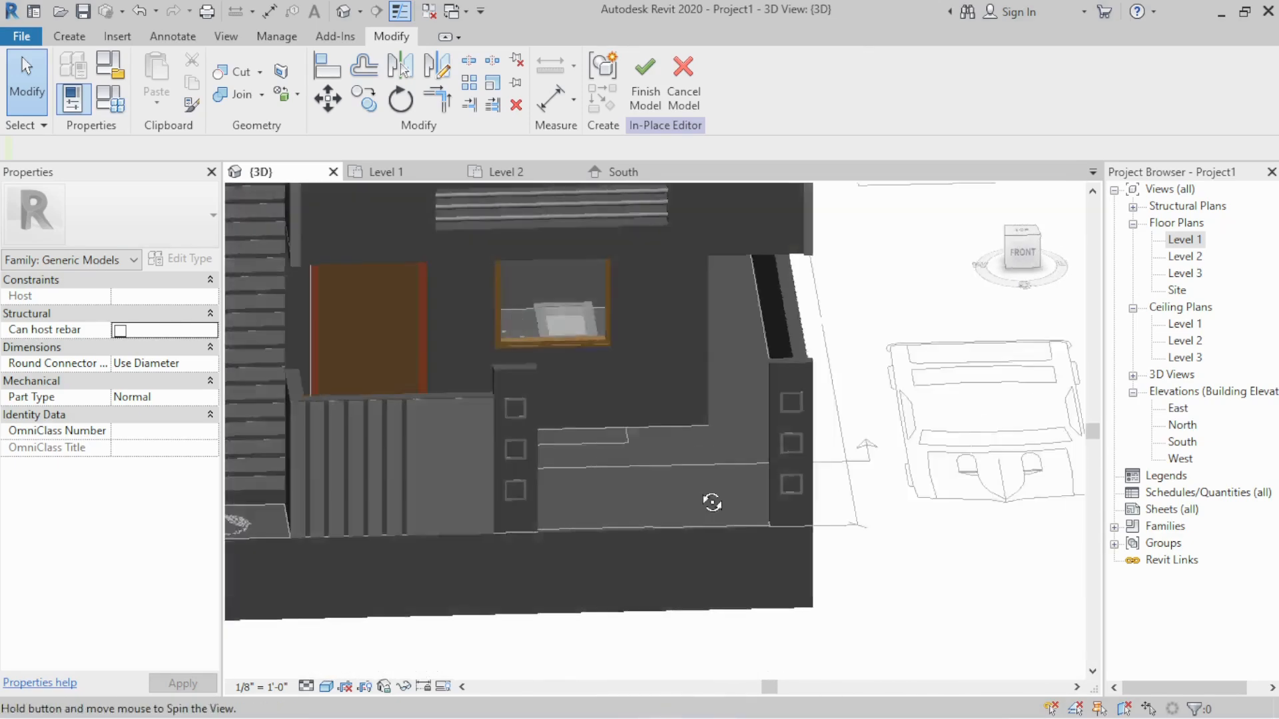
{"action": "scroll", "coordinate": [825, 450], "scroll_direction": "down", "scroll_amount": 4}
{"action": "middle_click_drag", "start_coordinate": [826, 452], "coordinate": [741, 514], "text": "shift"}
{"action": "middle_click_drag", "start_coordinate": [746, 430], "coordinate": [653, 518]}
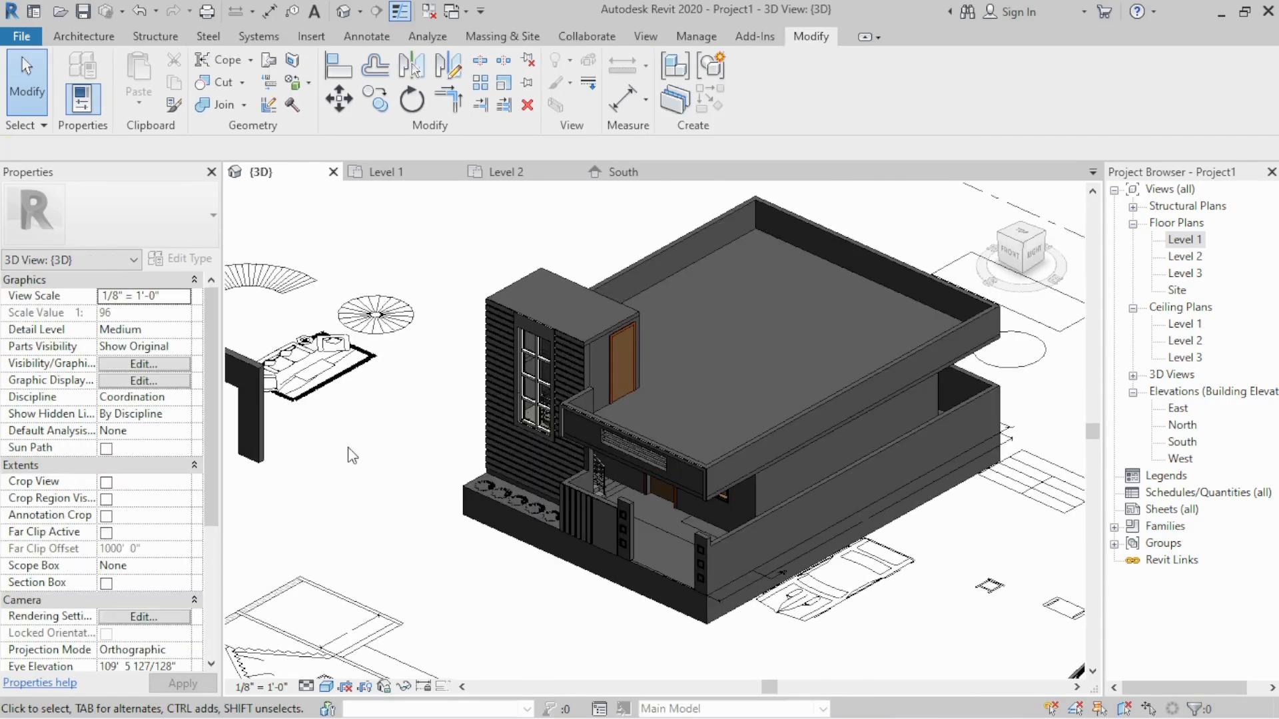
Examine the front facade, gate pillars and side of the house from different angles in 3D
{"action": "mouse_move", "coordinate": [609, 556]}
{"action": "middle_mouse_down", "text": "shift"}
{"action": "mouse_move", "coordinate": [594, 493]}
{"action": "mouse_move", "coordinate": [779, 423]}
{"action": "mouse_move", "coordinate": [601, 557]}
{"action": "mouse_move", "coordinate": [595, 543]}
{"action": "middle_mouse_up", "text": "shift"}
{"action": "scroll", "coordinate": [661, 340], "scroll_direction": "up", "scroll_amount": 3}
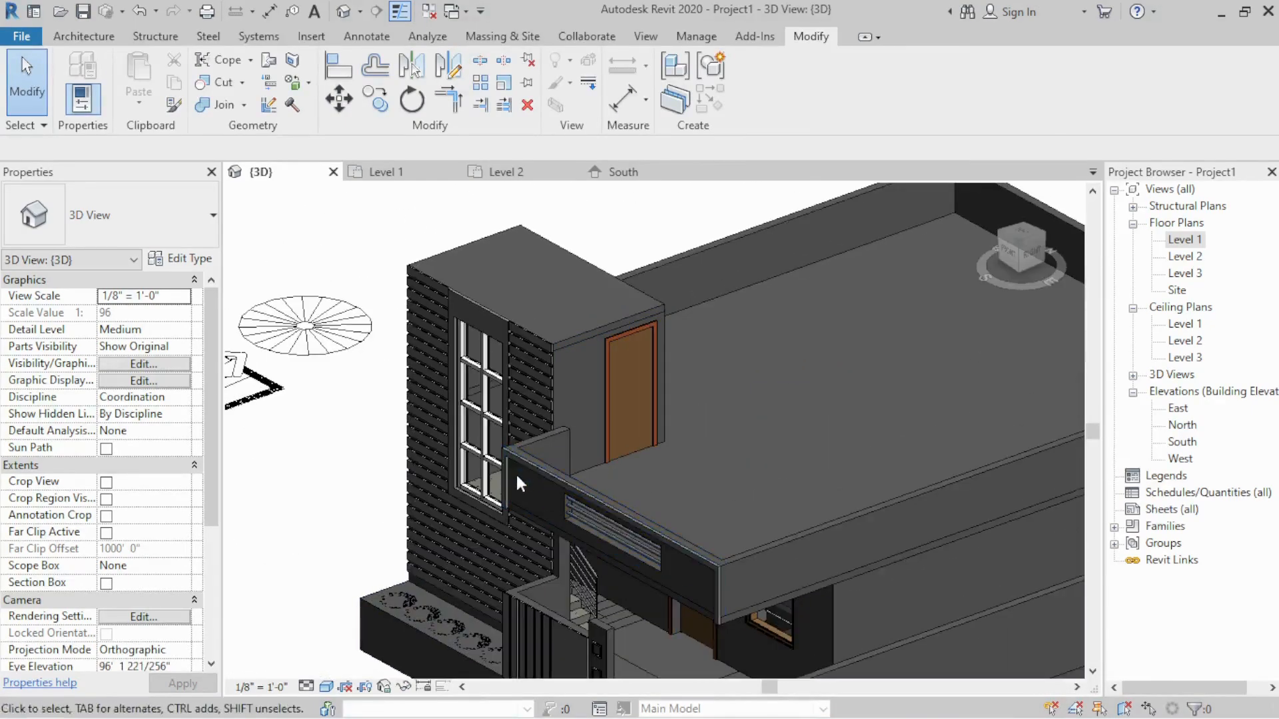
{"action": "middle_click_drag", "start_coordinate": [515, 473], "coordinate": [516, 359]}
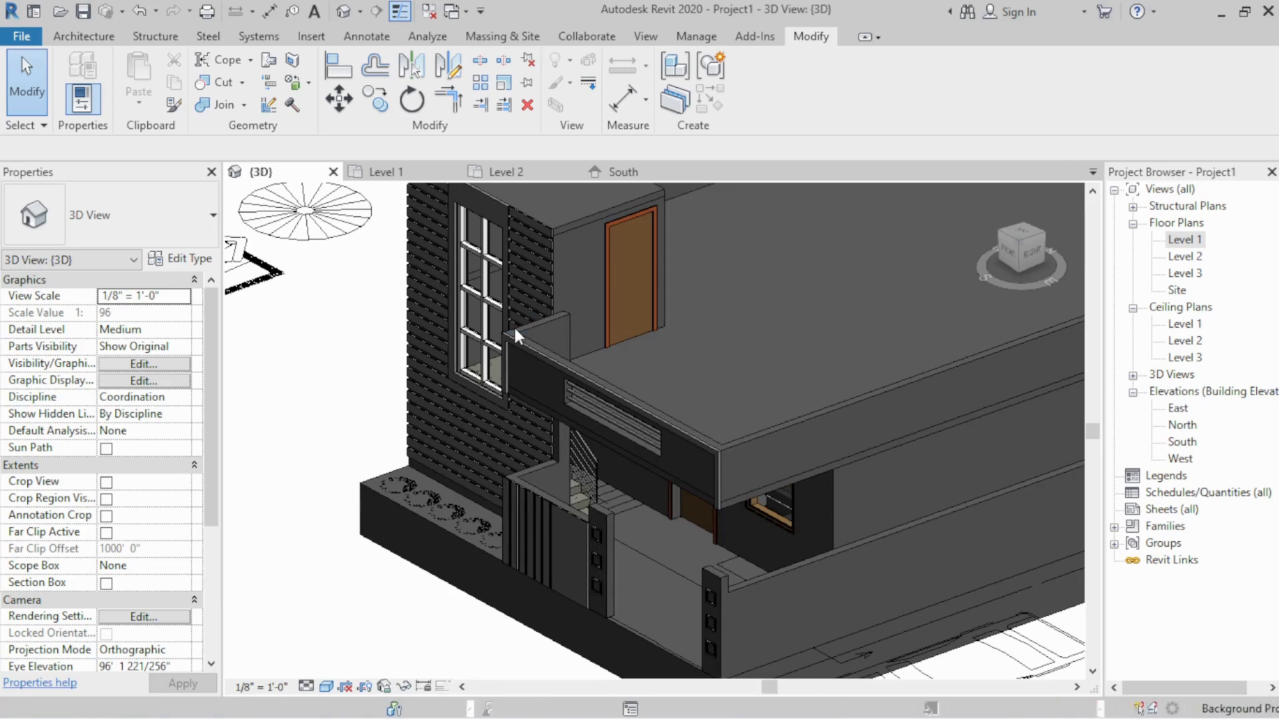
{"action": "scroll", "coordinate": [494, 381], "scroll_direction": "down", "scroll_amount": 4}
{"action": "middle_click_drag", "start_coordinate": [493, 381], "coordinate": [646, 574], "text": "shift"}
{"action": "scroll", "coordinate": [844, 398], "scroll_direction": "down", "scroll_amount": 3}
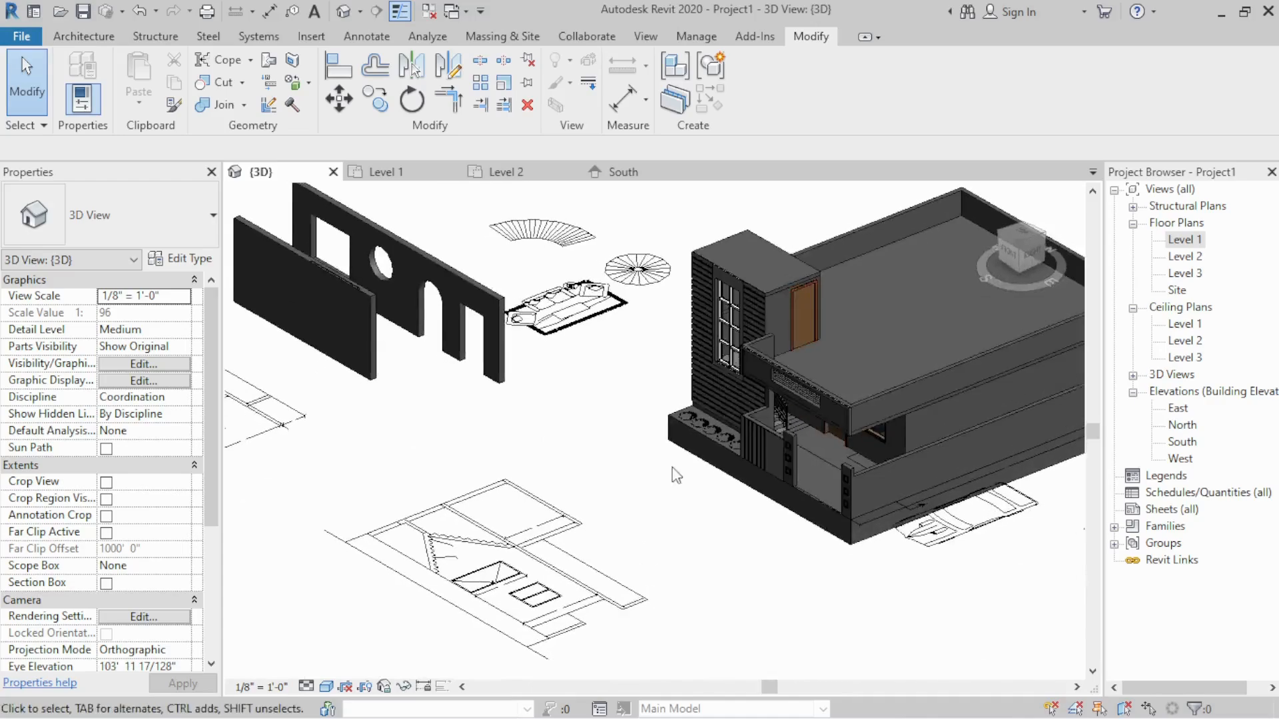
{"action": "middle_click_drag", "start_coordinate": [681, 479], "coordinate": [766, 490]}
{"action": "scroll", "coordinate": [582, 506], "scroll_direction": "up", "scroll_amount": 3}
{"action": "scroll", "coordinate": [563, 530], "scroll_direction": "down", "scroll_amount": 2}
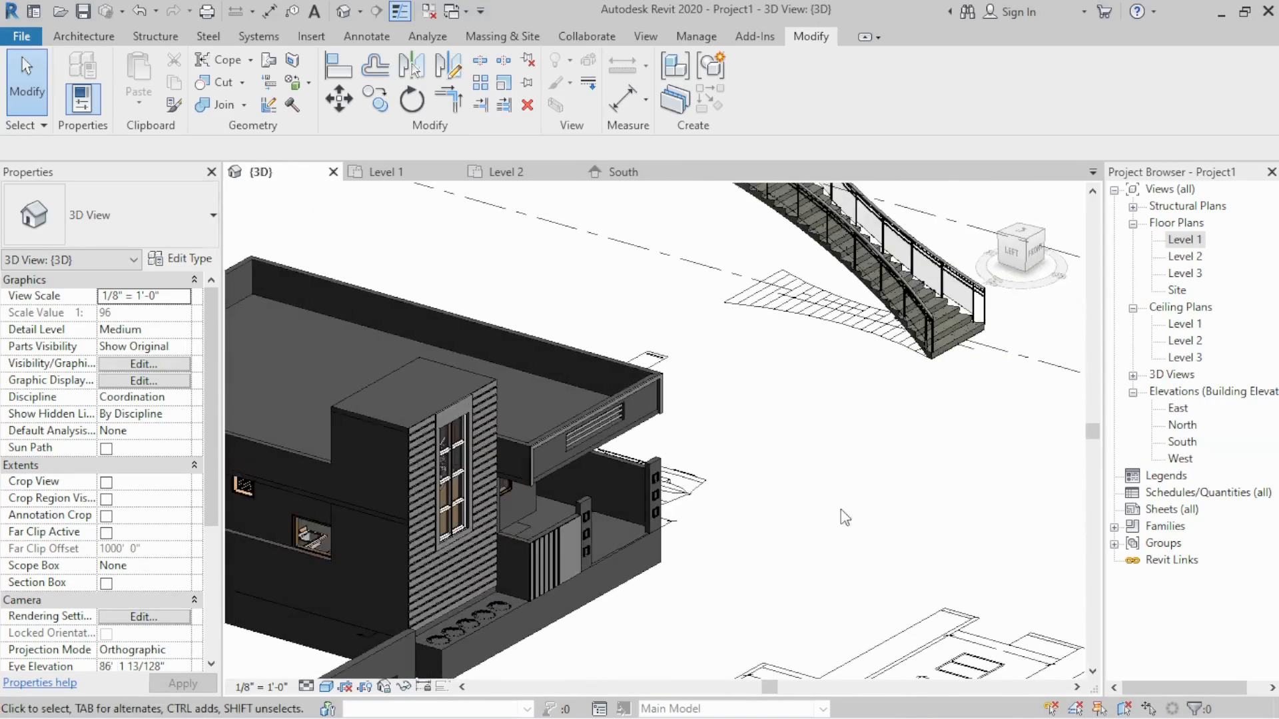